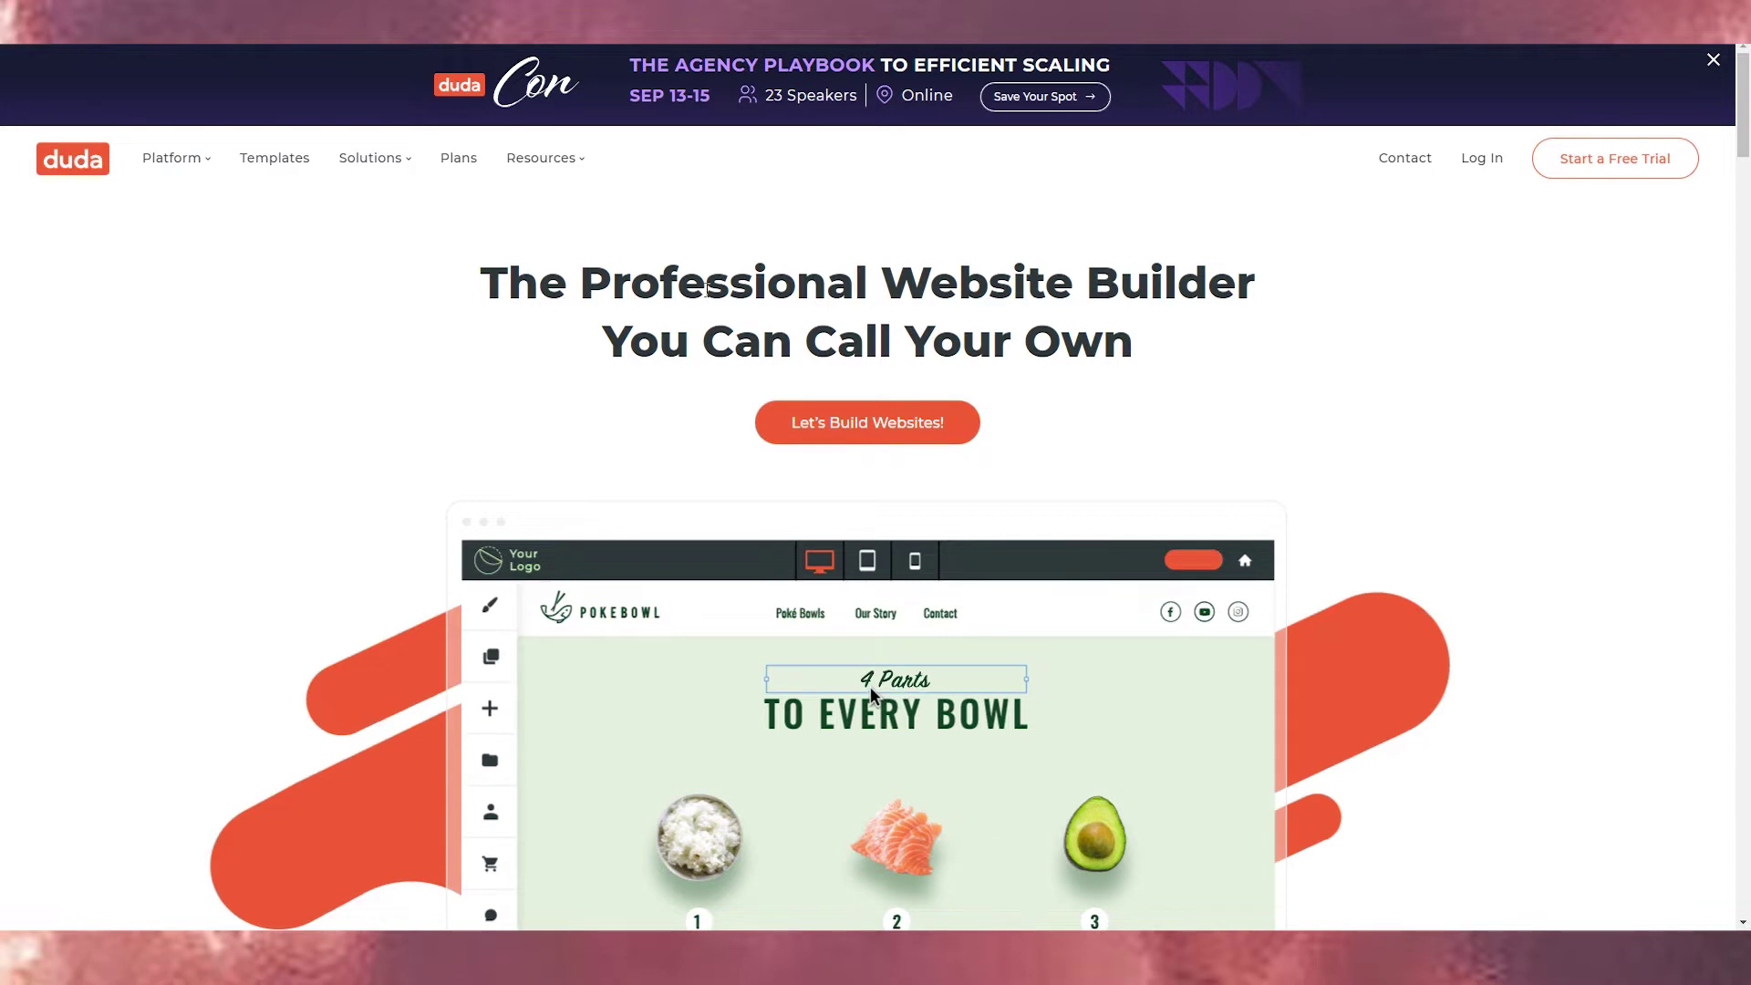
# - Look over the Duda home page, from the main headline to the professional website builder section
pyautogui.moveTo(473, 276); pyautogui.dragTo(1423, 317)
pyautogui.click(1646, 305)
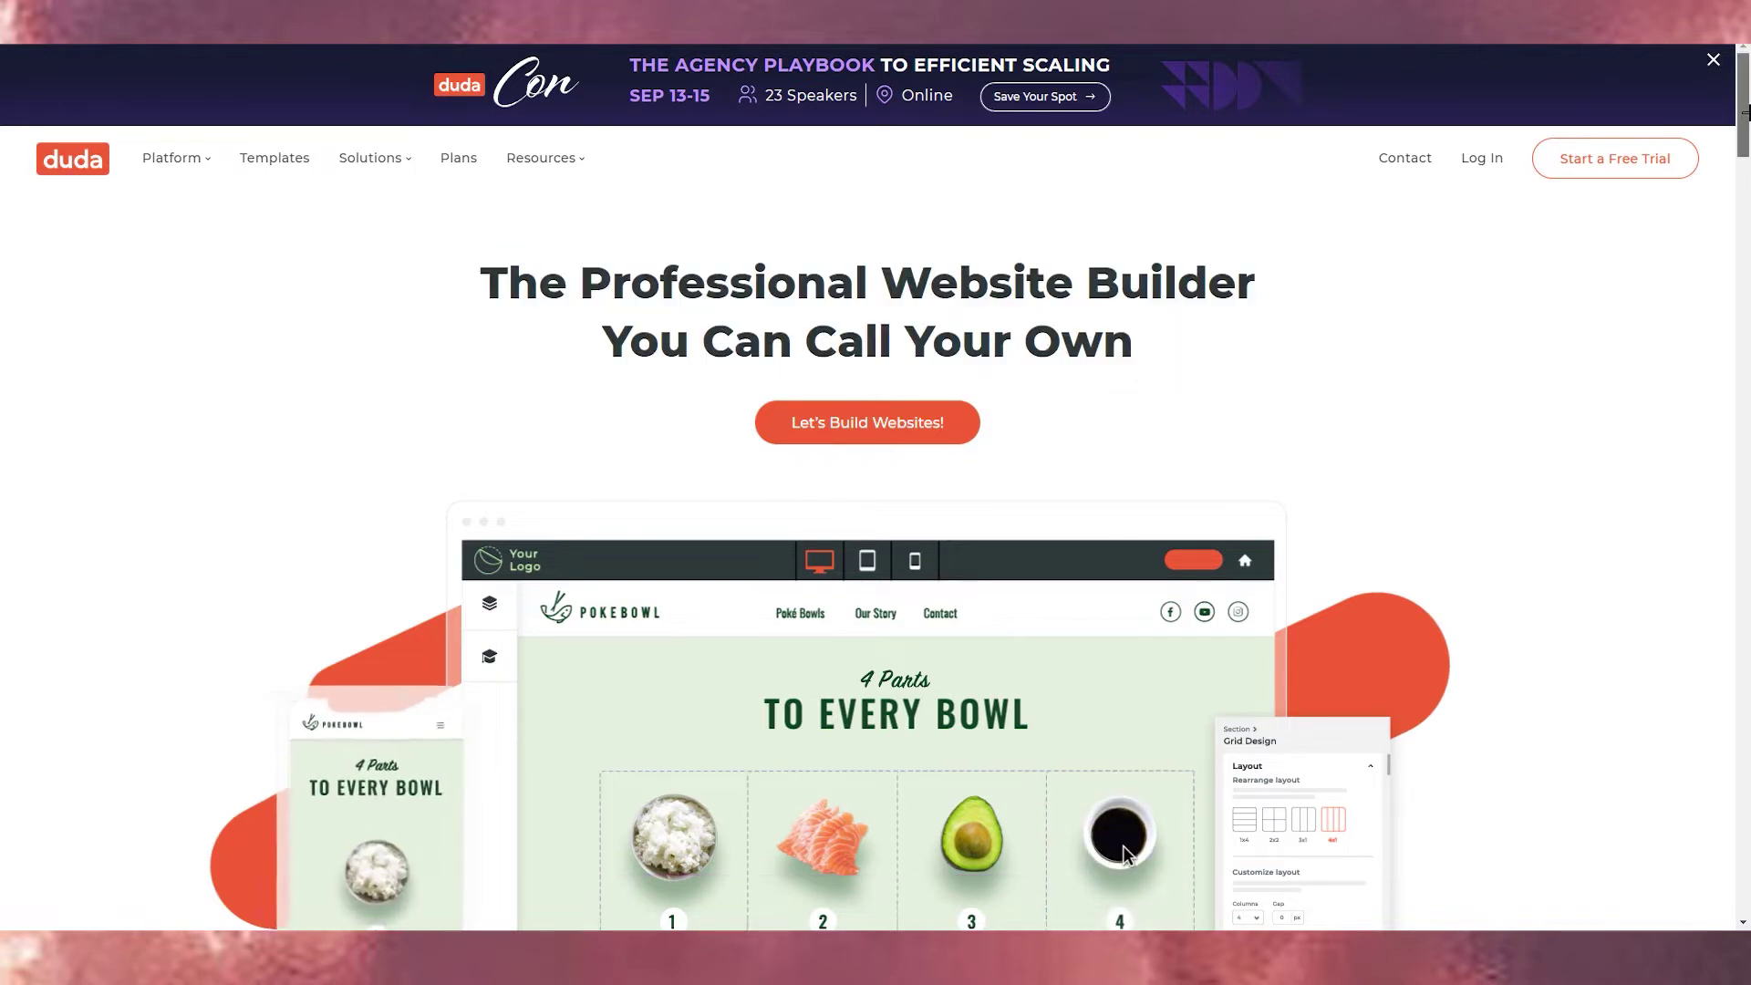
pyautogui.moveTo(1744, 112); pyautogui.dragTo(1744, 236)
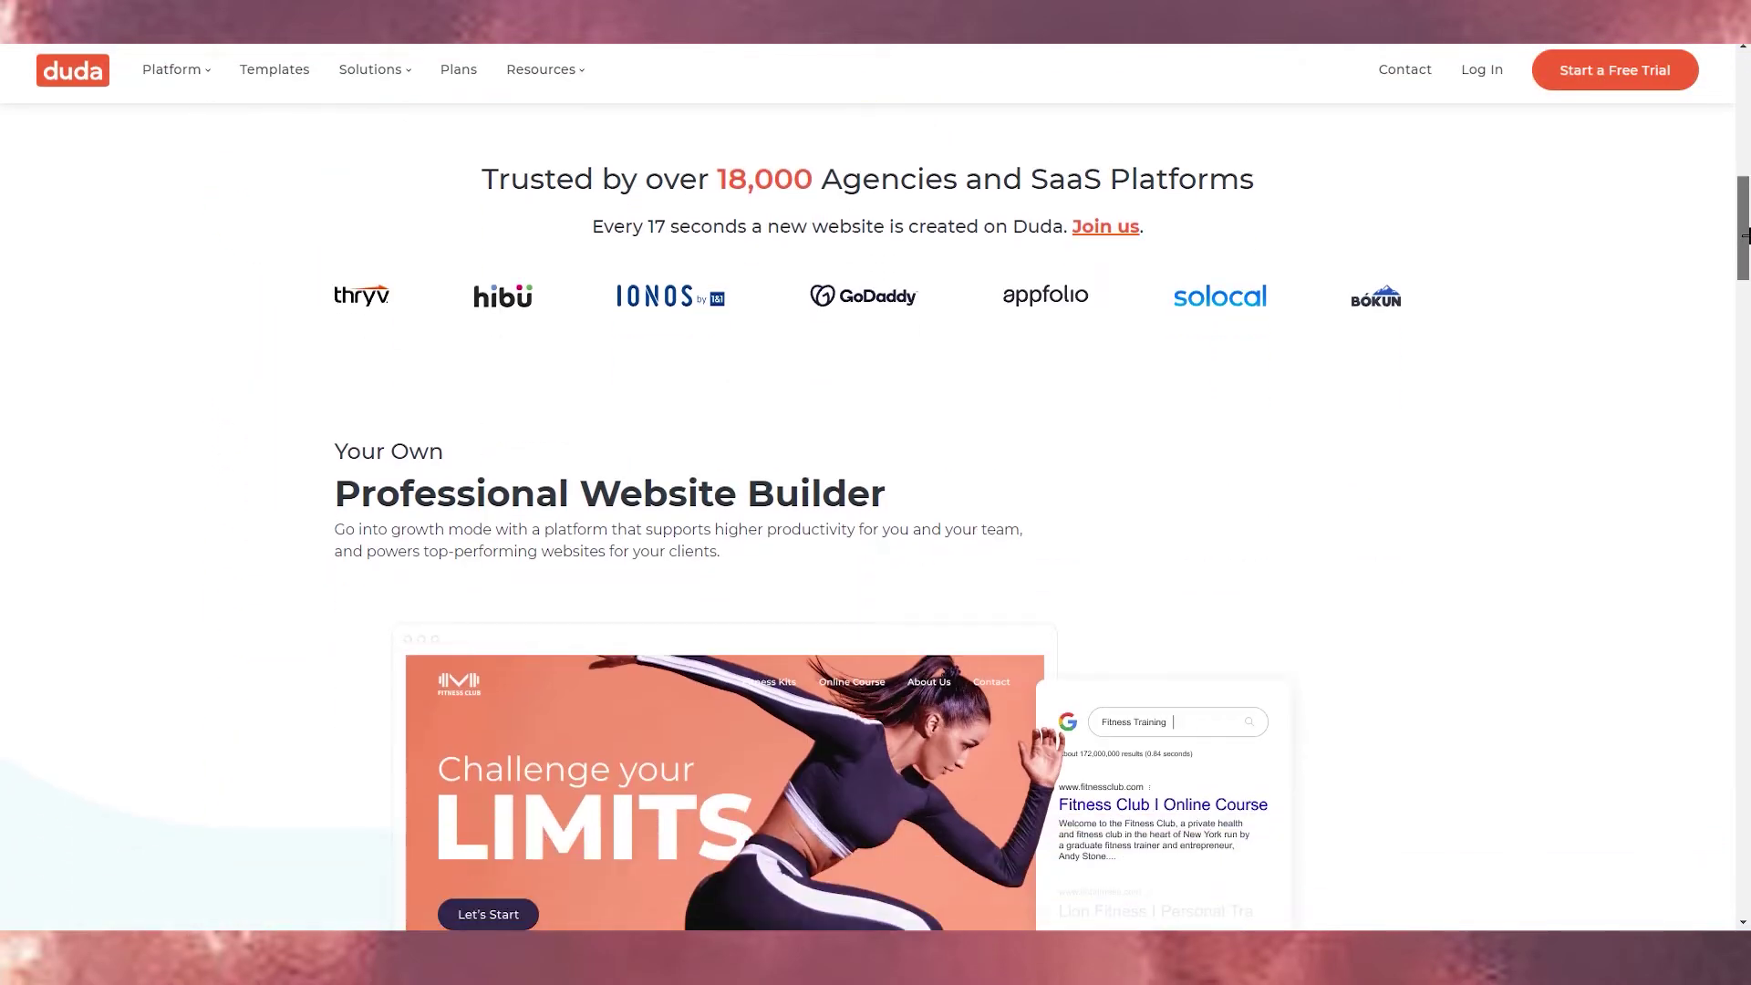
pyautogui.moveTo(1744, 236); pyautogui.dragTo(1744, 235)
pyautogui.moveTo(1744, 260); pyautogui.dragTo(1744, 164)
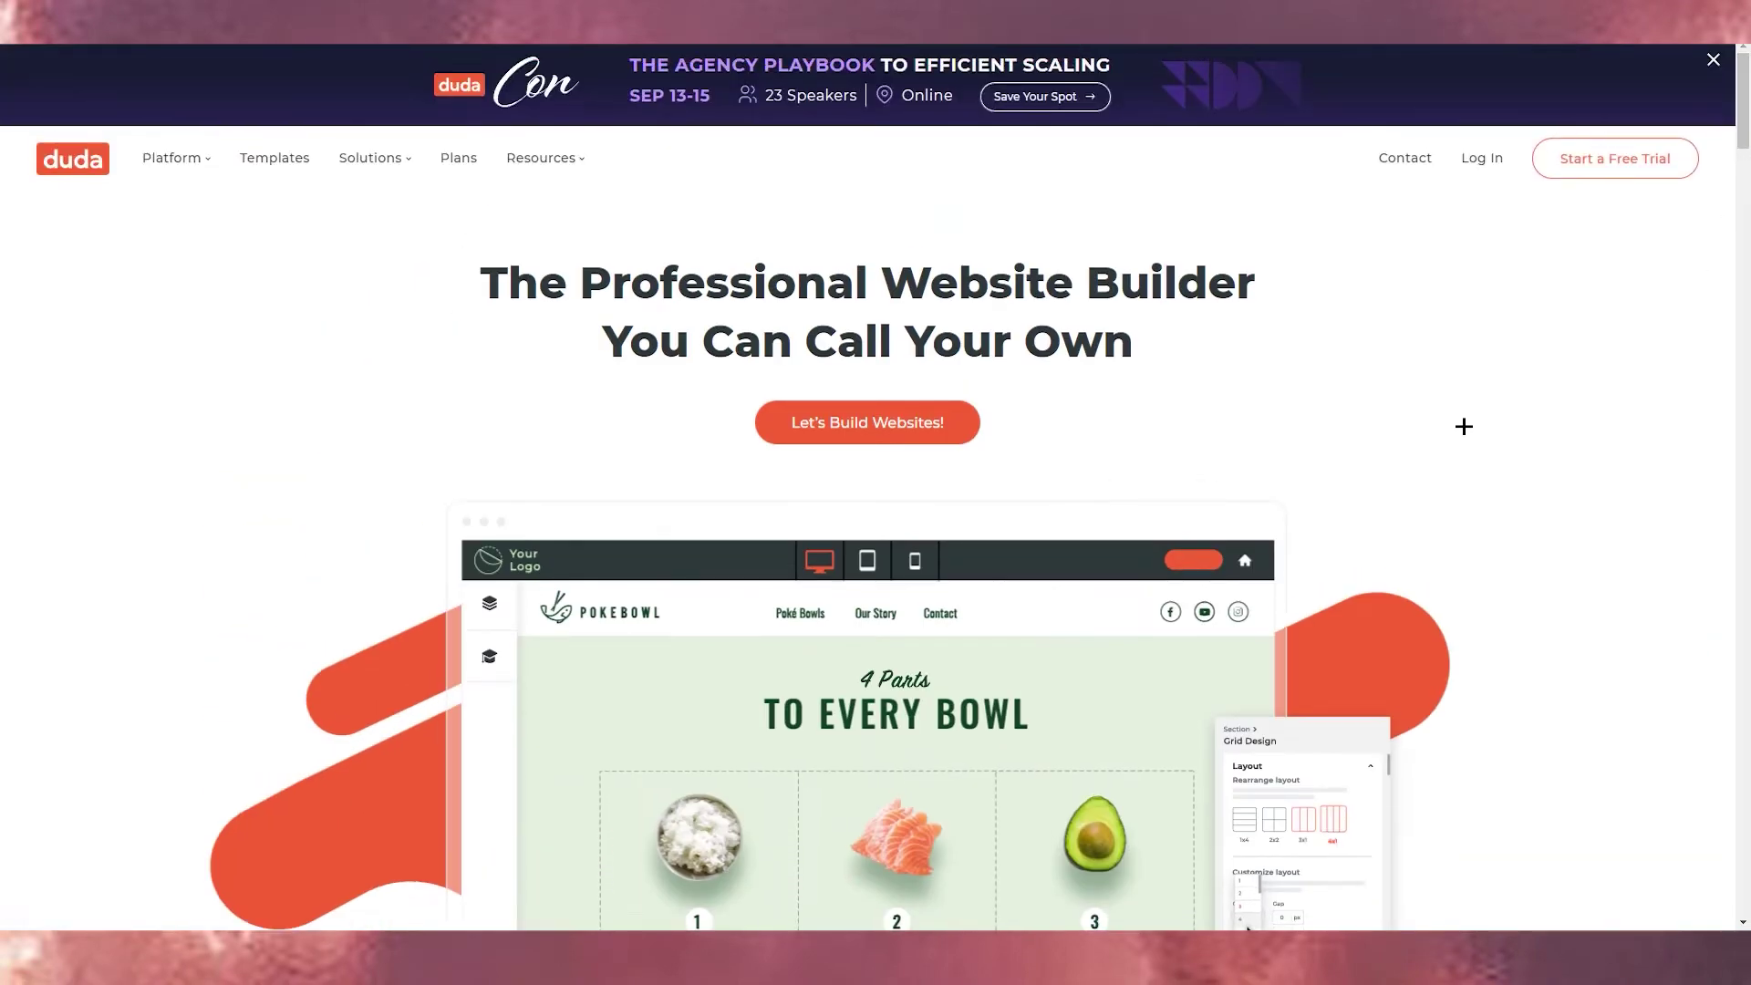
# - Open the free 14-day trial registration and sign up with a Google account
pyautogui.click(882, 434)
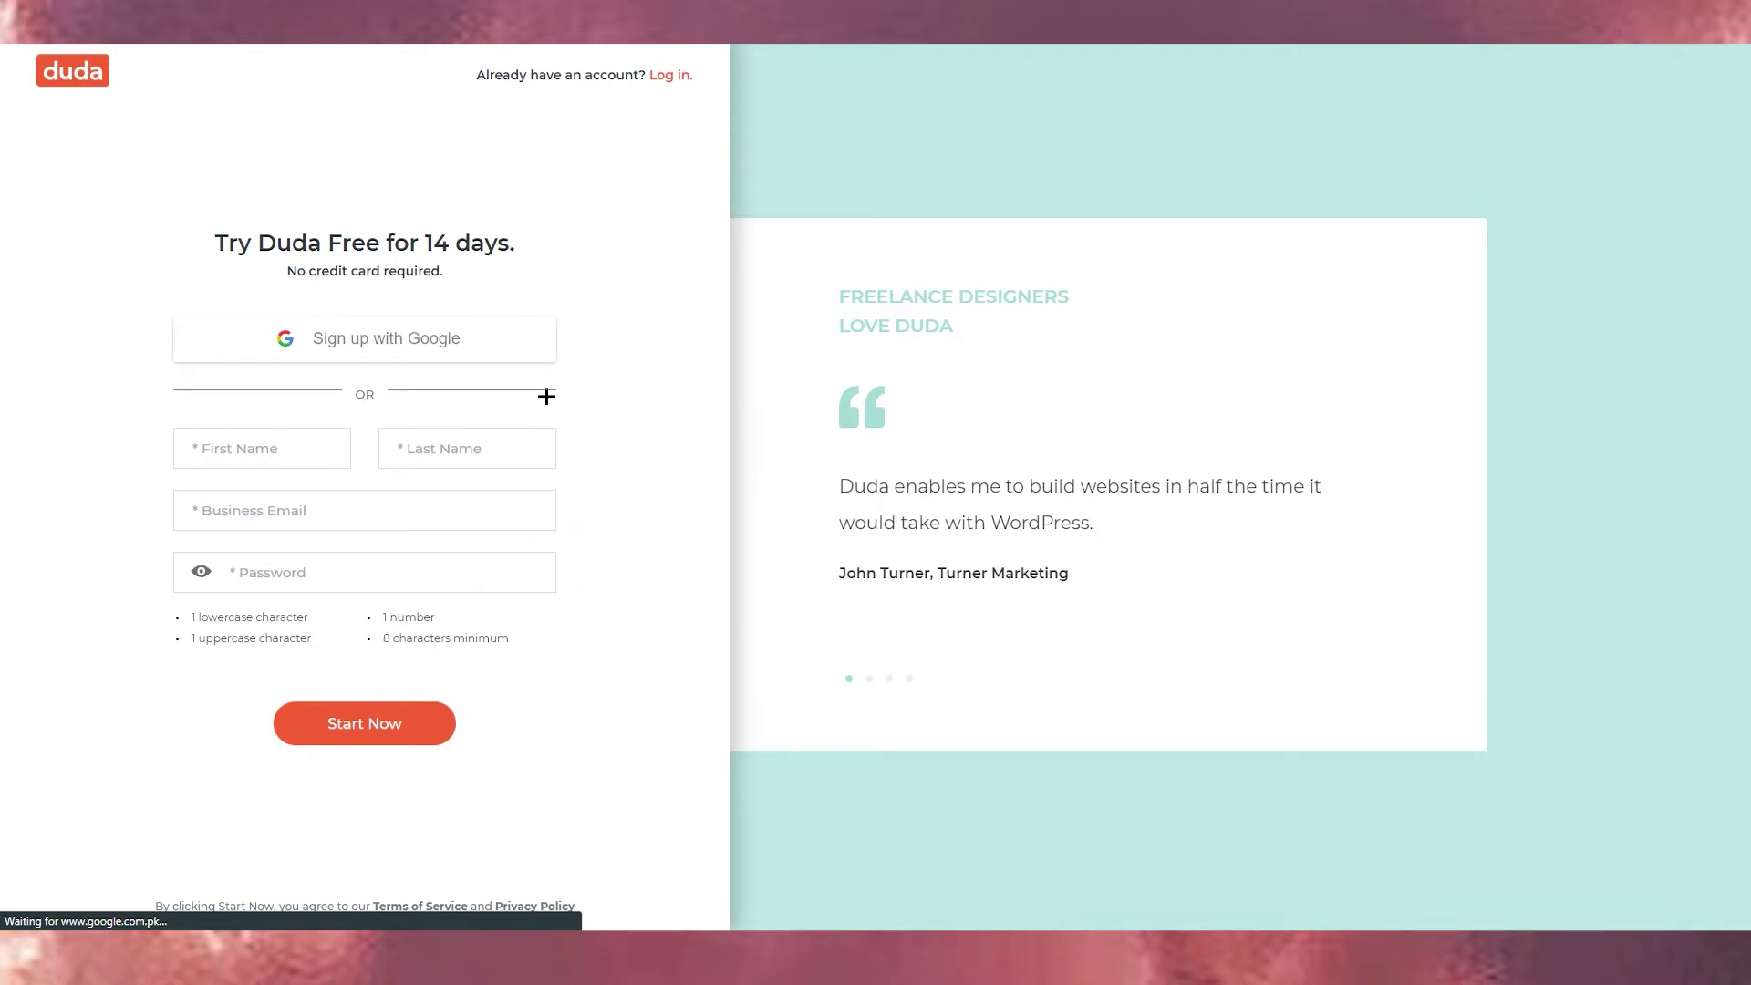
pyautogui.moveTo(221, 234); pyautogui.dragTo(536, 250)
pyautogui.moveTo(278, 270); pyautogui.dragTo(496, 270)
pyautogui.click(538, 275)
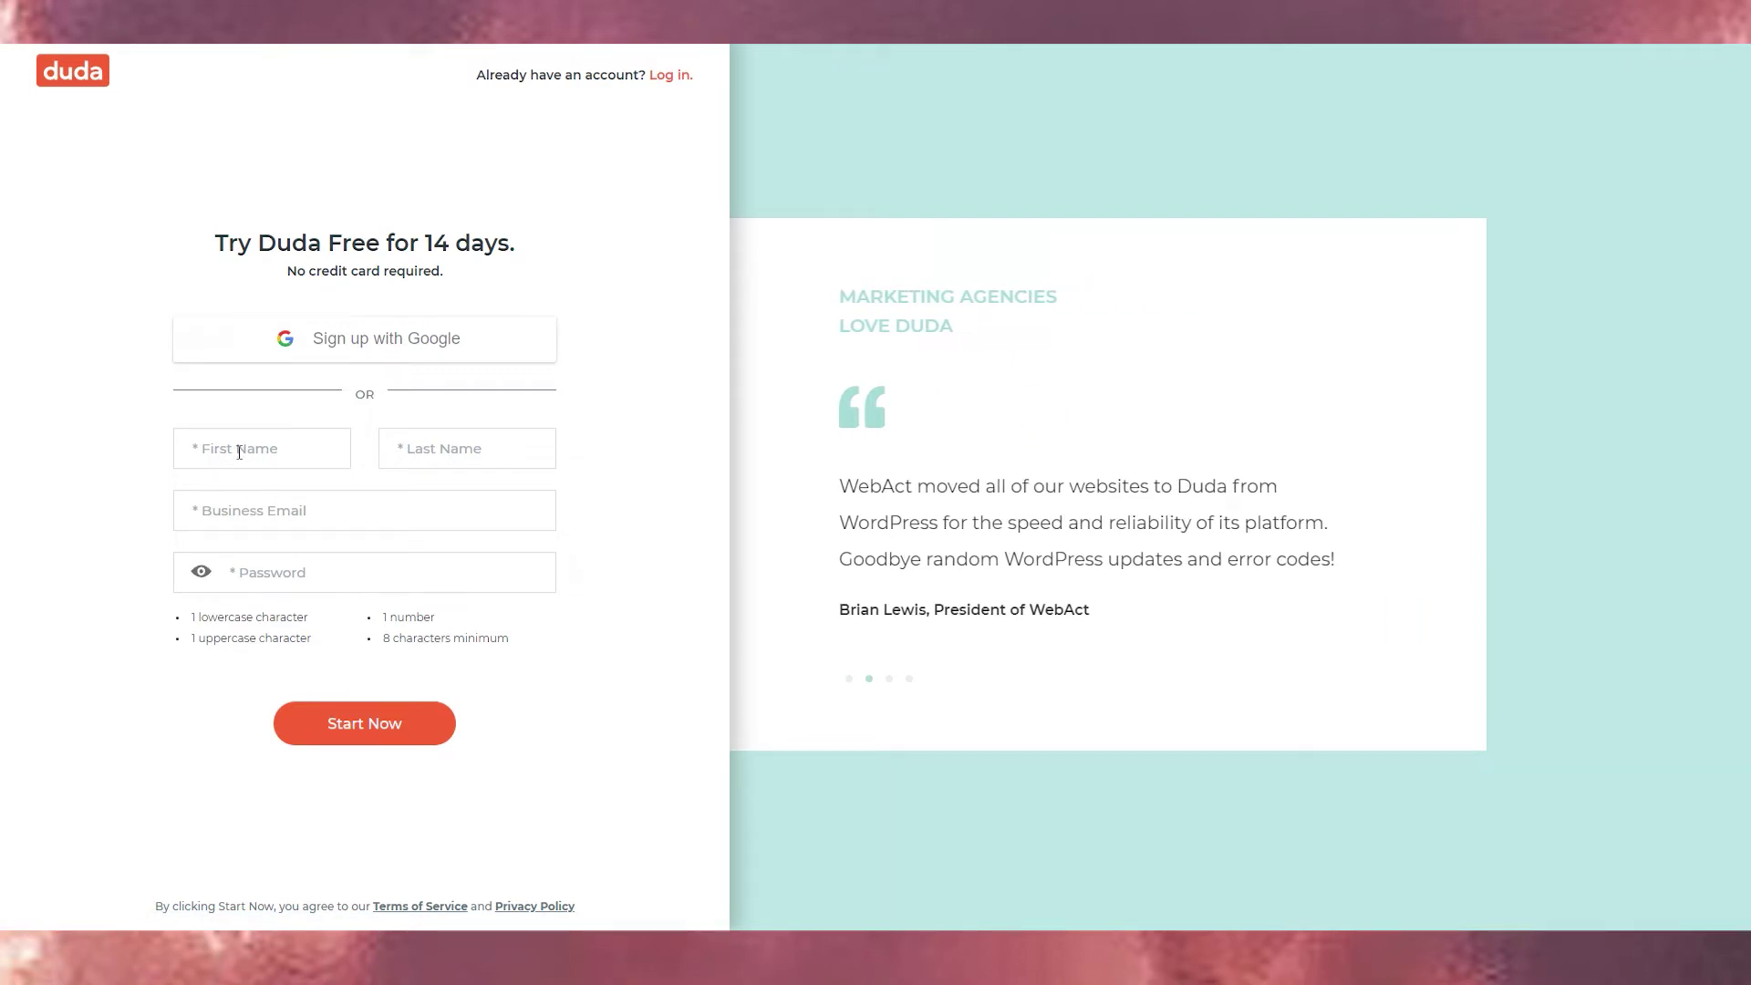
pyautogui.click(385, 349)
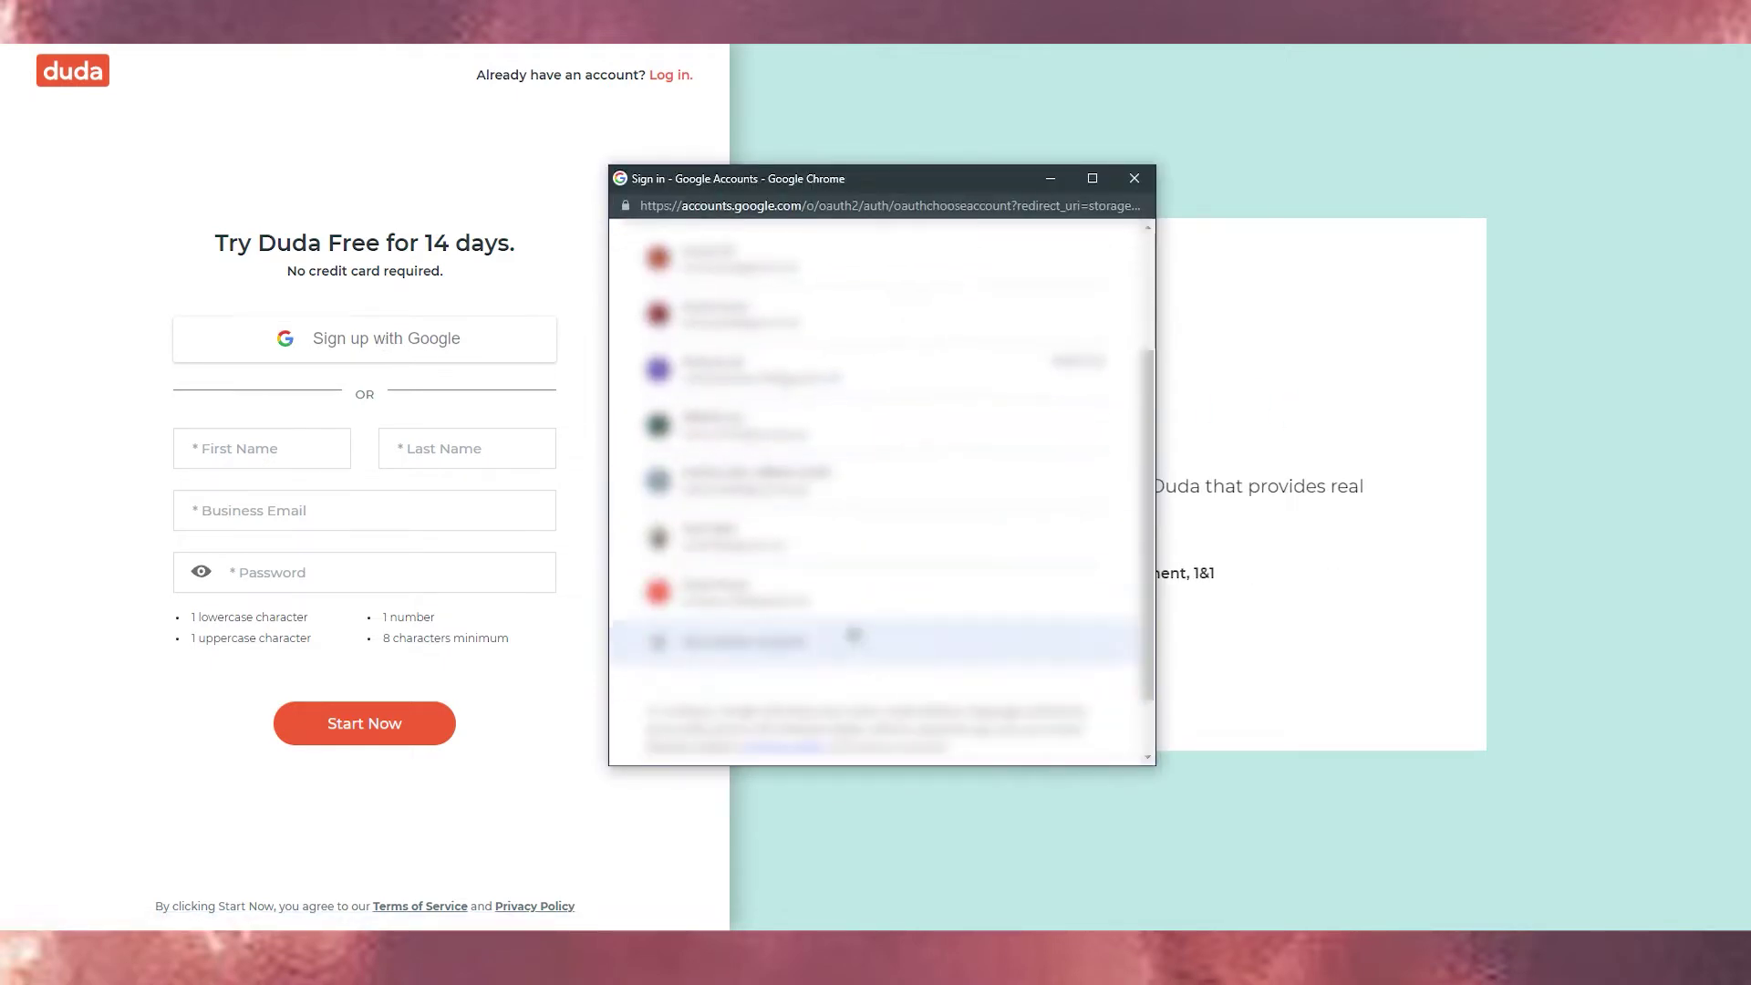
pyautogui.click(848, 594)
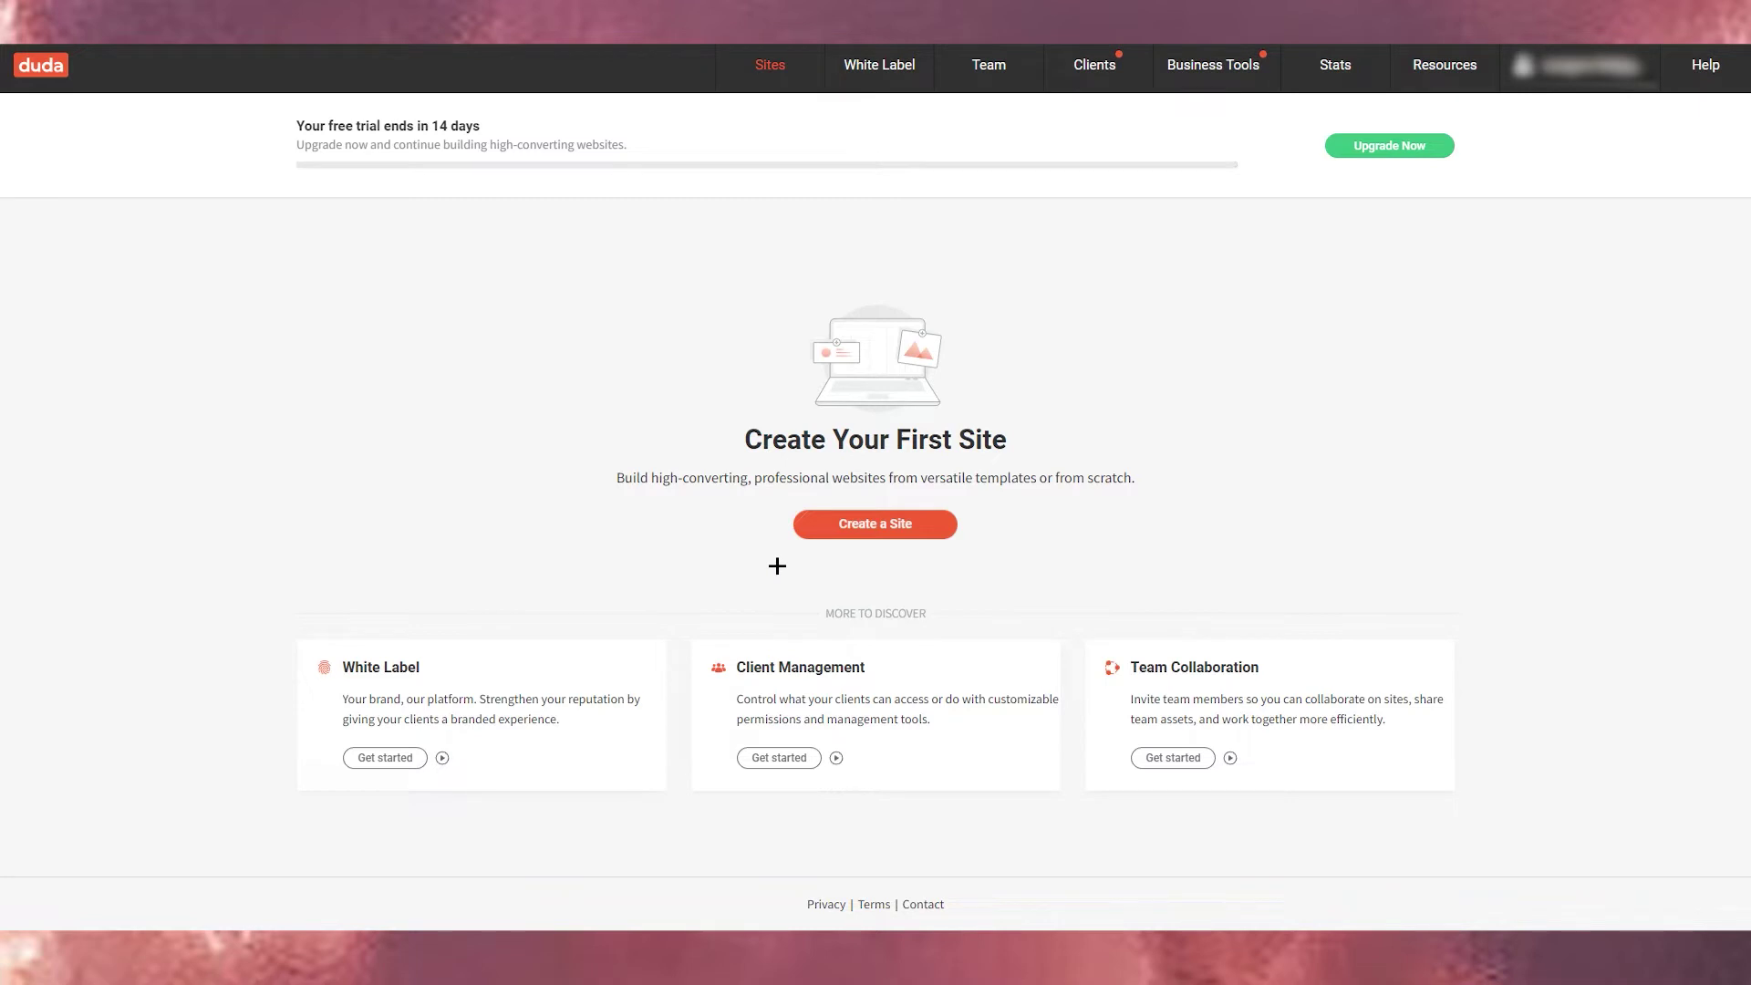
# - Start creating a site of type Online Store and open the preview of the Nutrition Consultant template
pyautogui.click(873, 524)
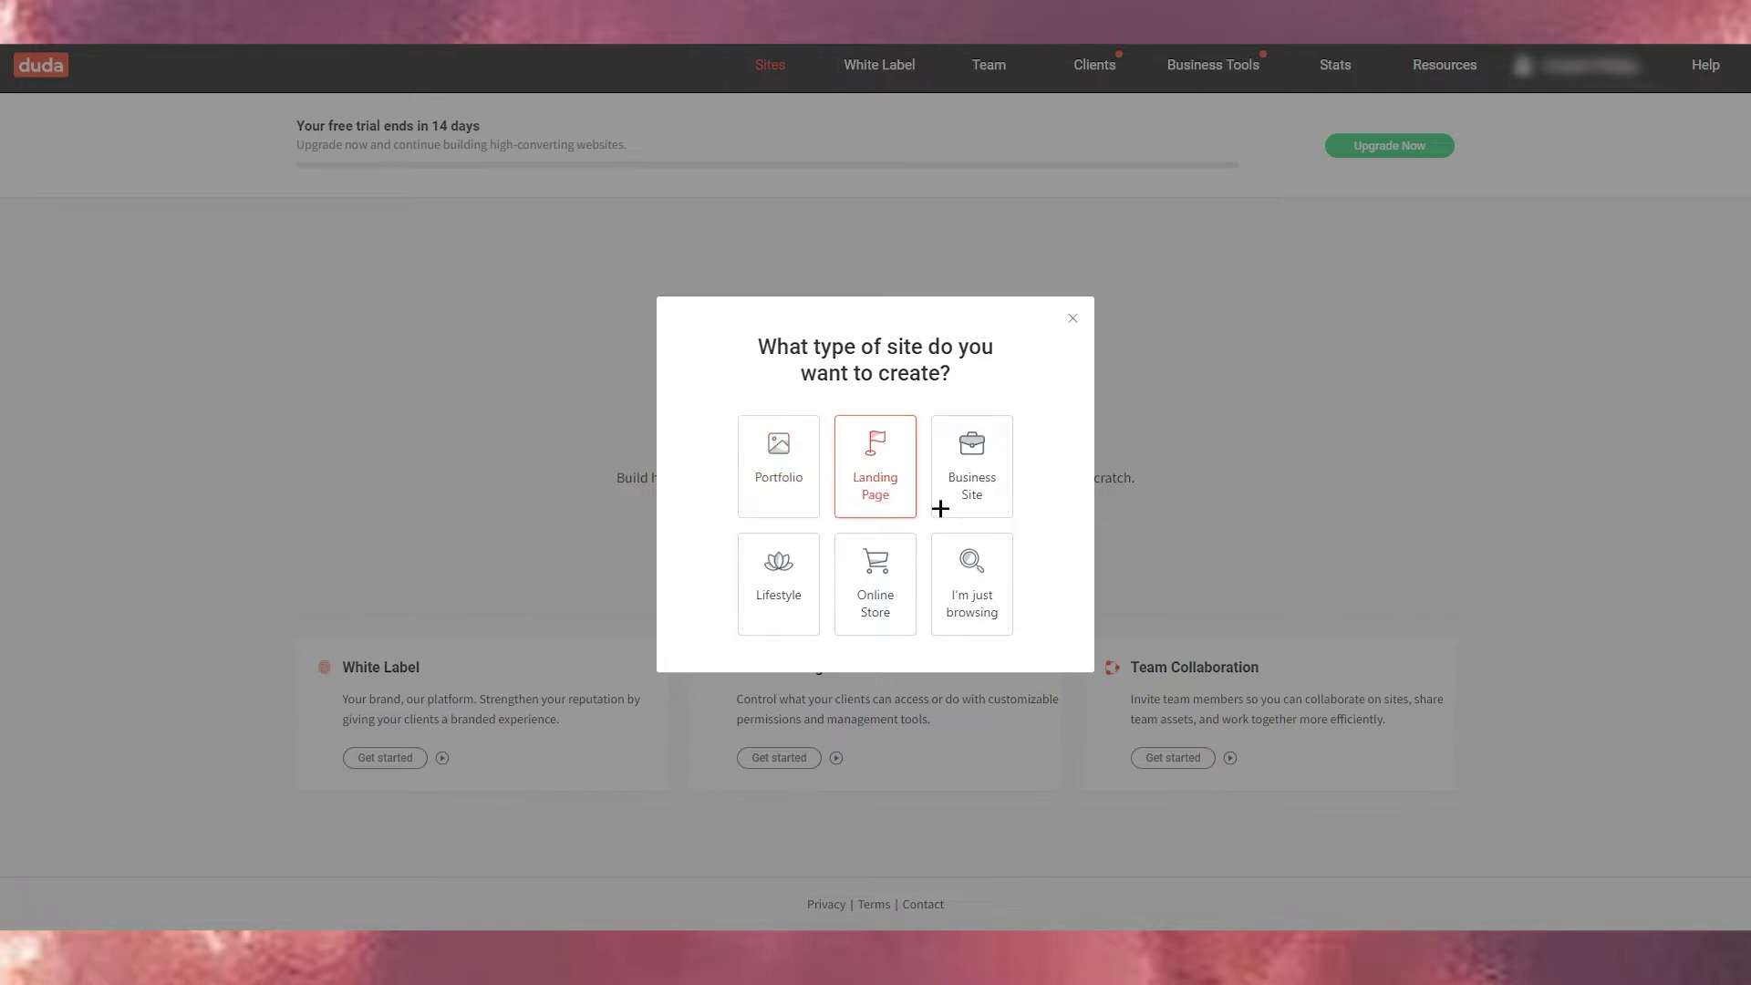
pyautogui.click(865, 579)
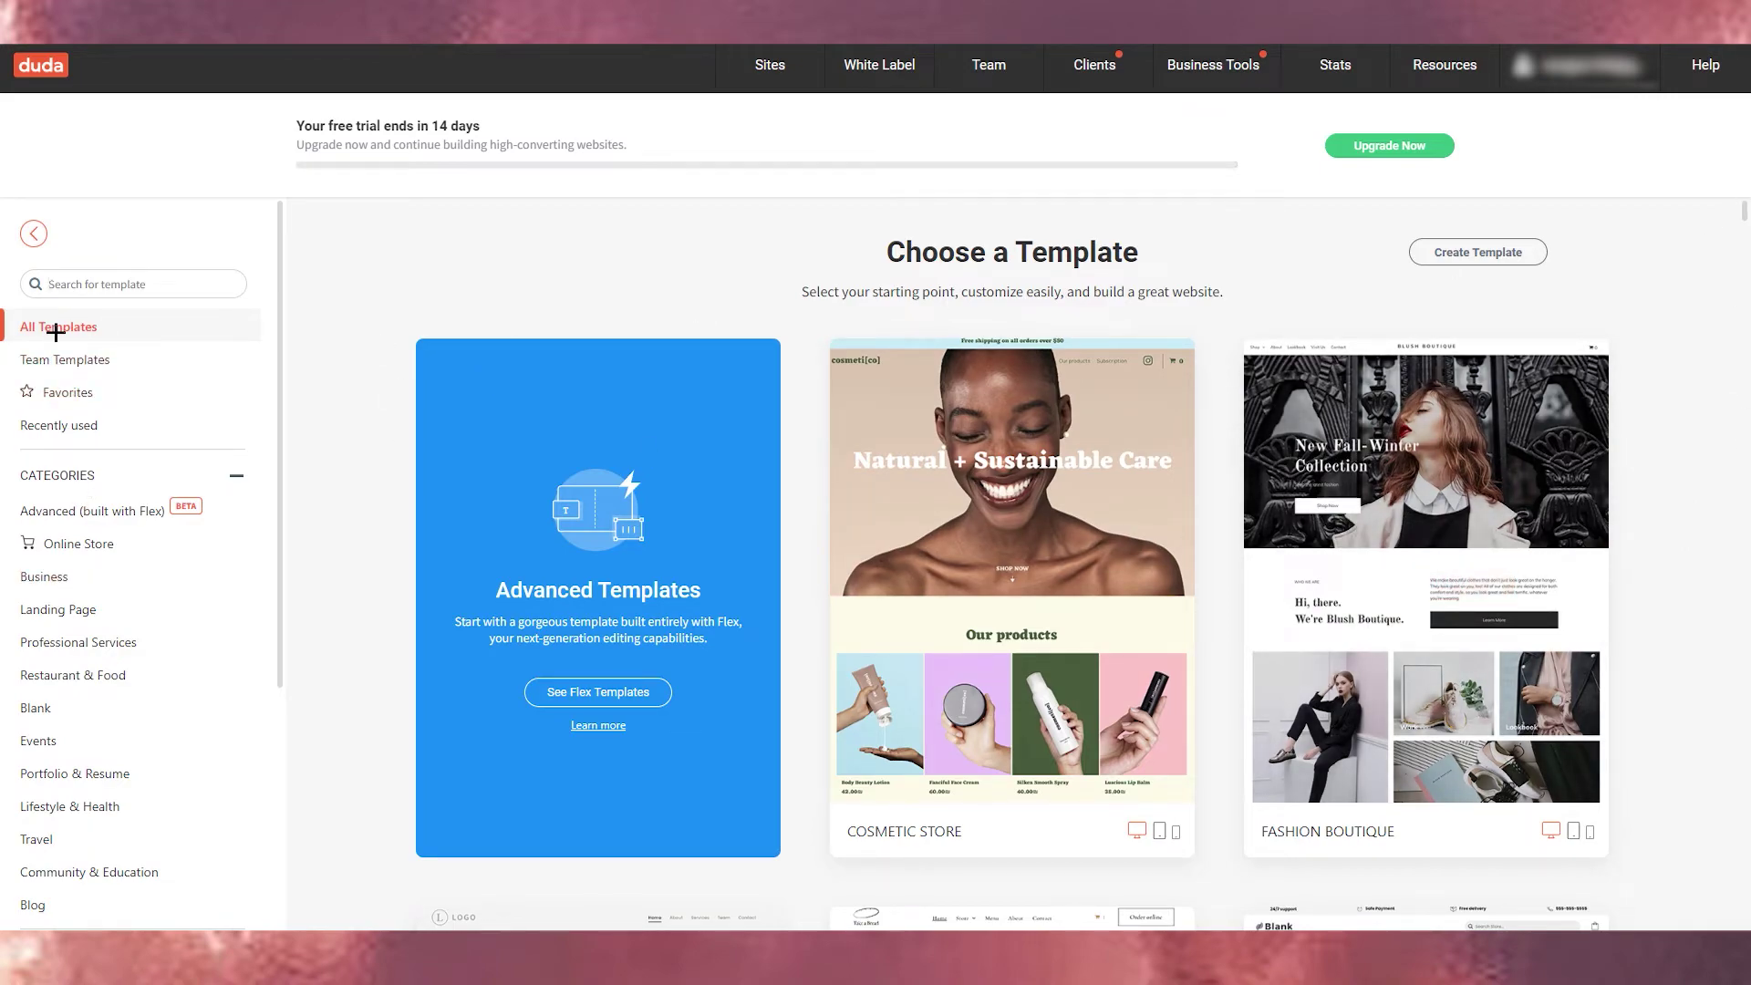
pyautogui.moveTo(1742, 210); pyautogui.dragTo(1744, 264)
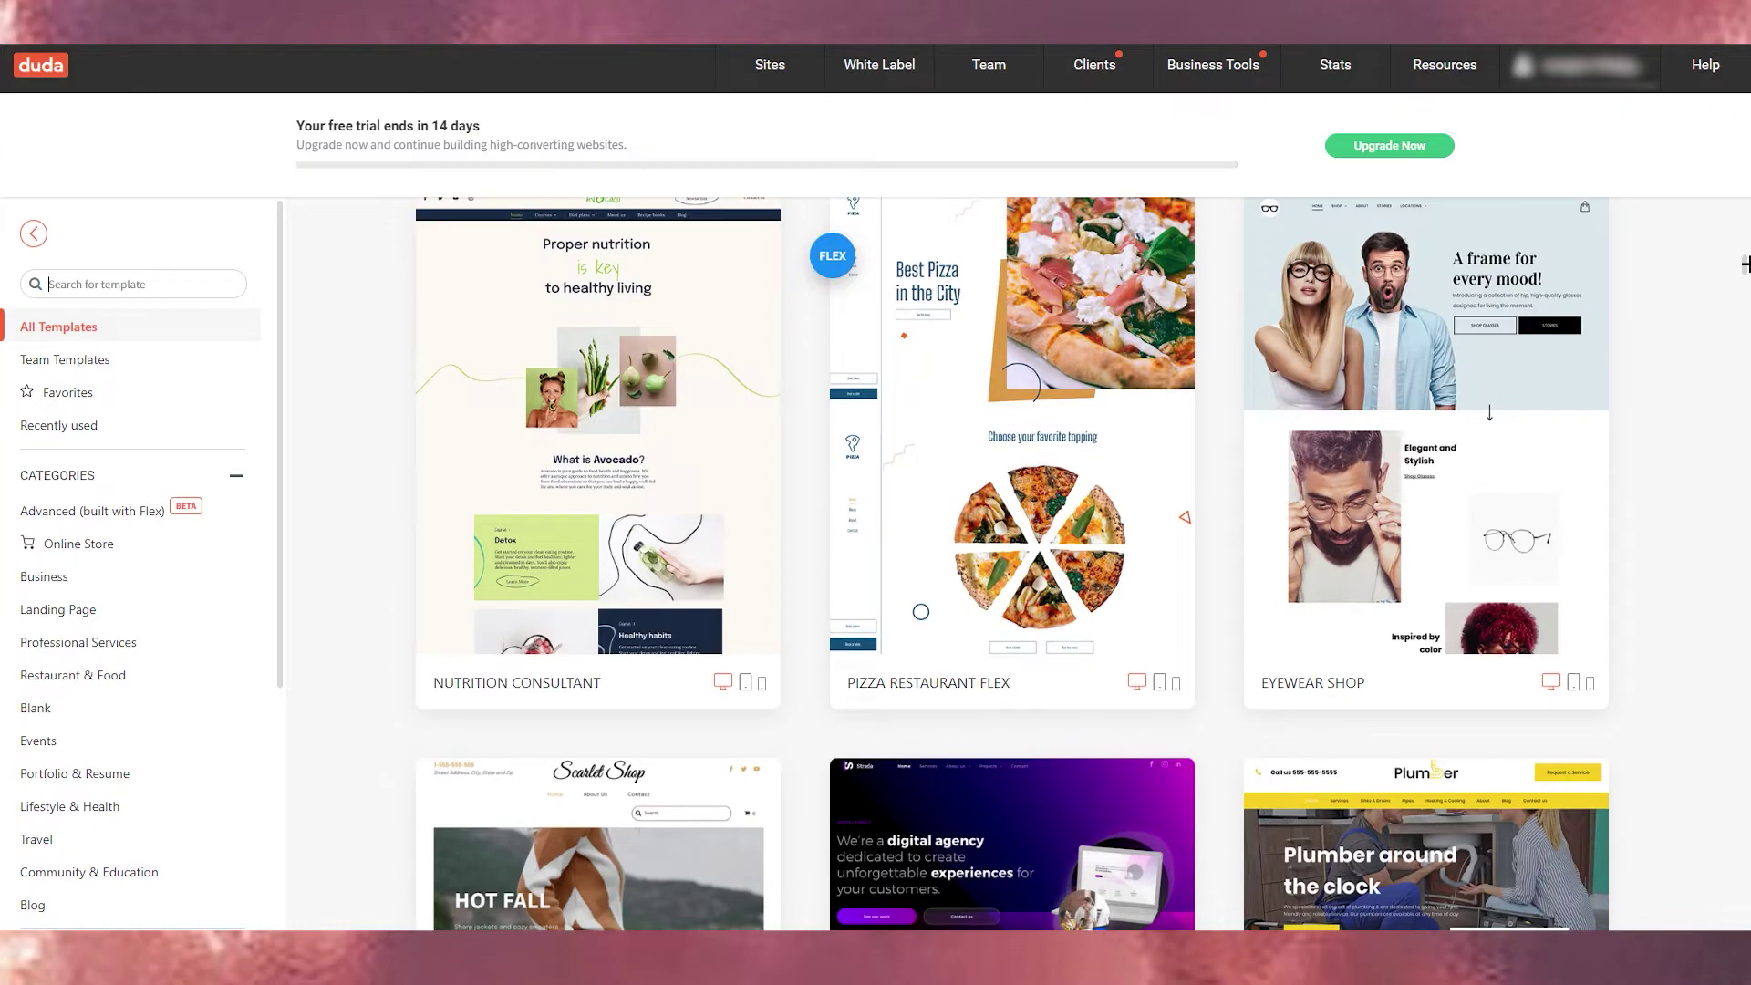
pyautogui.moveTo(491, 384)
pyautogui.click(602, 478)
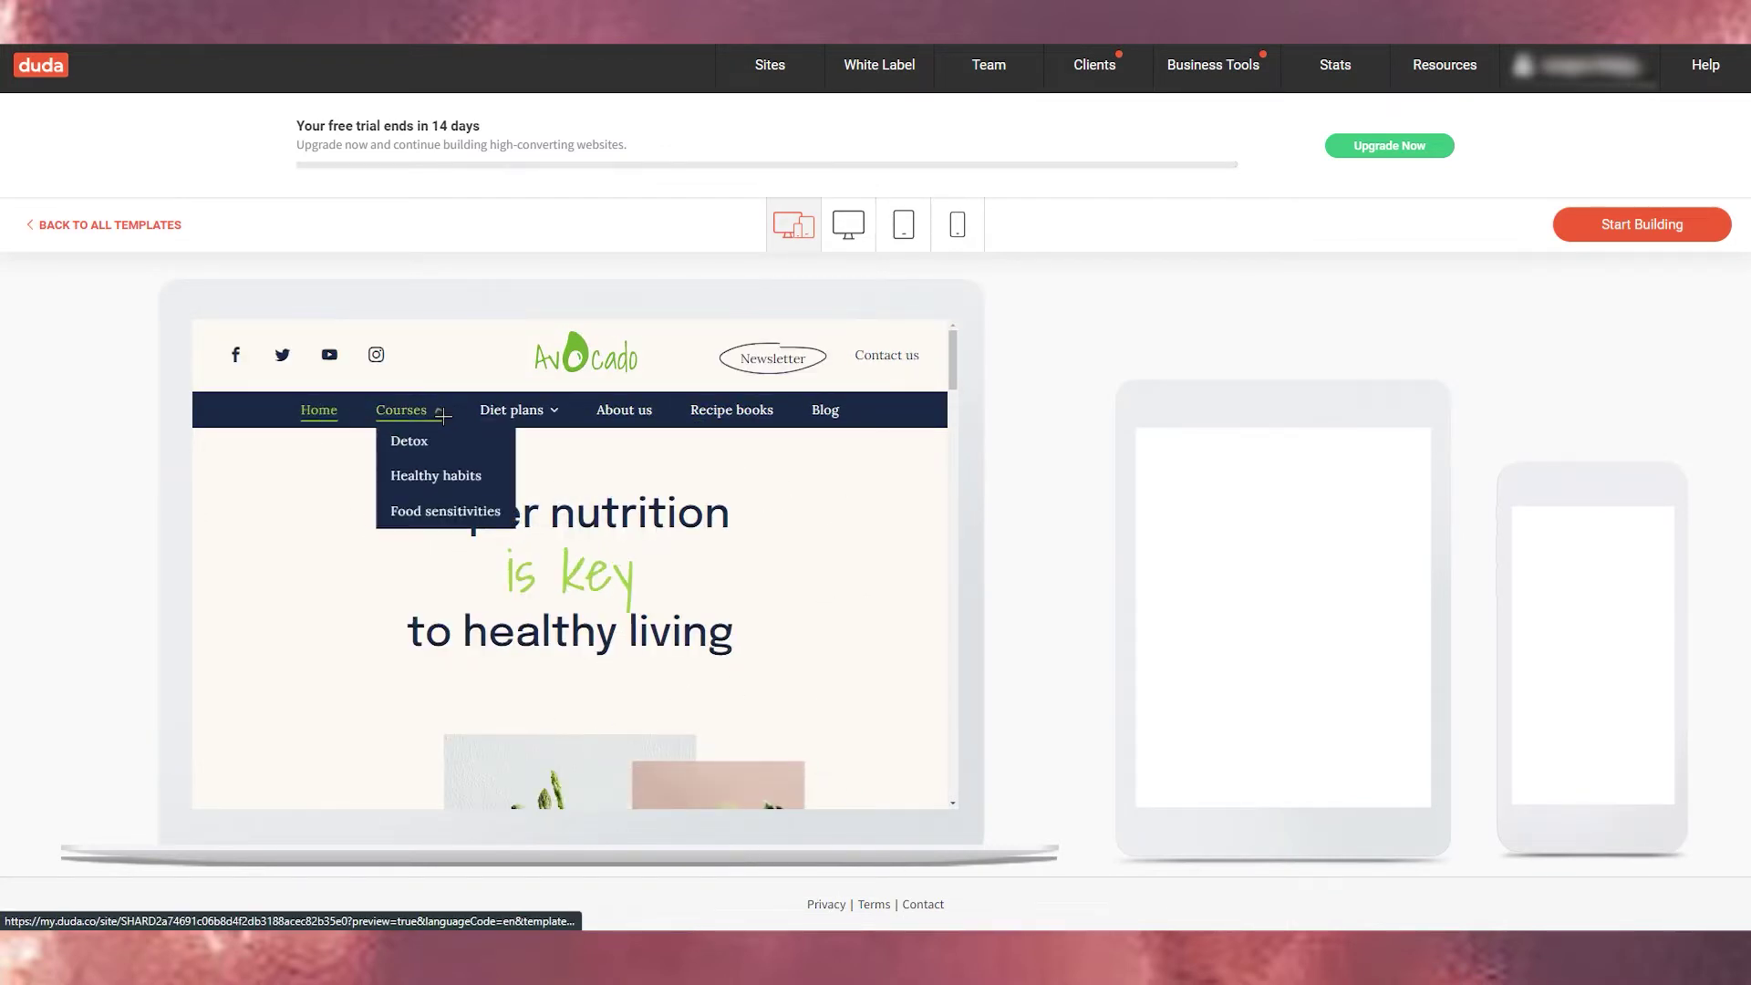
# - Examine the template's Courses submenu and its combined all-device preview, including the content of the phone version
pyautogui.moveTo(414, 413)
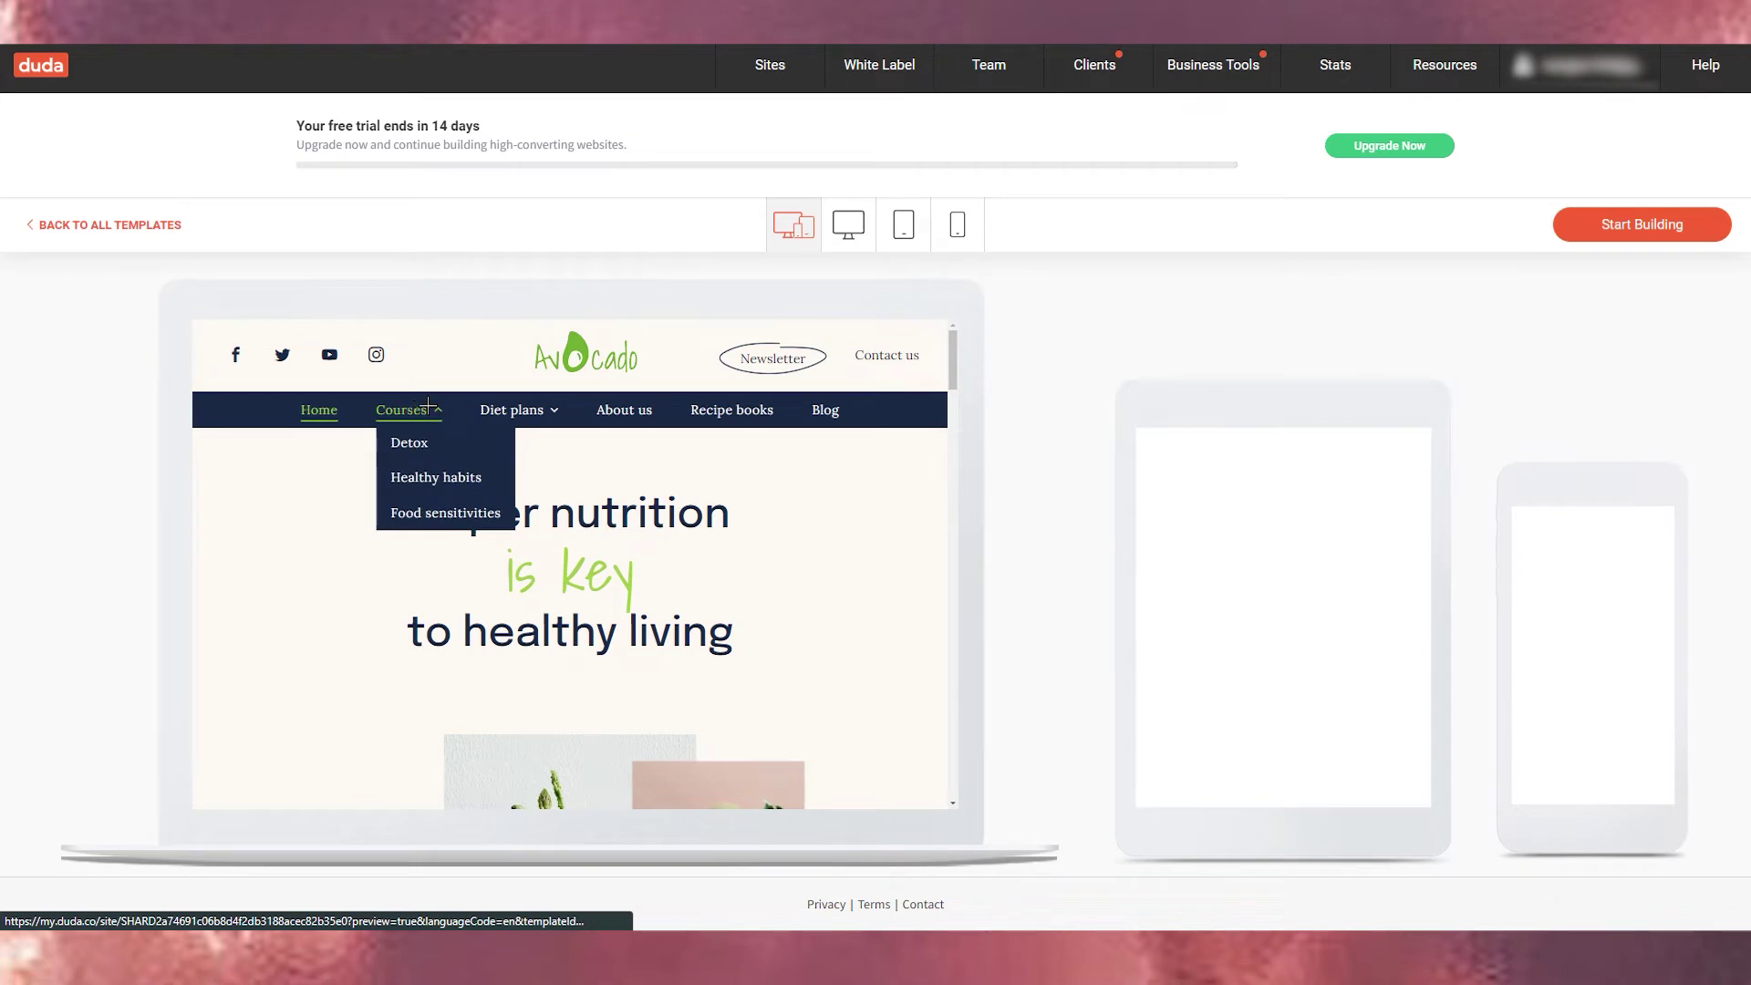
pyautogui.click(899, 228)
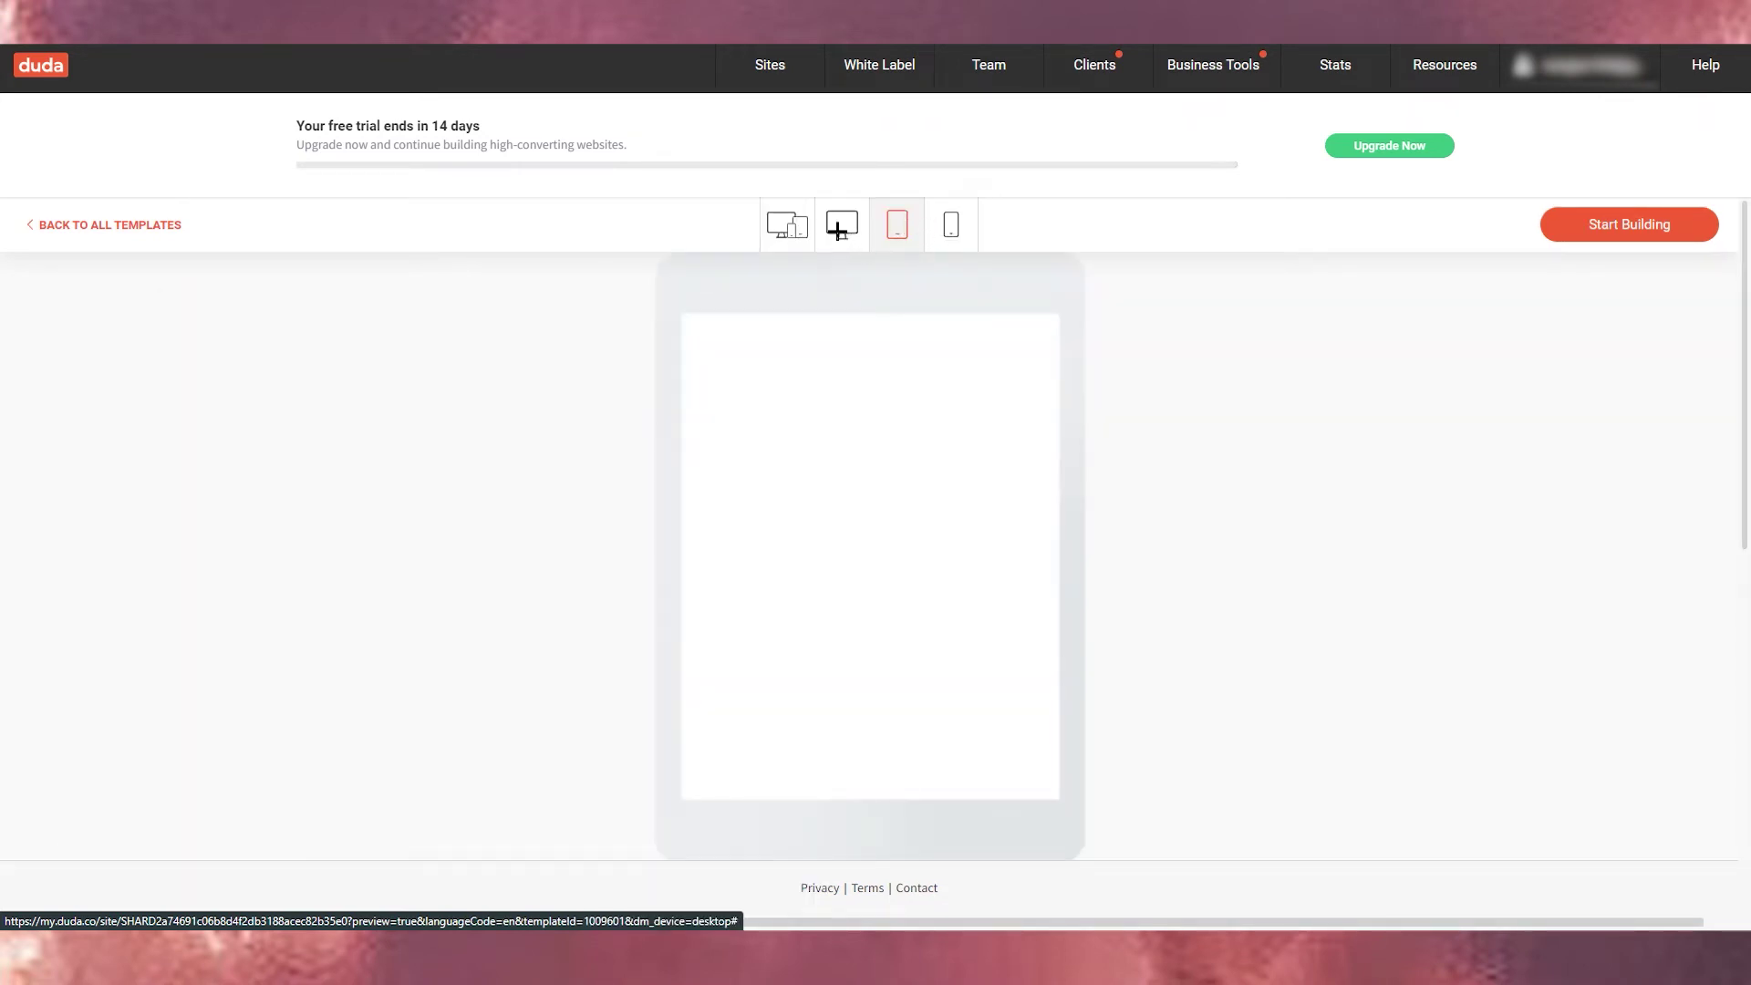
pyautogui.click(798, 227)
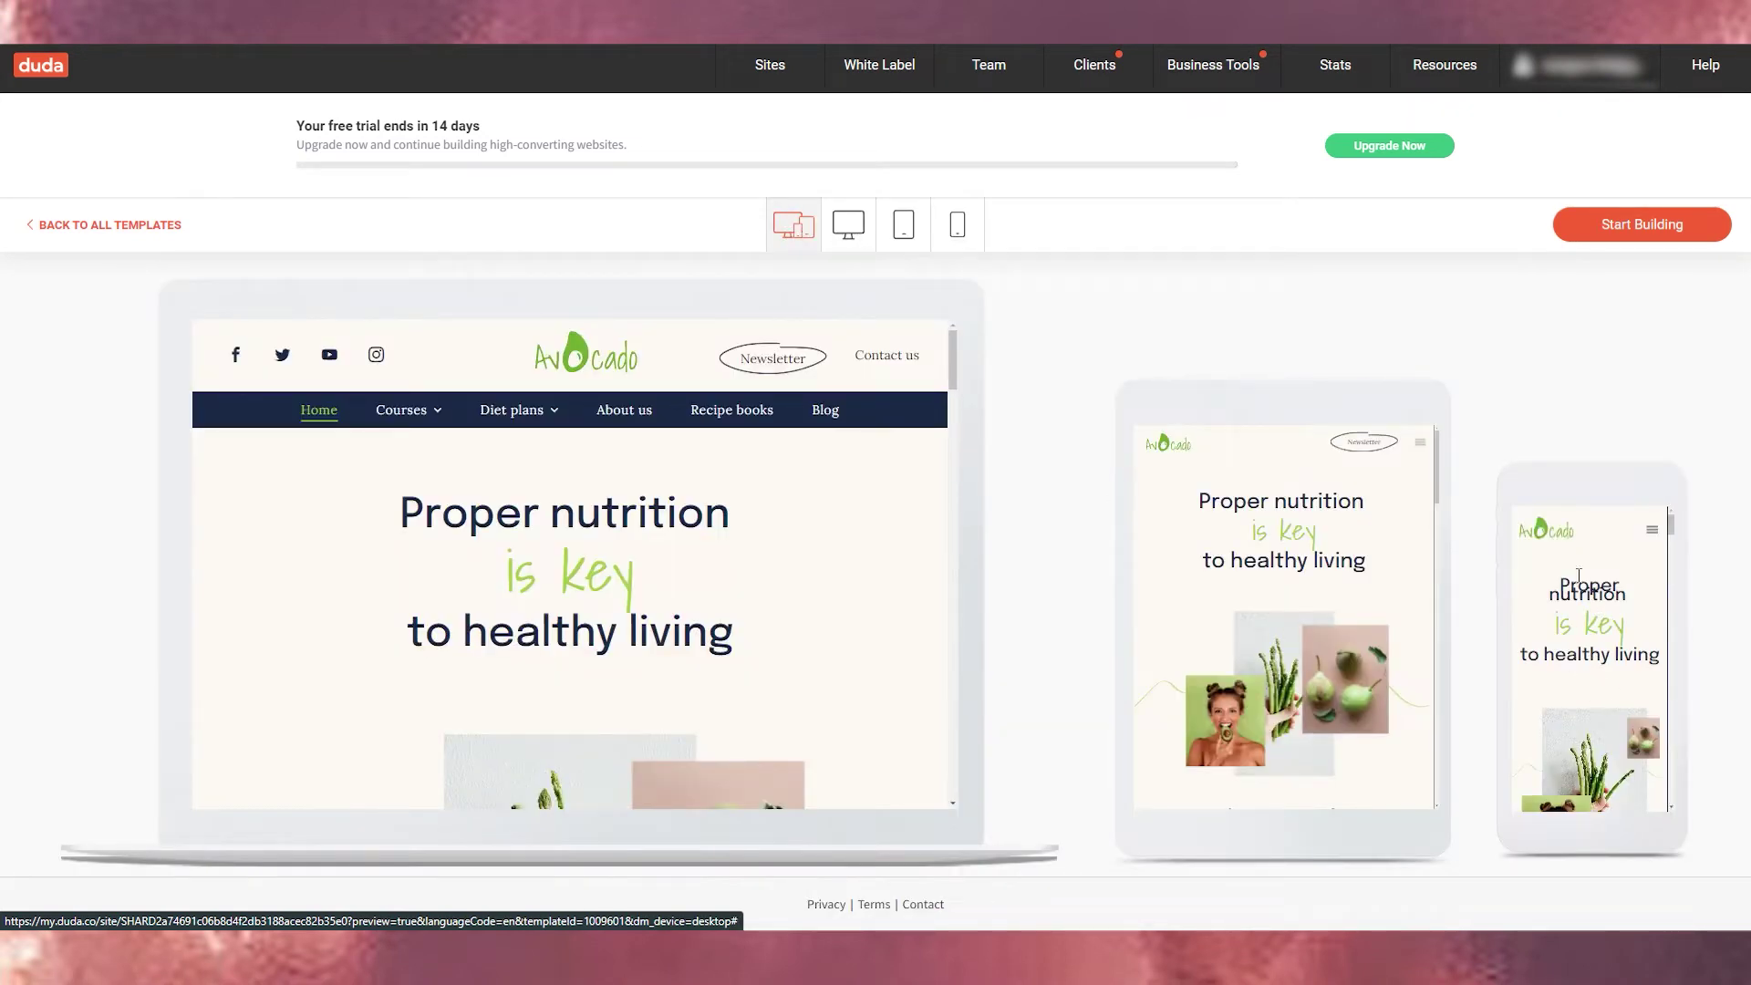
pyautogui.scroll(-10, 1588, 746)
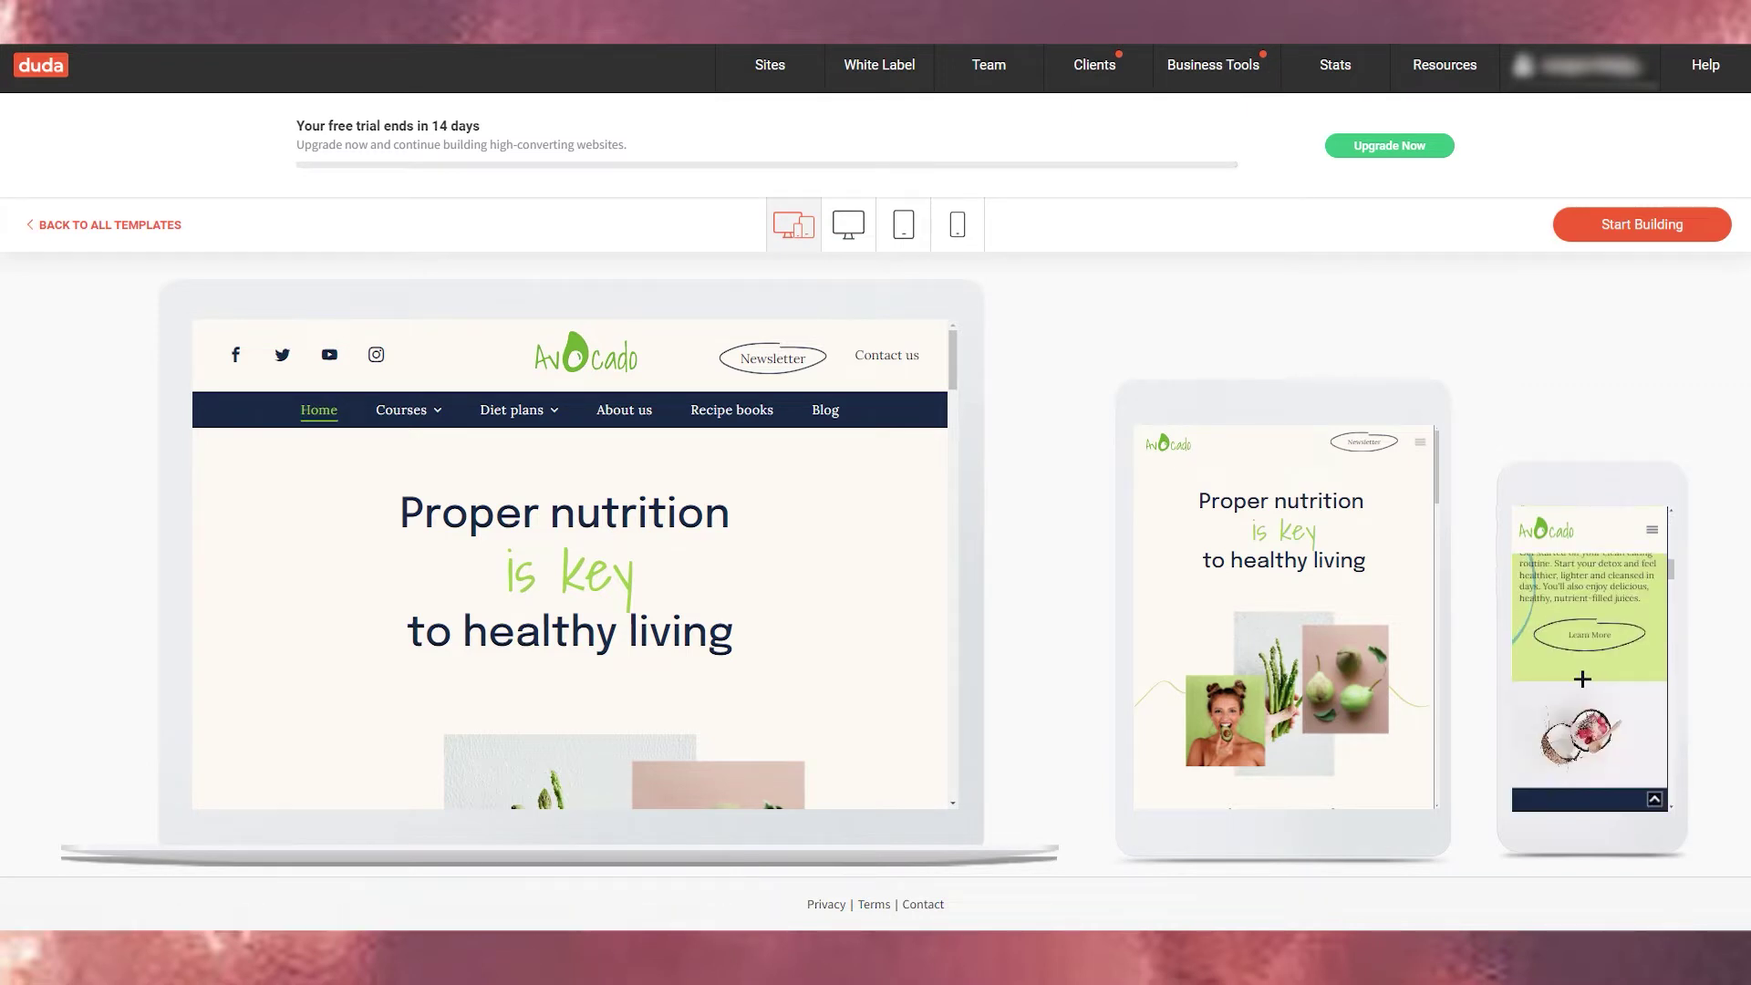
pyautogui.scroll(-3, 1590, 703)
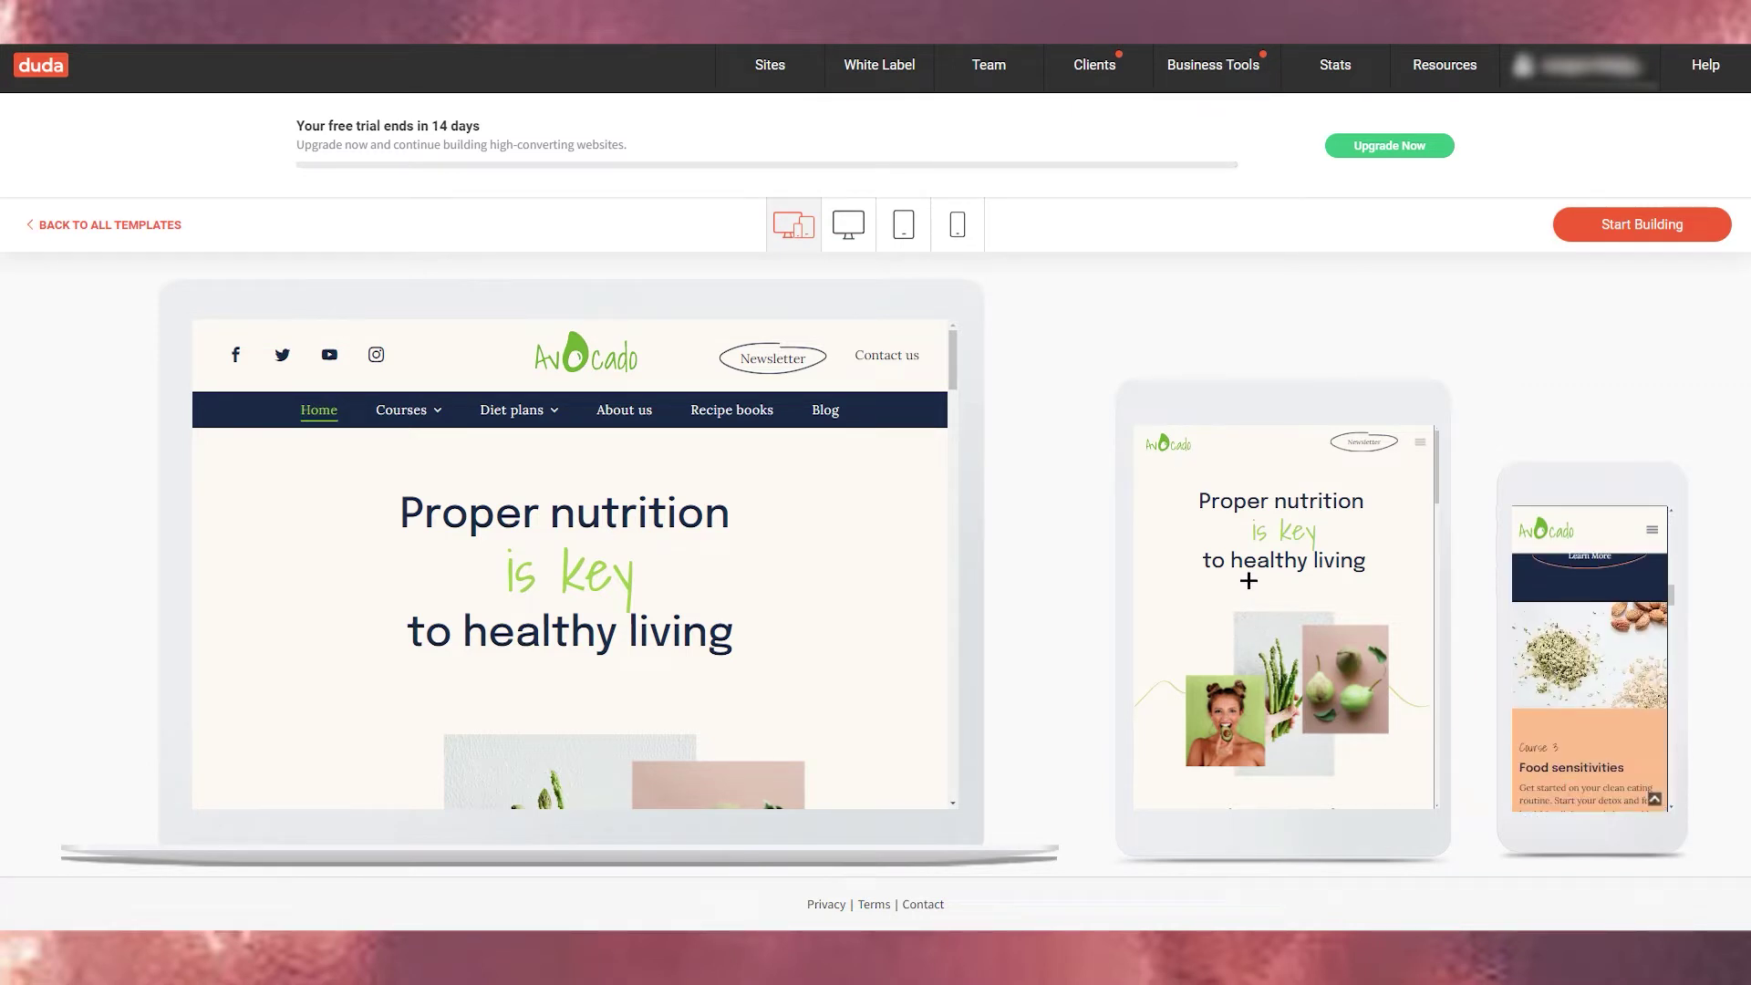
# - Examine the template in the separate desktop, tablet and phone previews
pyautogui.click(848, 224)
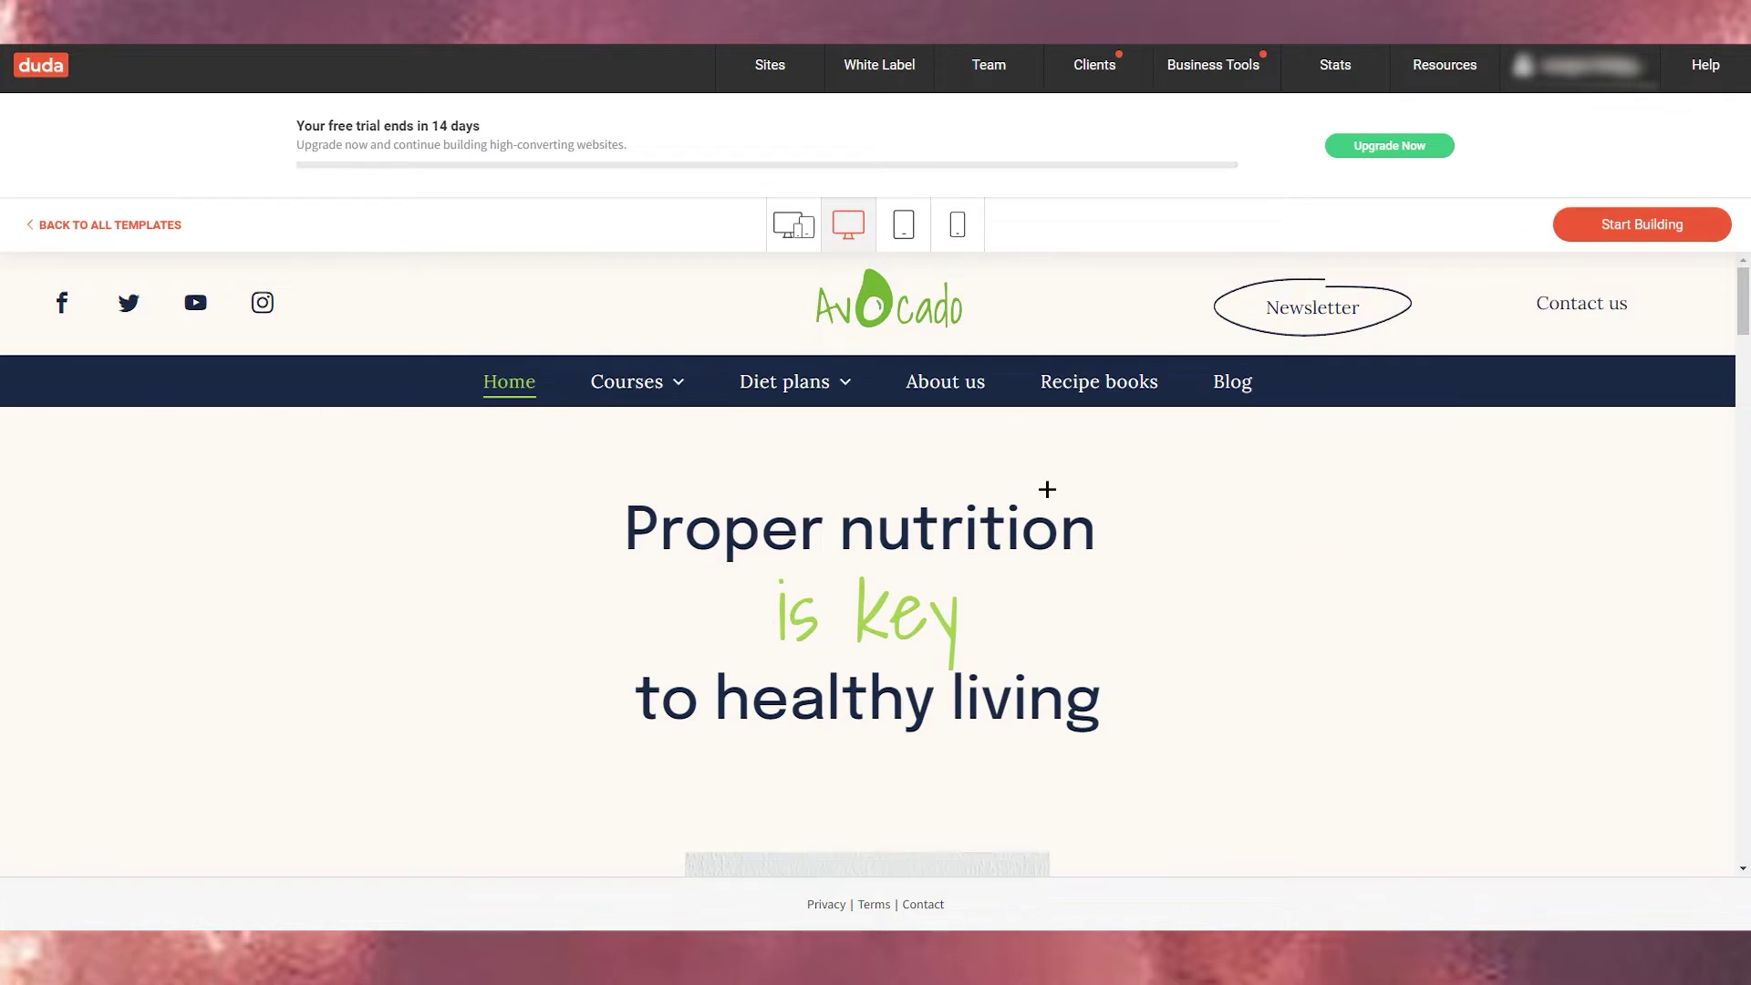
pyautogui.scroll(-5, 964, 527)
pyautogui.click(903, 226)
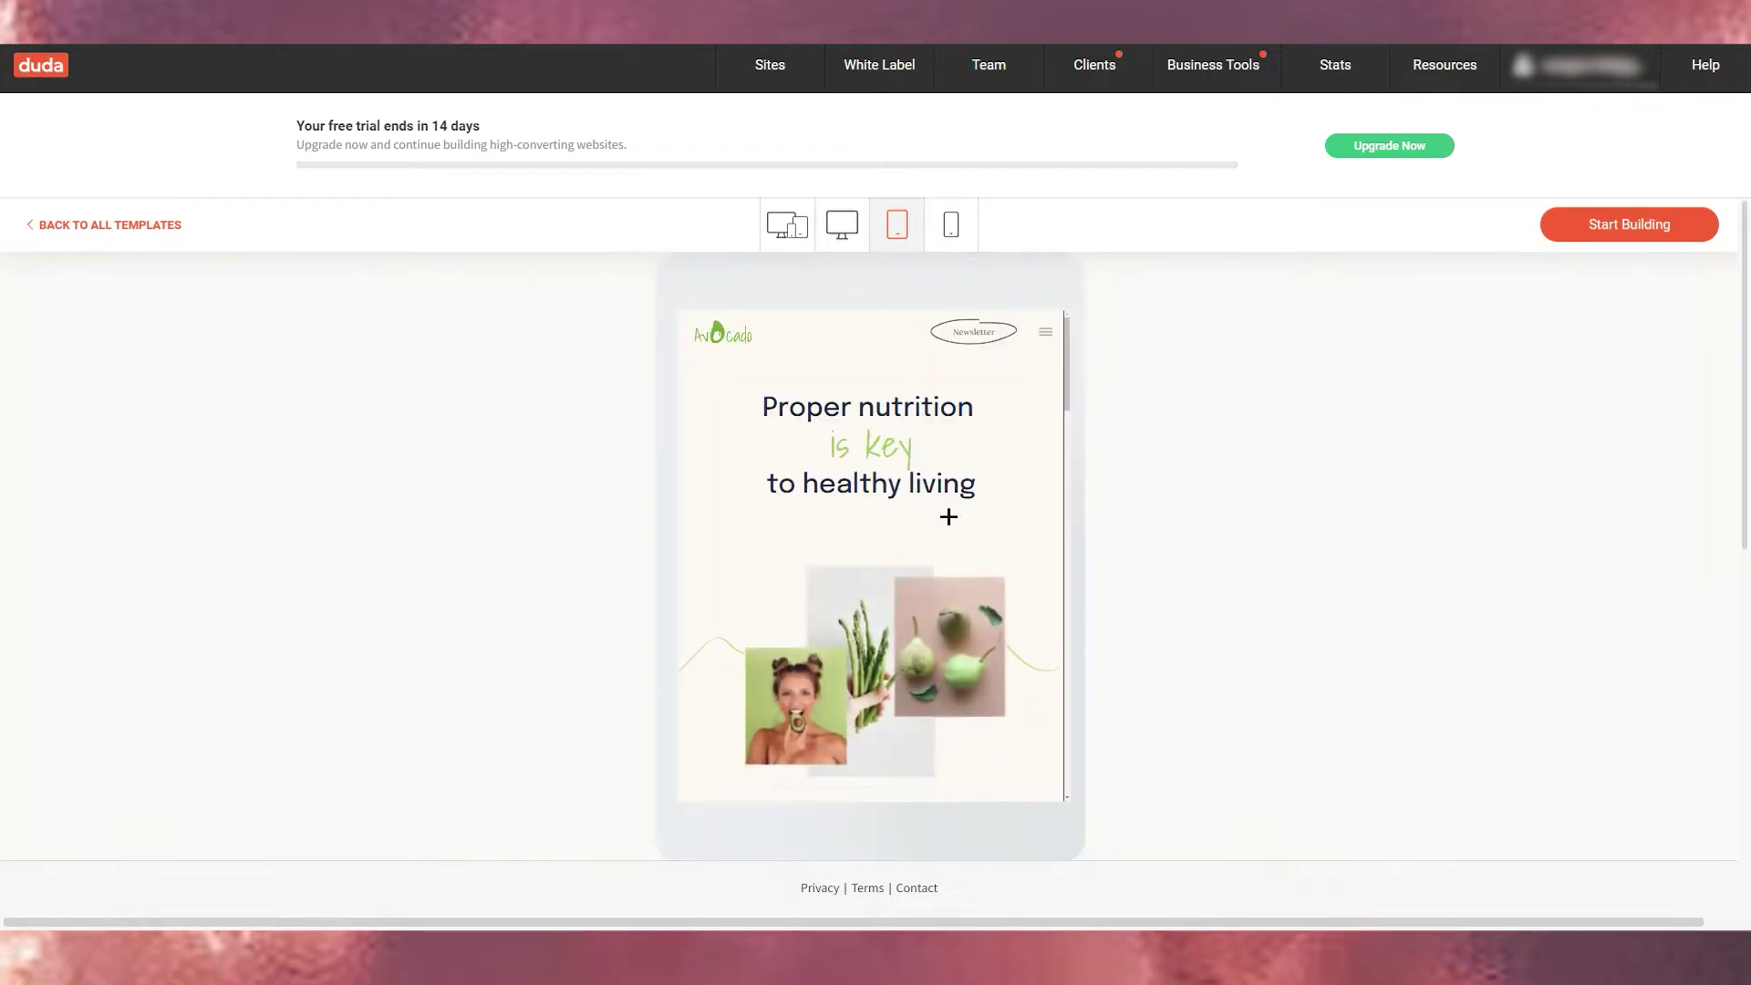
pyautogui.scroll(-3, 944, 529)
pyautogui.scroll(-3, 945, 538)
pyautogui.scroll(5, 934, 552)
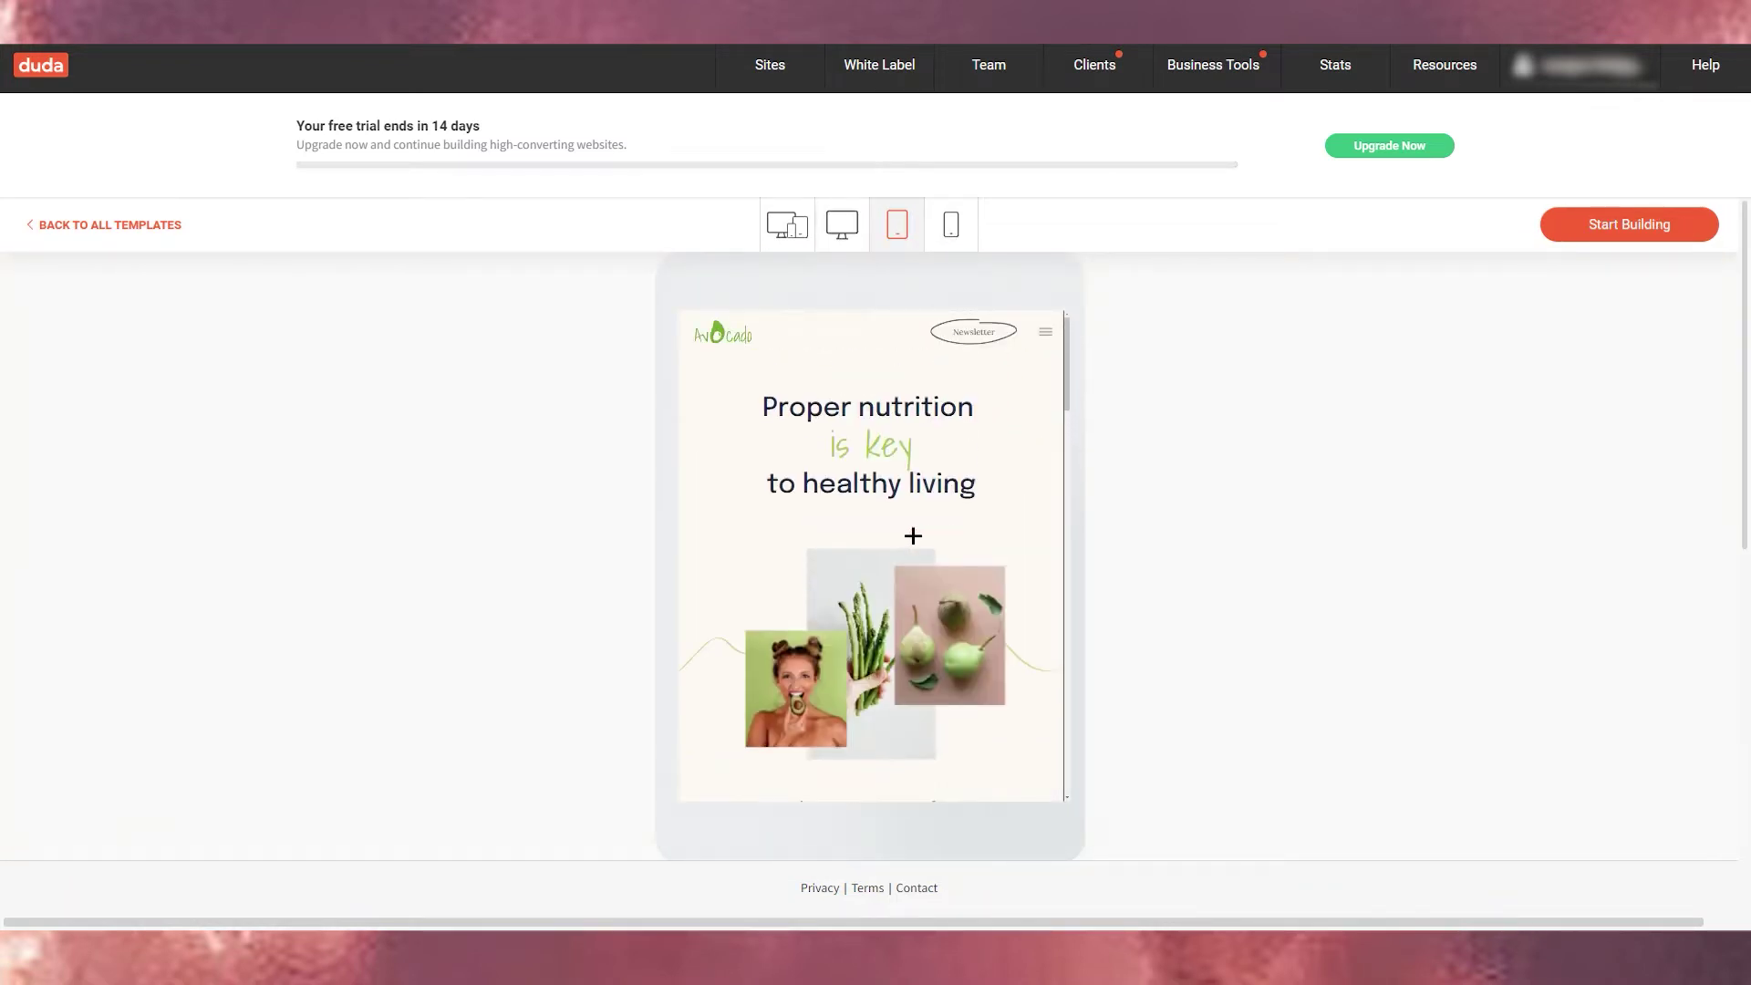
pyautogui.scroll(-6, 958, 577)
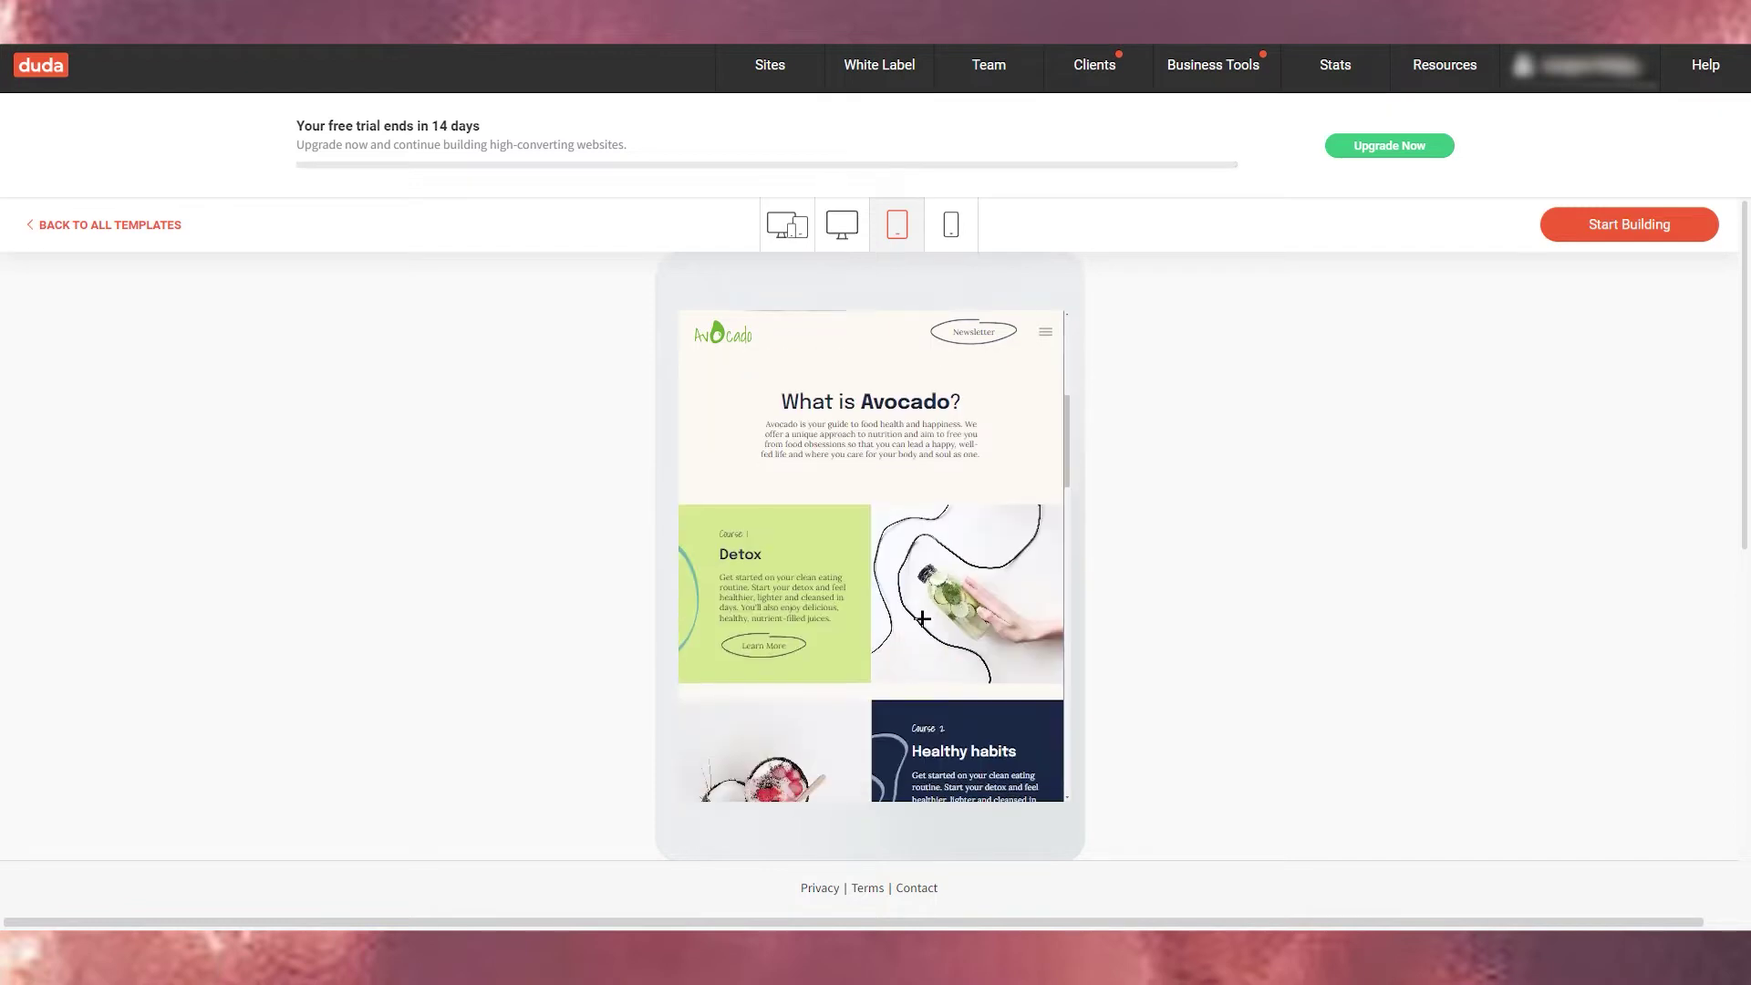
pyautogui.scroll(4, 917, 649)
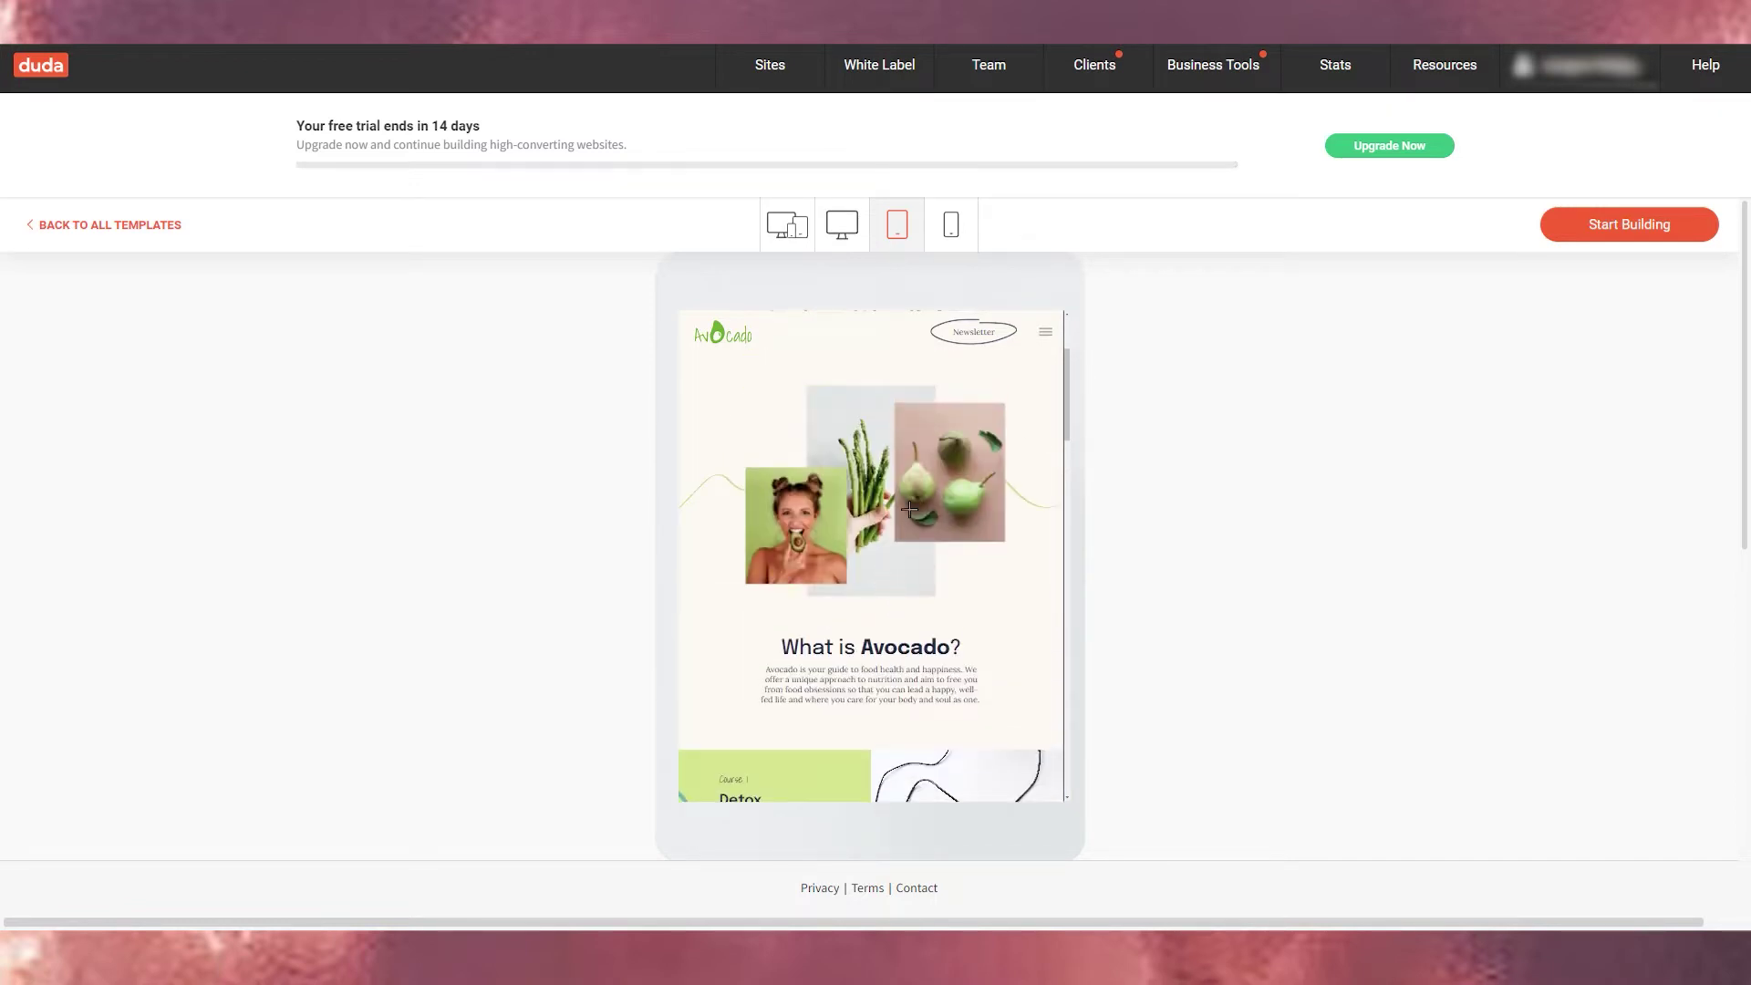
pyautogui.scroll(2, 910, 509)
pyautogui.click(949, 225)
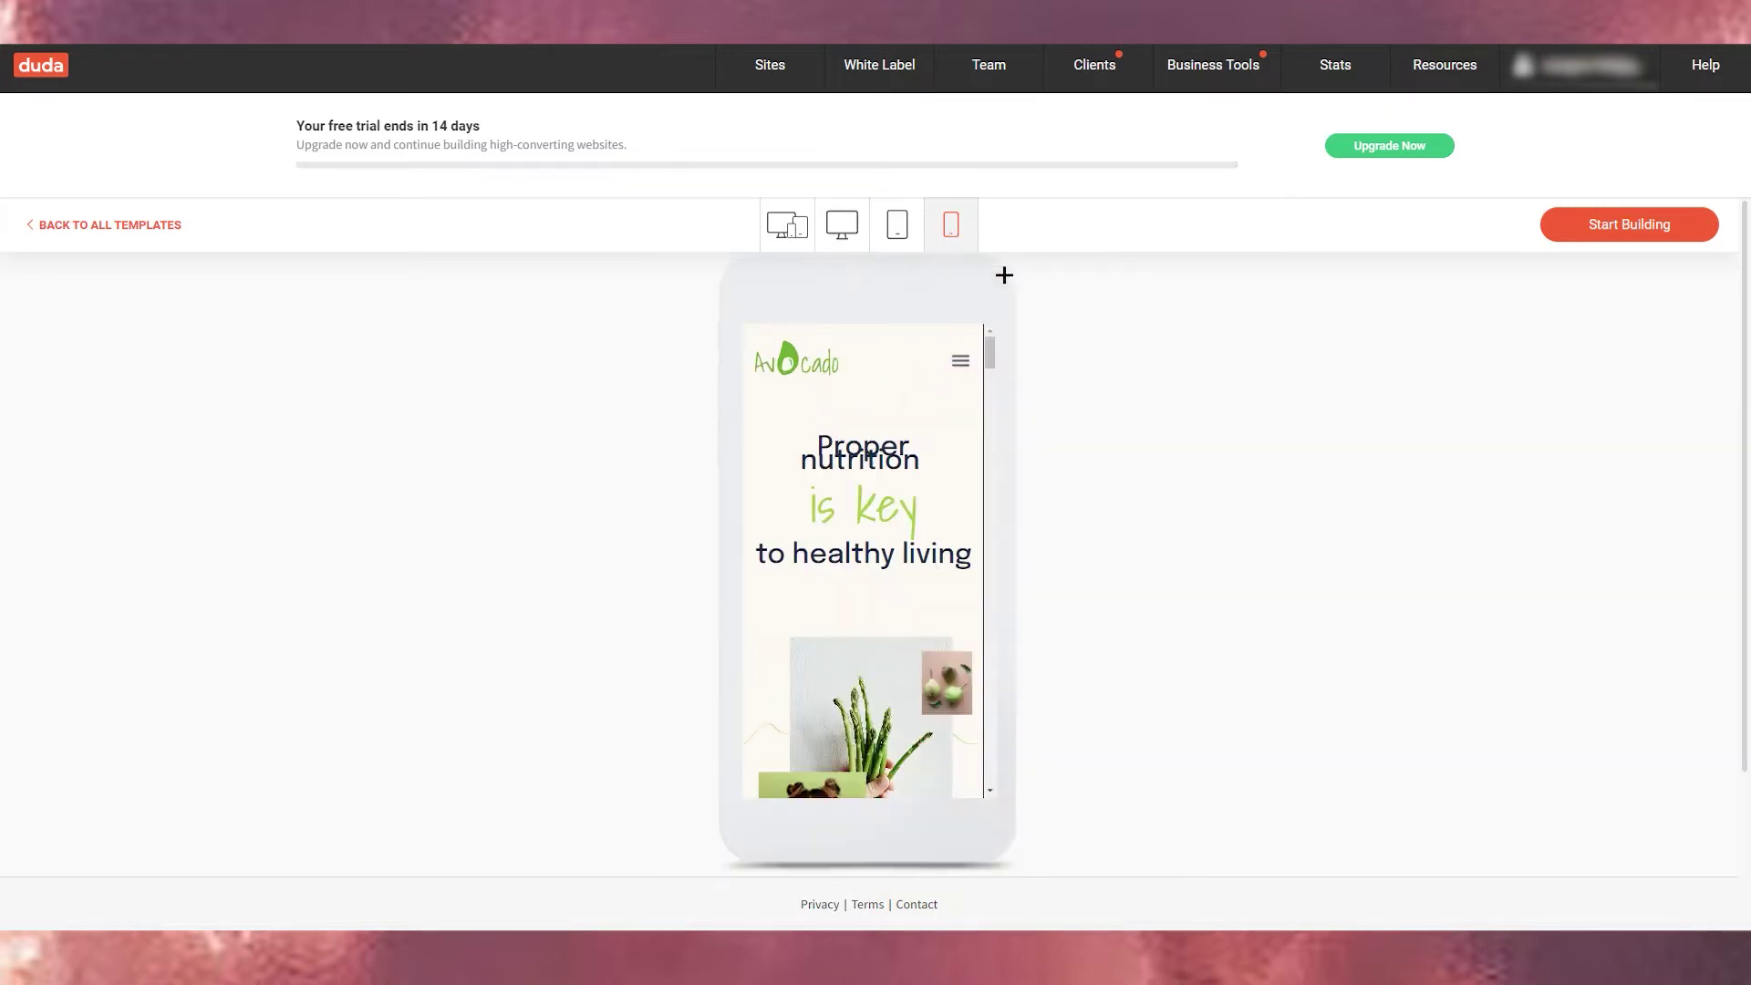
# - Build a new site named "In store" from the Cosmetic Store template and dismiss the editor walkthrough video
pyautogui.click(150, 230)
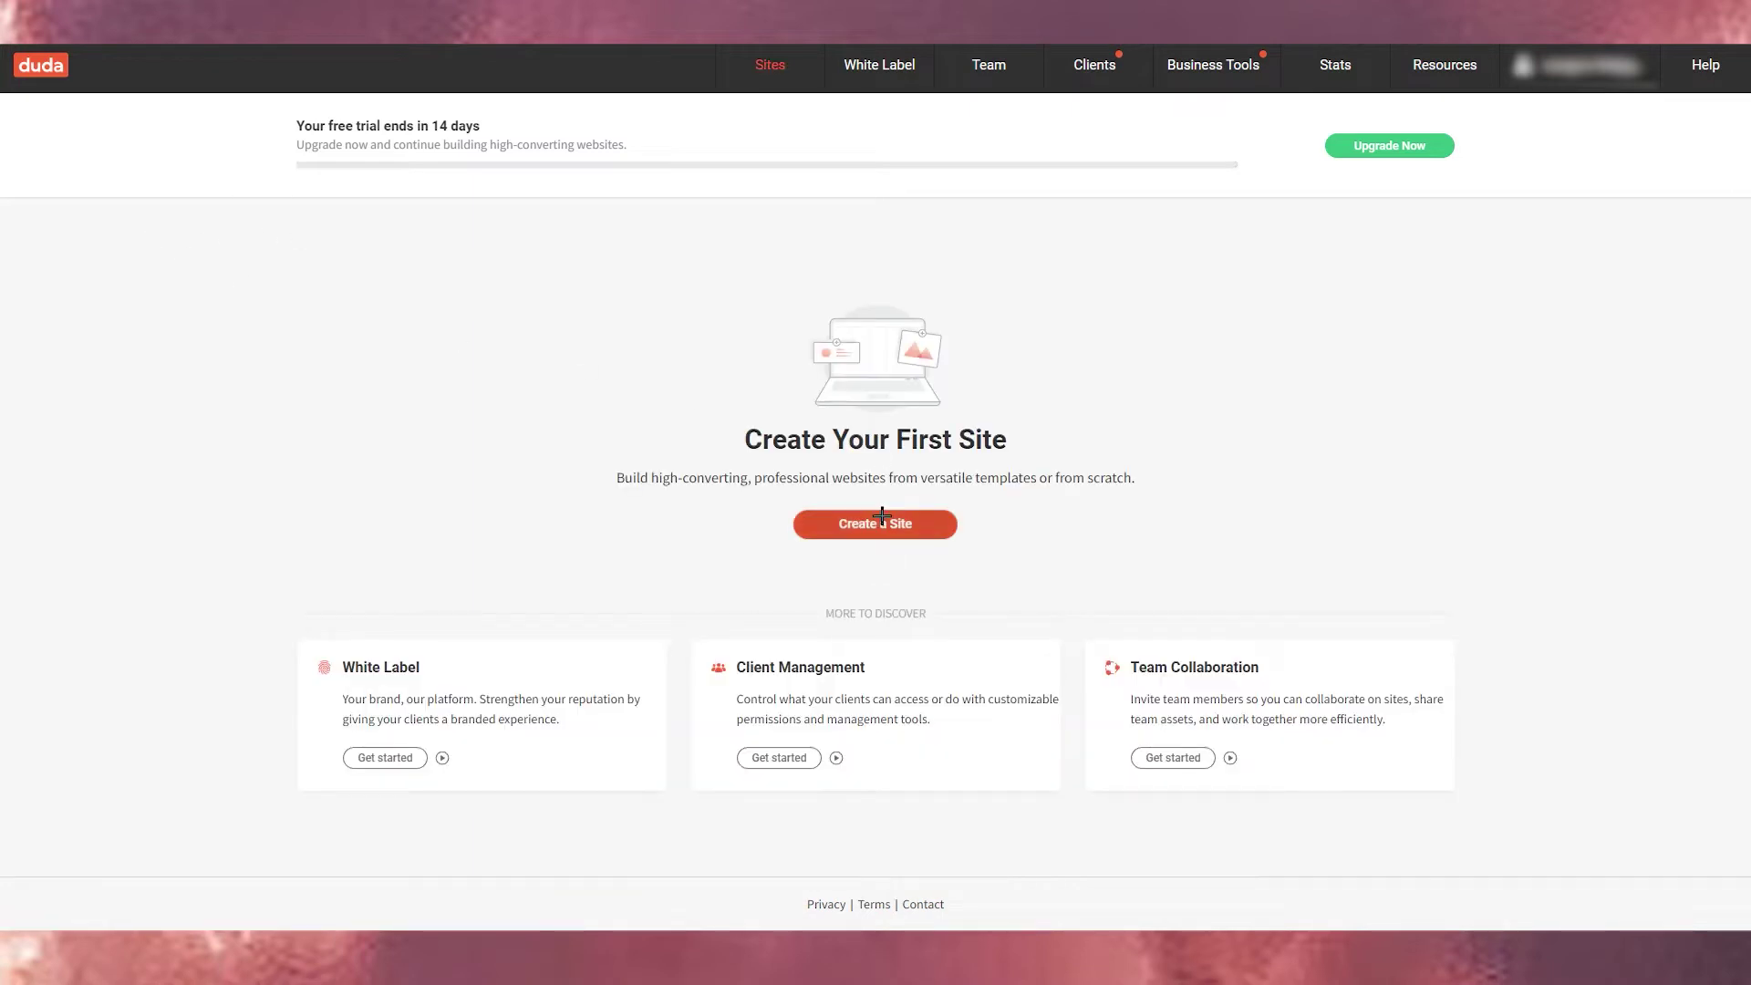
pyautogui.click(916, 533)
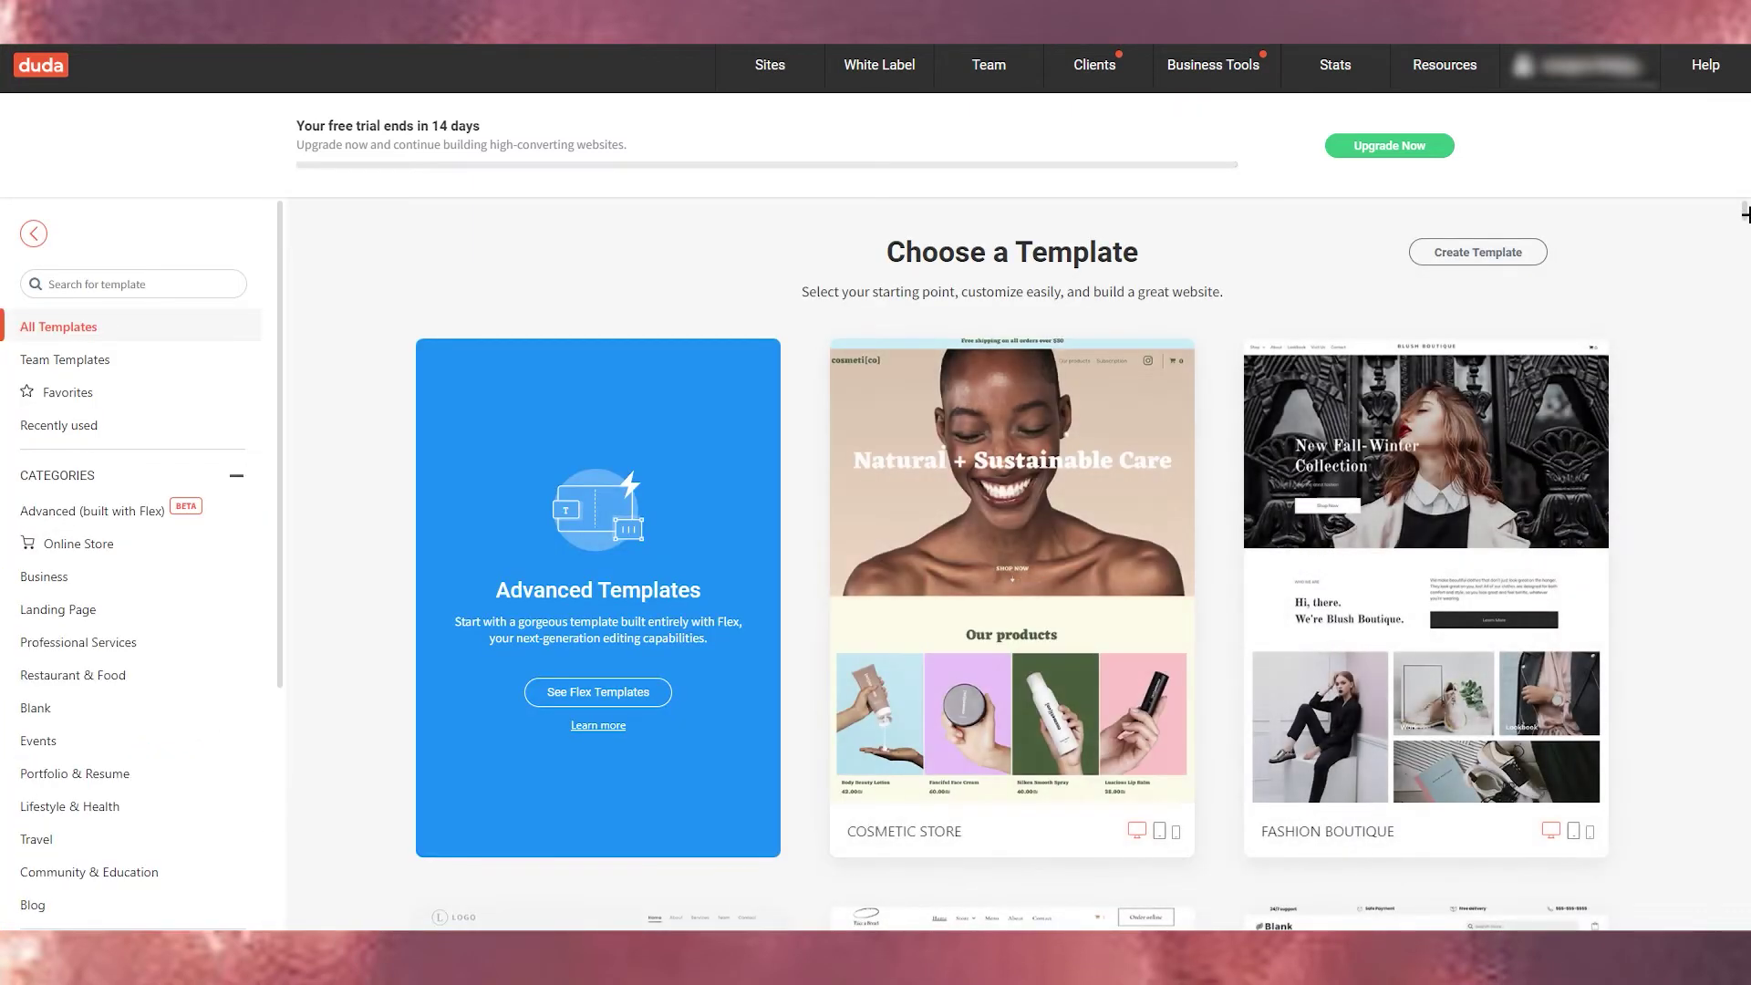
pyautogui.scroll(-1, 1744, 217)
pyautogui.moveTo(976, 493)
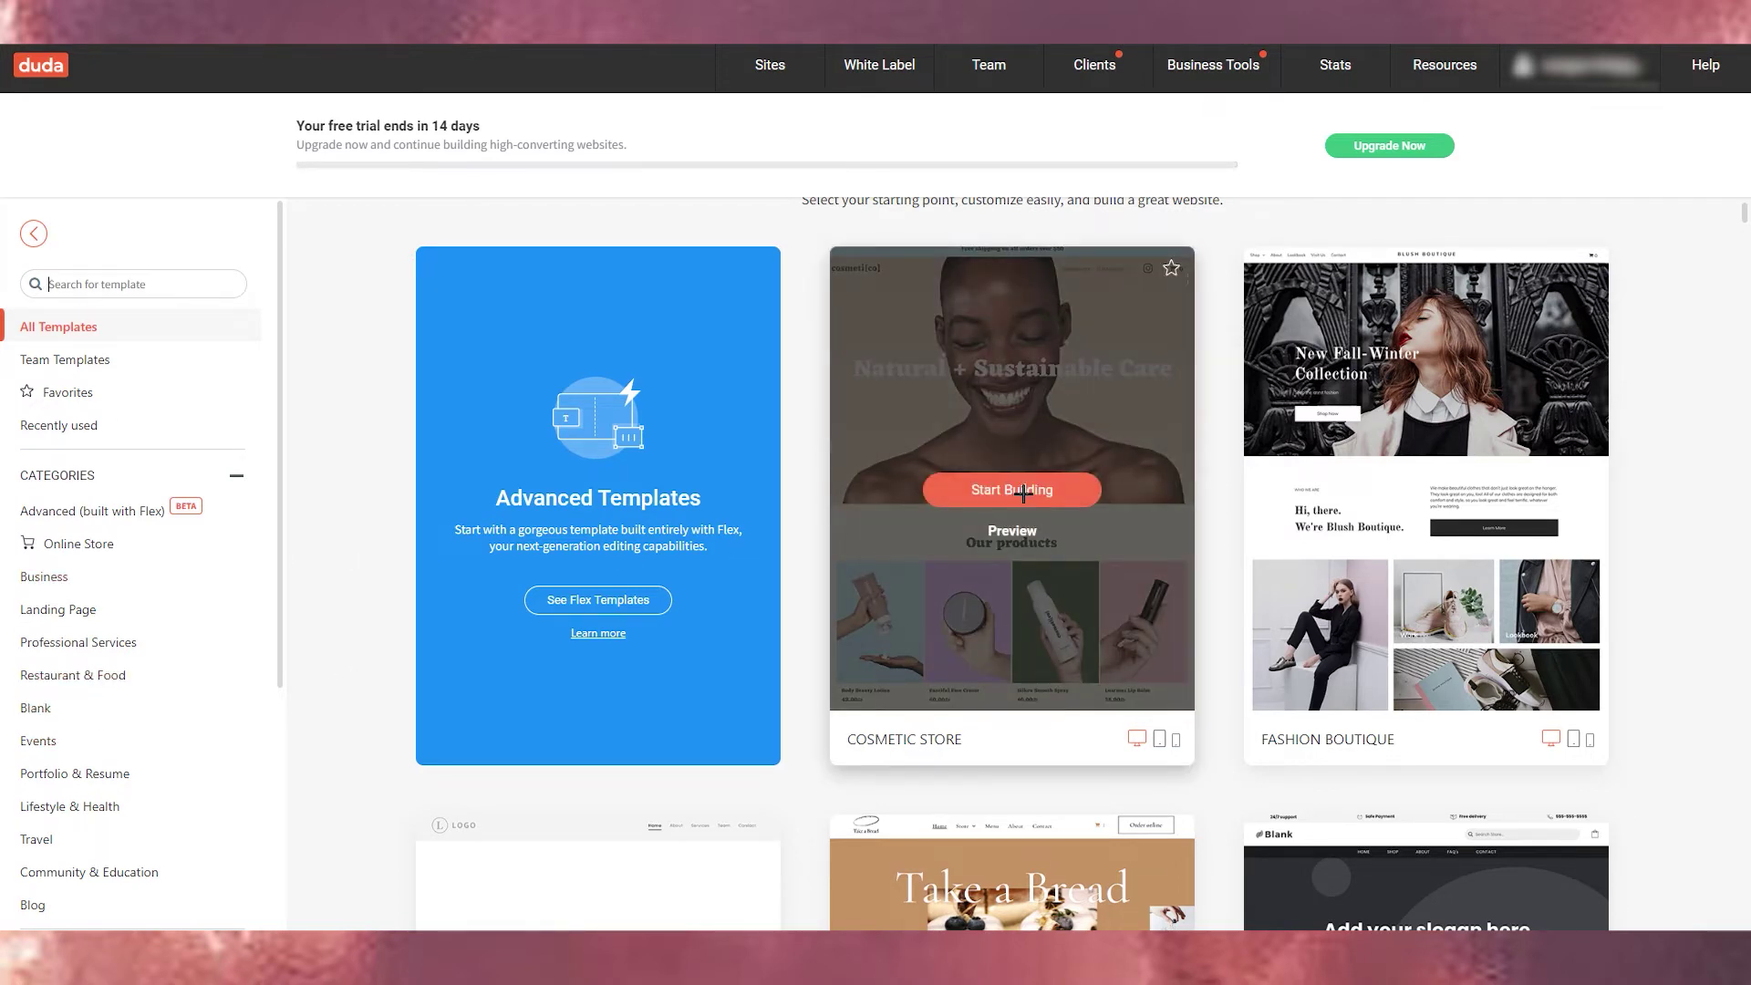
pyautogui.click(1023, 494)
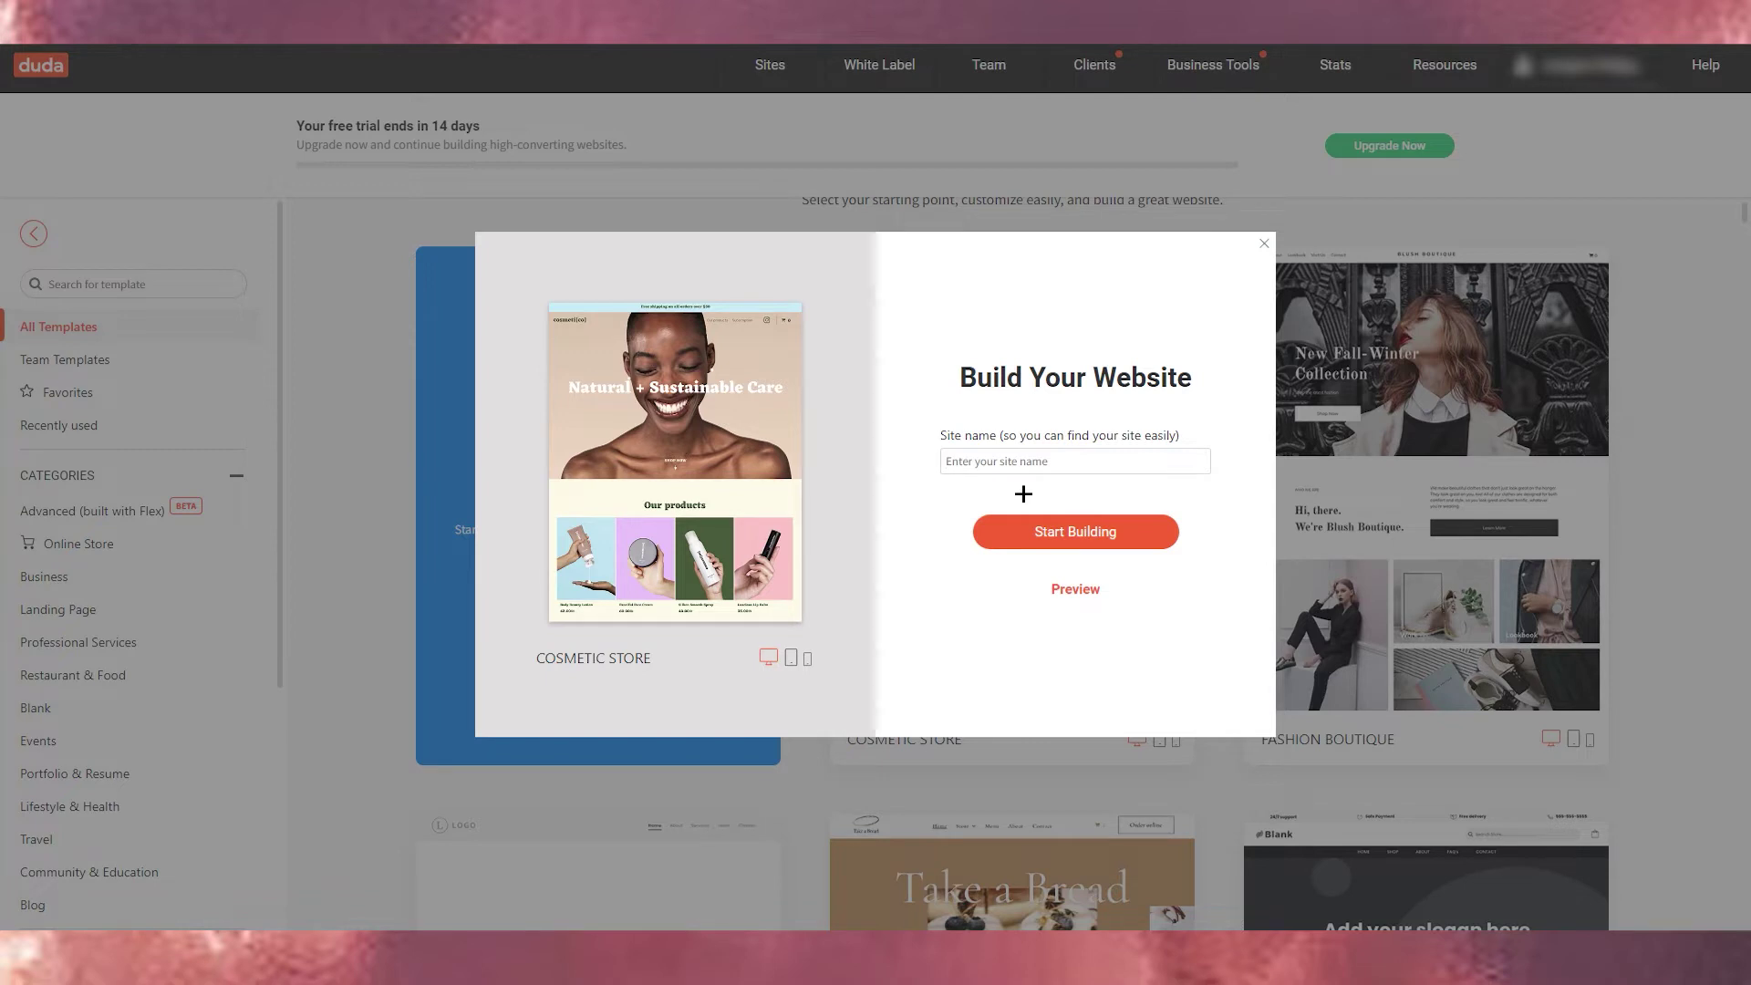
pyautogui.write('In store')
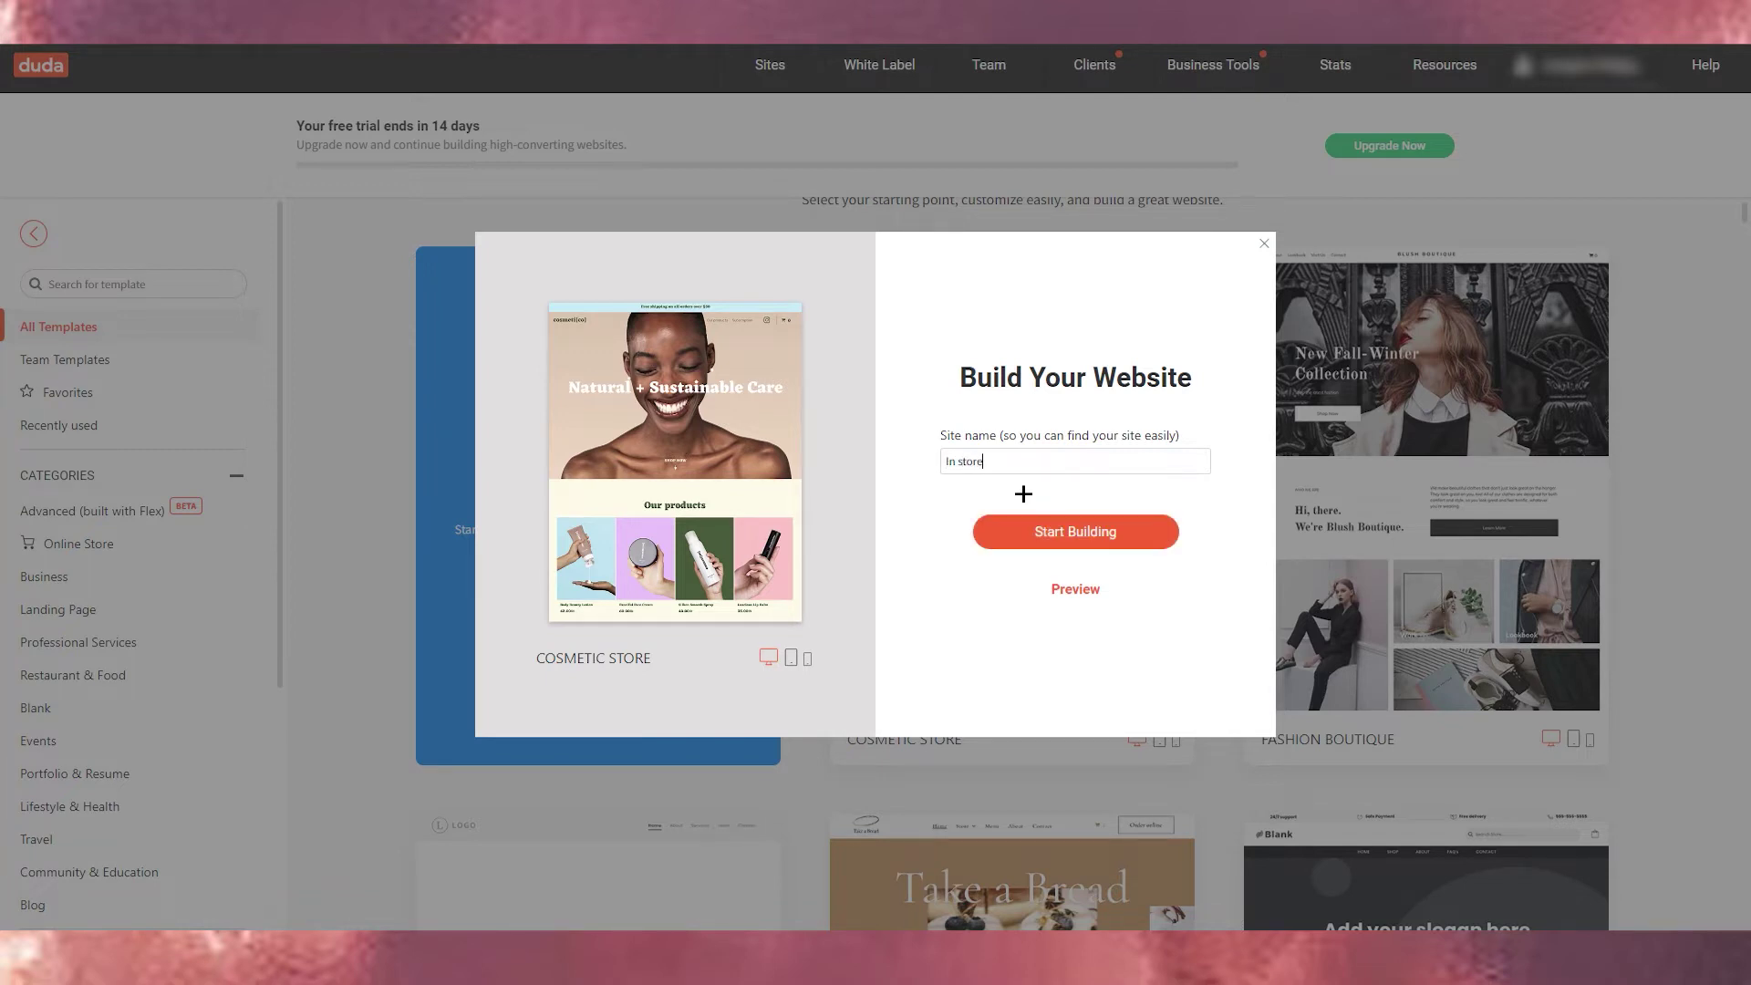
pyautogui.click(1076, 532)
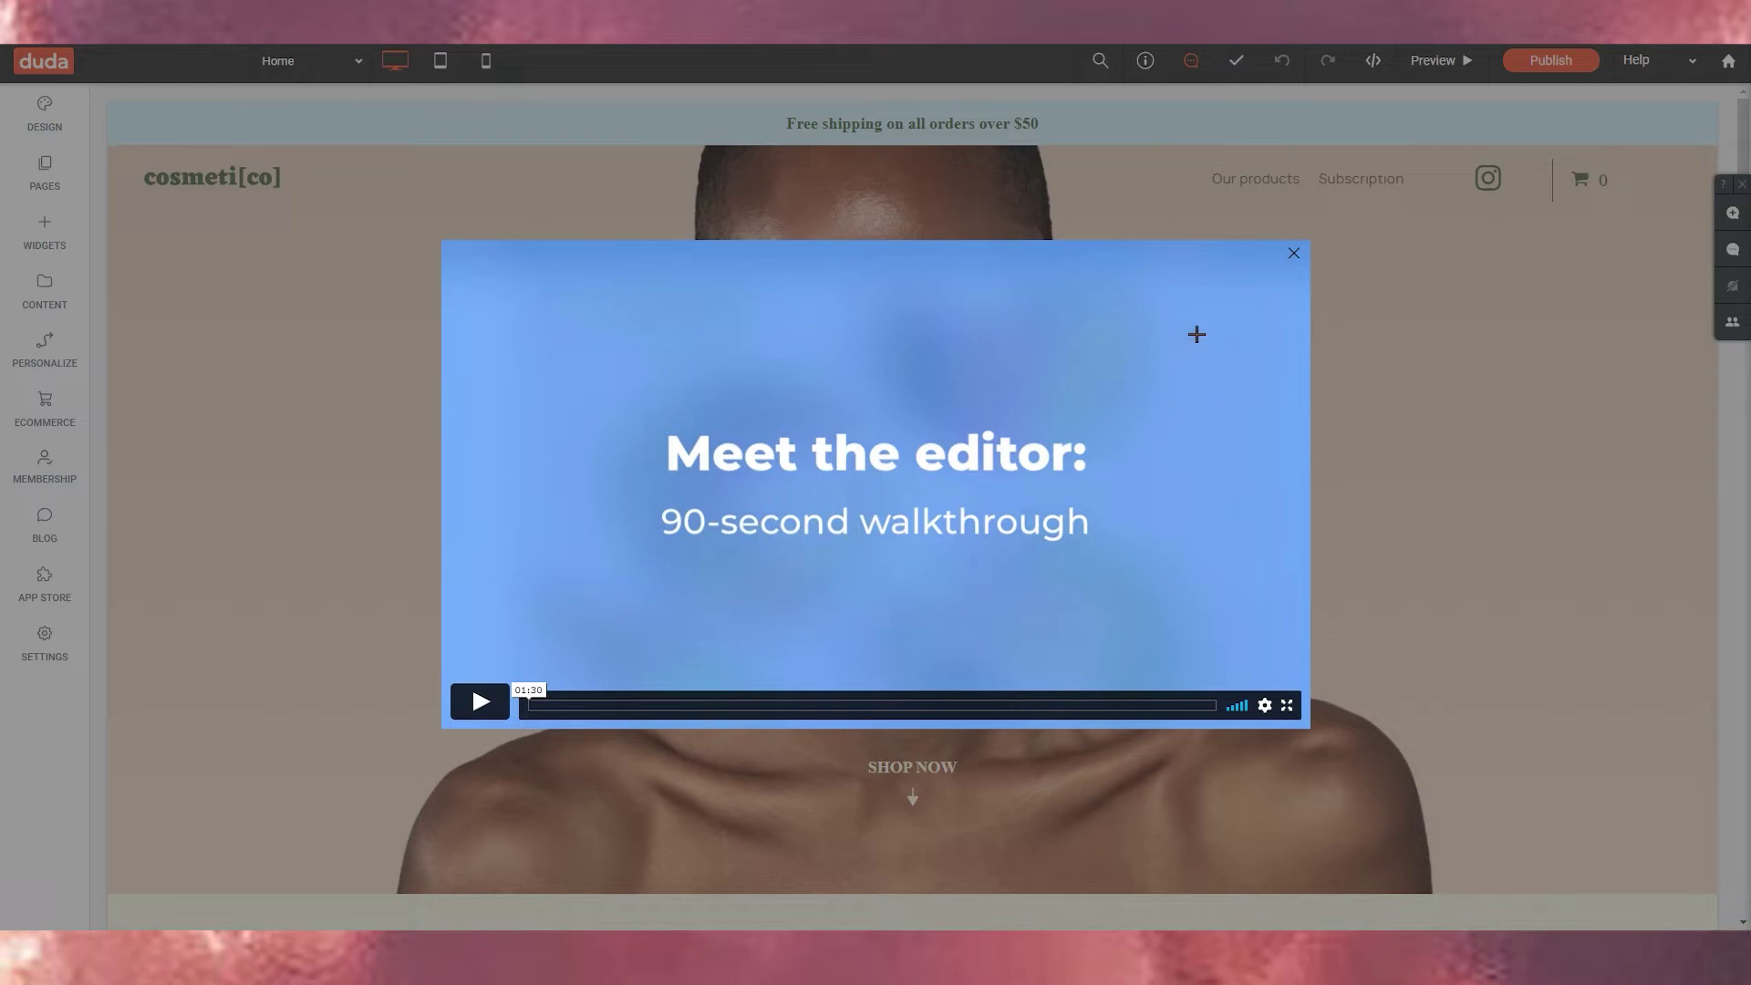
pyautogui.click(1292, 254)
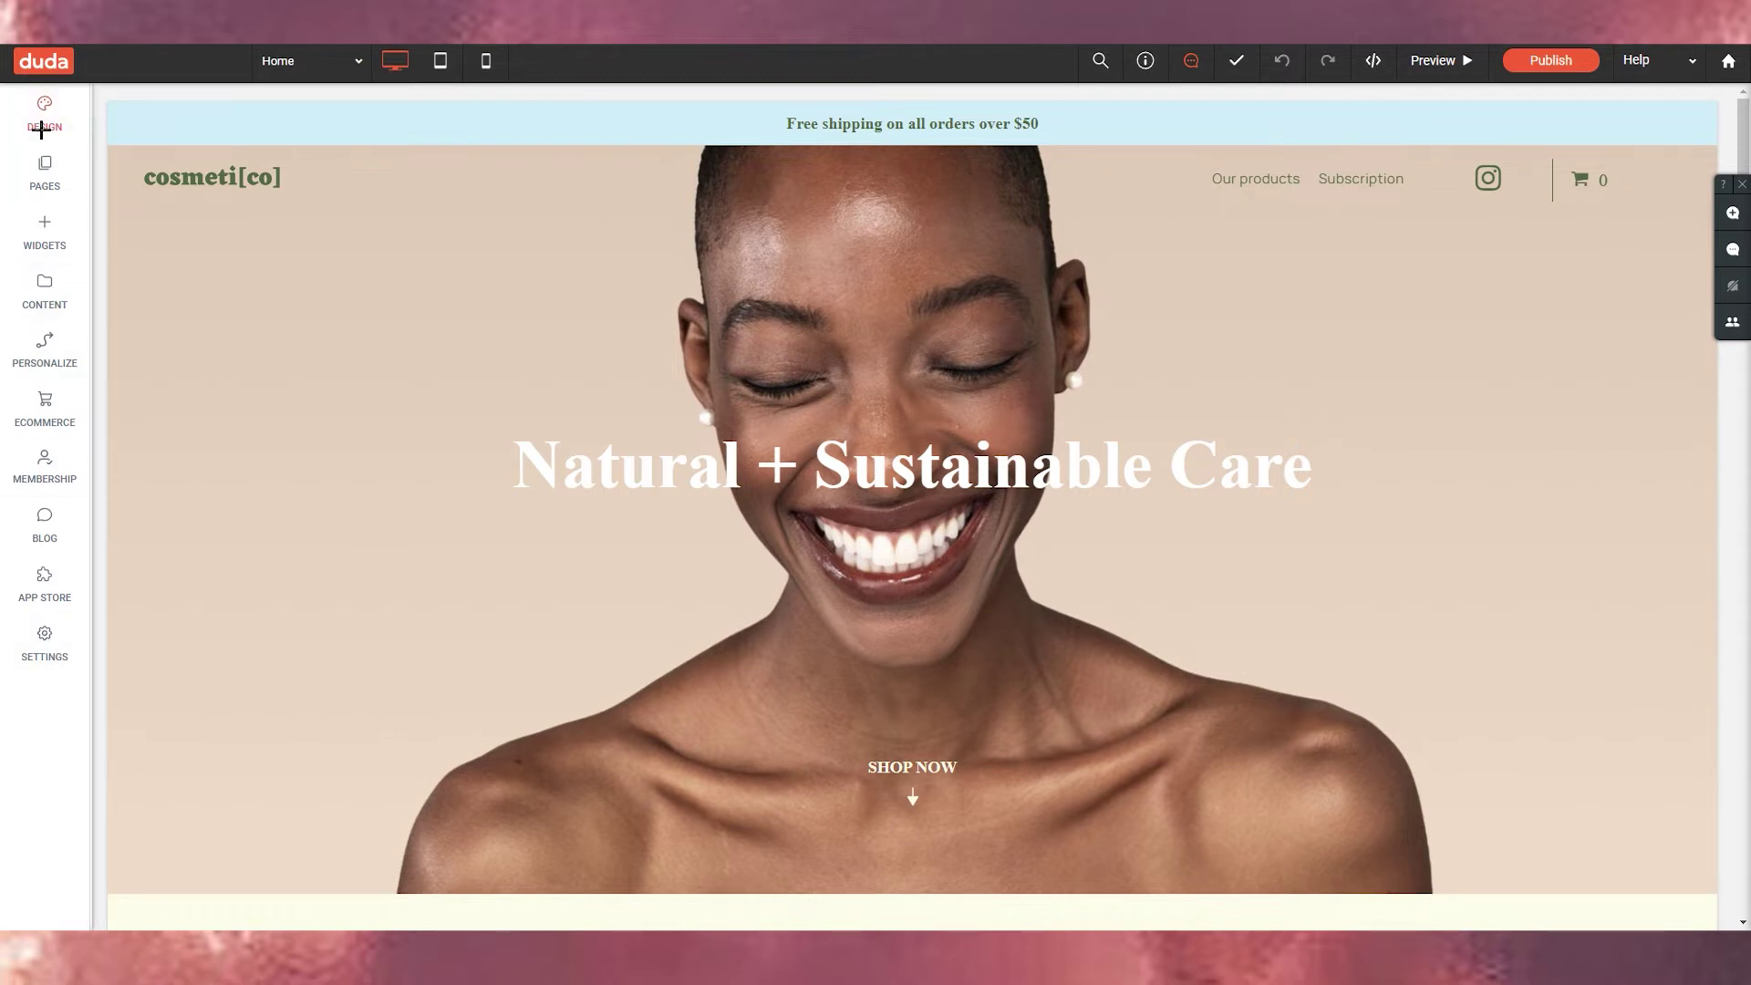
# - Examine the global design options, the text formatting tools for the hero heading, and the home page's Our products section
pyautogui.click(41, 130)
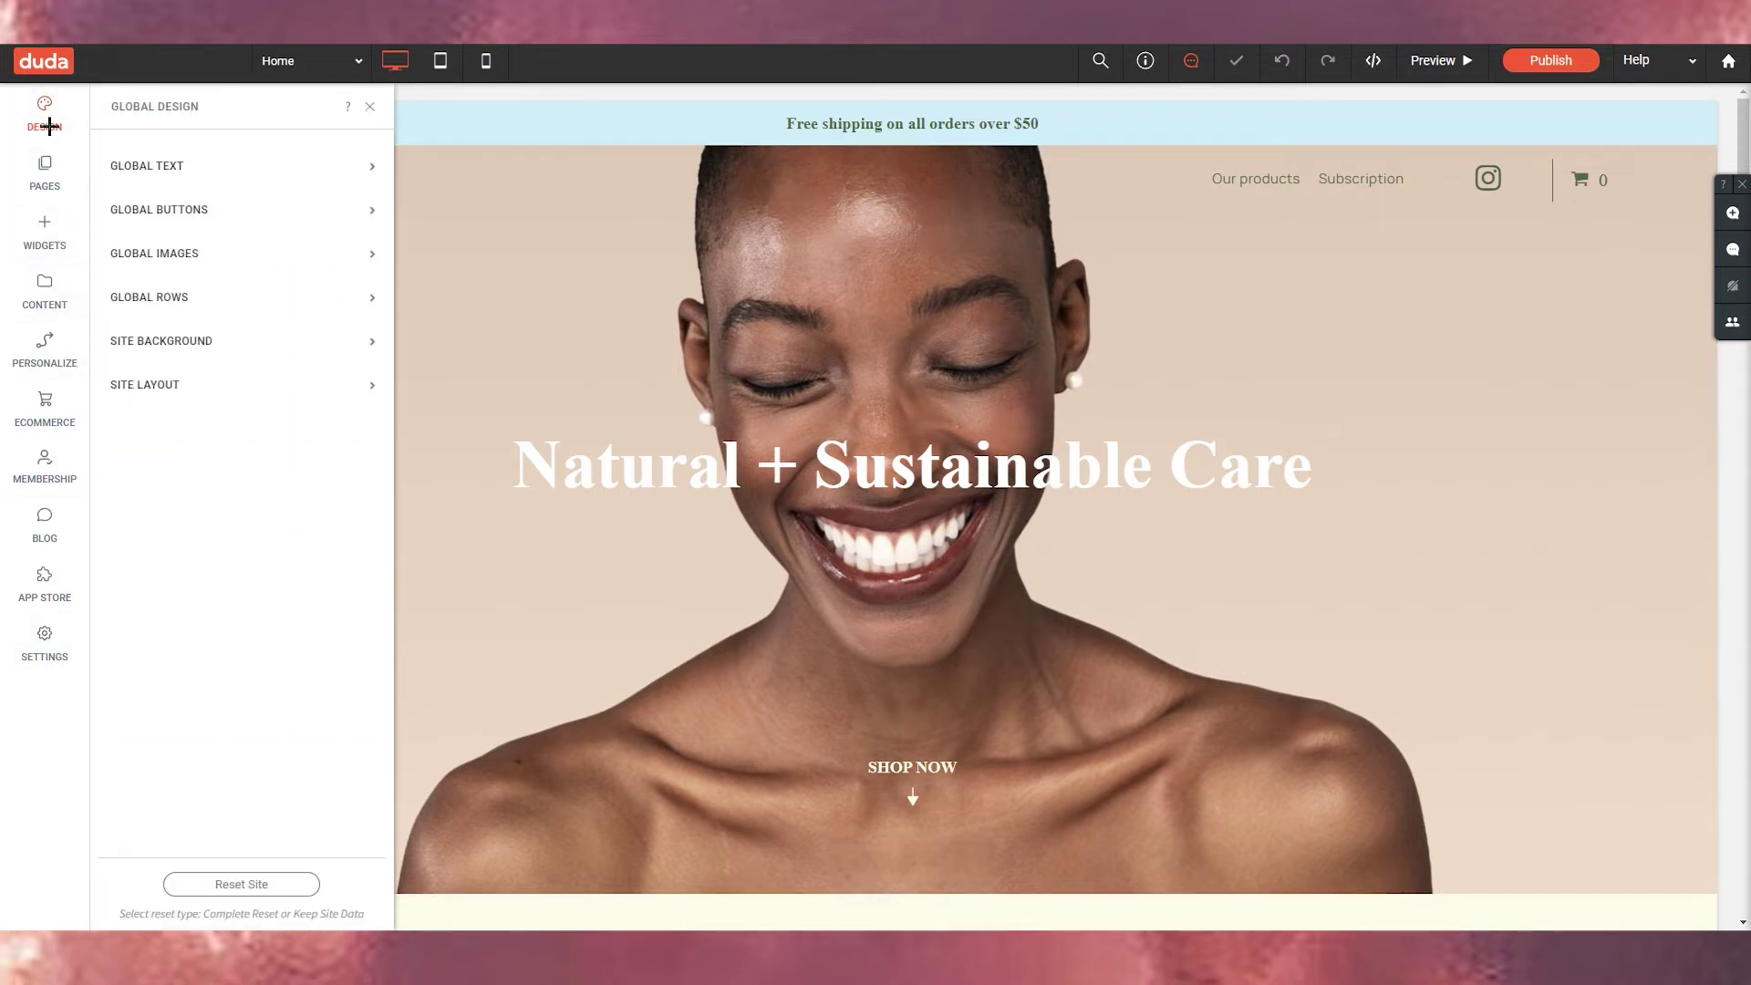
pyautogui.click(370, 106)
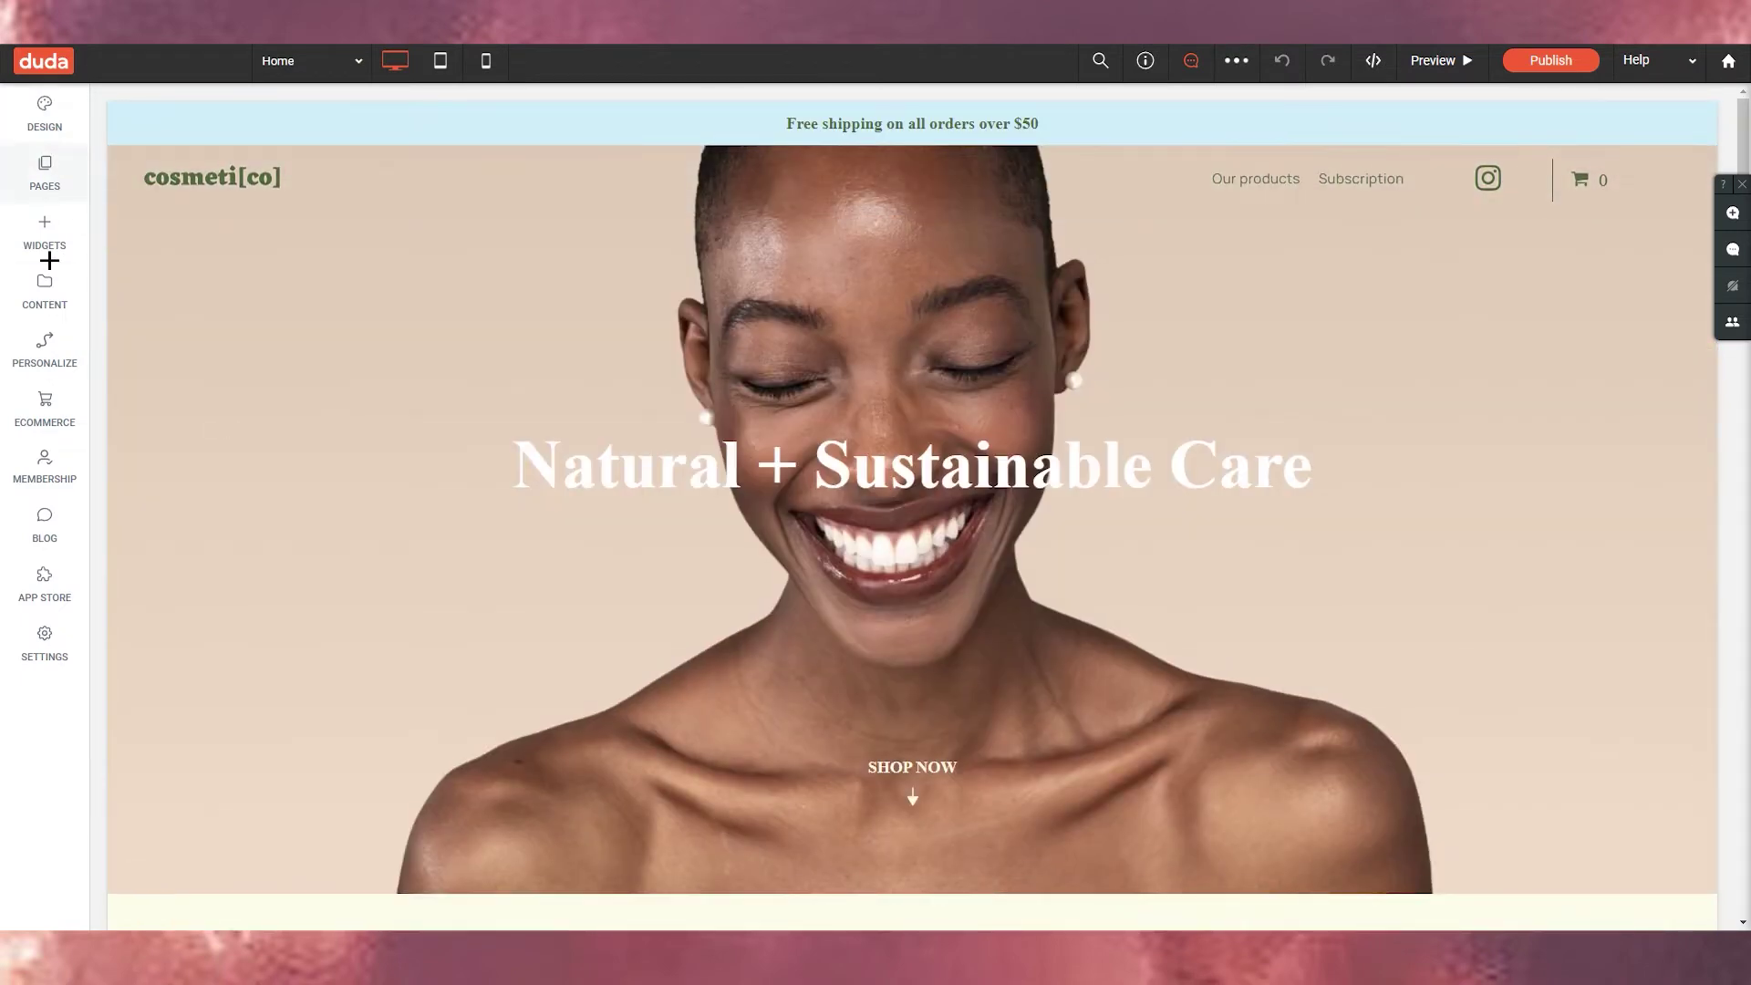
pyautogui.click(578, 479)
pyautogui.click(696, 482)
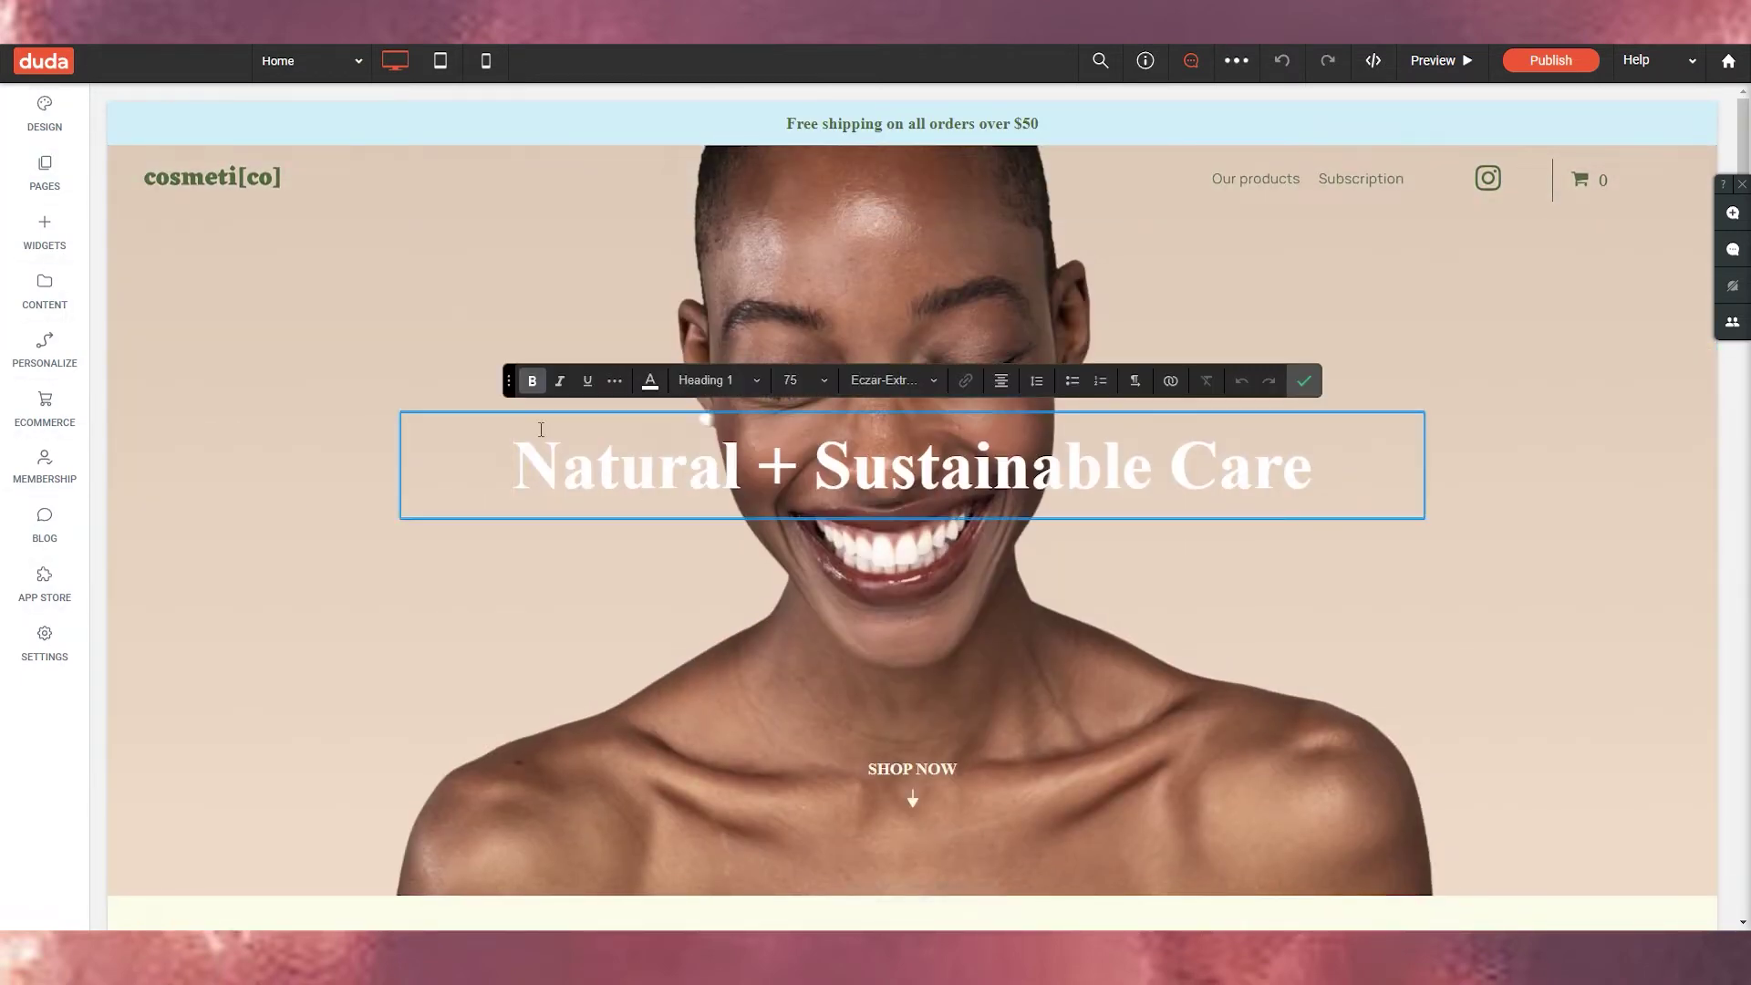
pyautogui.moveTo(543, 470); pyautogui.dragTo(1355, 460)
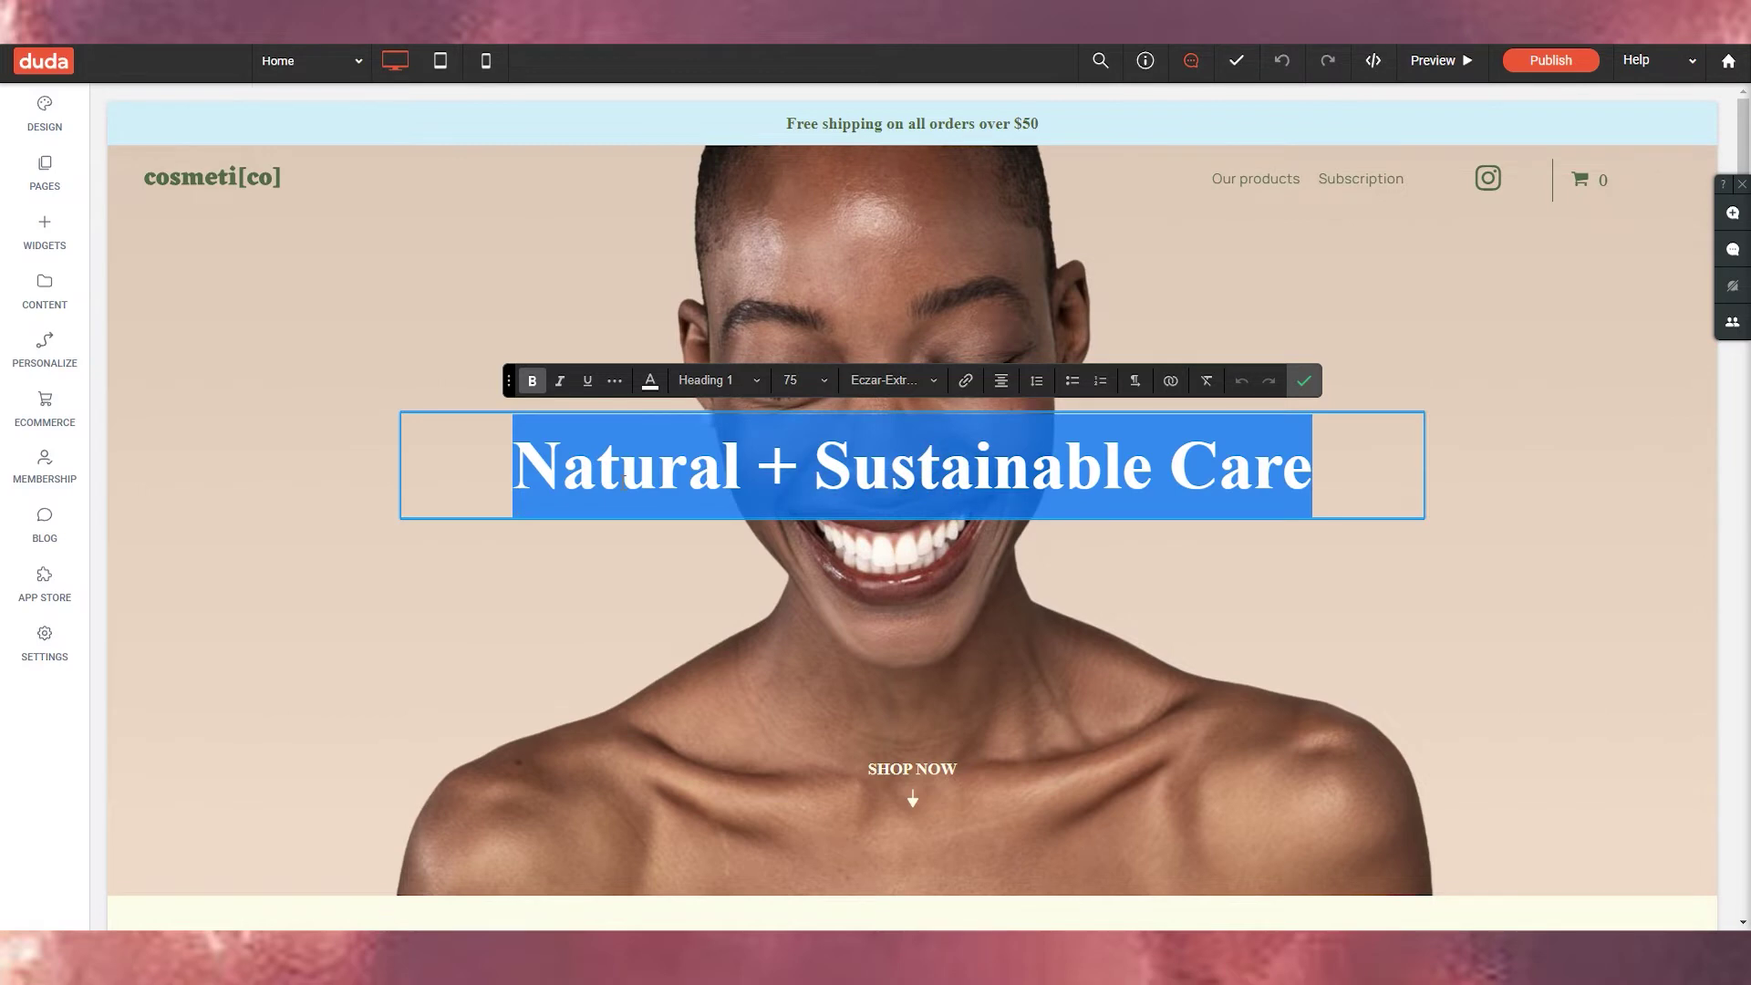
pyautogui.click(781, 669)
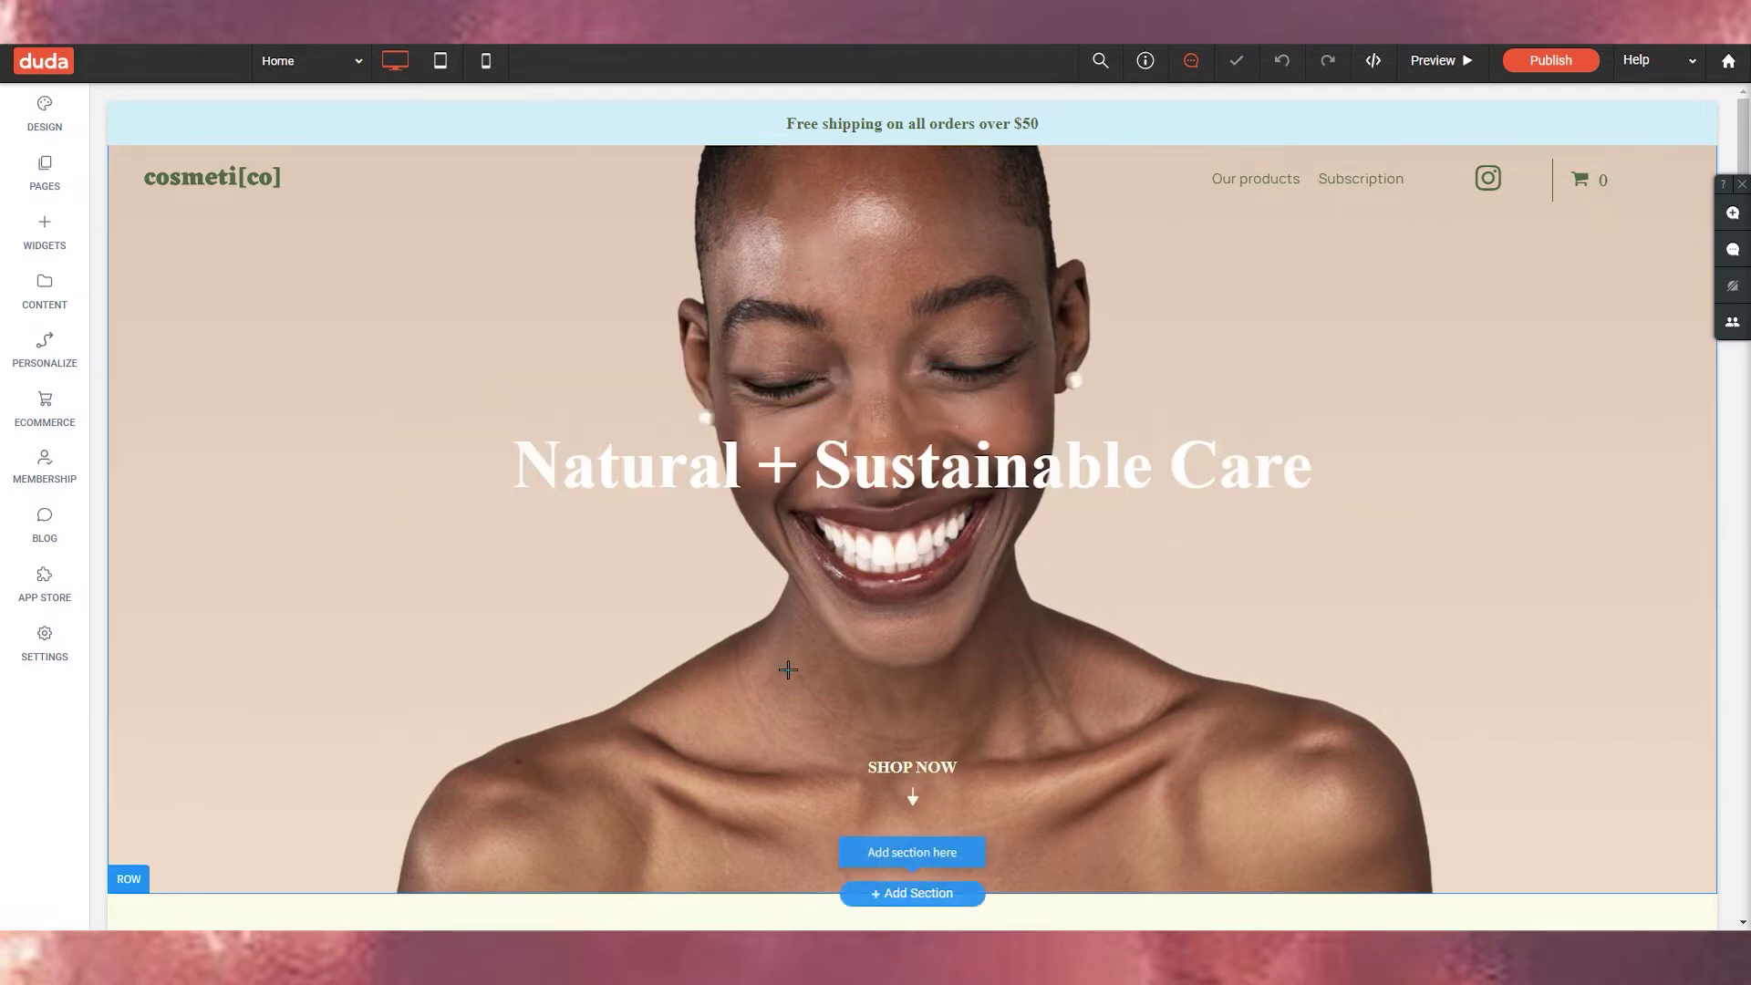
pyautogui.scroll(-3, 1099, 518)
pyautogui.scroll(-8, 1099, 518)
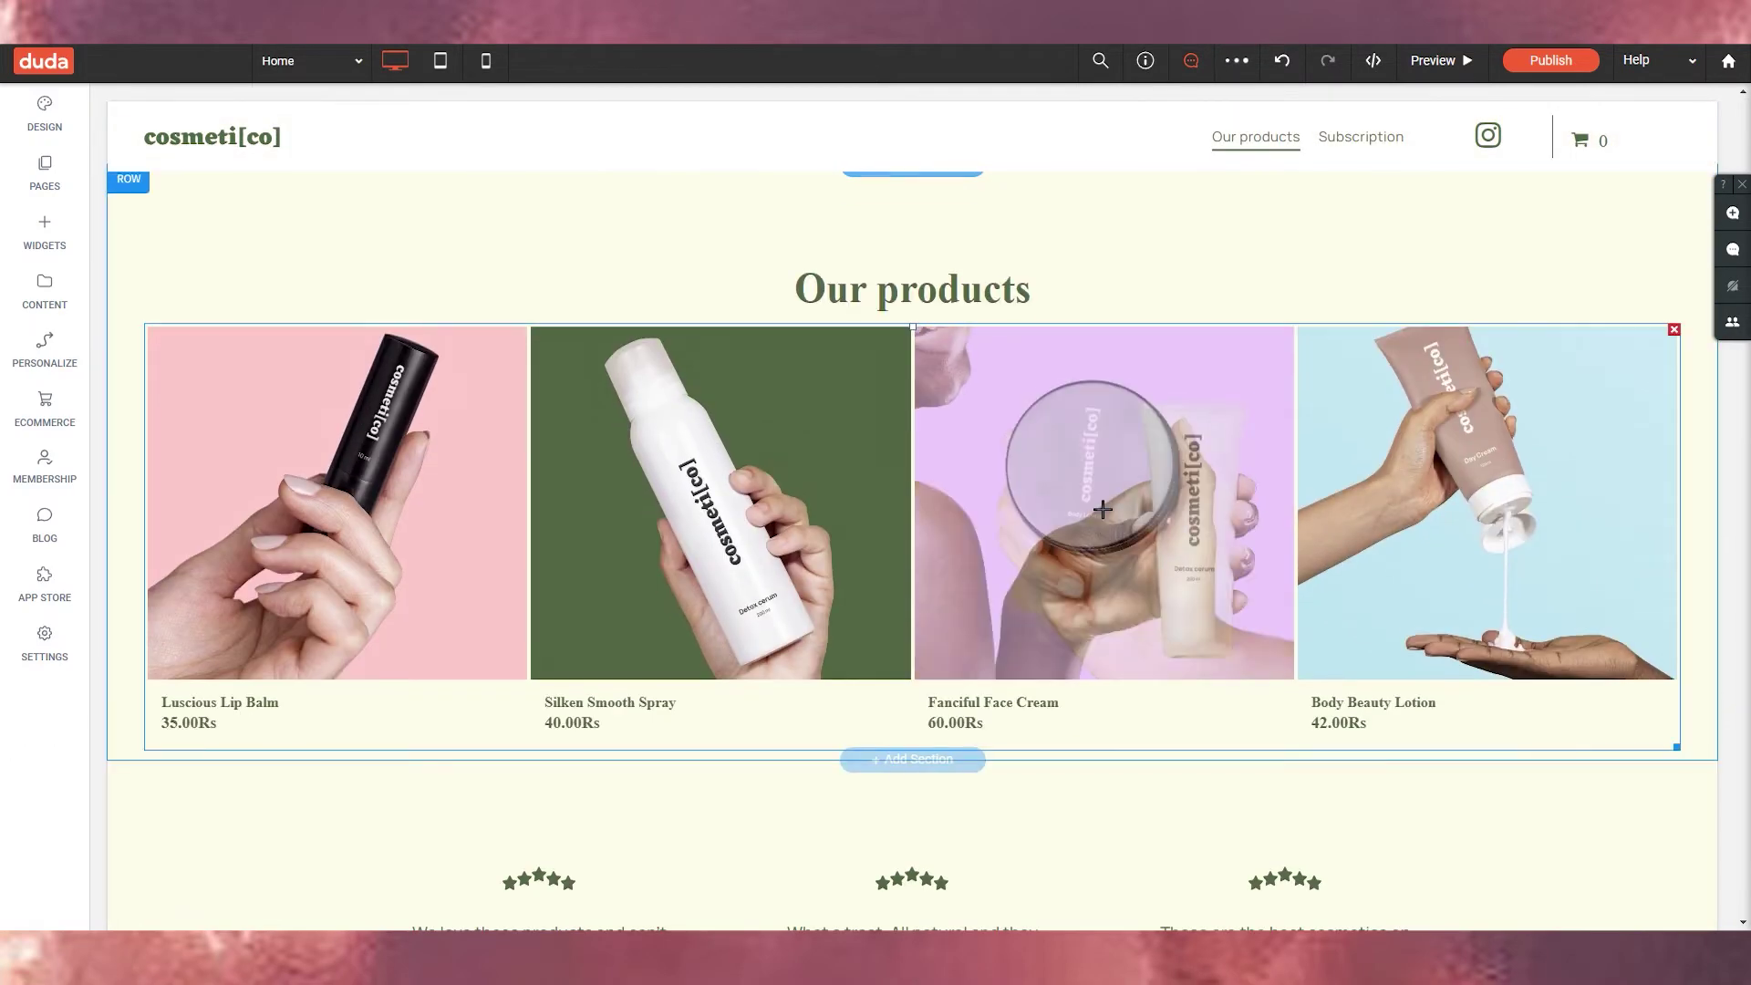
# - Examine the home page's product gallery, customer testimonials and Natural solutions section
pyautogui.scroll(2, 299, 454)
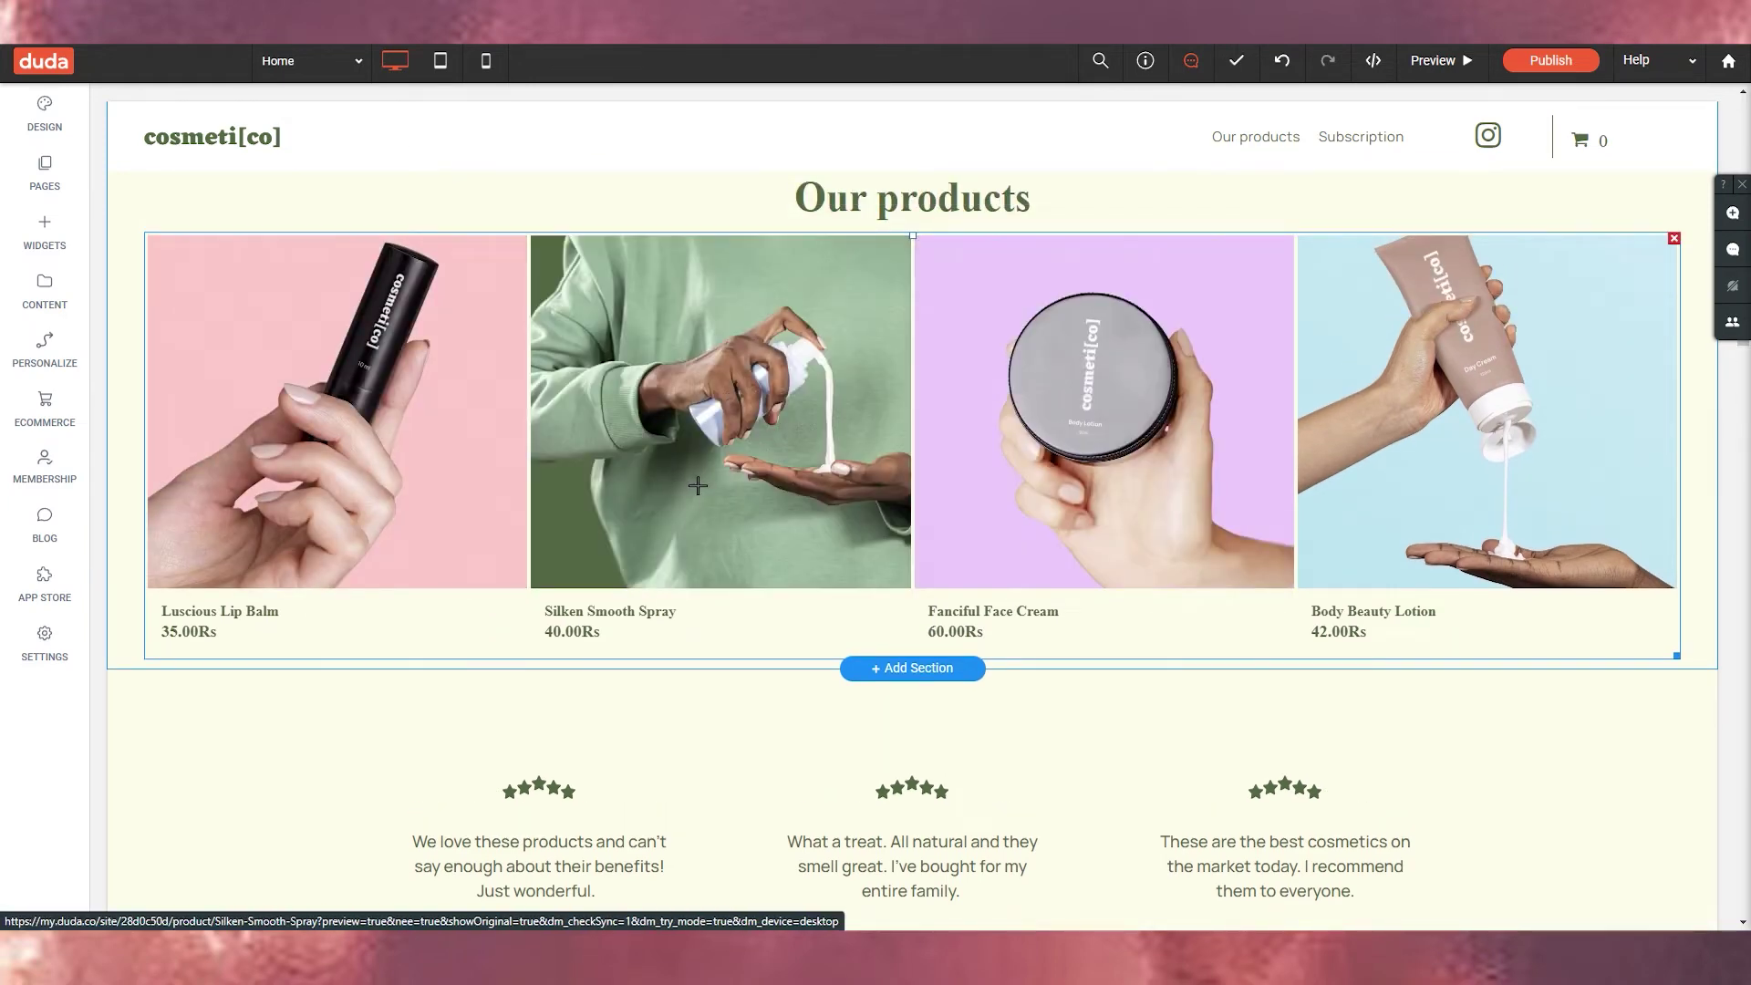
pyautogui.scroll(-3, 777, 489)
pyautogui.scroll(1, 675, 437)
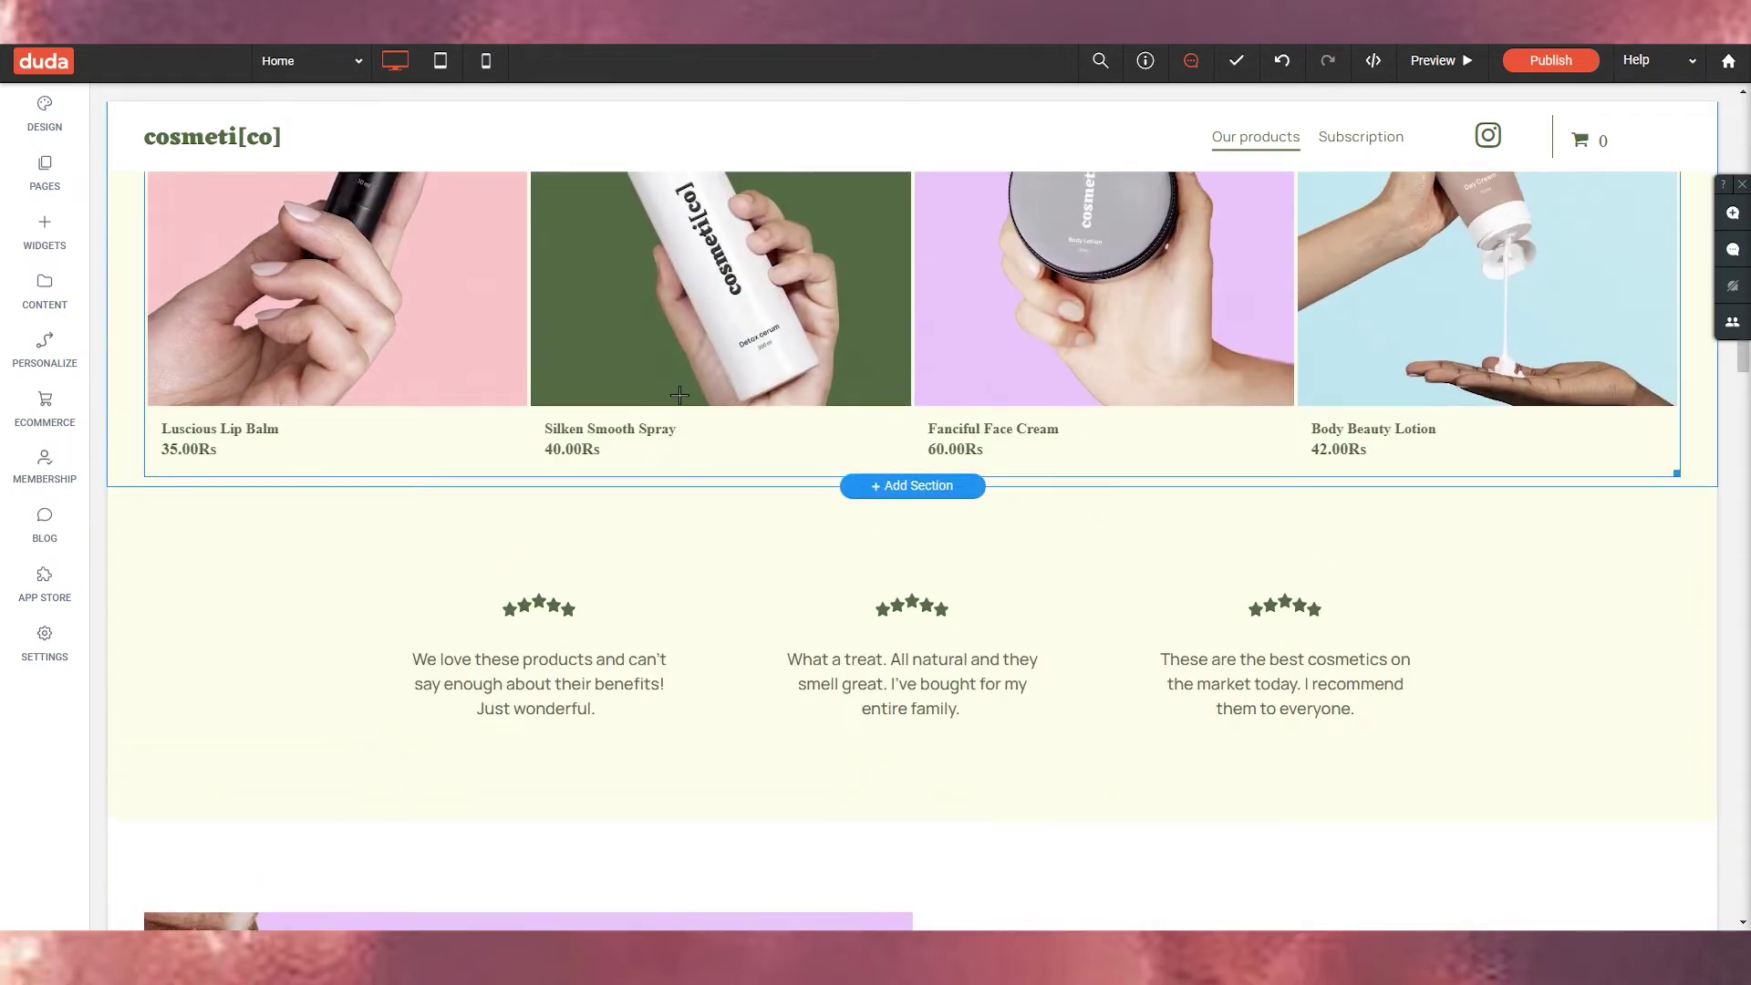
pyautogui.scroll(2, 691, 414)
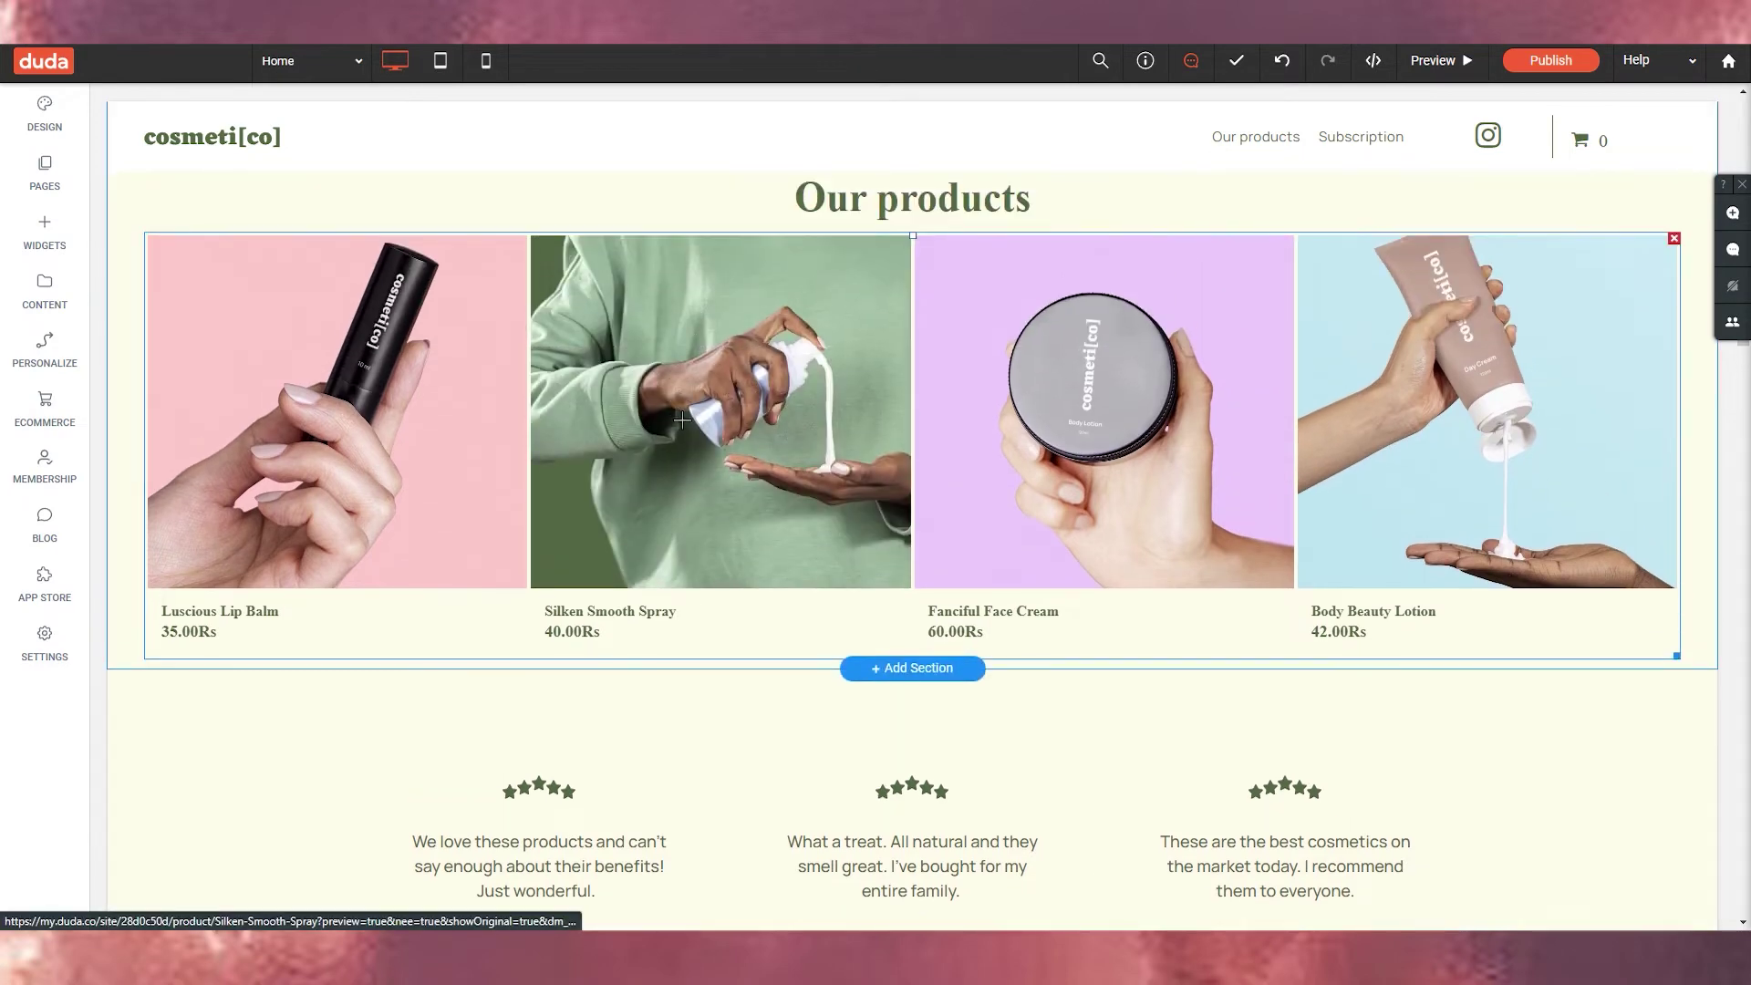
pyautogui.scroll(-2, 740, 428)
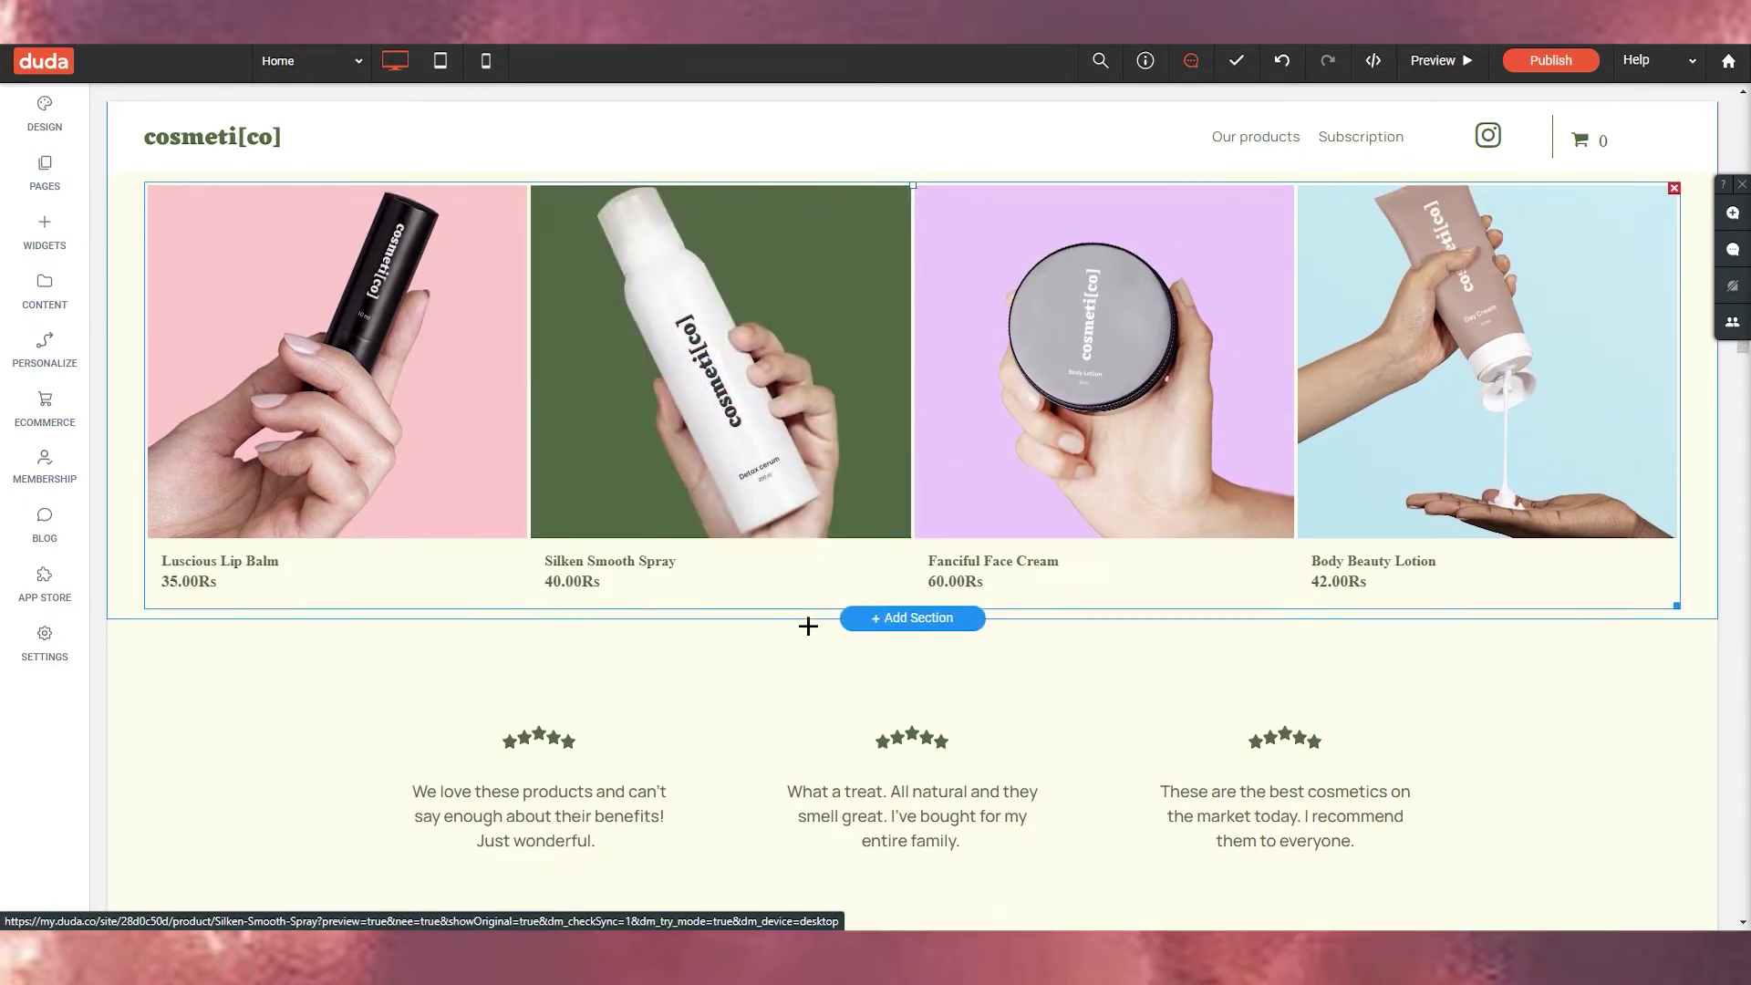
pyautogui.scroll(-4, 711, 275)
pyautogui.click(488, 296)
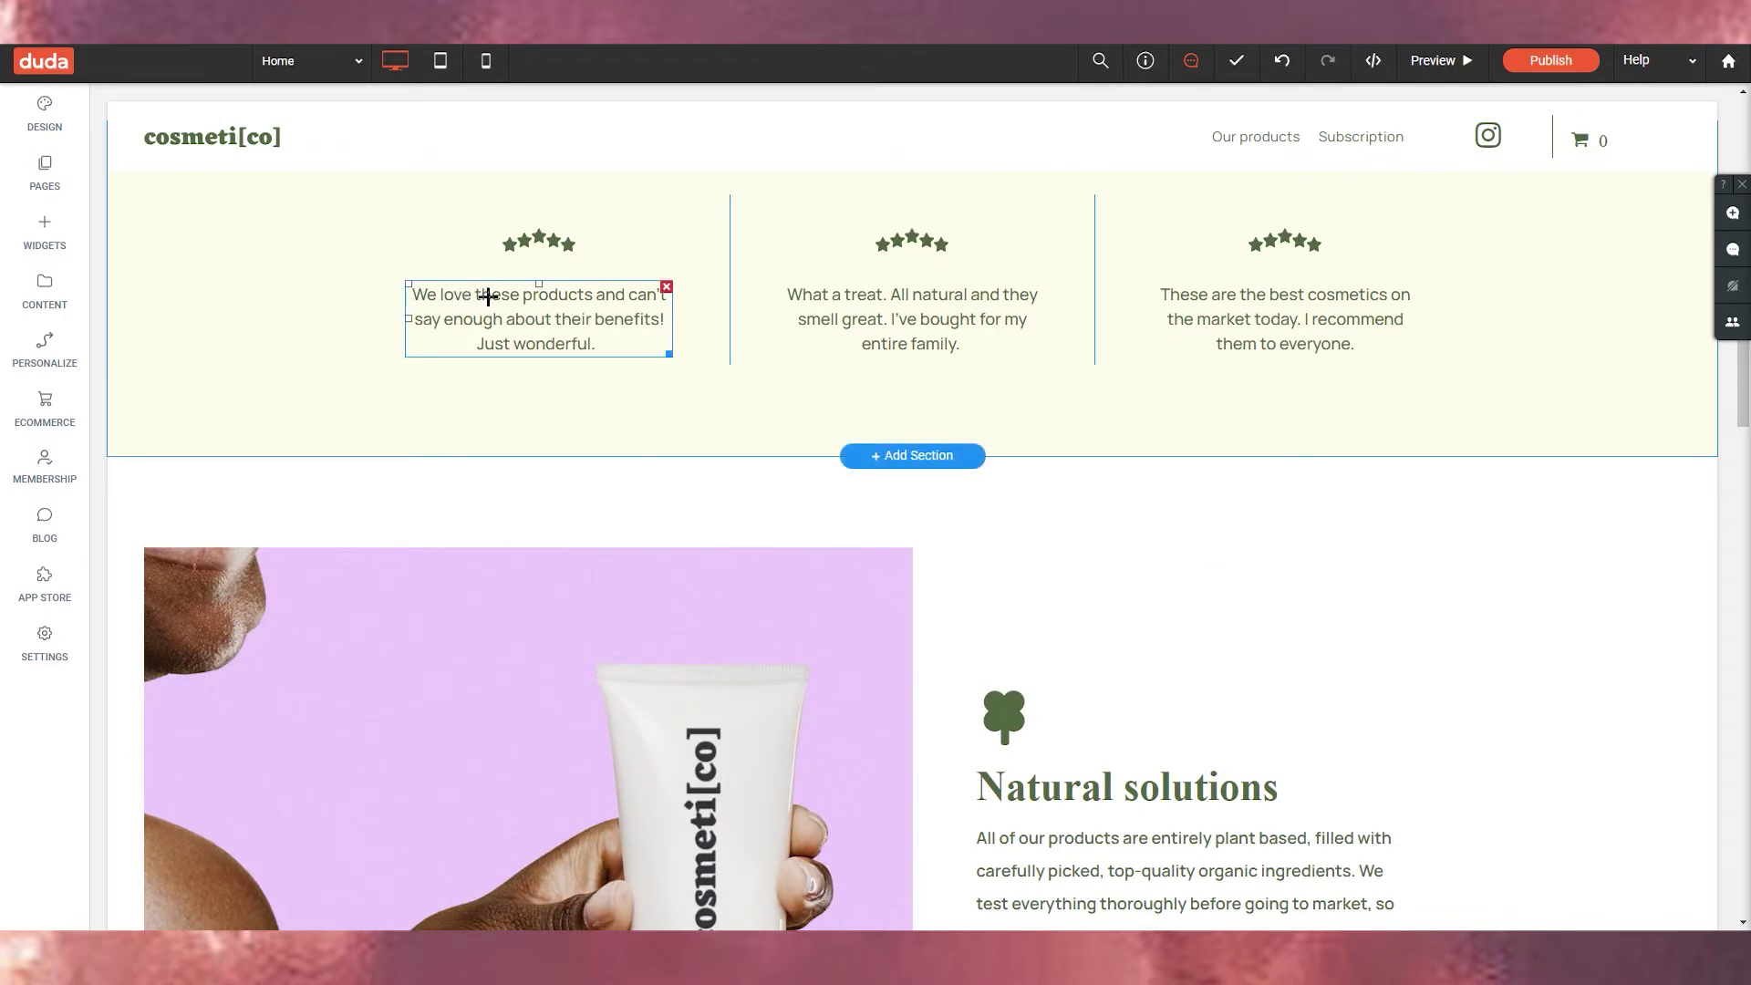
pyautogui.scroll(-6, 967, 312)
pyautogui.scroll(20, 1137, 605)
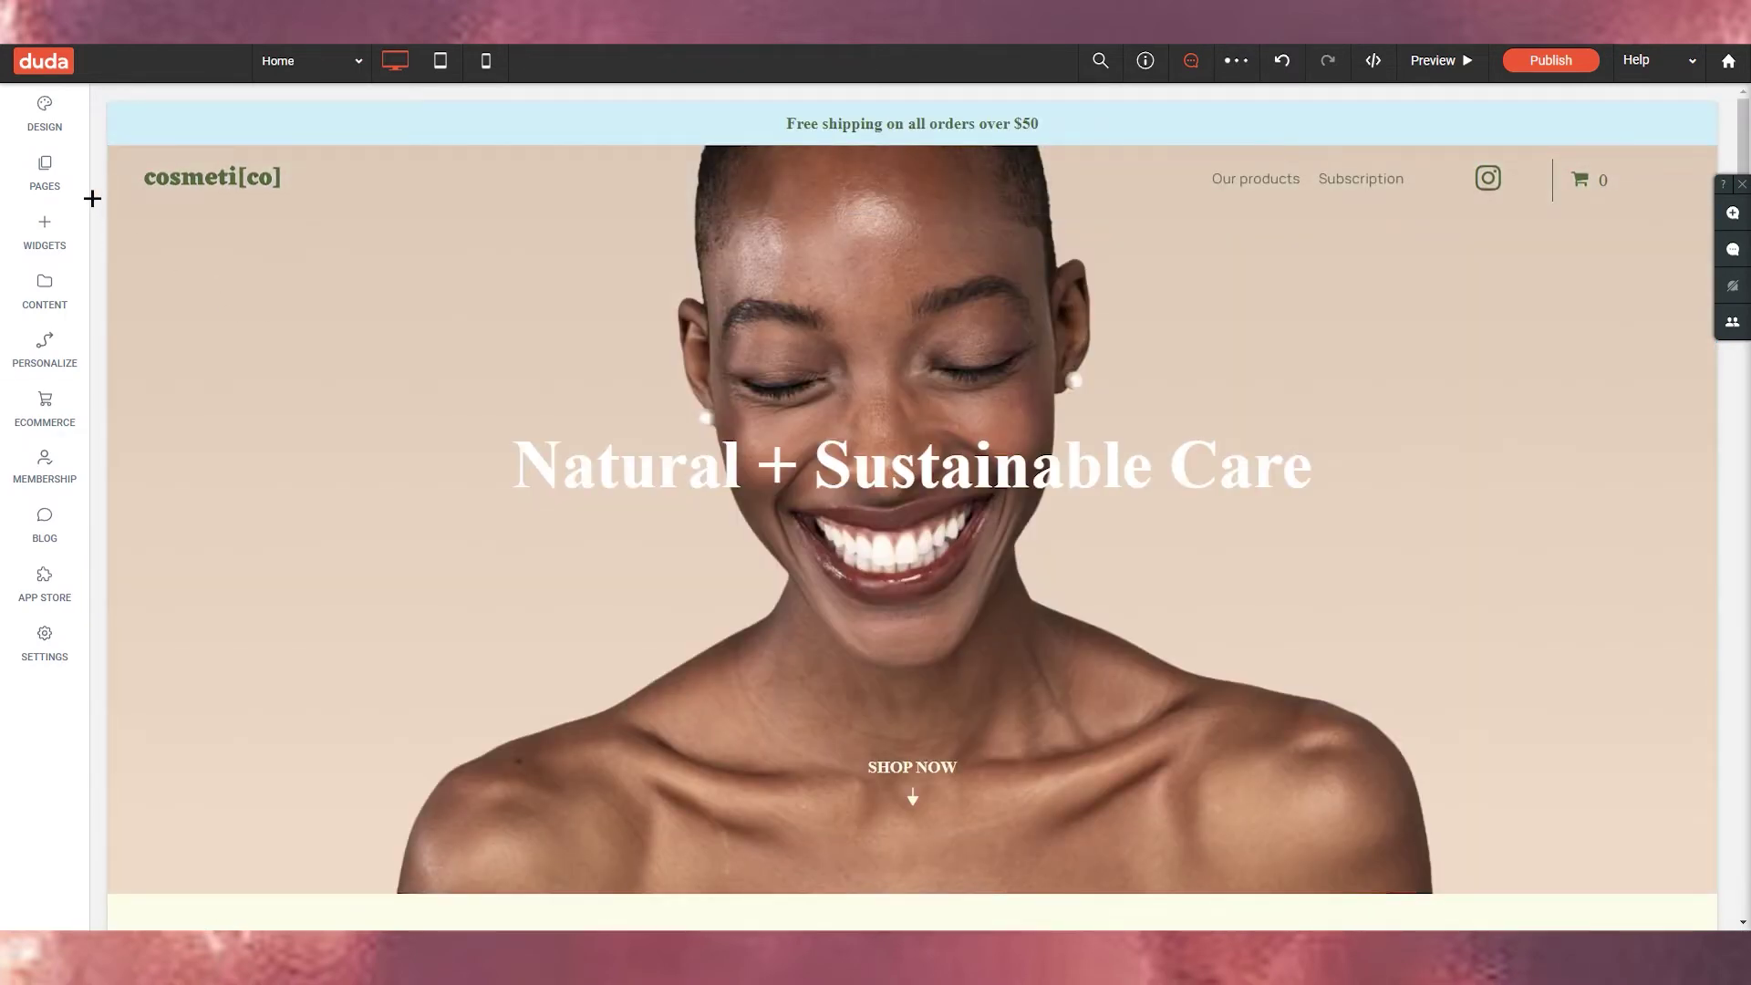
# - Set the site's global paragraph font to Montserrat
pyautogui.click(59, 123)
pyautogui.click(176, 164)
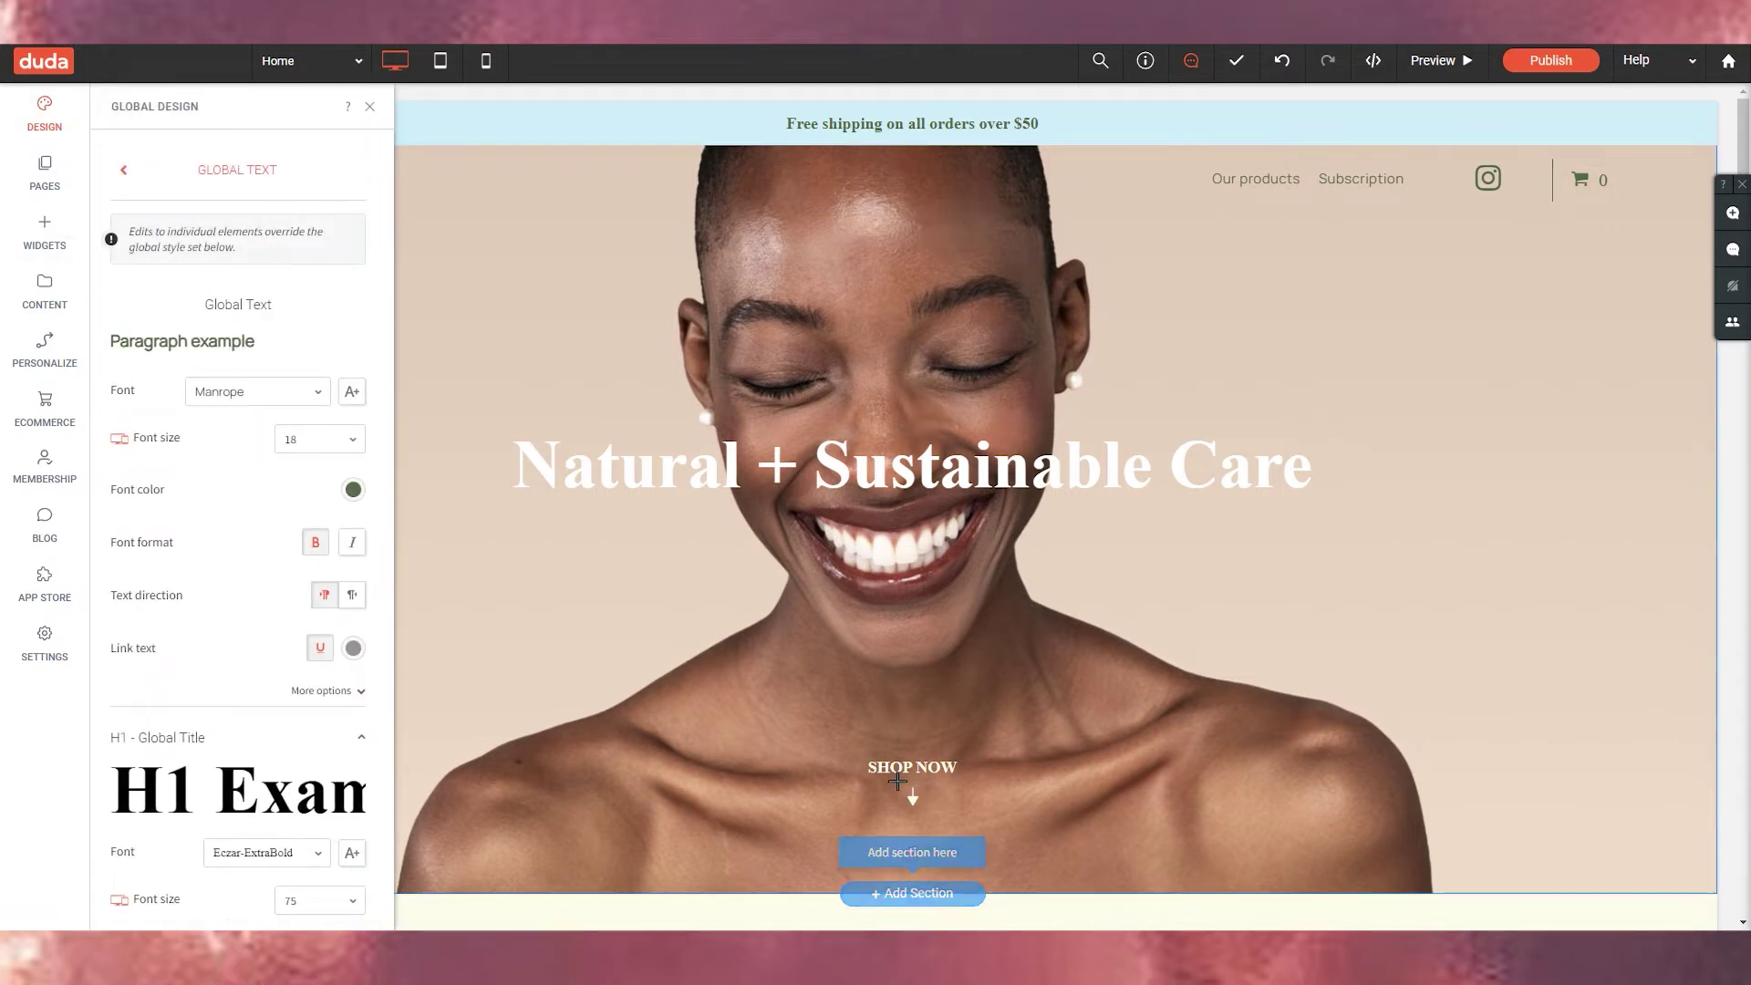
pyautogui.click(285, 392)
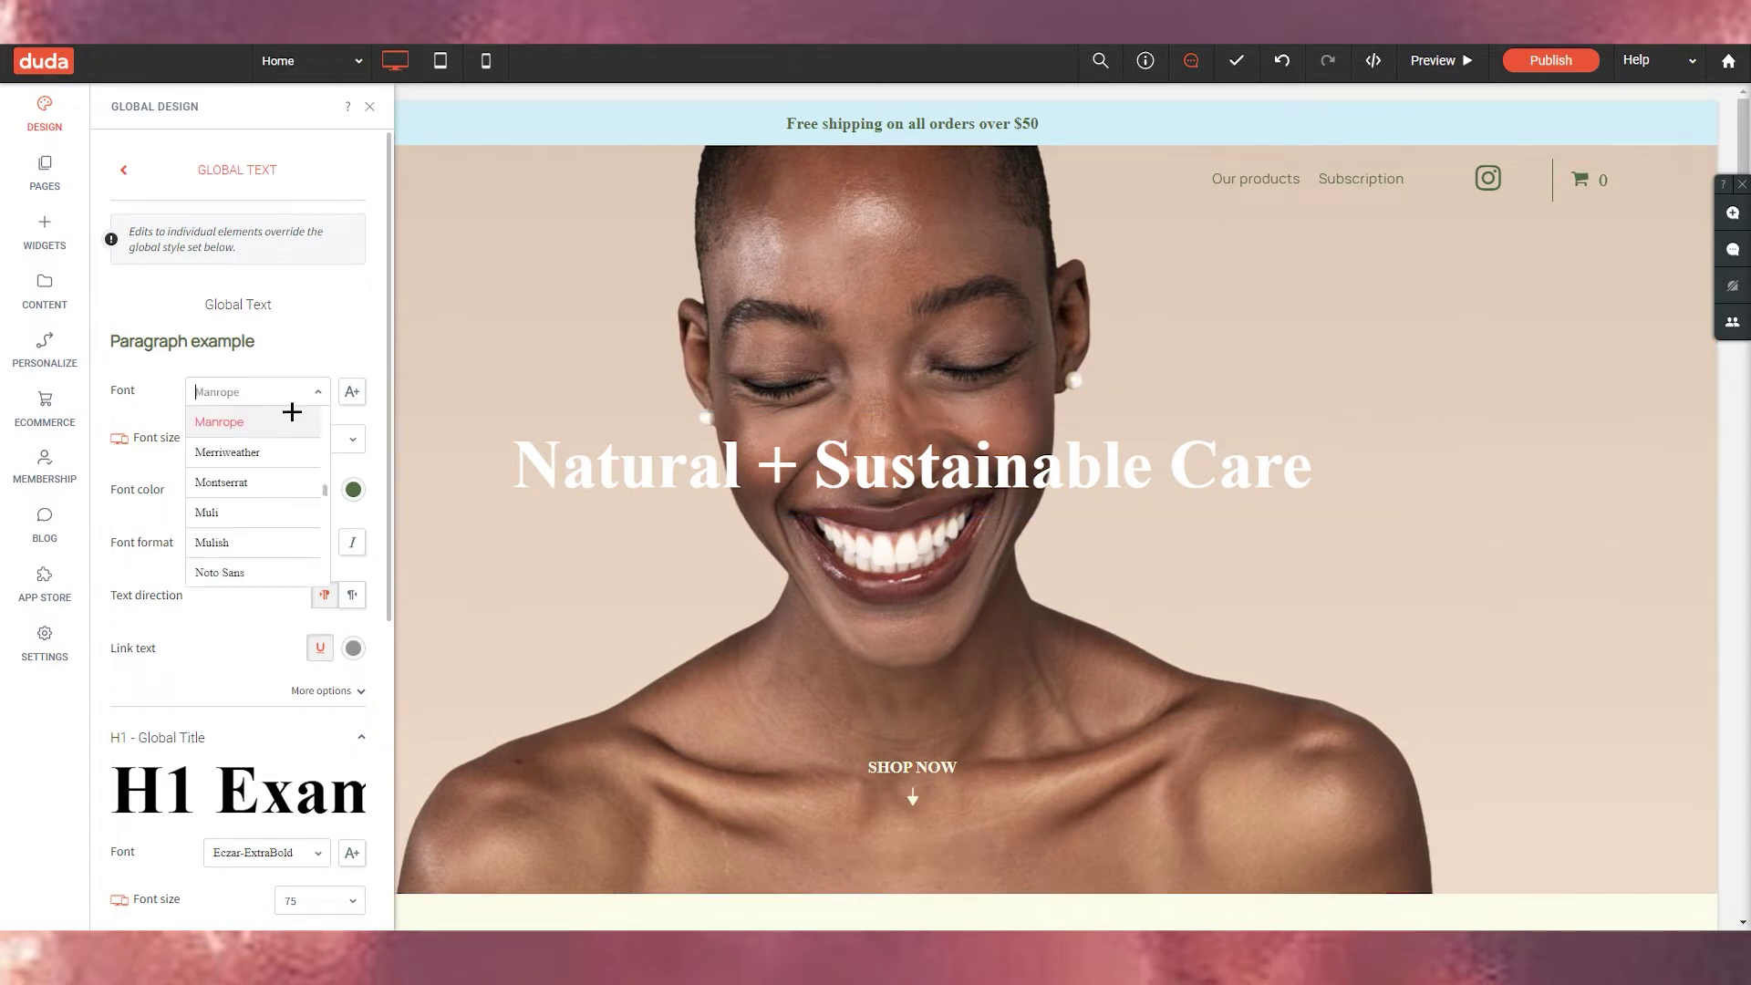
pyautogui.click(249, 489)
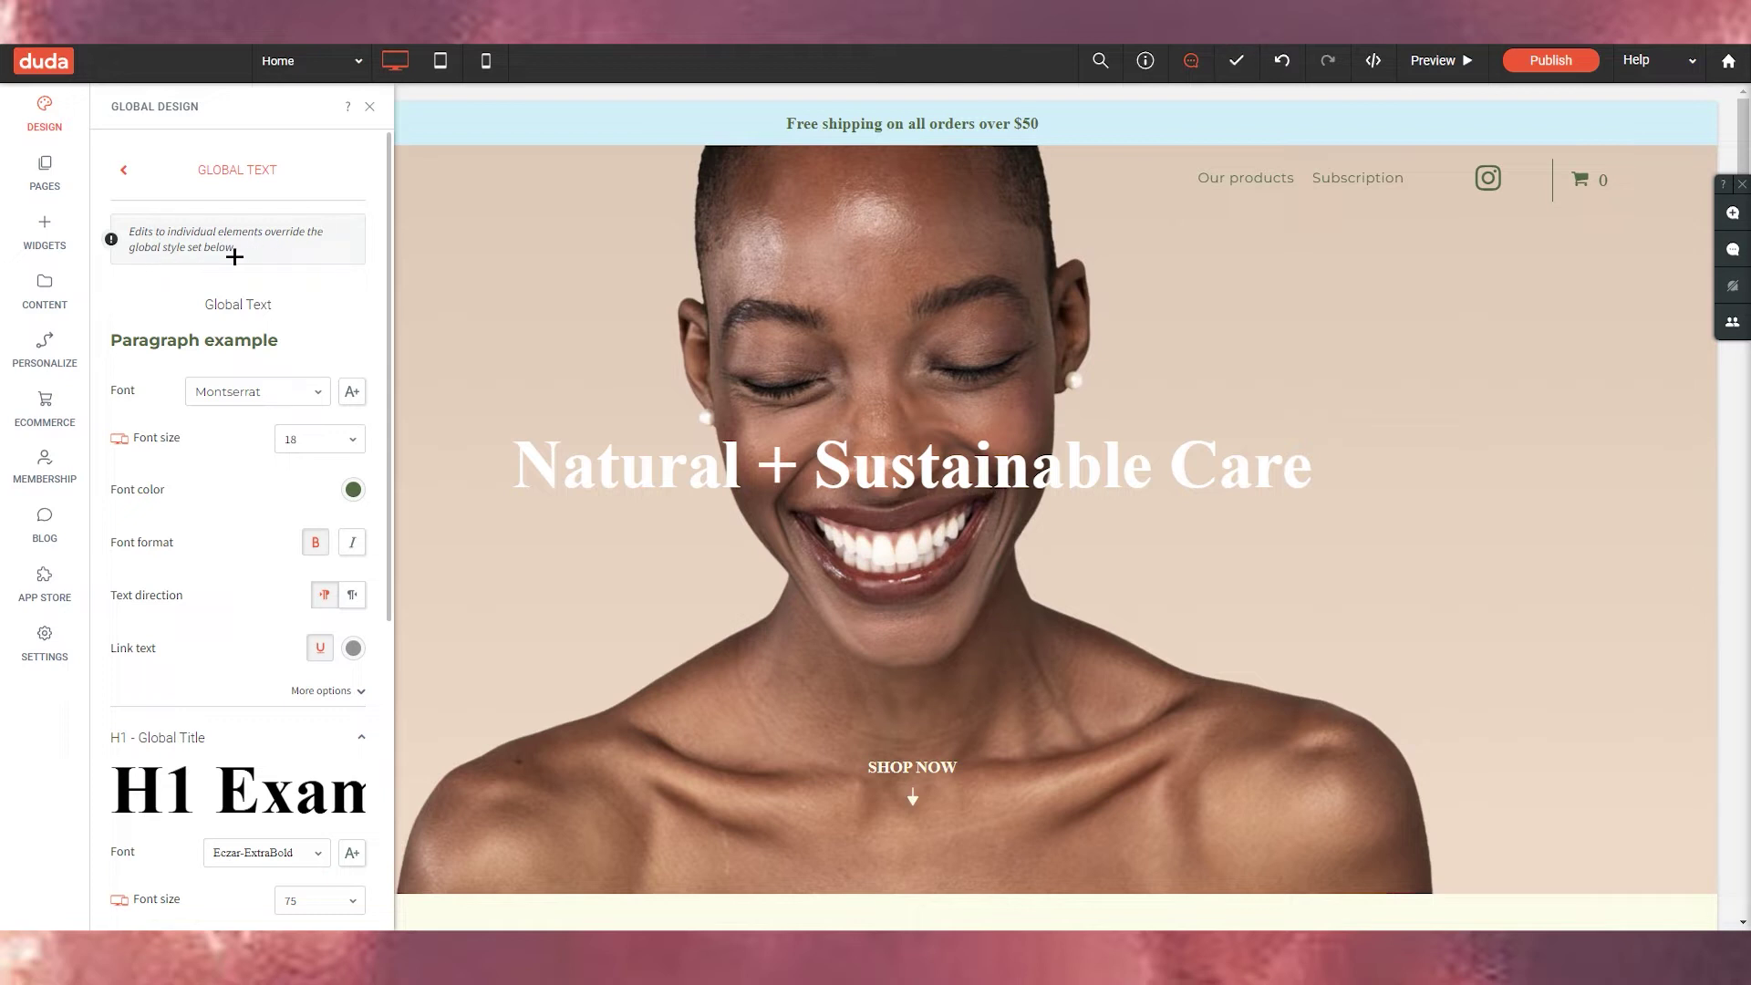
# - Set the global paragraph font color to black (#000000)
pyautogui.scroll(-4, 246, 393)
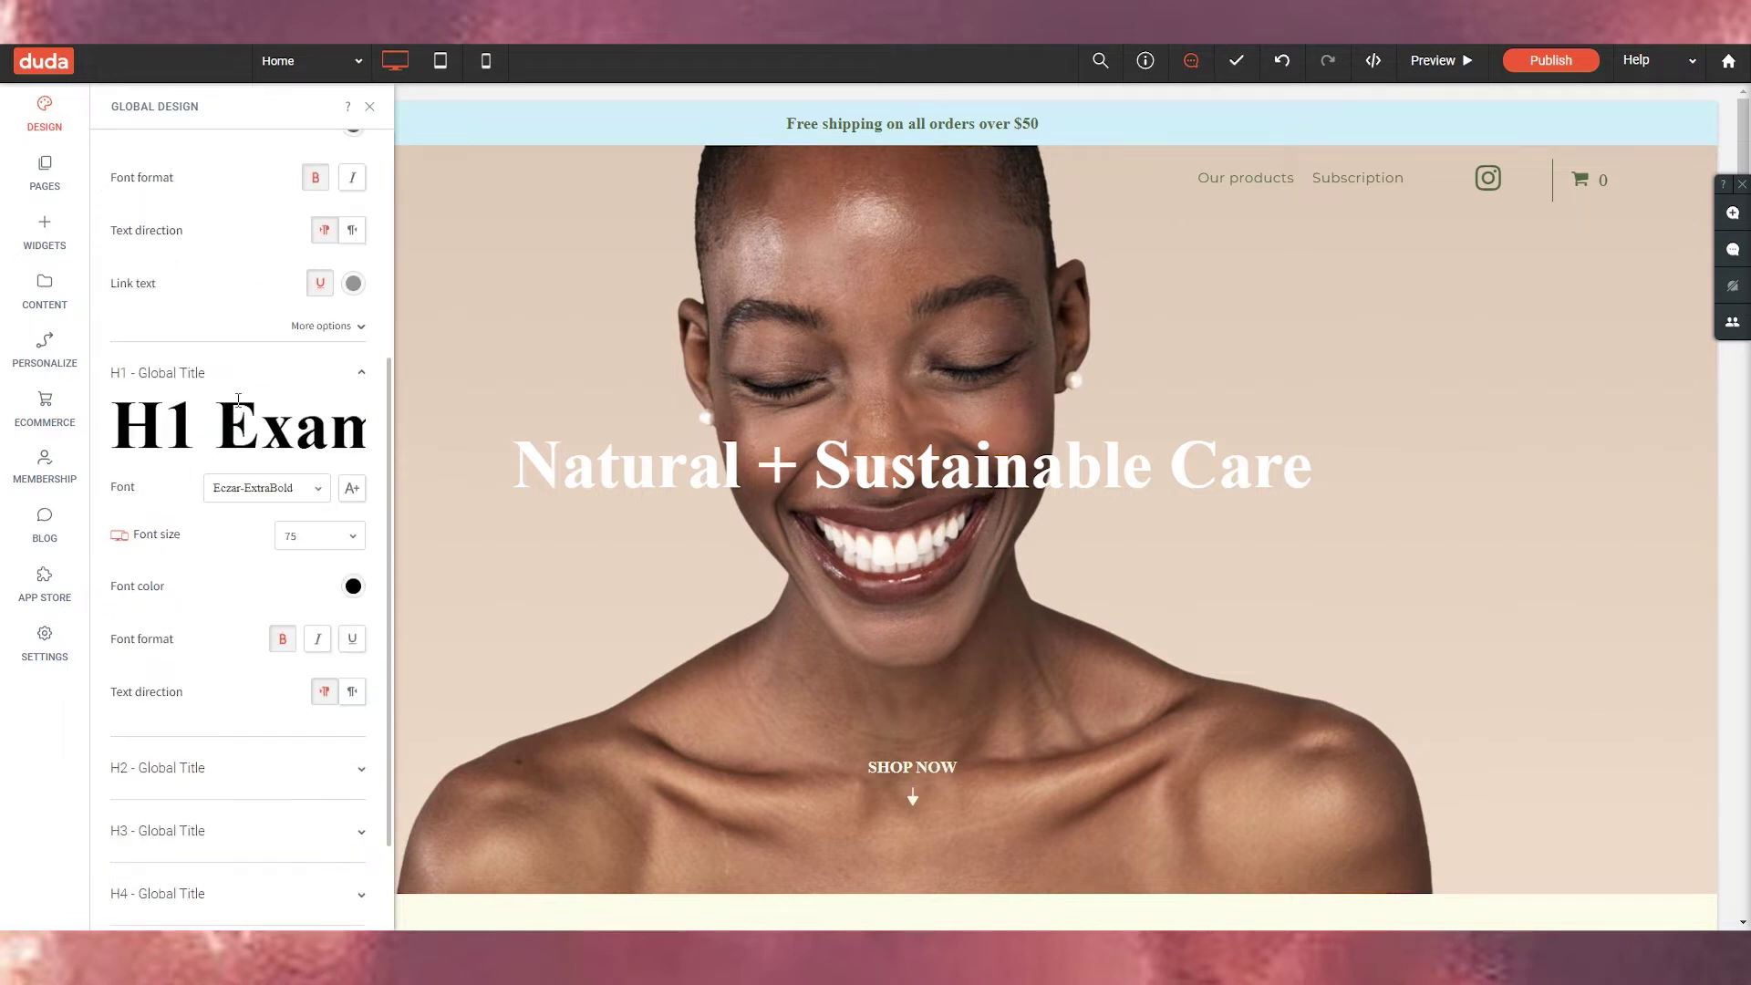
pyautogui.scroll(2, 314, 332)
pyautogui.click(352, 307)
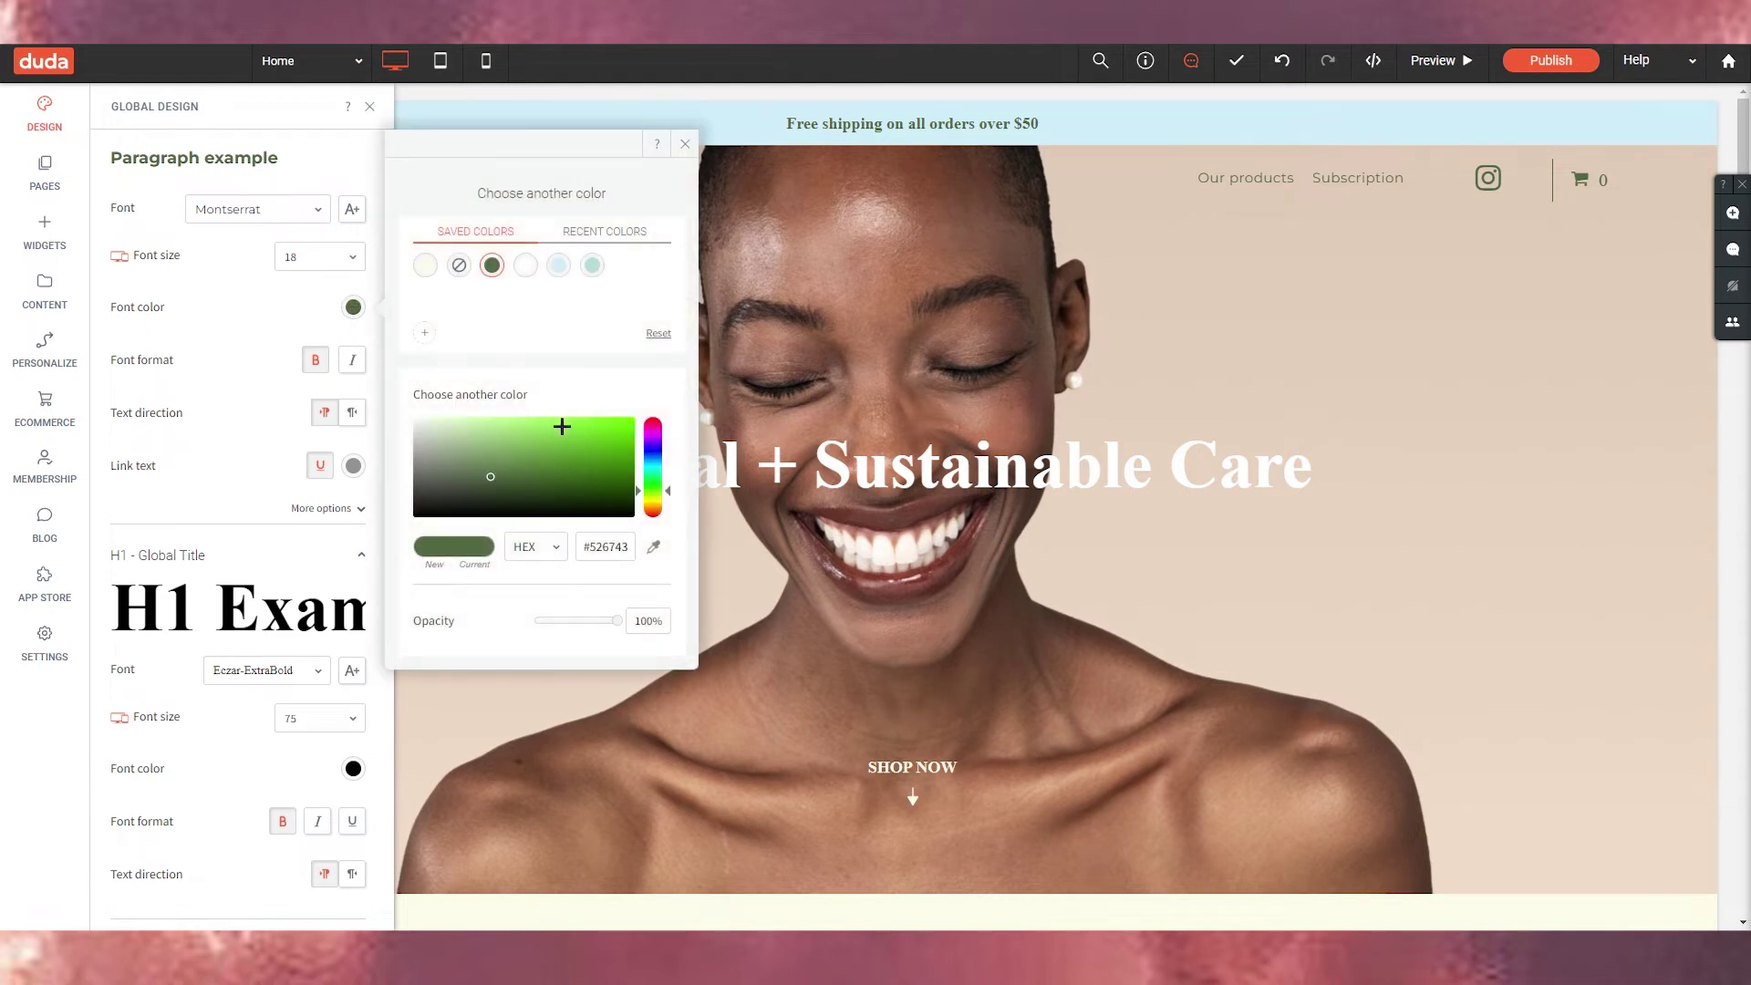
pyautogui.click(438, 519)
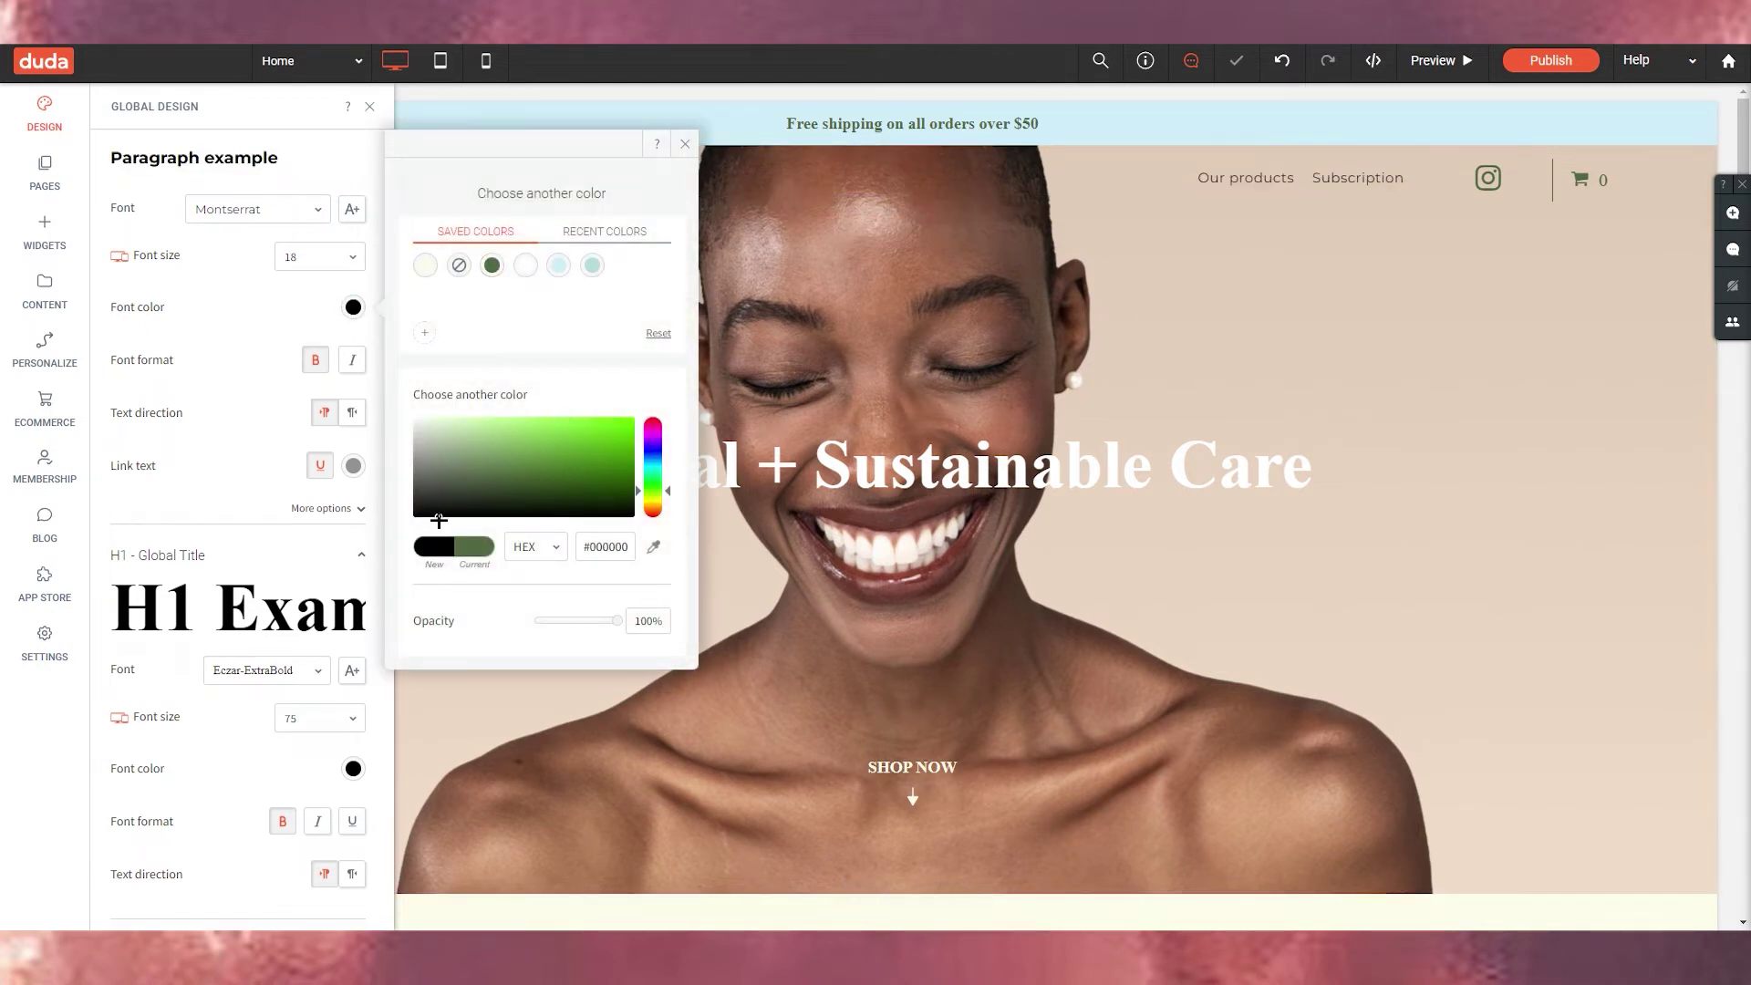
pyautogui.click(330, 548)
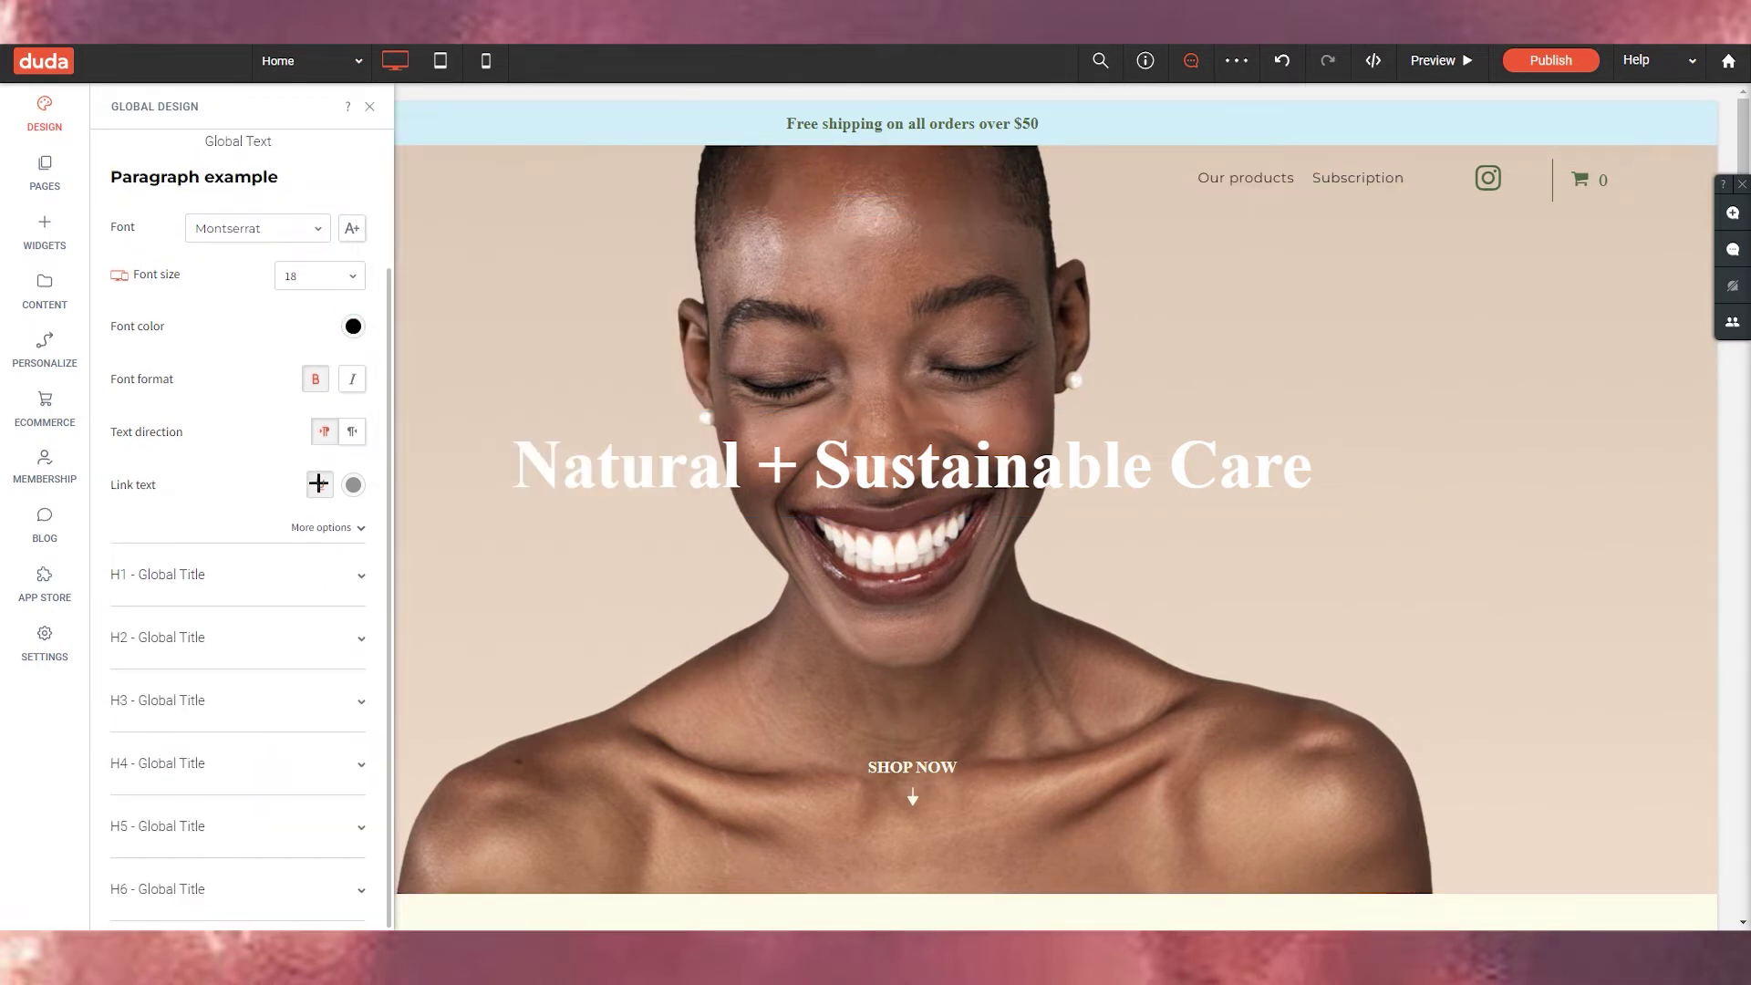
# - Change the global H1 title font to Fjalla One and check it on the home page
pyautogui.click(238, 578)
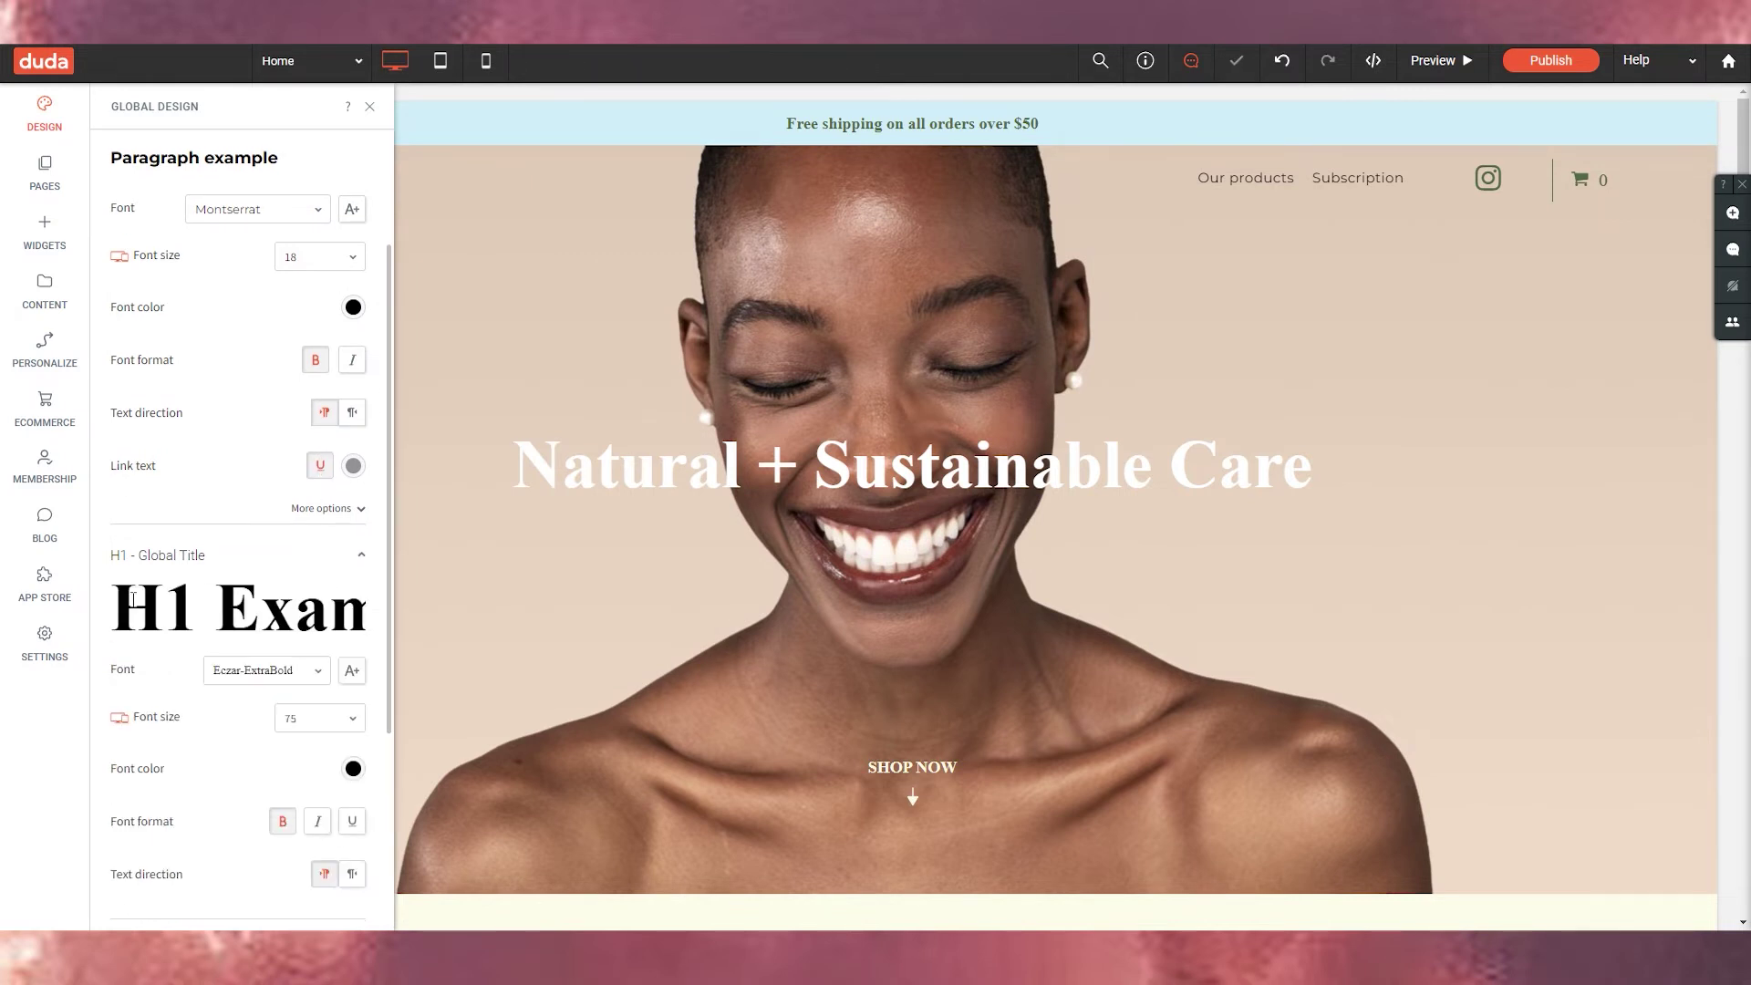
pyautogui.scroll(-1, 113, 549)
pyautogui.click(245, 486)
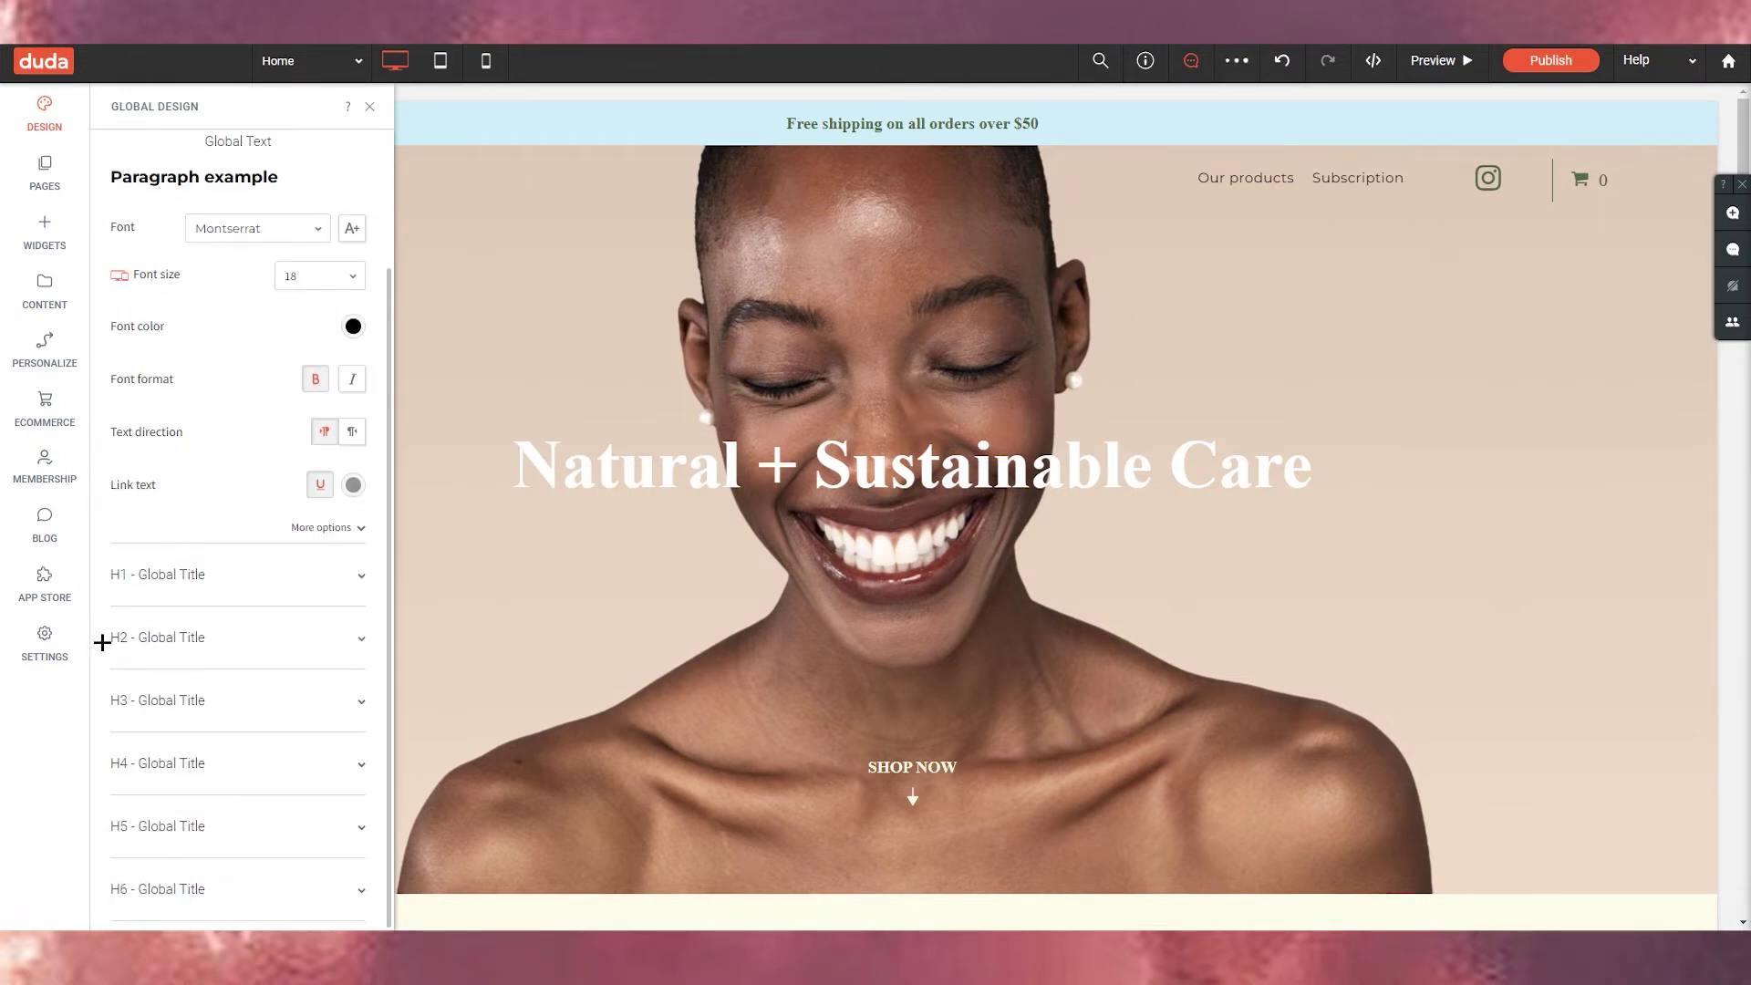
pyautogui.click(127, 577)
pyautogui.click(310, 580)
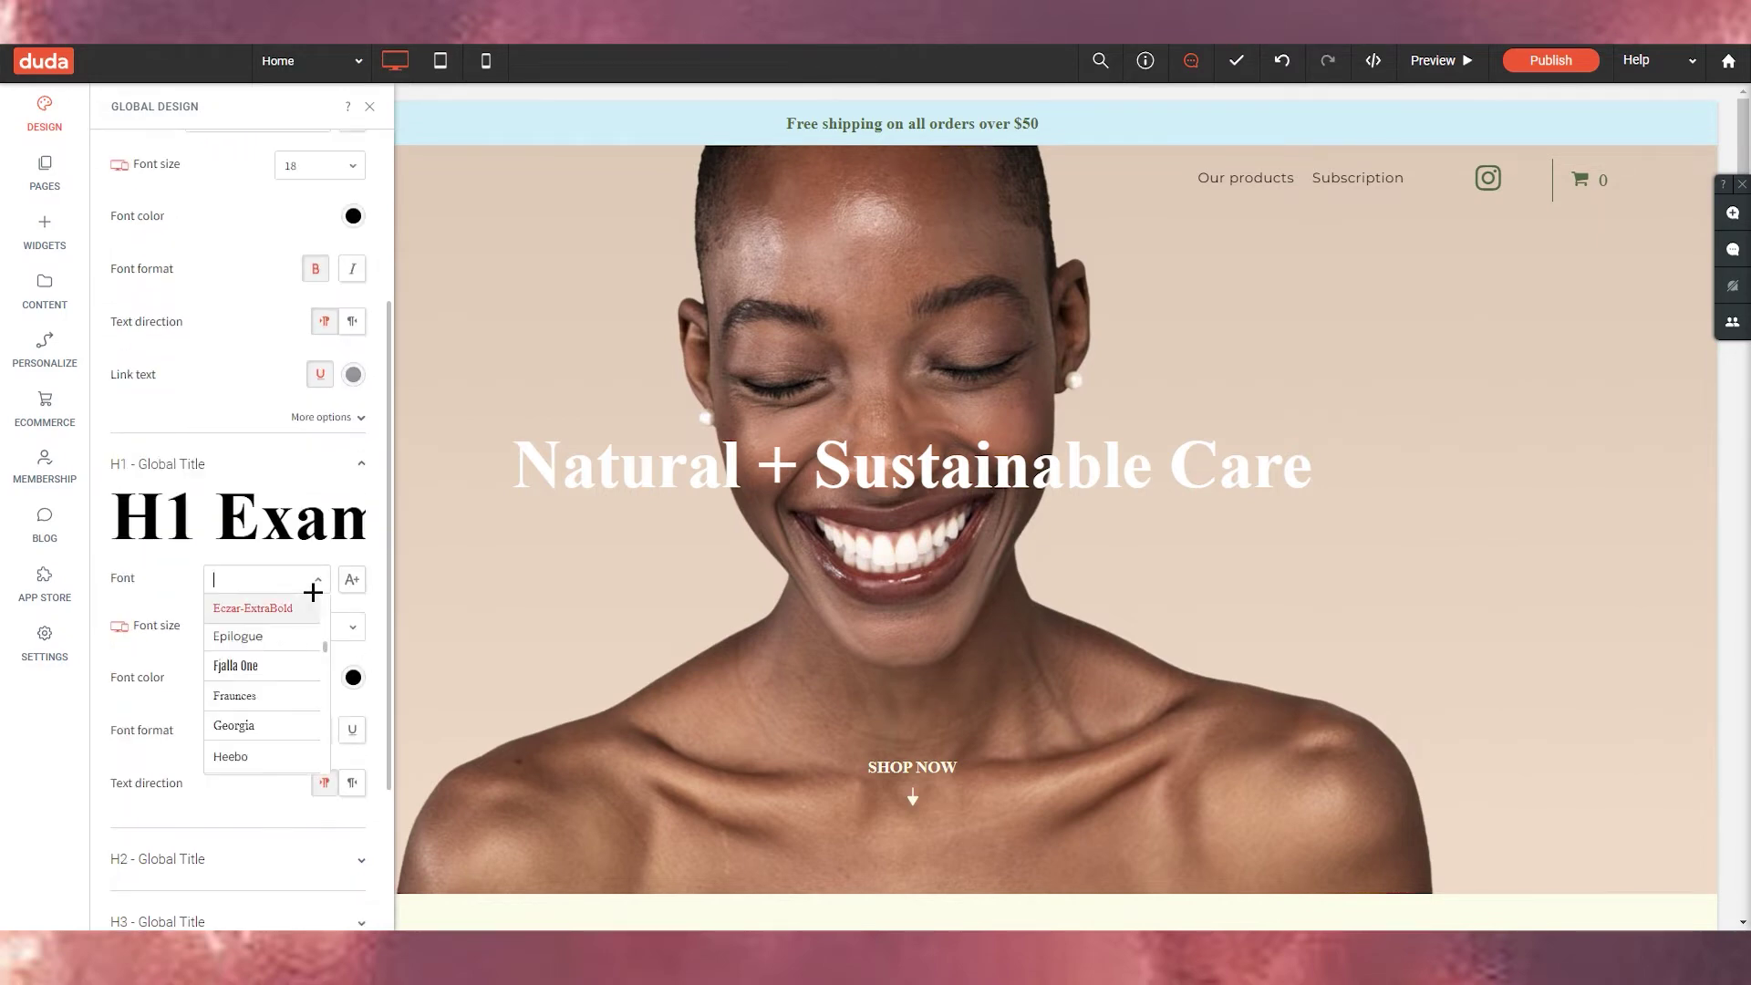
pyautogui.click(260, 665)
pyautogui.scroll(-12, 571, 625)
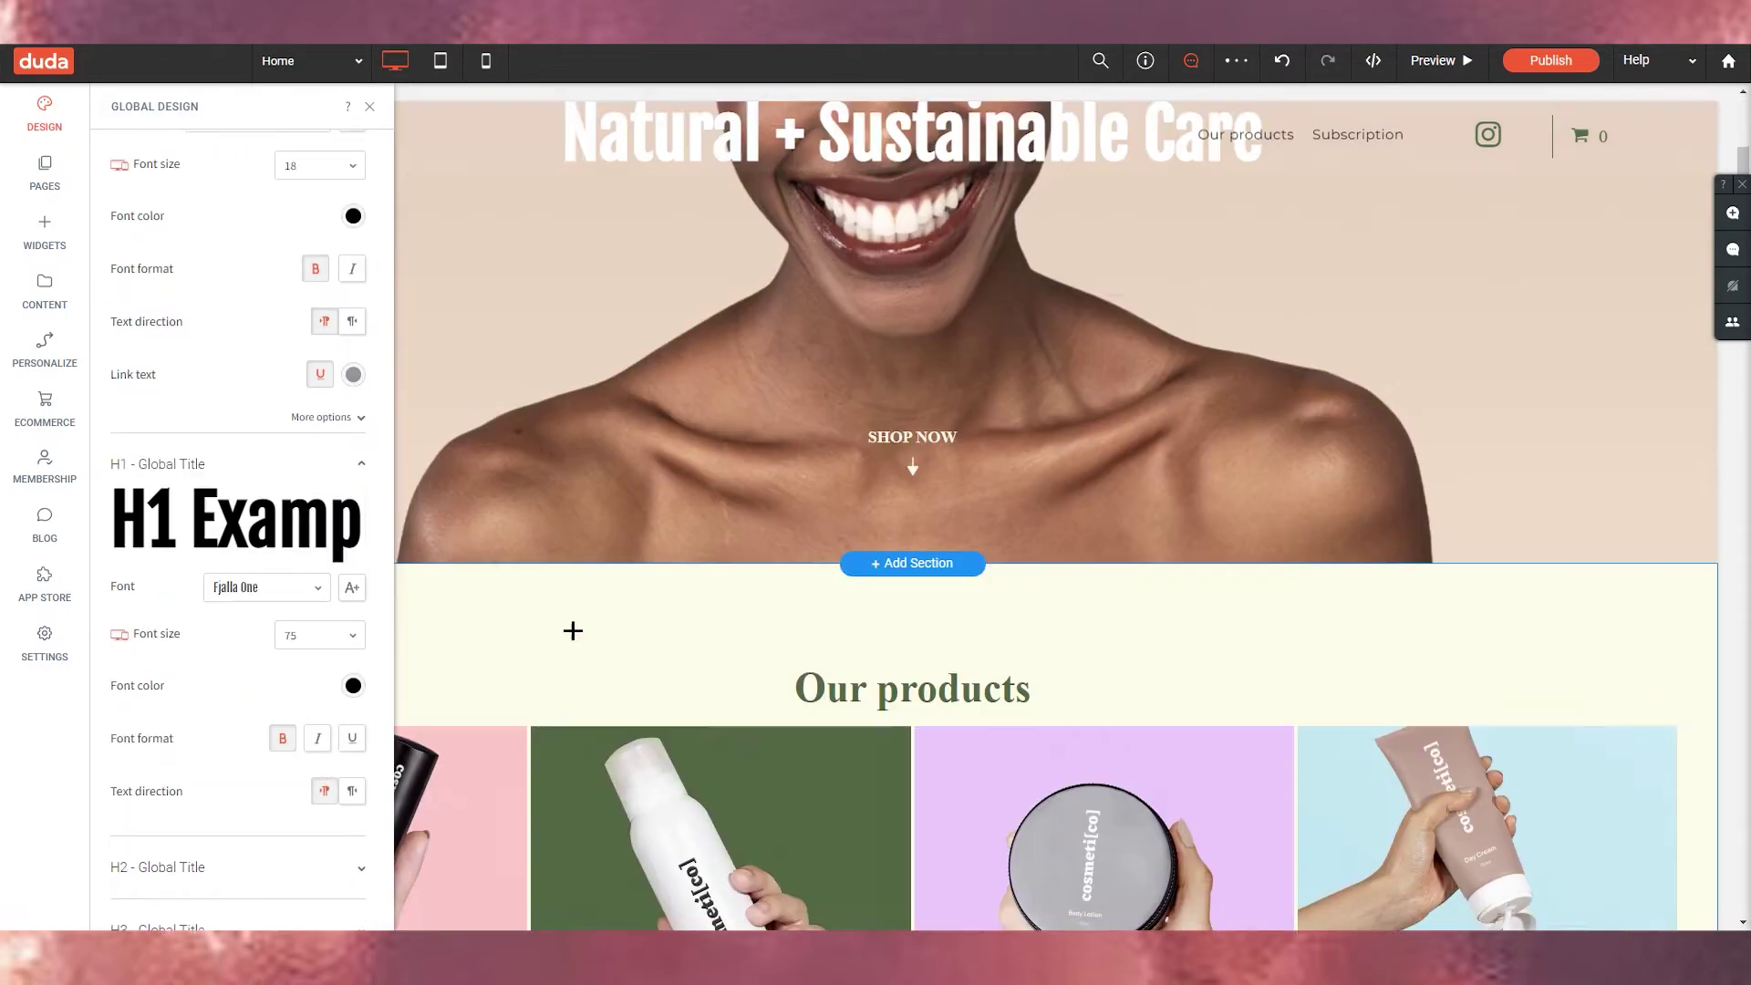
pyautogui.scroll(5, 544, 703)
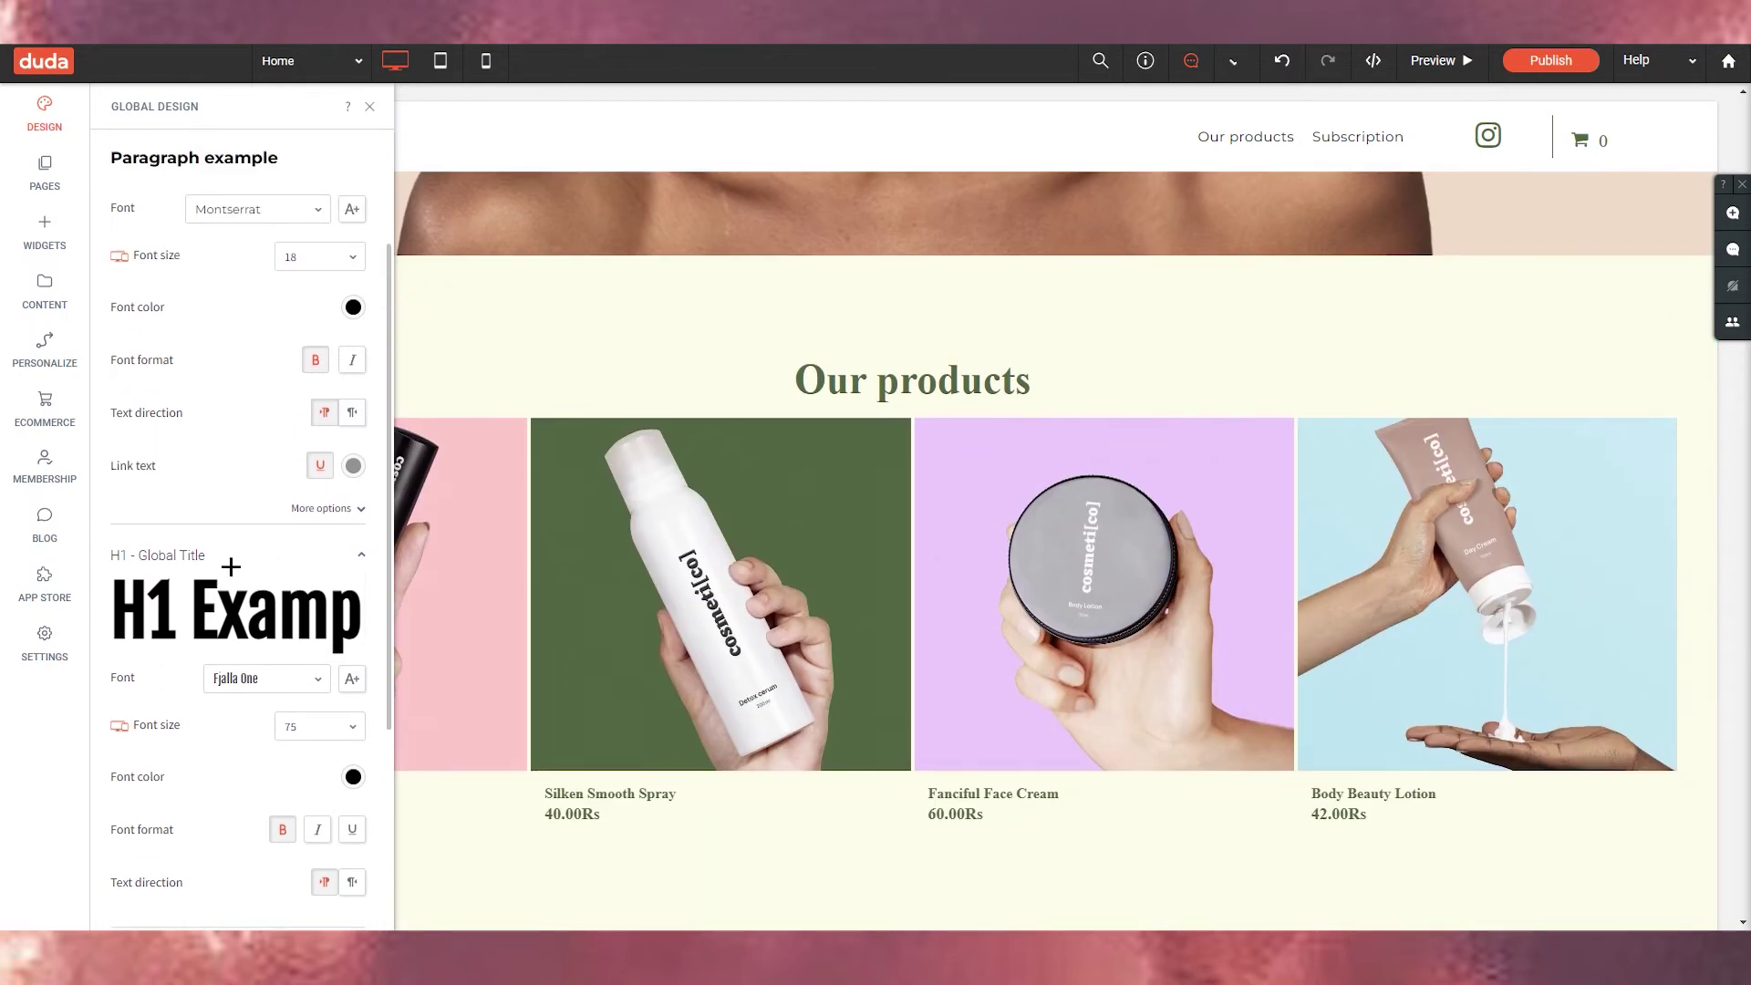
pyautogui.scroll(3, 344, 606)
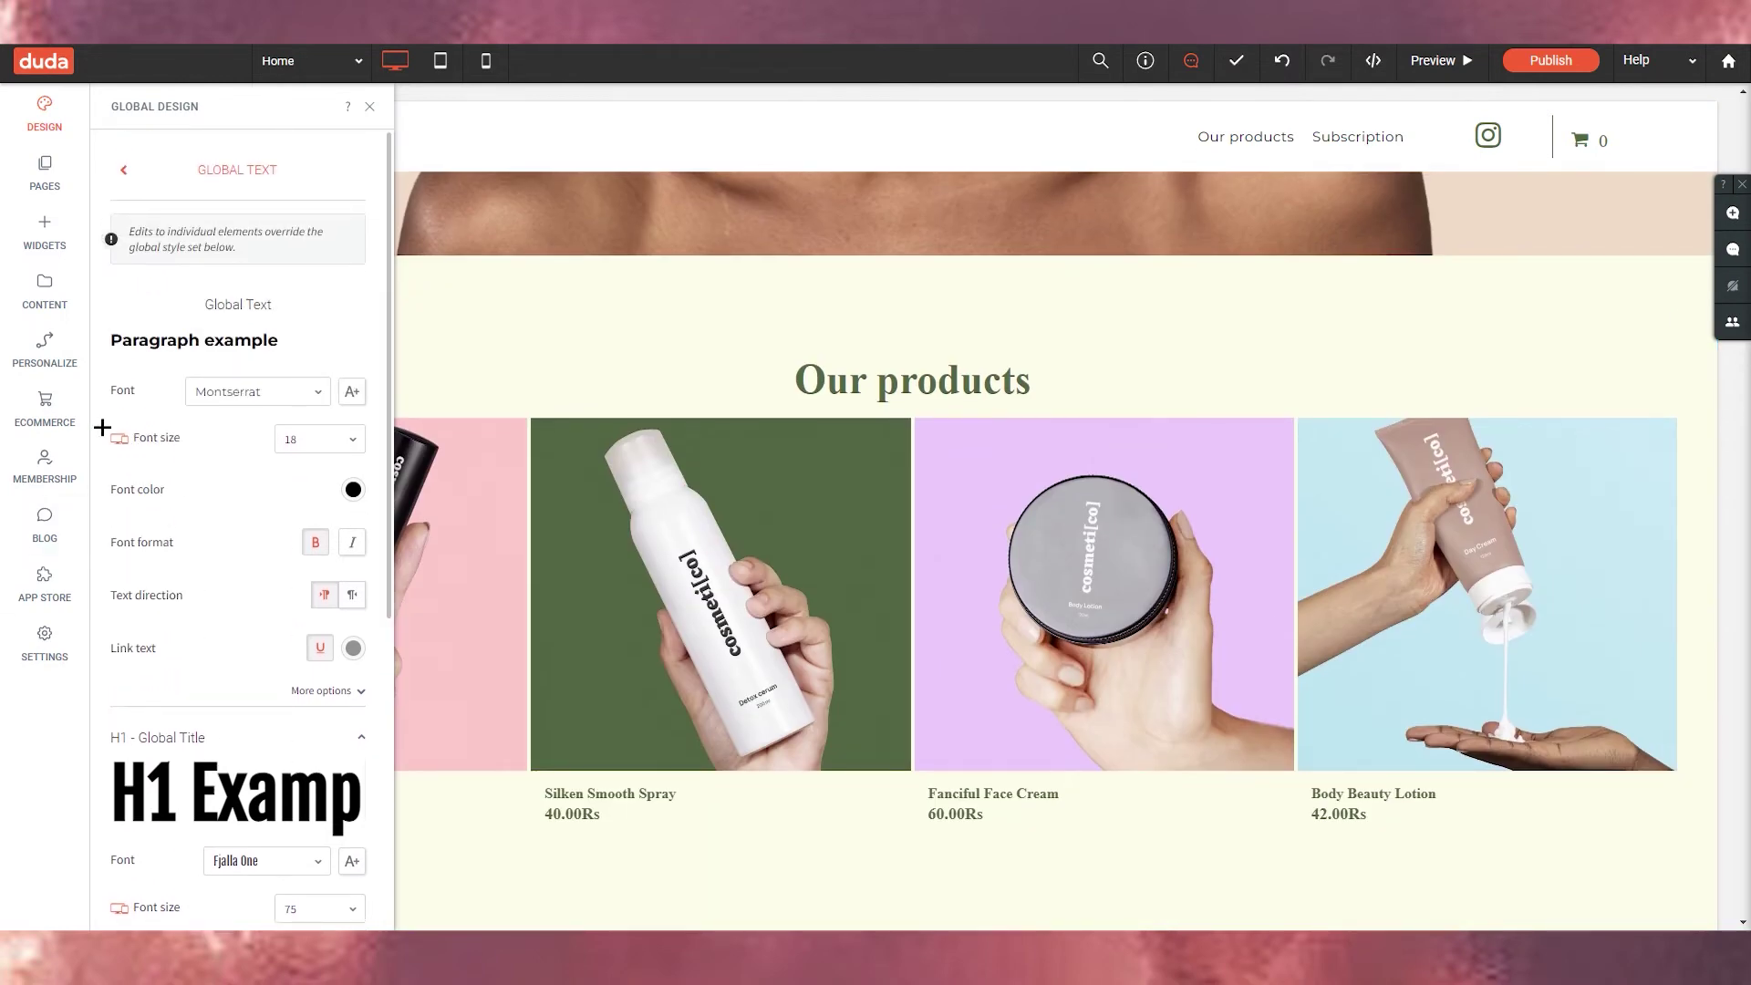
# - Examine the global button style and button text settings alongside the home page's hero and product sections
pyautogui.click(127, 179)
pyautogui.click(192, 208)
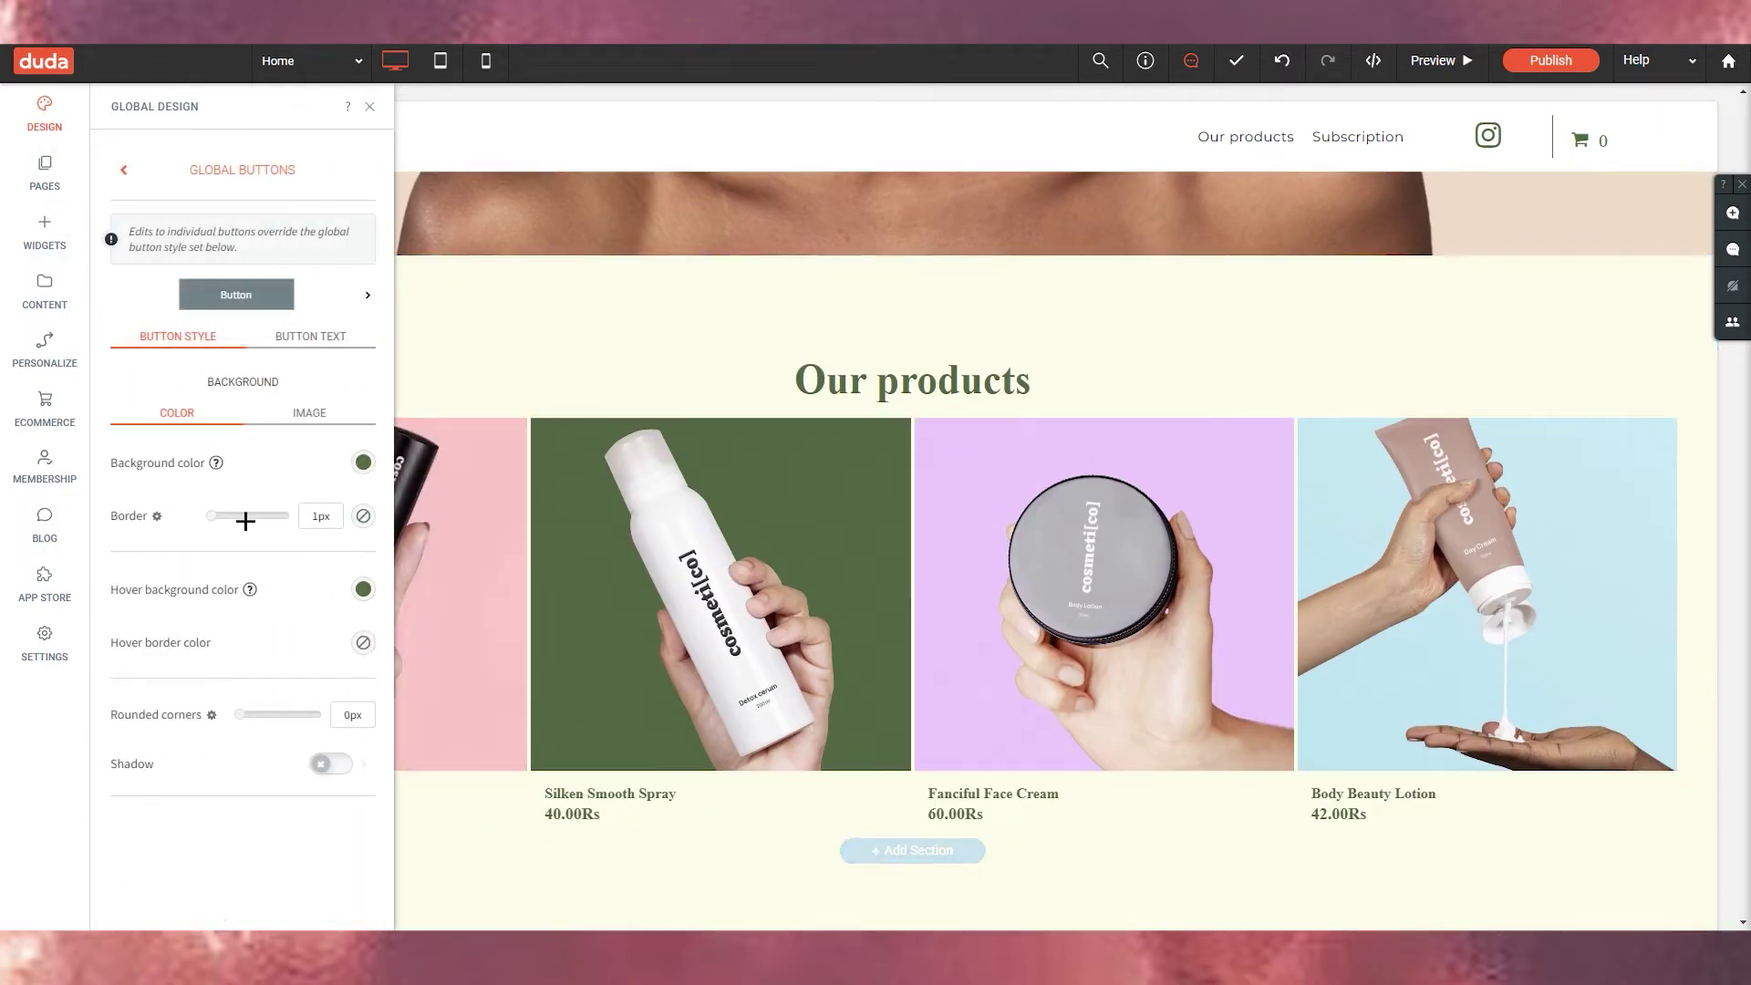
pyautogui.scroll(8, 1143, 497)
pyautogui.scroll(-2, 912, 705)
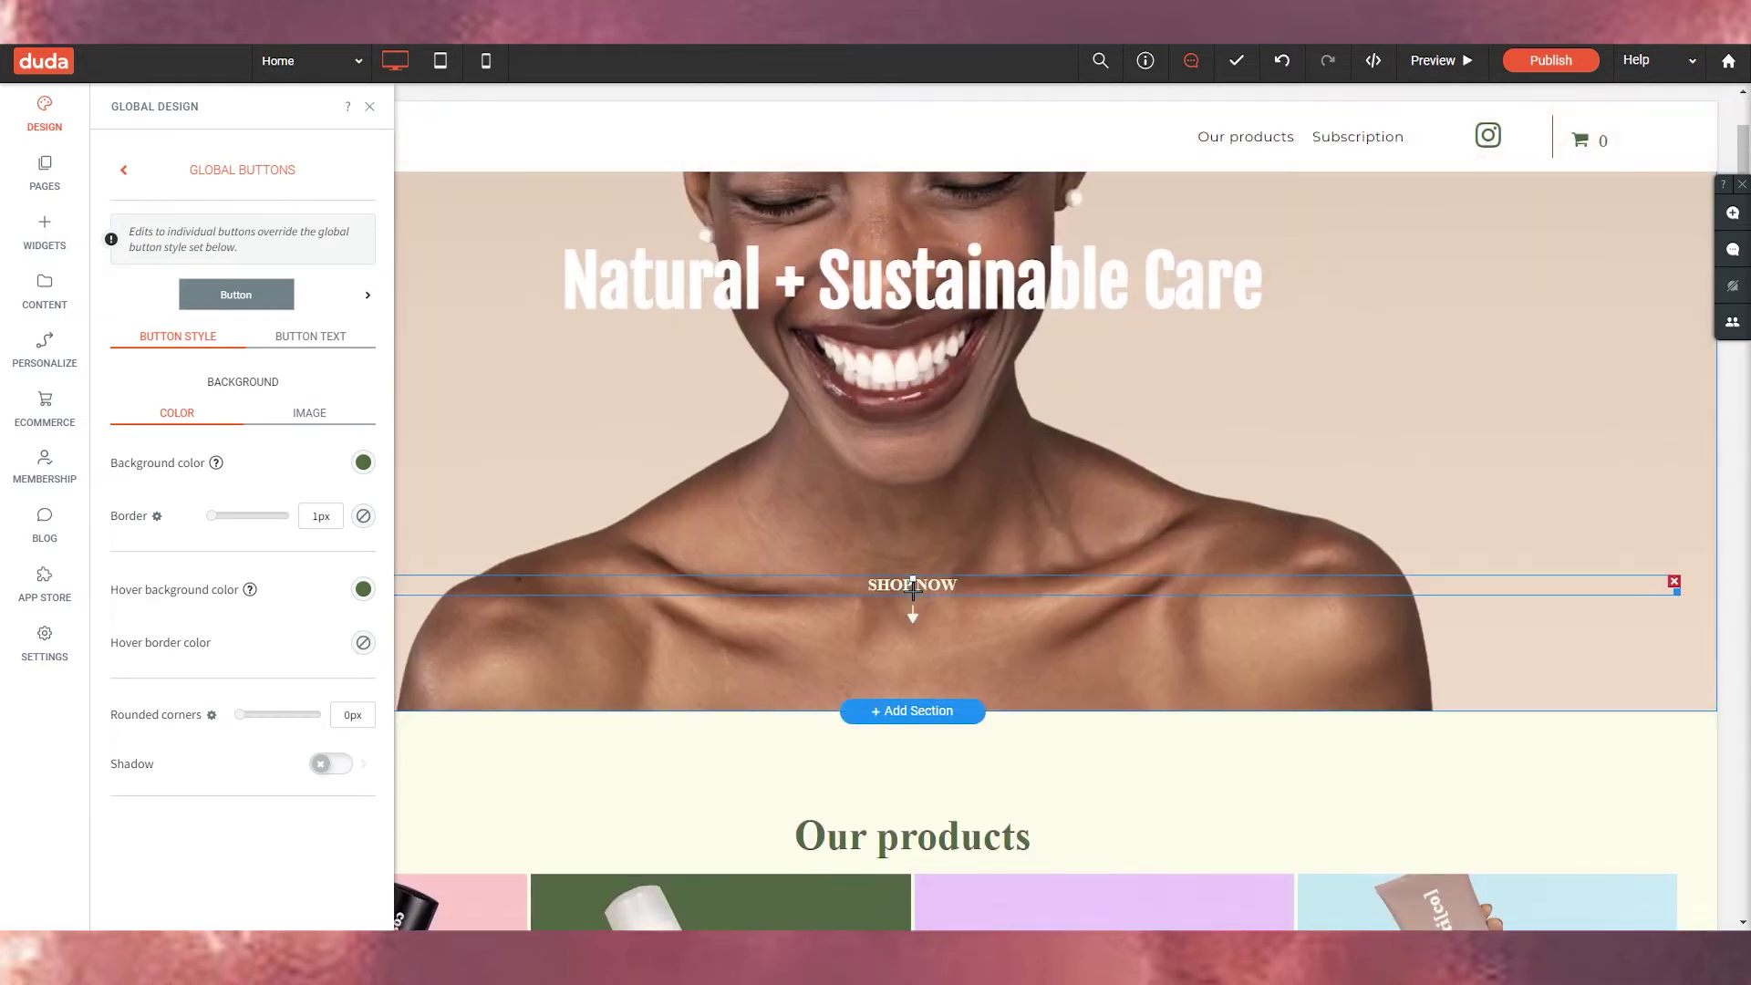
pyautogui.click(274, 337)
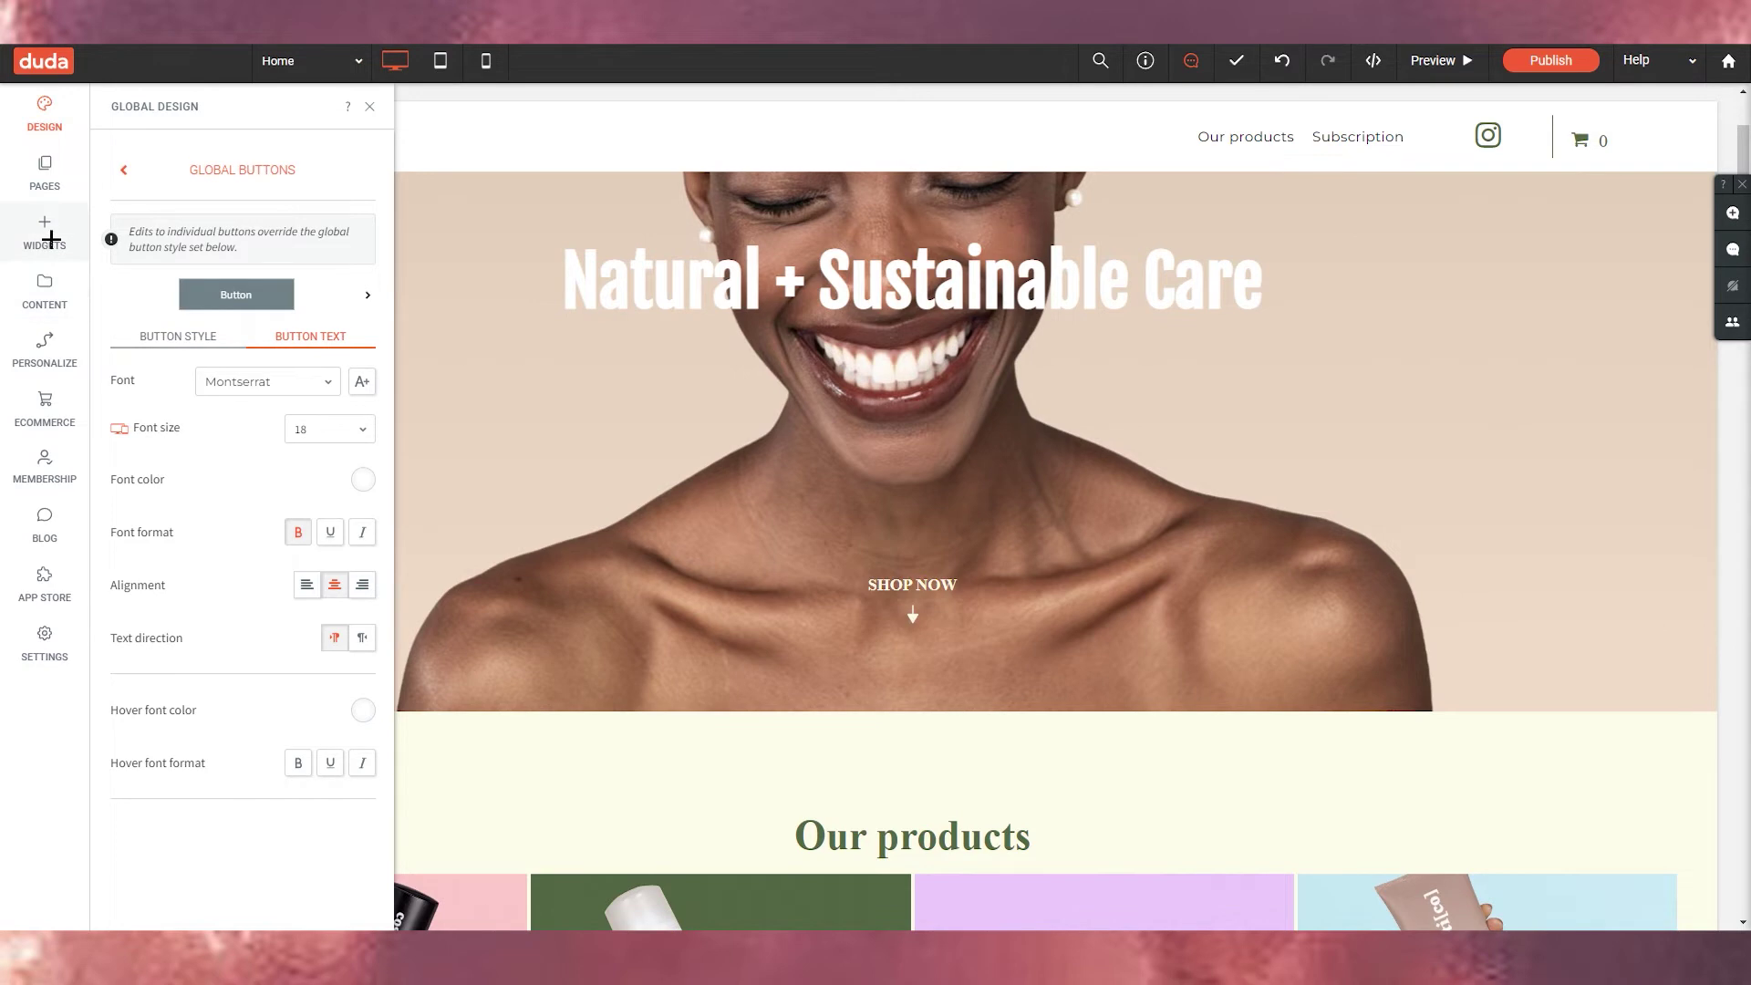
pyautogui.scroll(-8, 1180, 852)
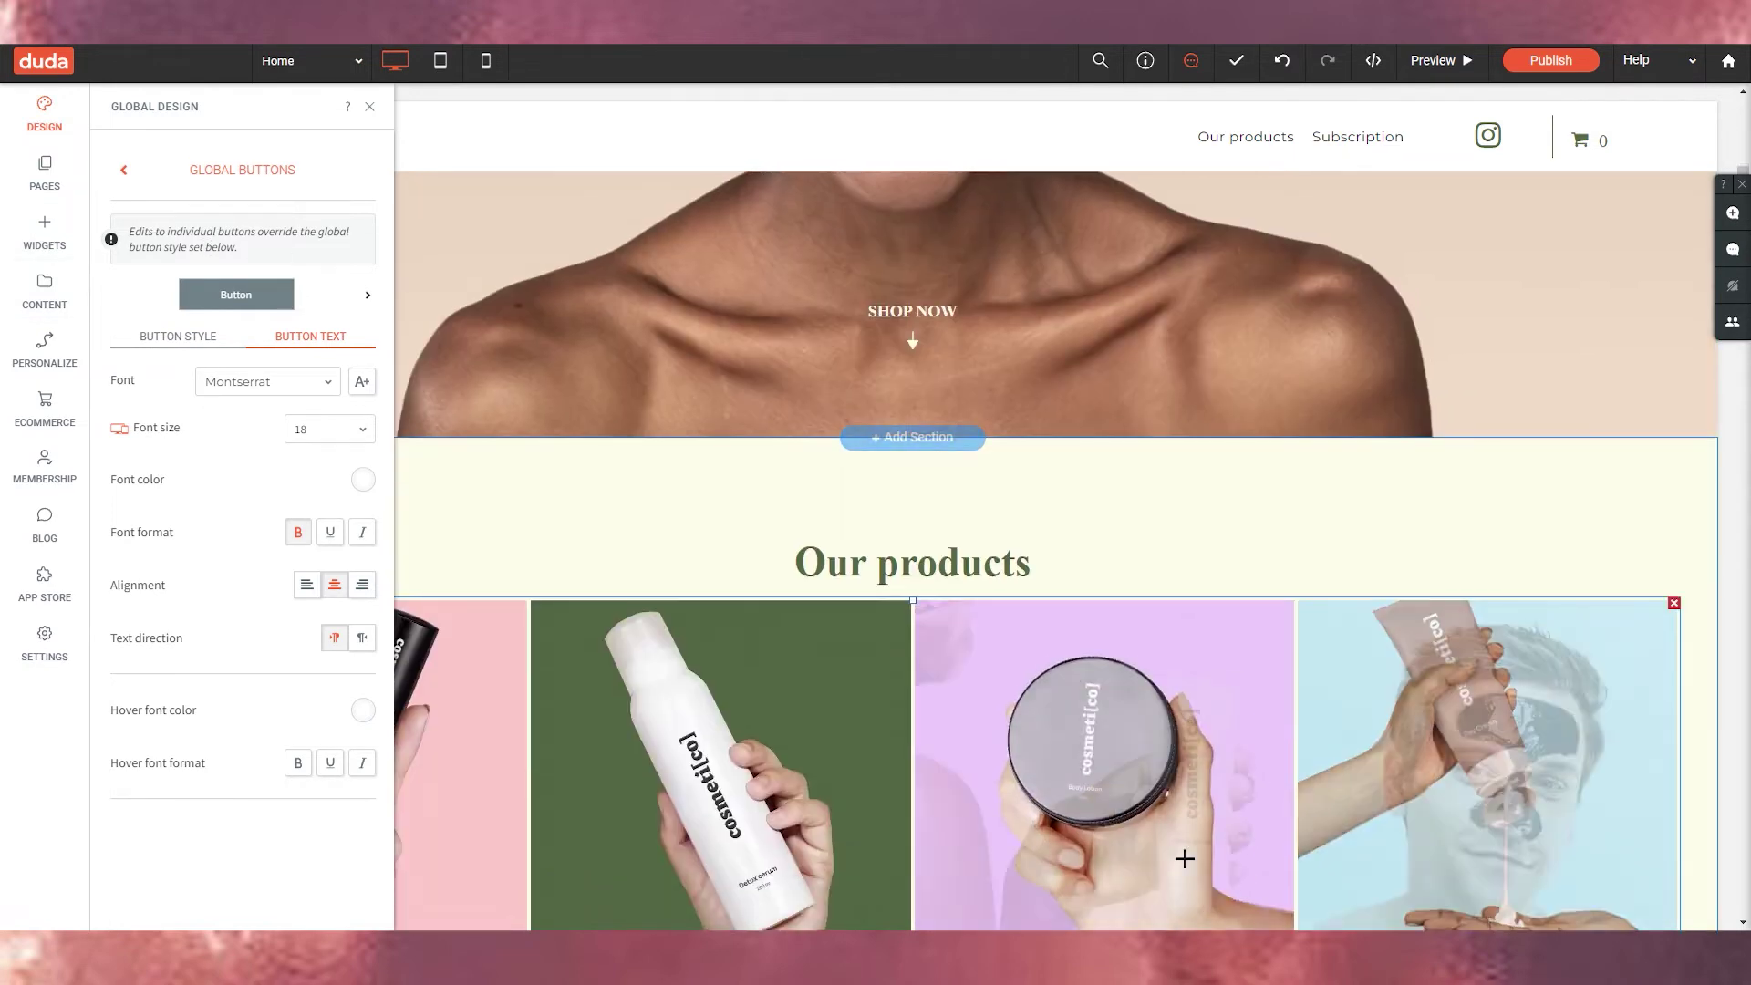
pyautogui.scroll(-5, 946, 581)
pyautogui.scroll(7, 676, 571)
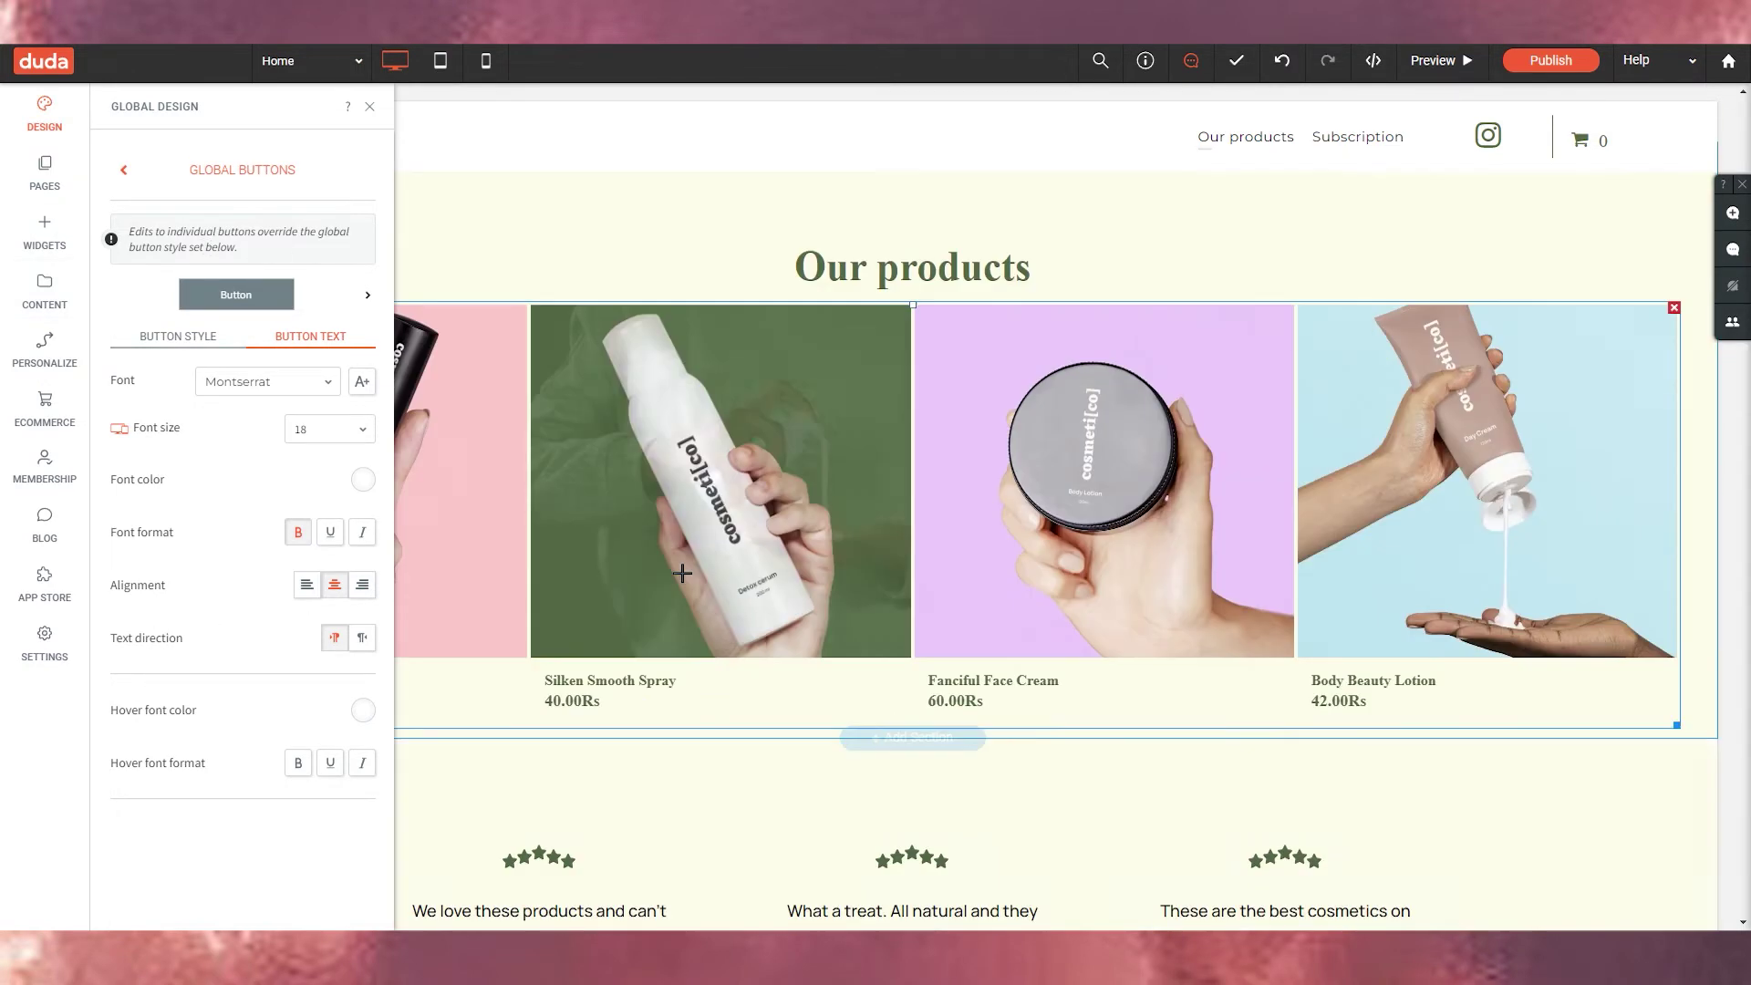
# - Examine the global image settings and the site's lists of pages and popups
pyautogui.click(127, 168)
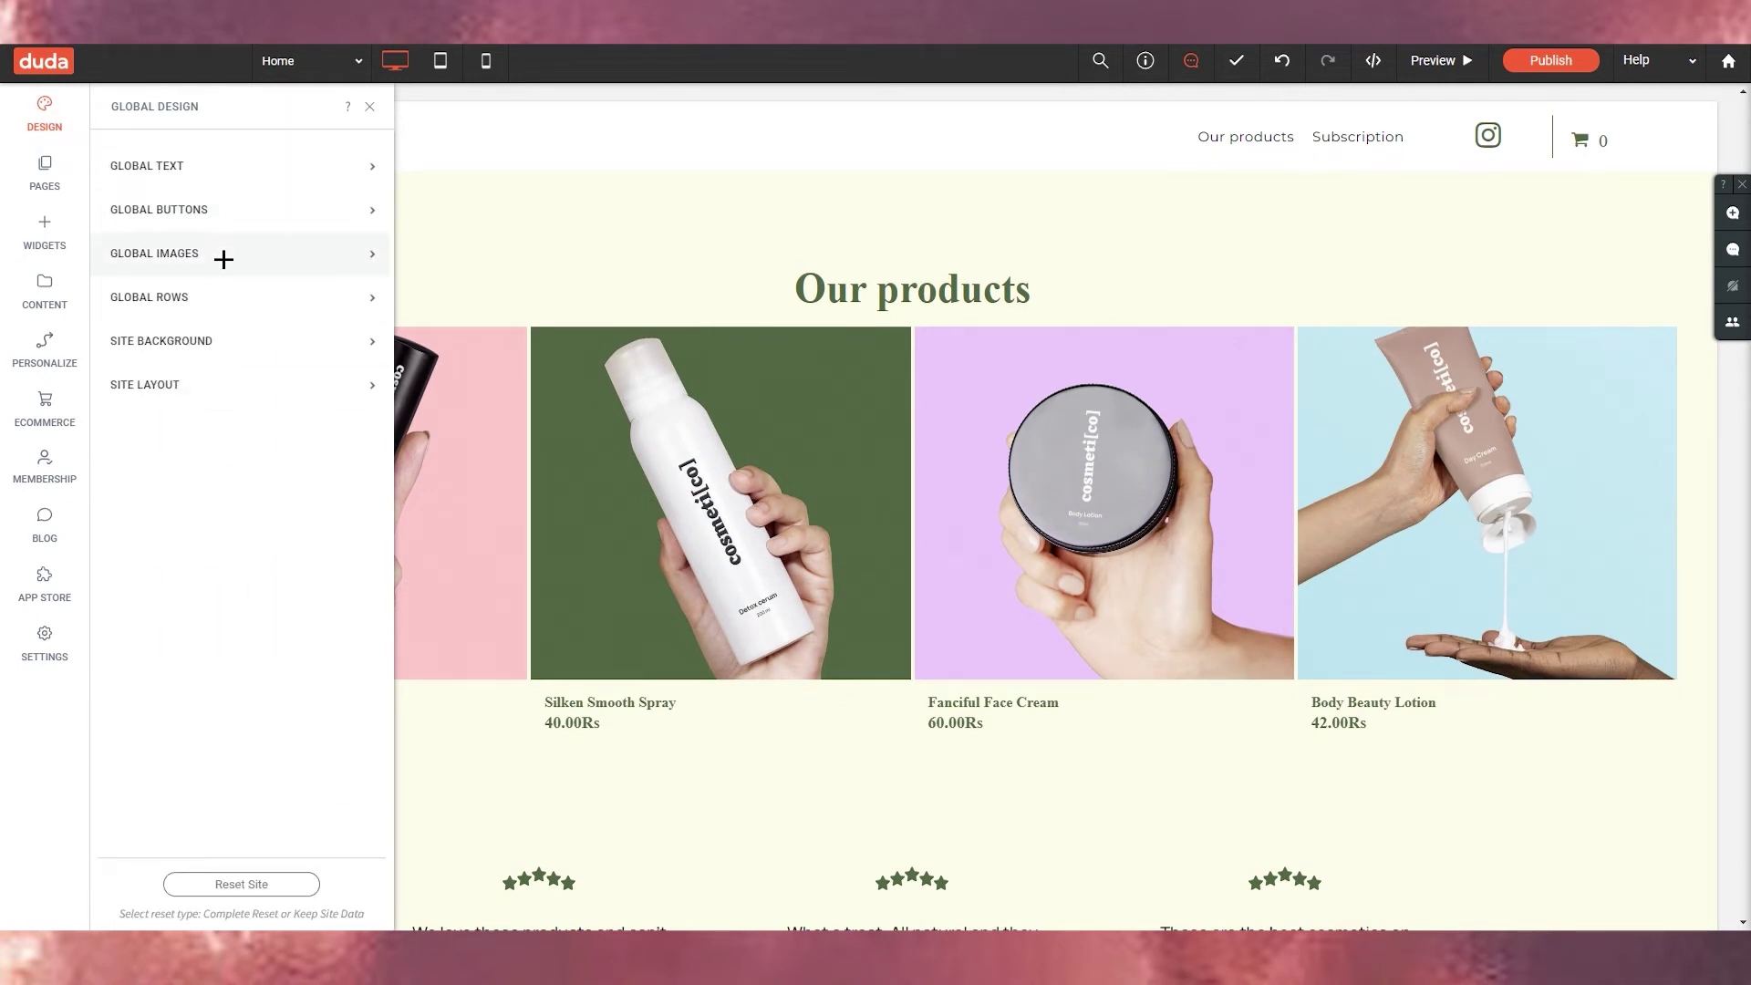
pyautogui.click(223, 259)
pyautogui.click(126, 171)
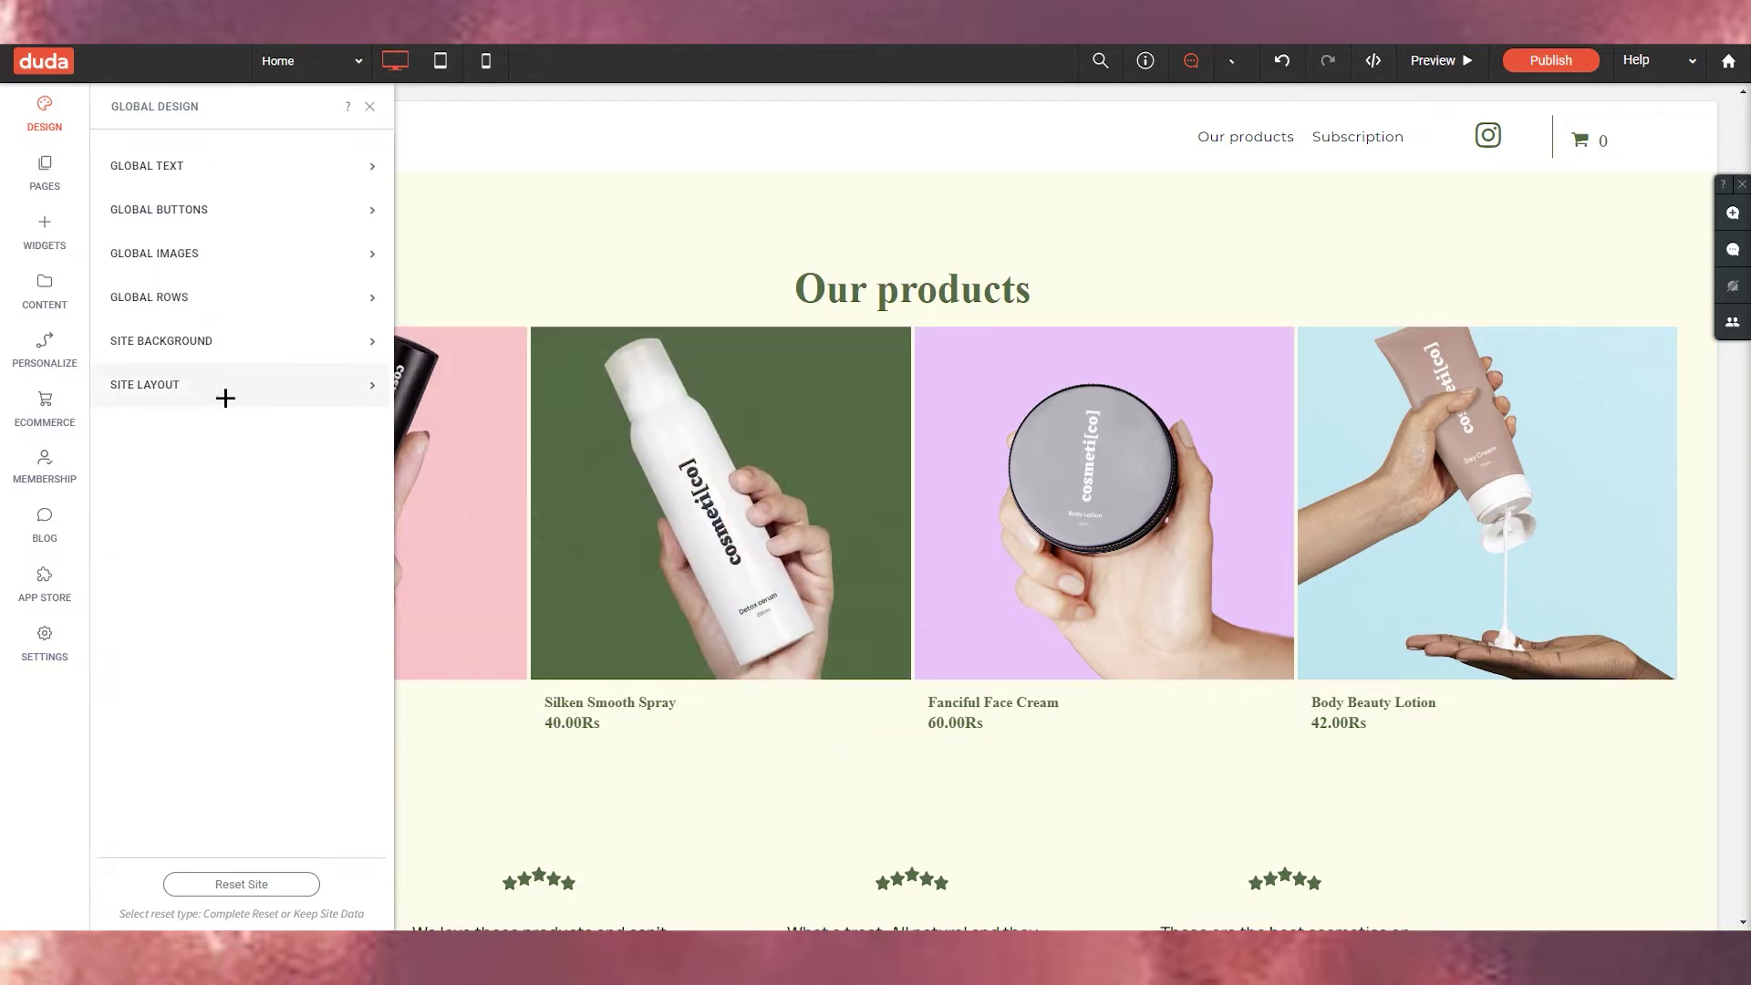
pyautogui.click(54, 177)
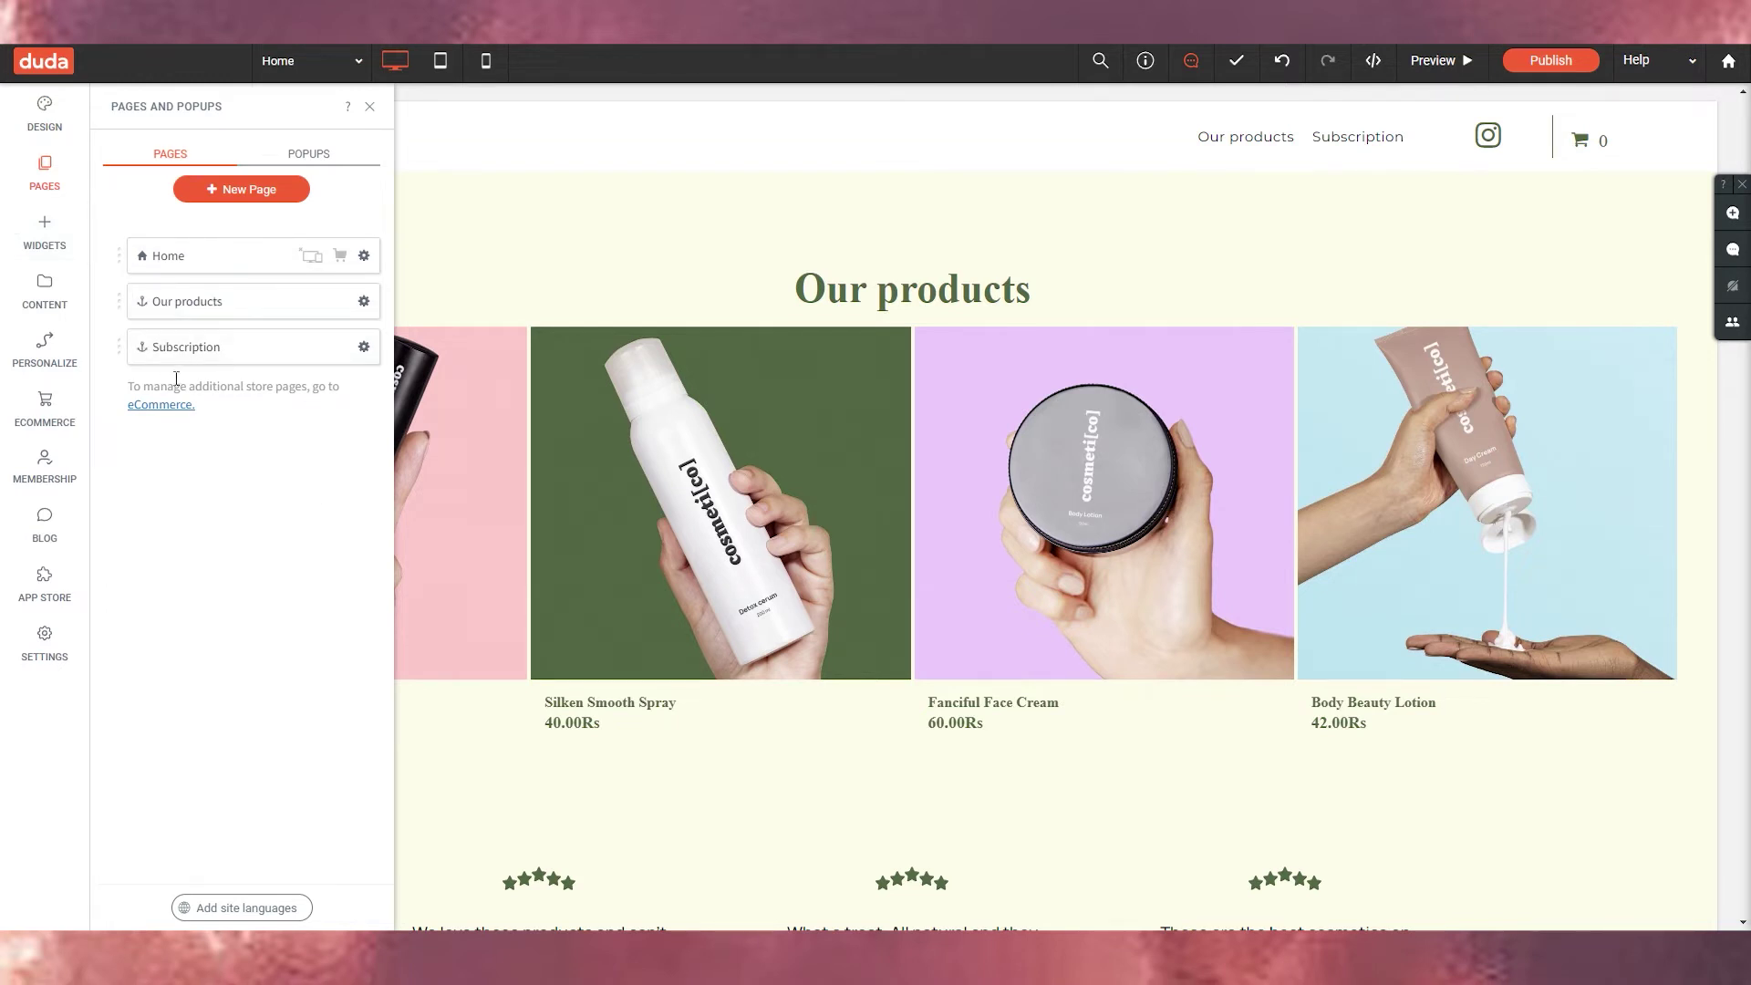
pyautogui.click(301, 153)
pyautogui.click(162, 159)
pyautogui.click(287, 169)
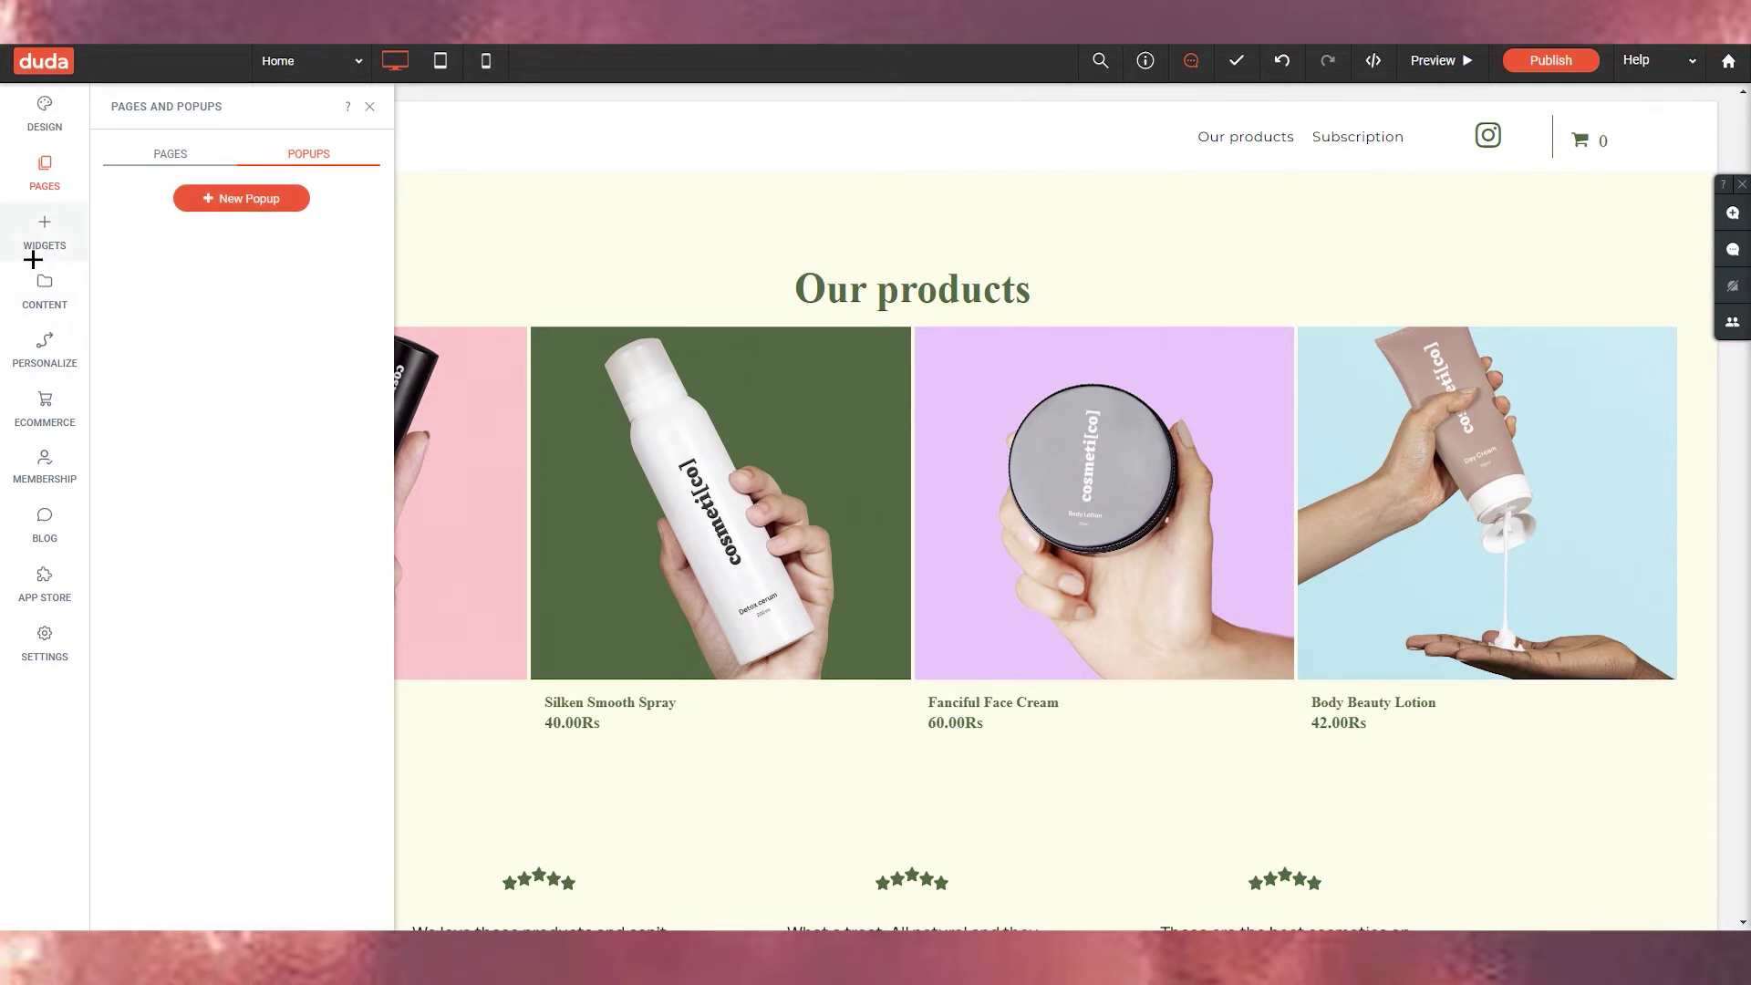
# - Try an Accordion widget between the Our products heading and the product gallery, and undo its insertion
pyautogui.click(61, 231)
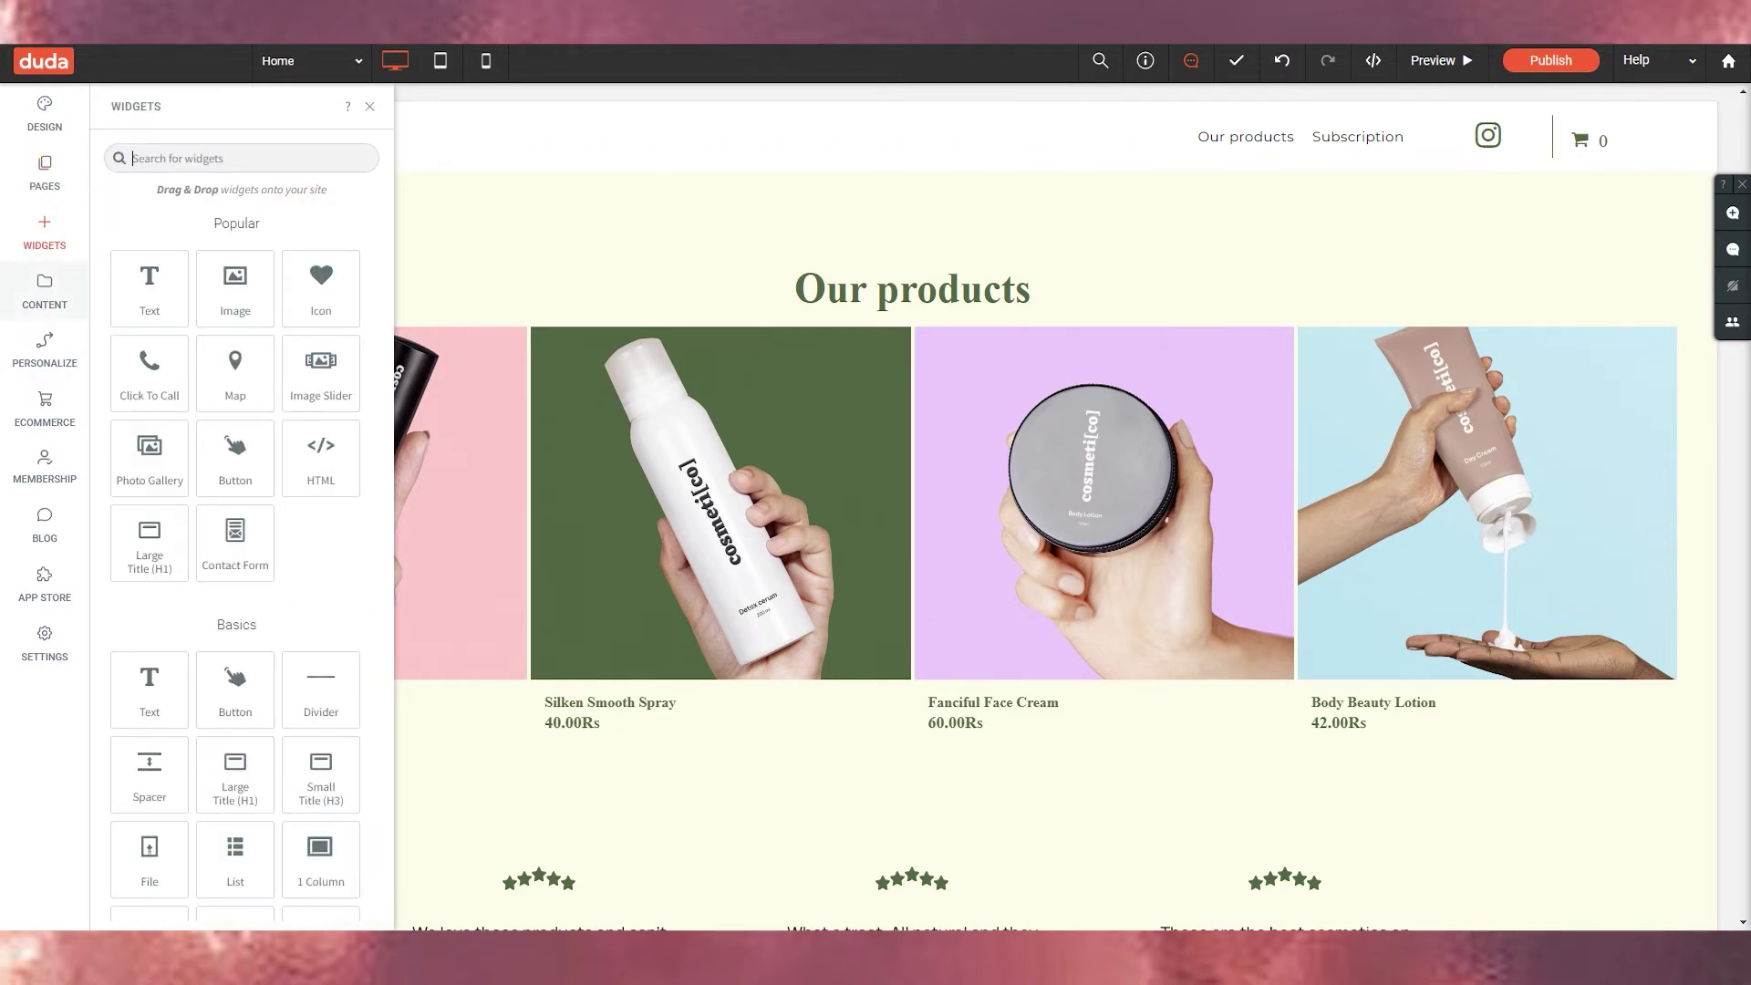
pyautogui.scroll(-5, 195, 639)
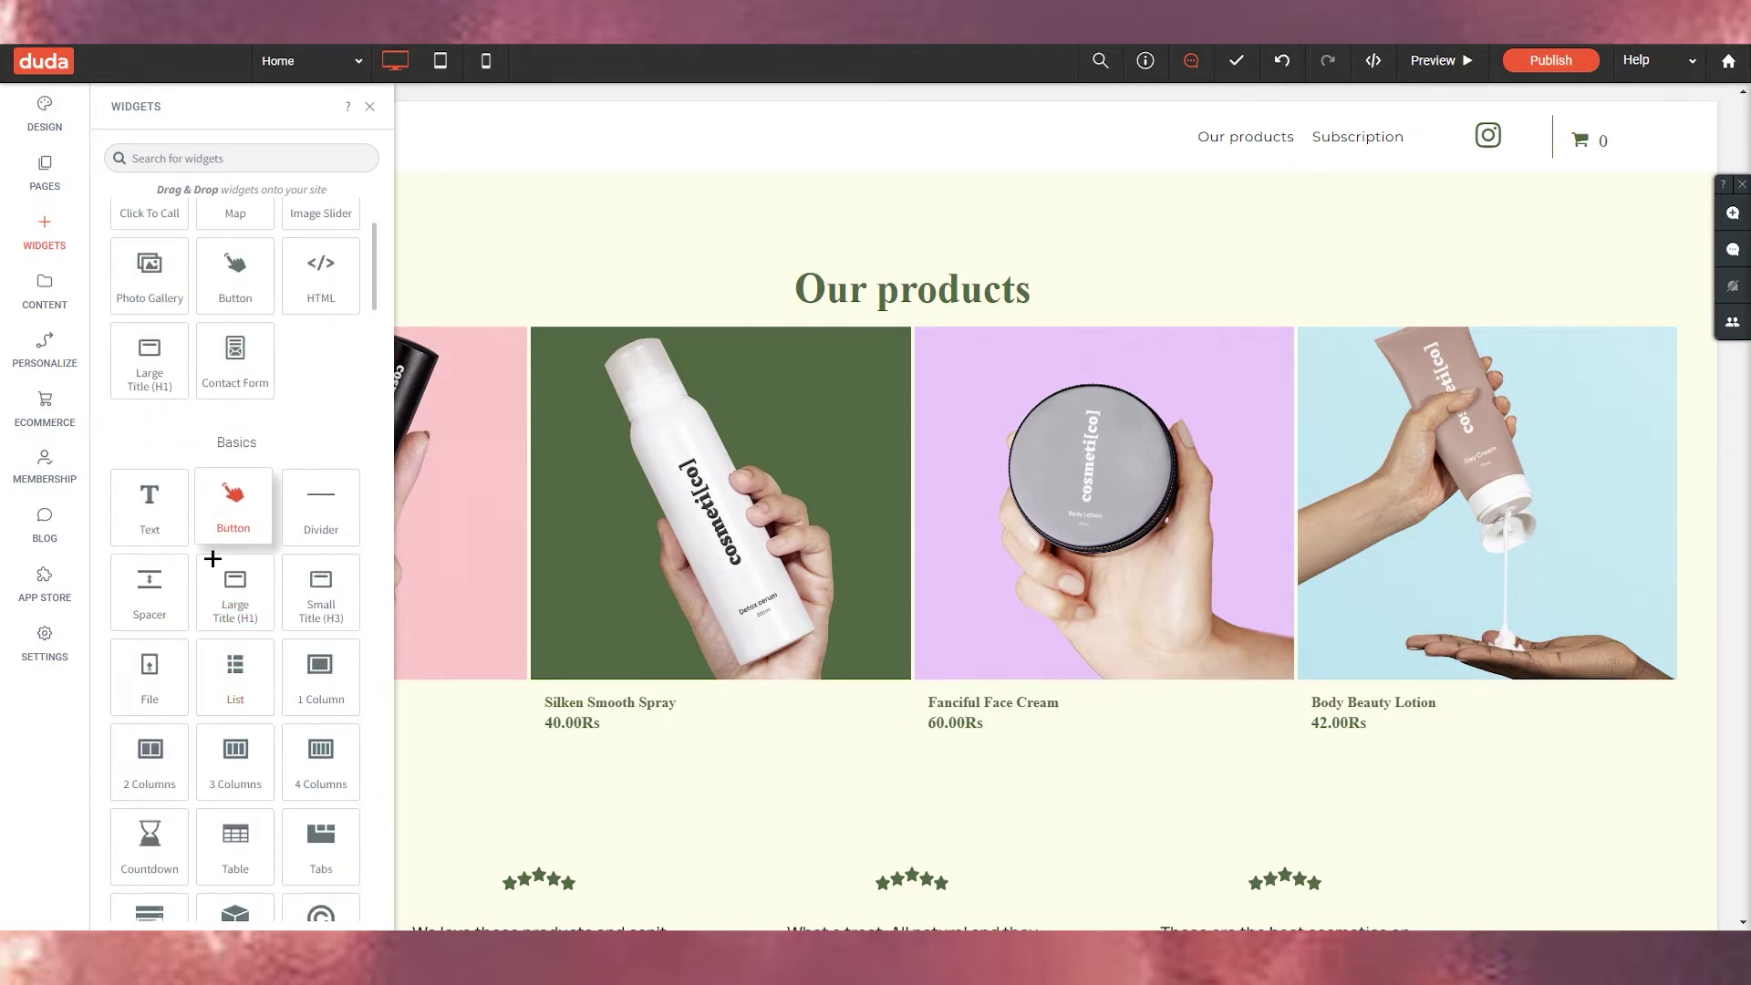
pyautogui.scroll(-3, 195, 639)
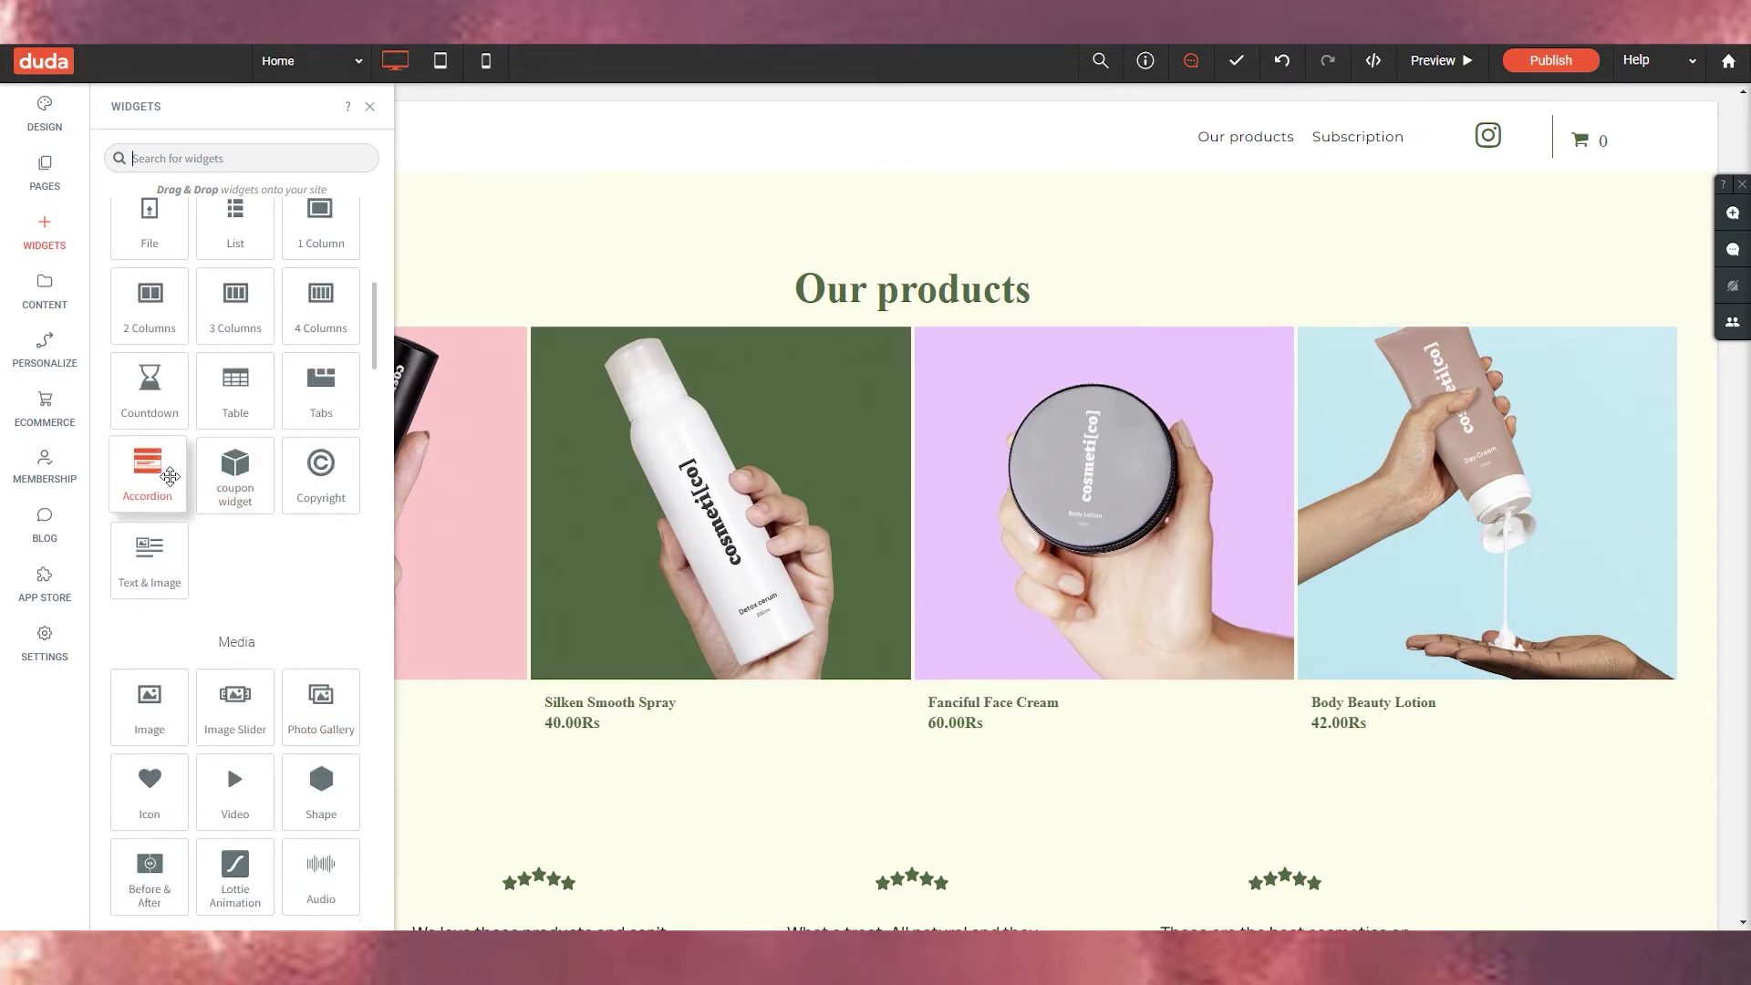
pyautogui.moveTo(164, 473); pyautogui.dragTo(423, 817)
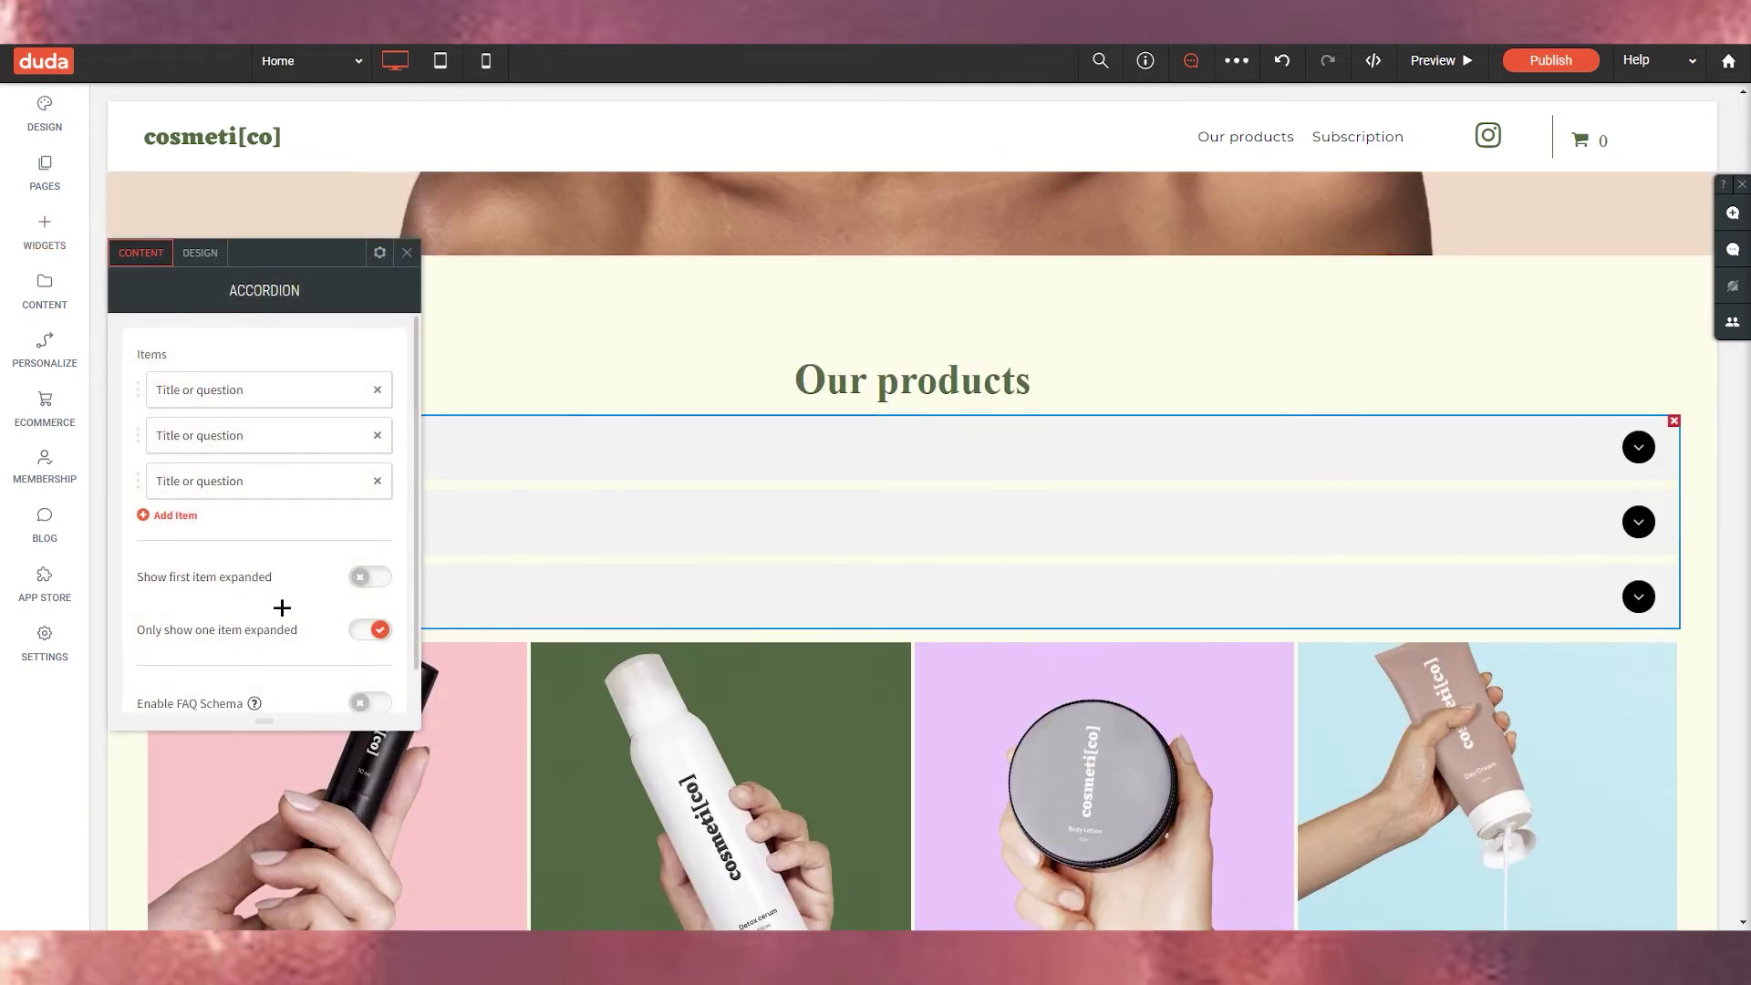
pyautogui.hotkey('ctrl', 'z')
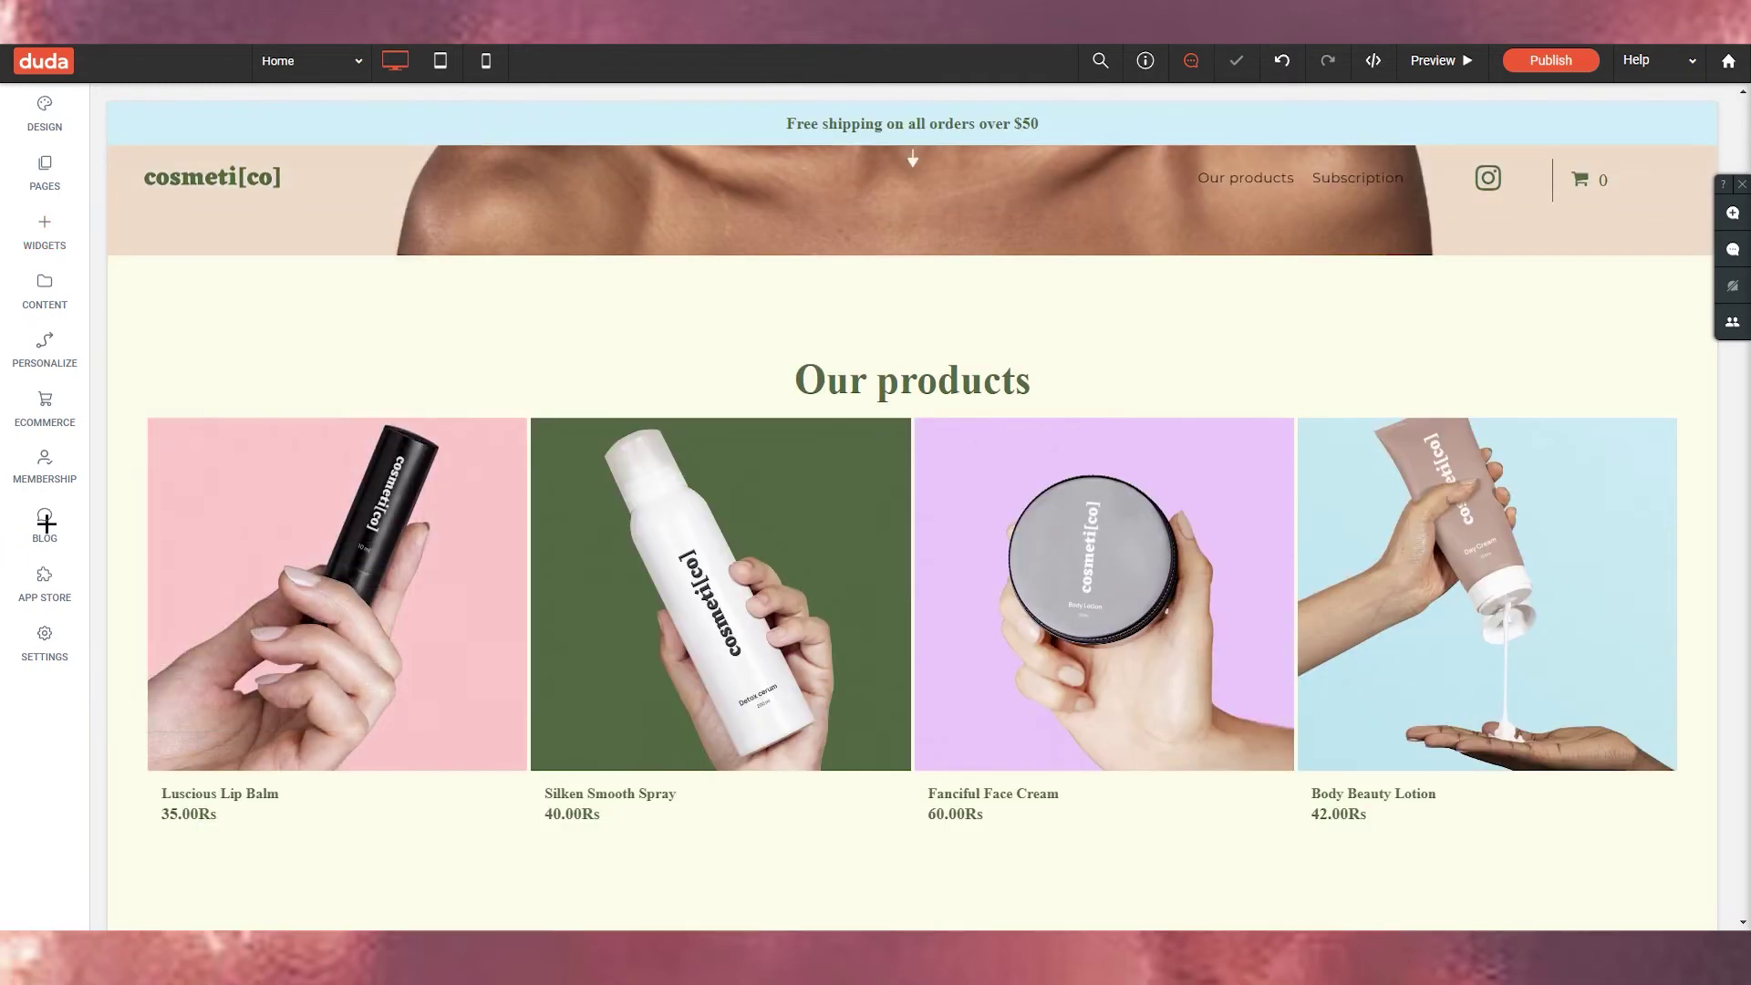
# - Add a Click To Call widget above the Our products heading
pyautogui.click(44, 233)
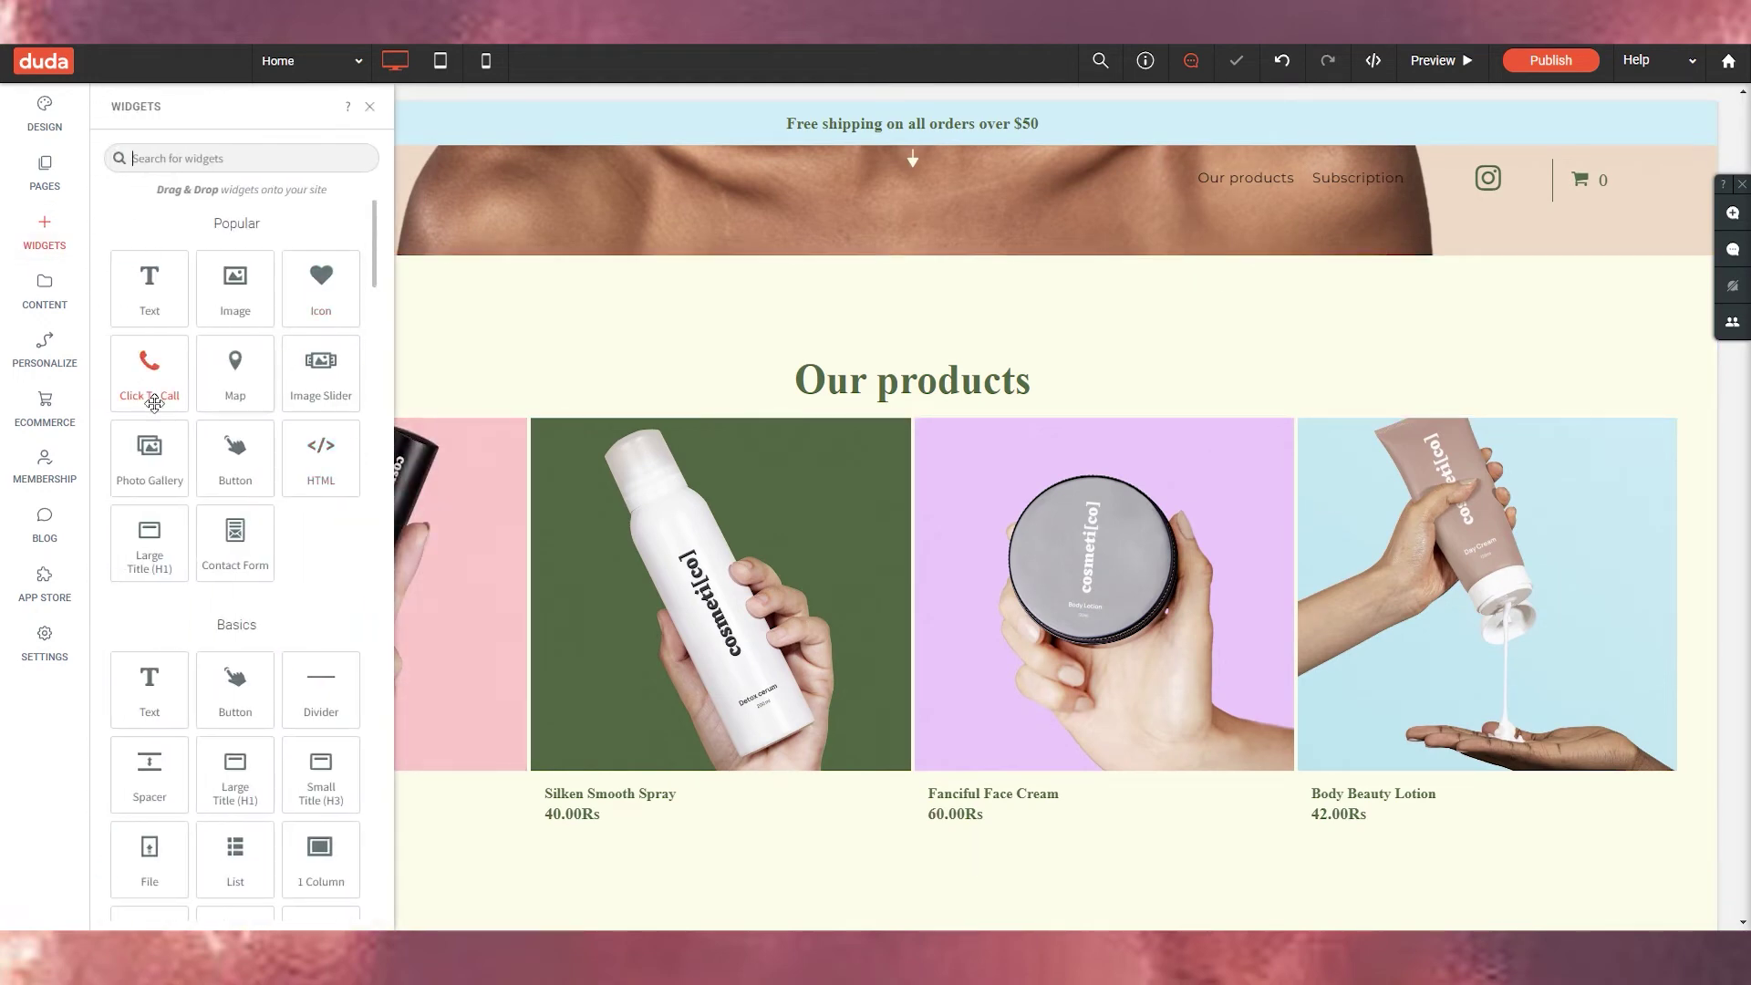
pyautogui.moveTo(154, 402); pyautogui.dragTo(949, 383)
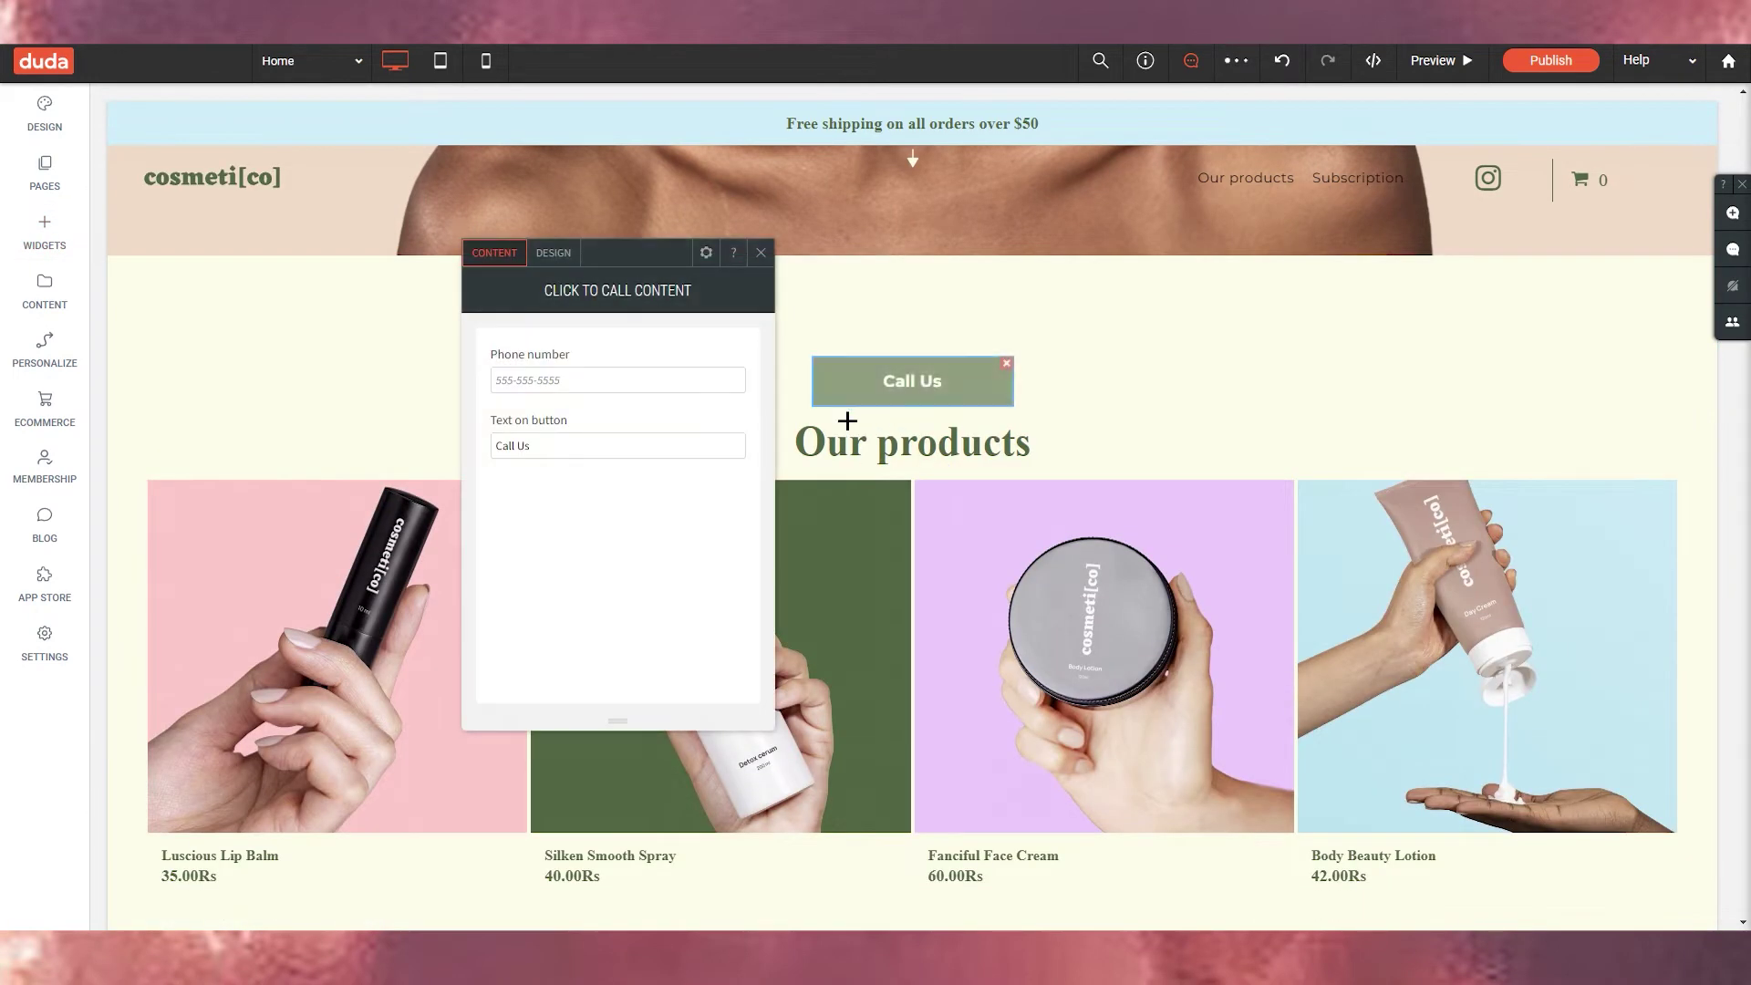
# - Close the Click To Call settings and remove the Call Us button above the Our products heading
pyautogui.click(761, 253)
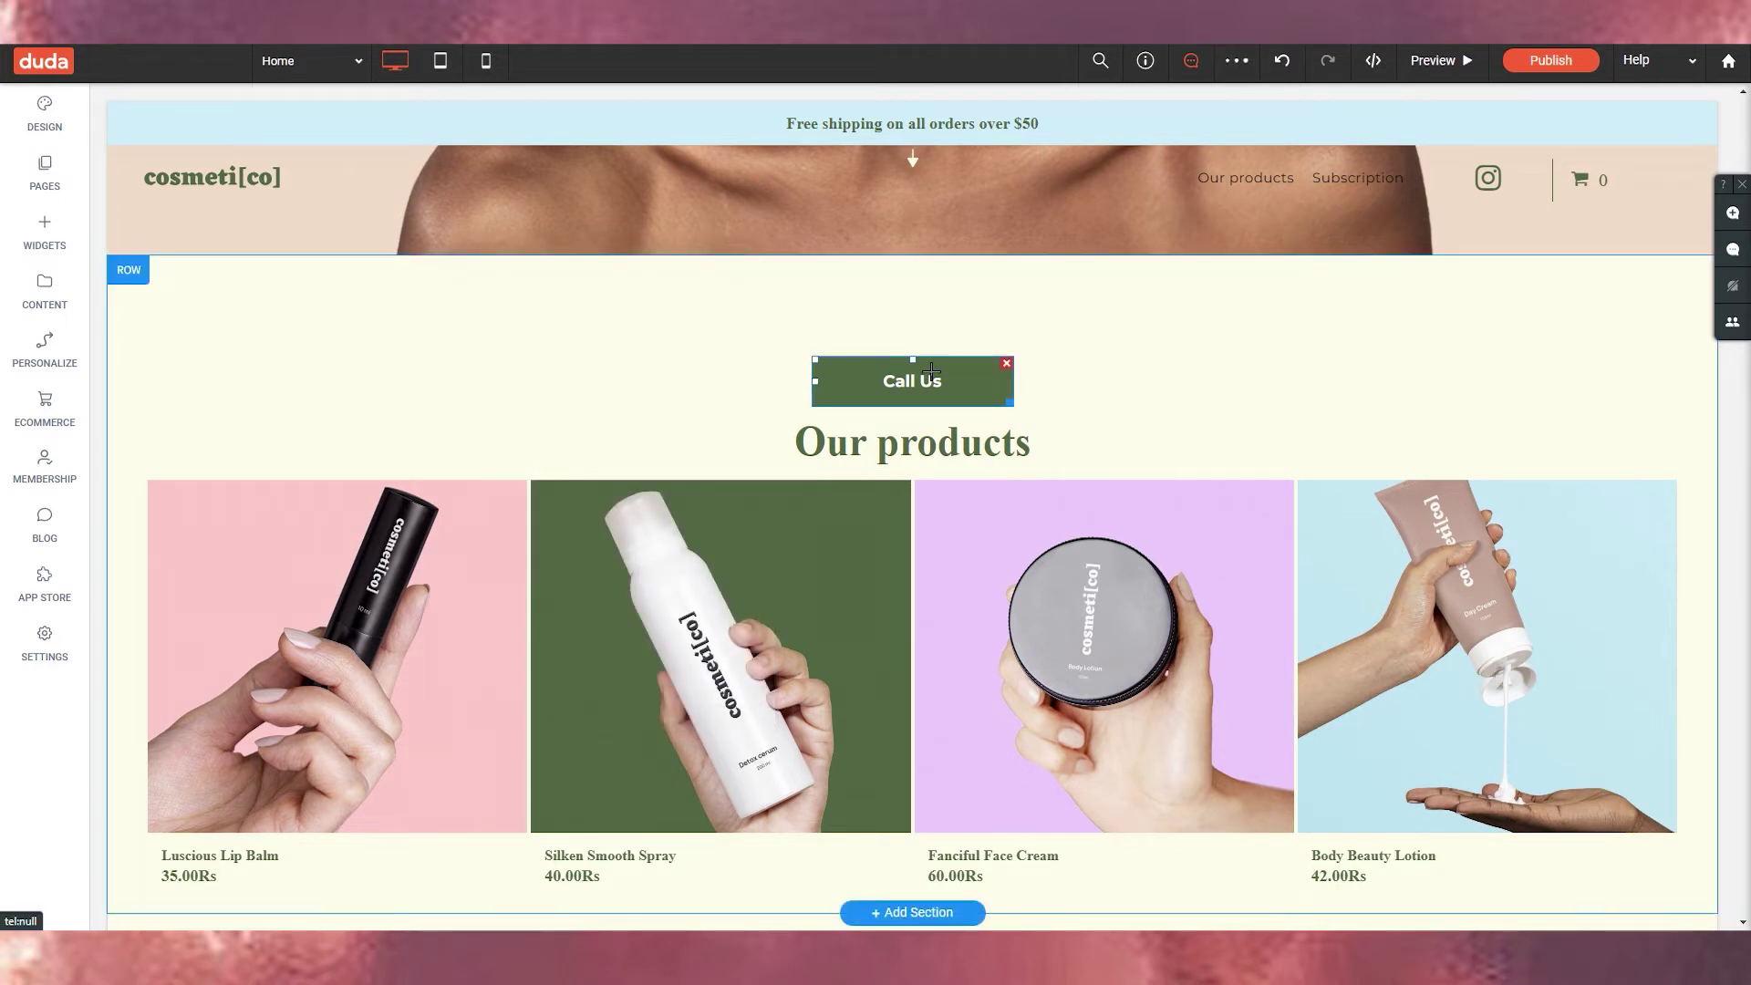
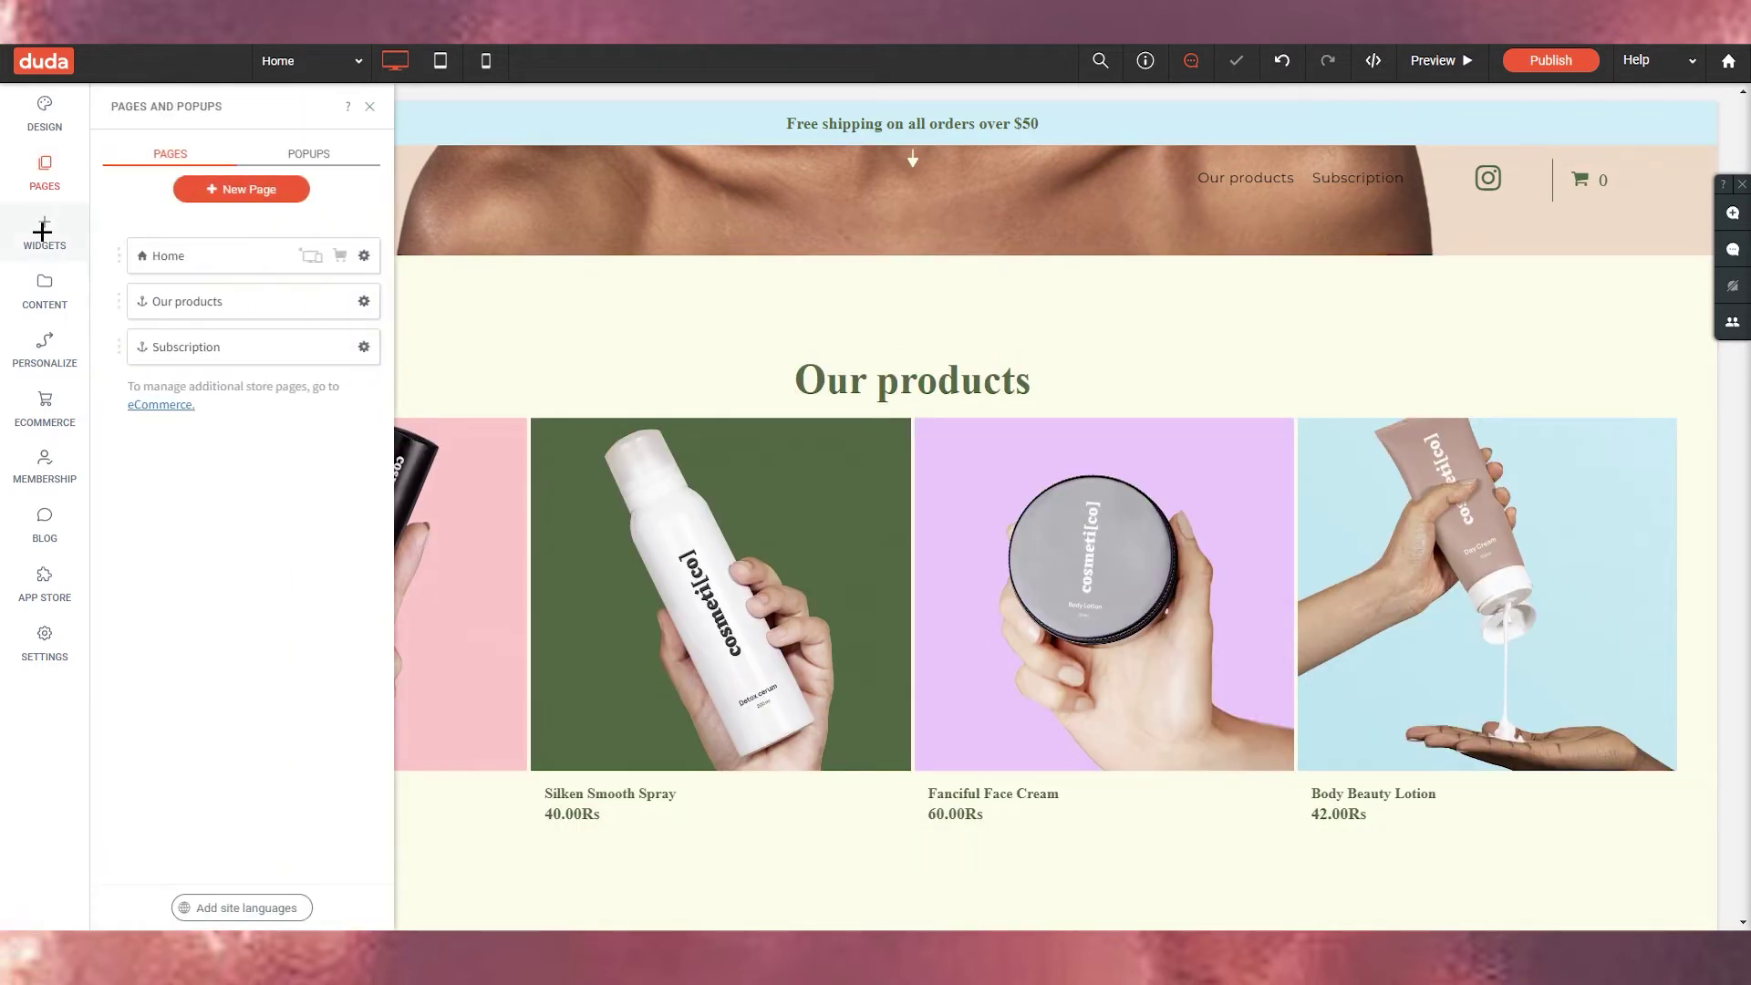
# - Examine the content library's Business Text, Business Images and Collections sections
pyautogui.click(44, 230)
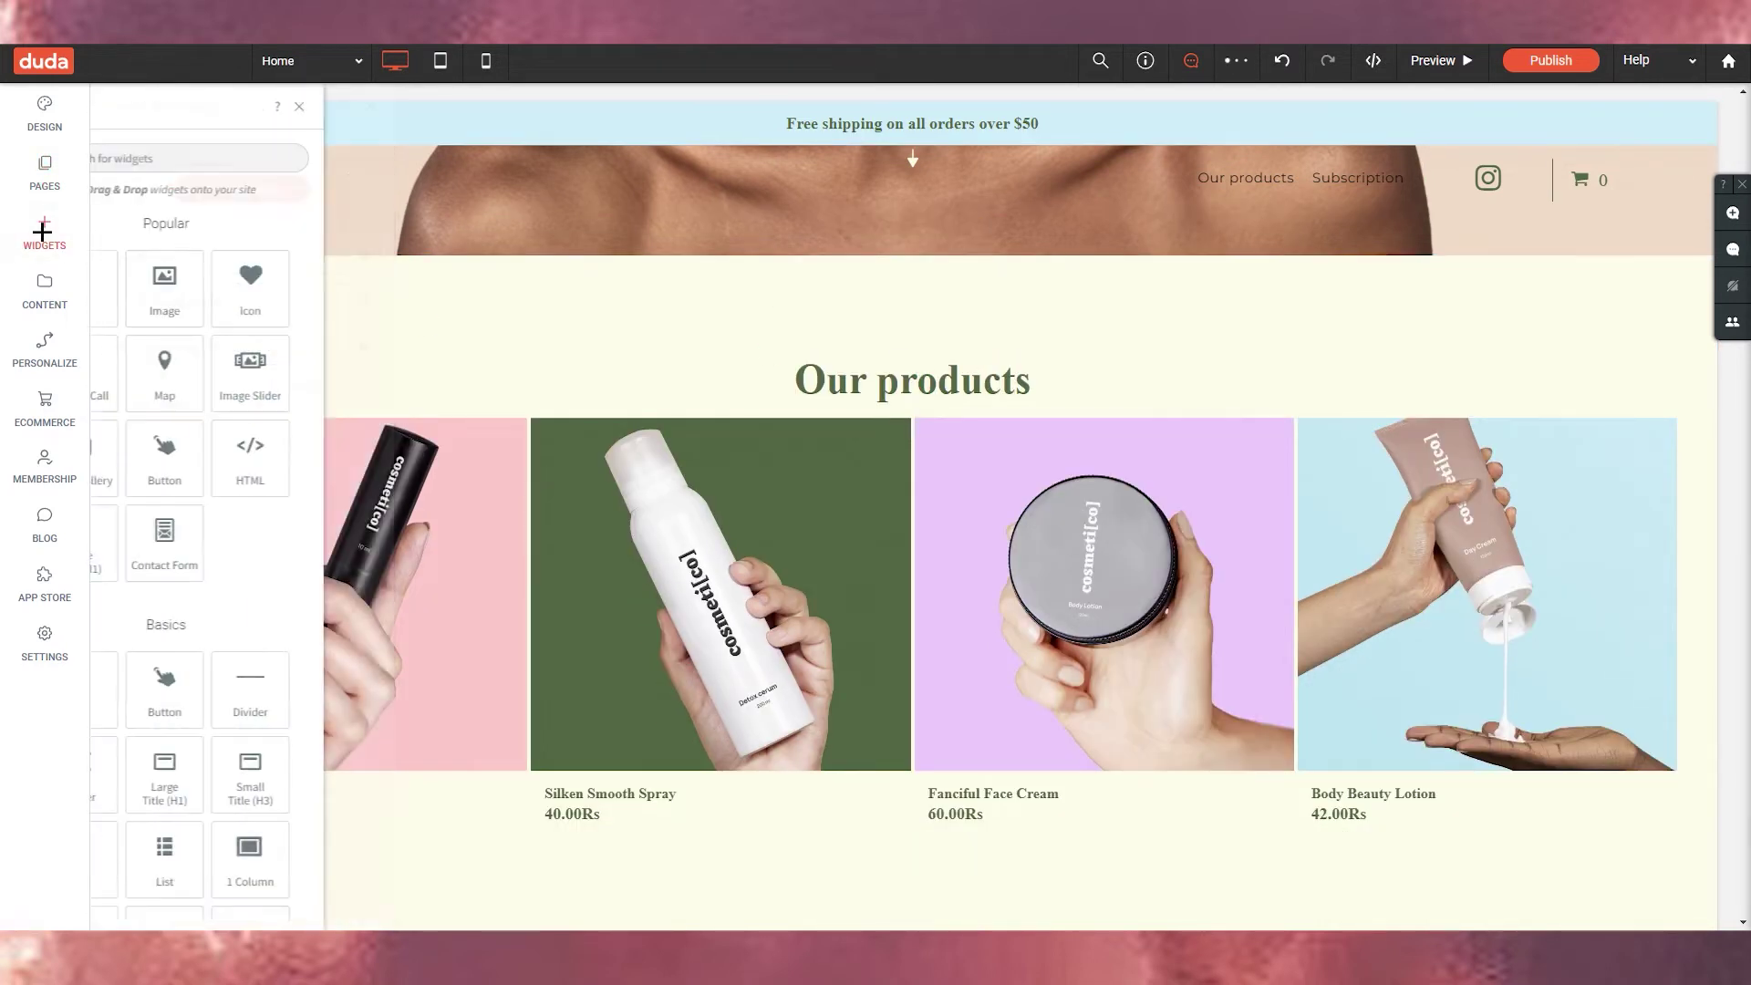
pyautogui.click(44, 295)
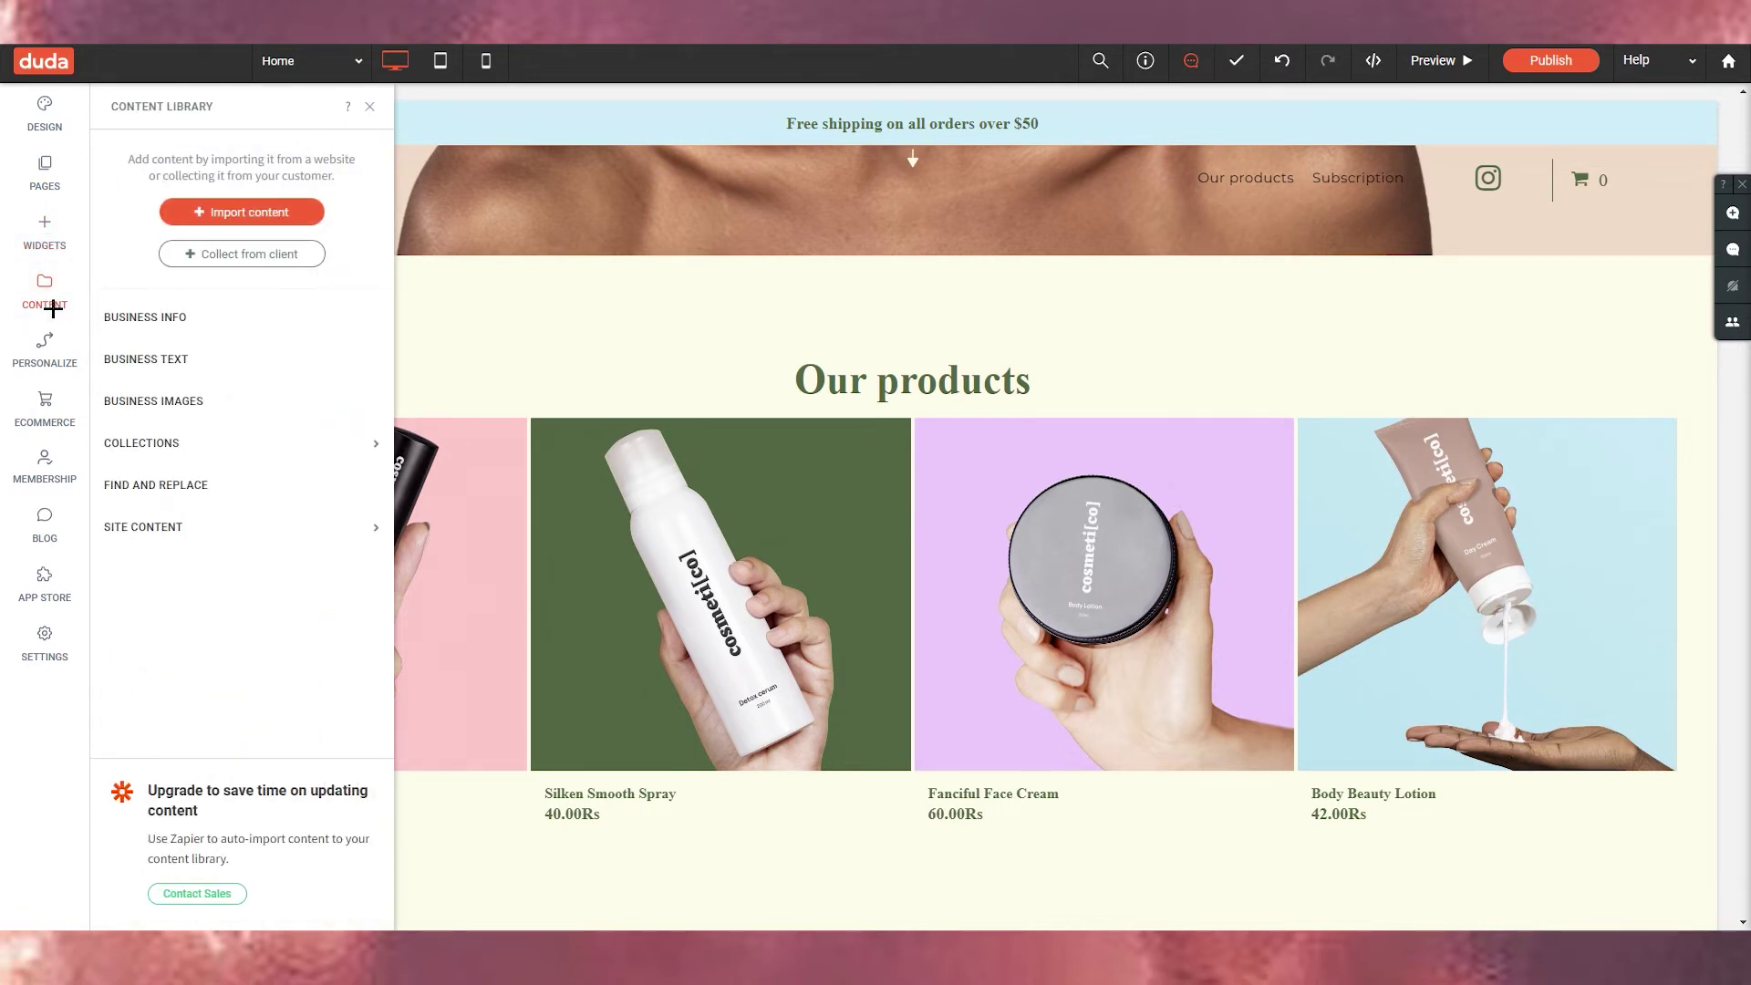
pyautogui.click(218, 369)
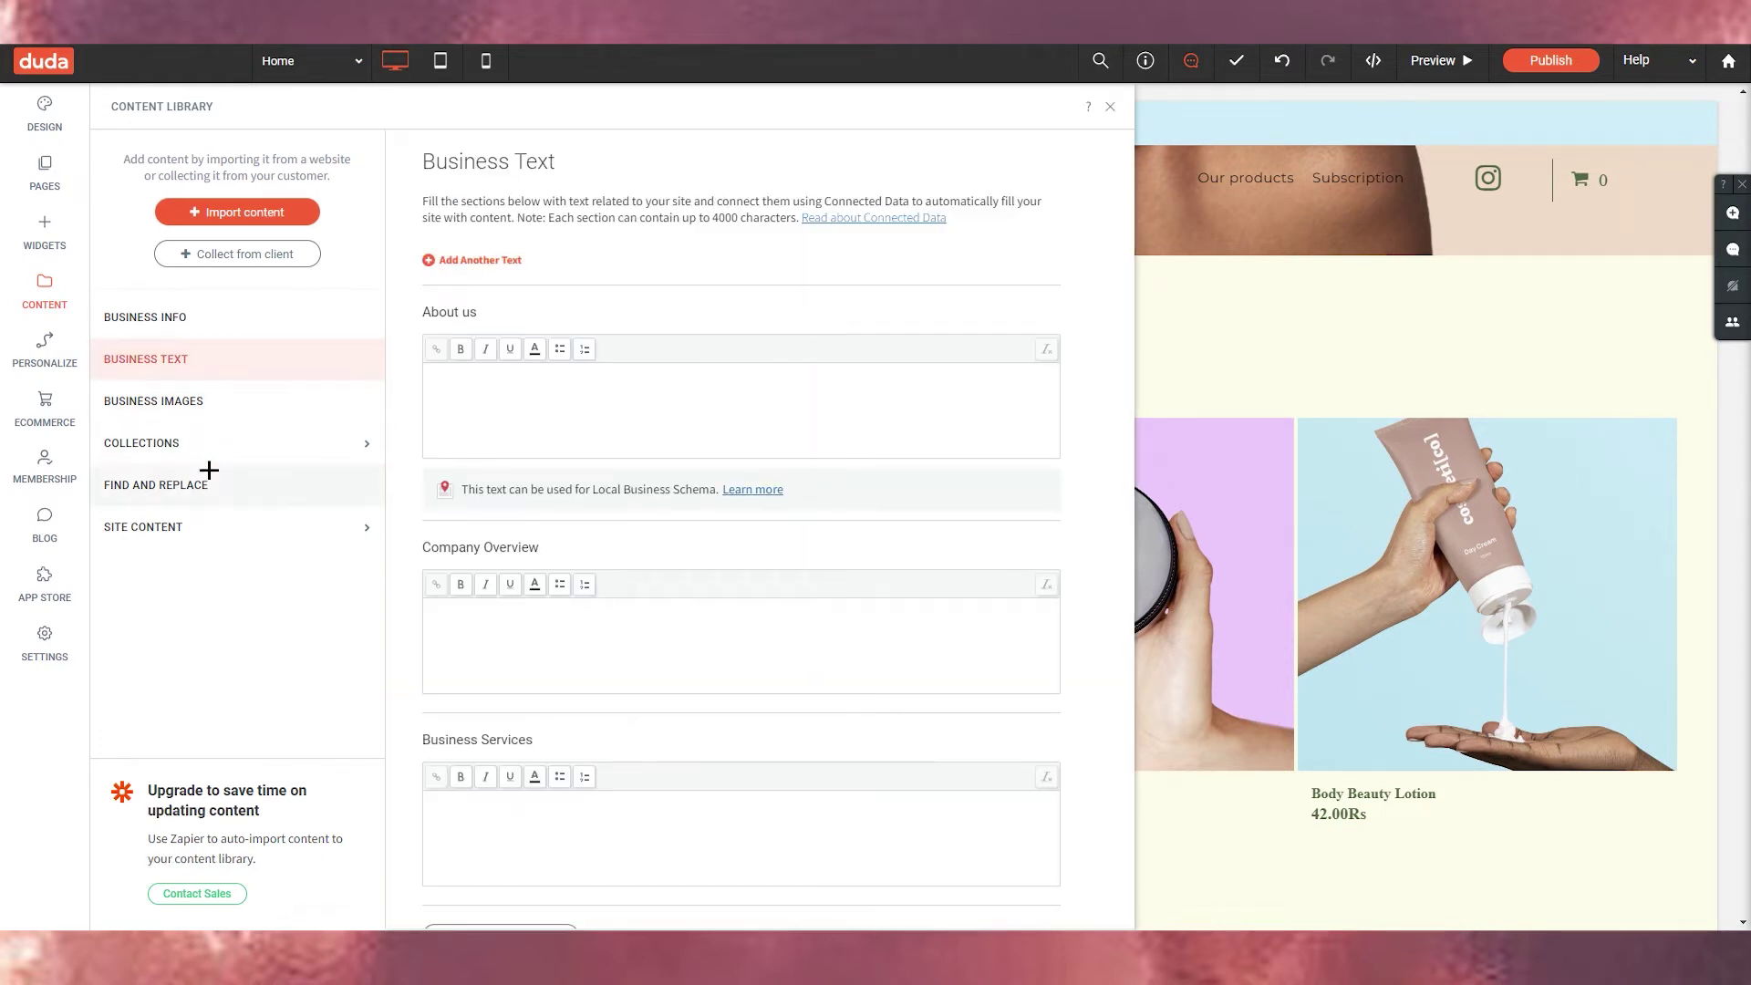
pyautogui.moveTo(420, 314); pyautogui.dragTo(481, 313)
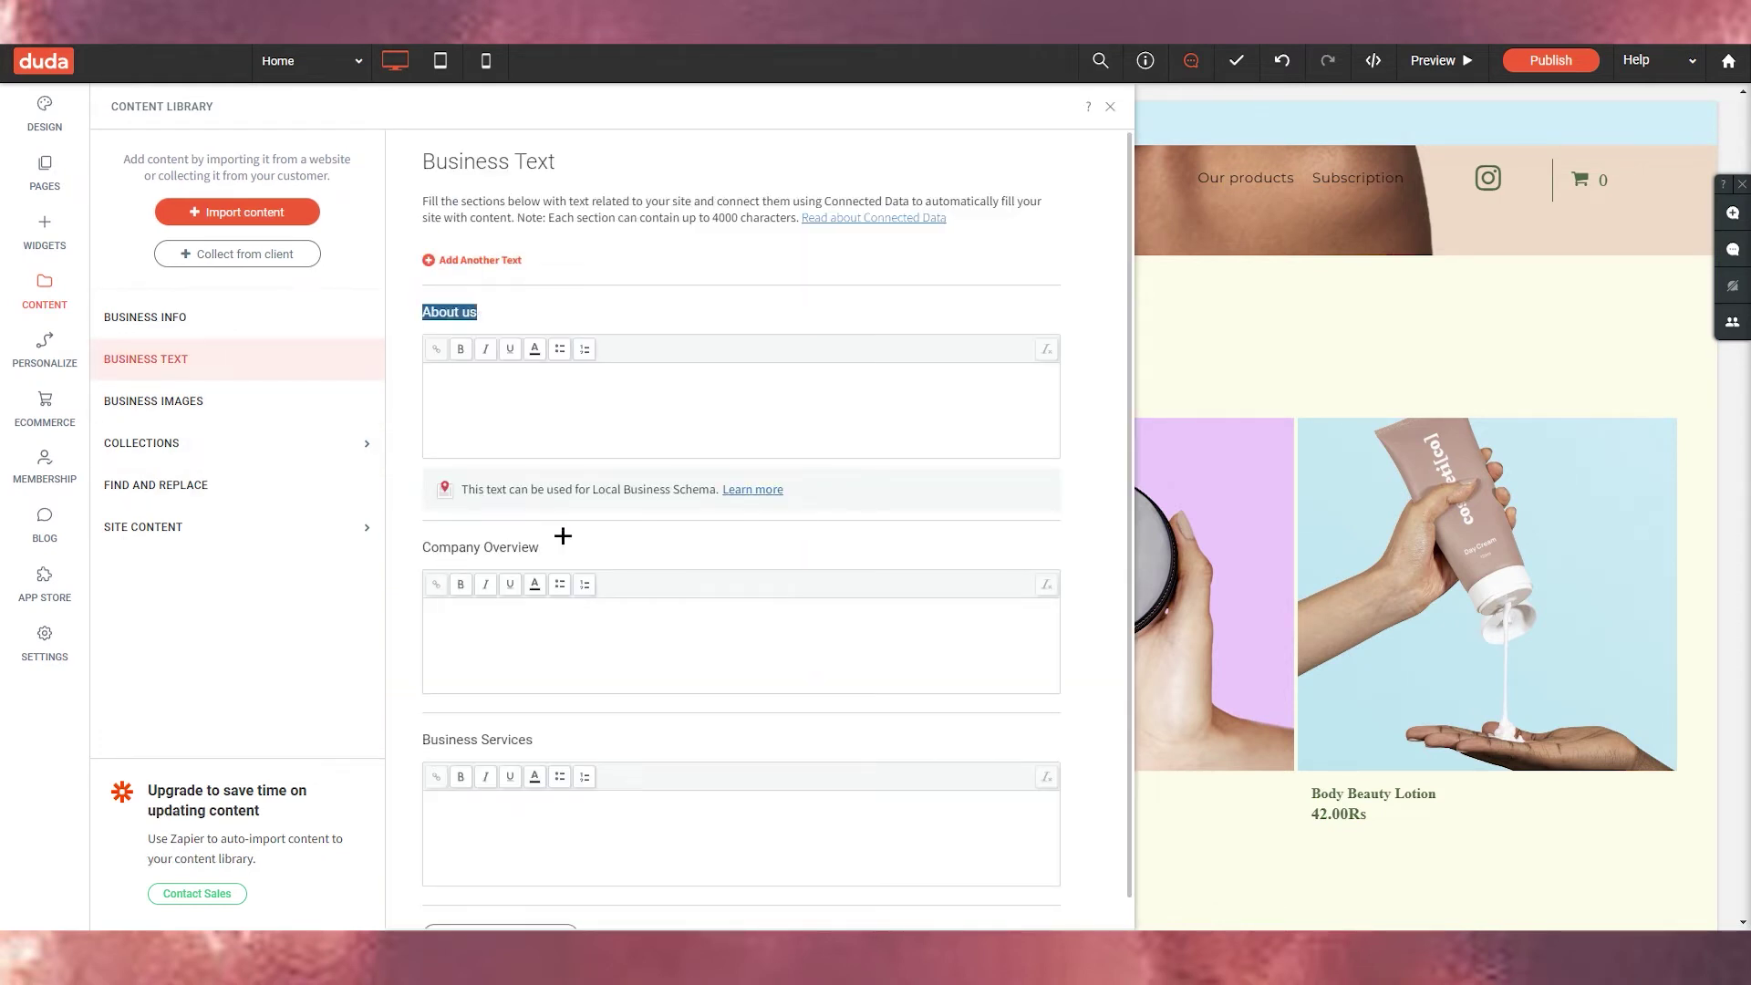
pyautogui.moveTo(439, 740); pyautogui.dragTo(622, 750)
pyautogui.scroll(-1, 570, 793)
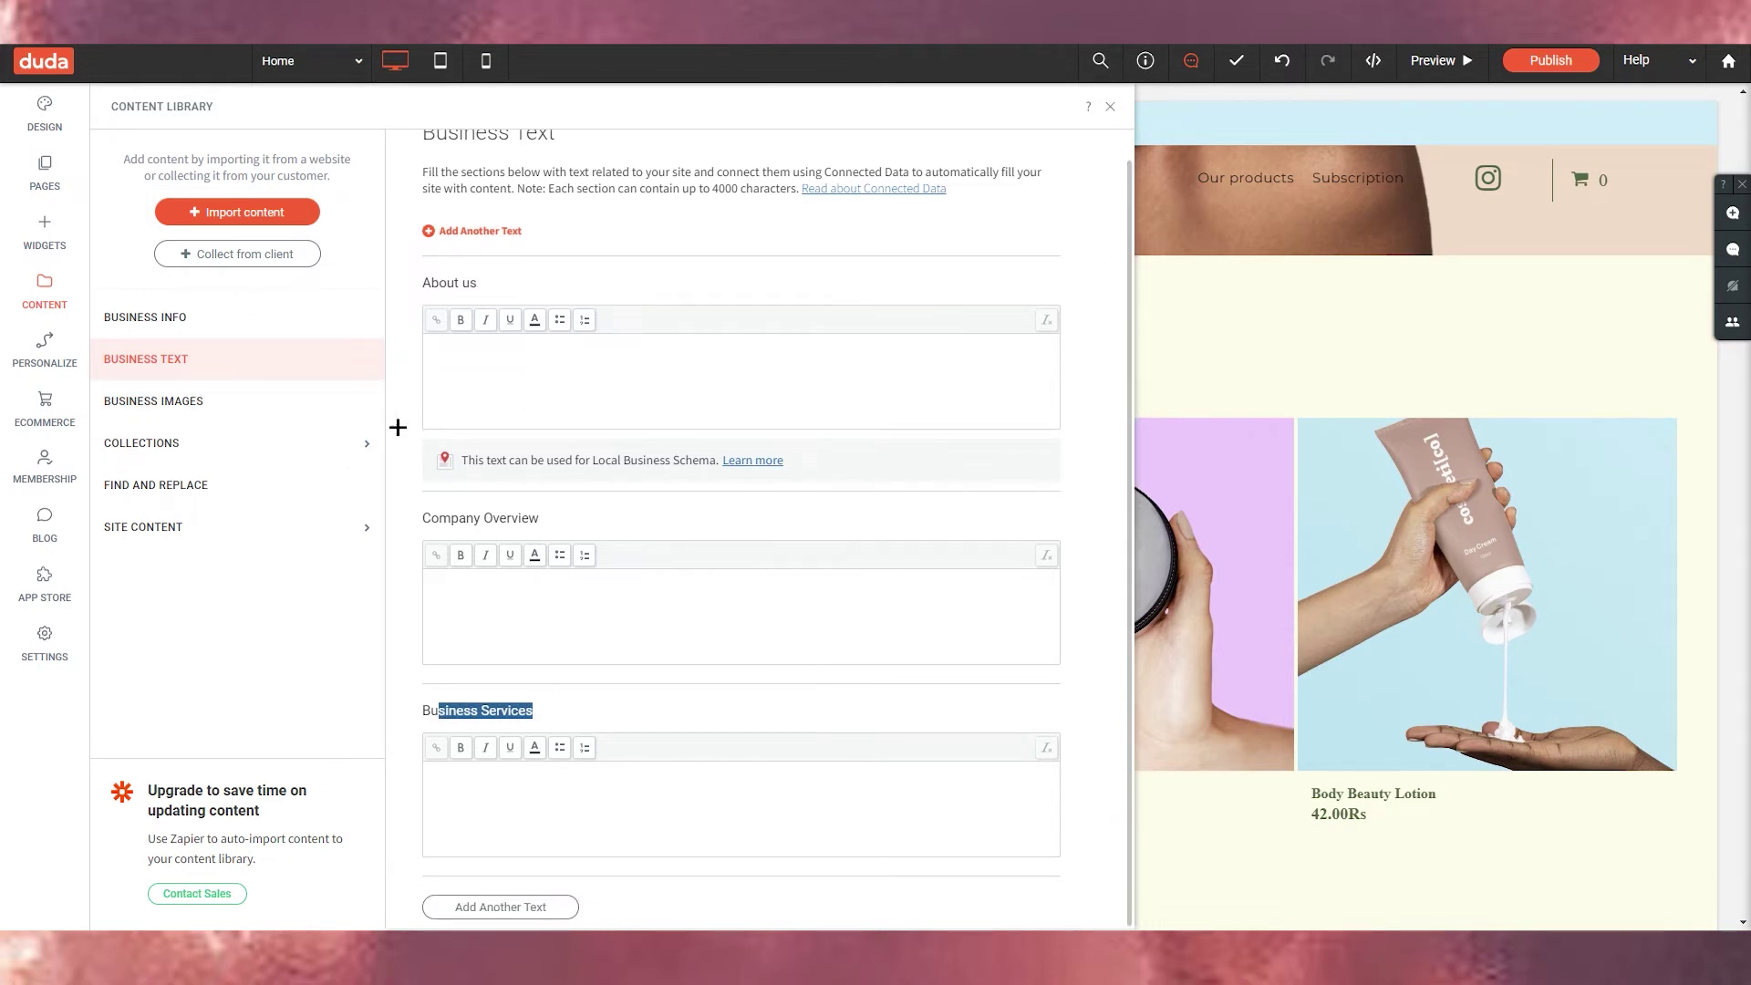
pyautogui.click(223, 402)
pyautogui.click(195, 444)
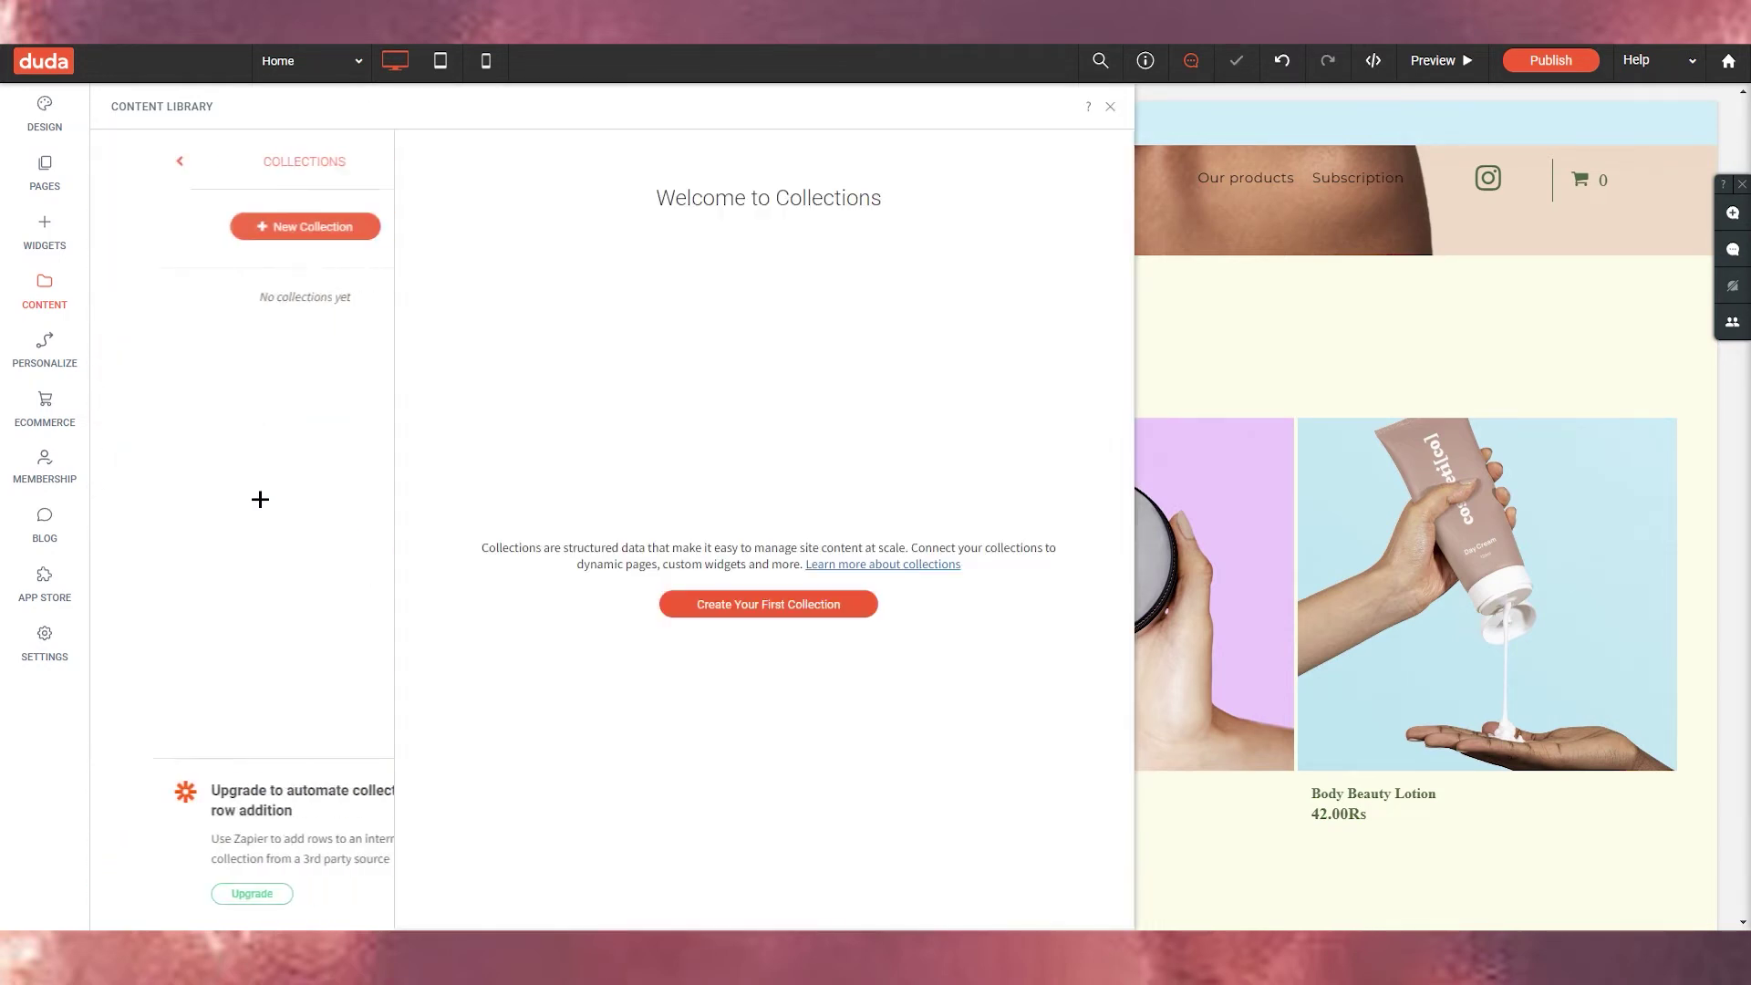
pyautogui.click(122, 160)
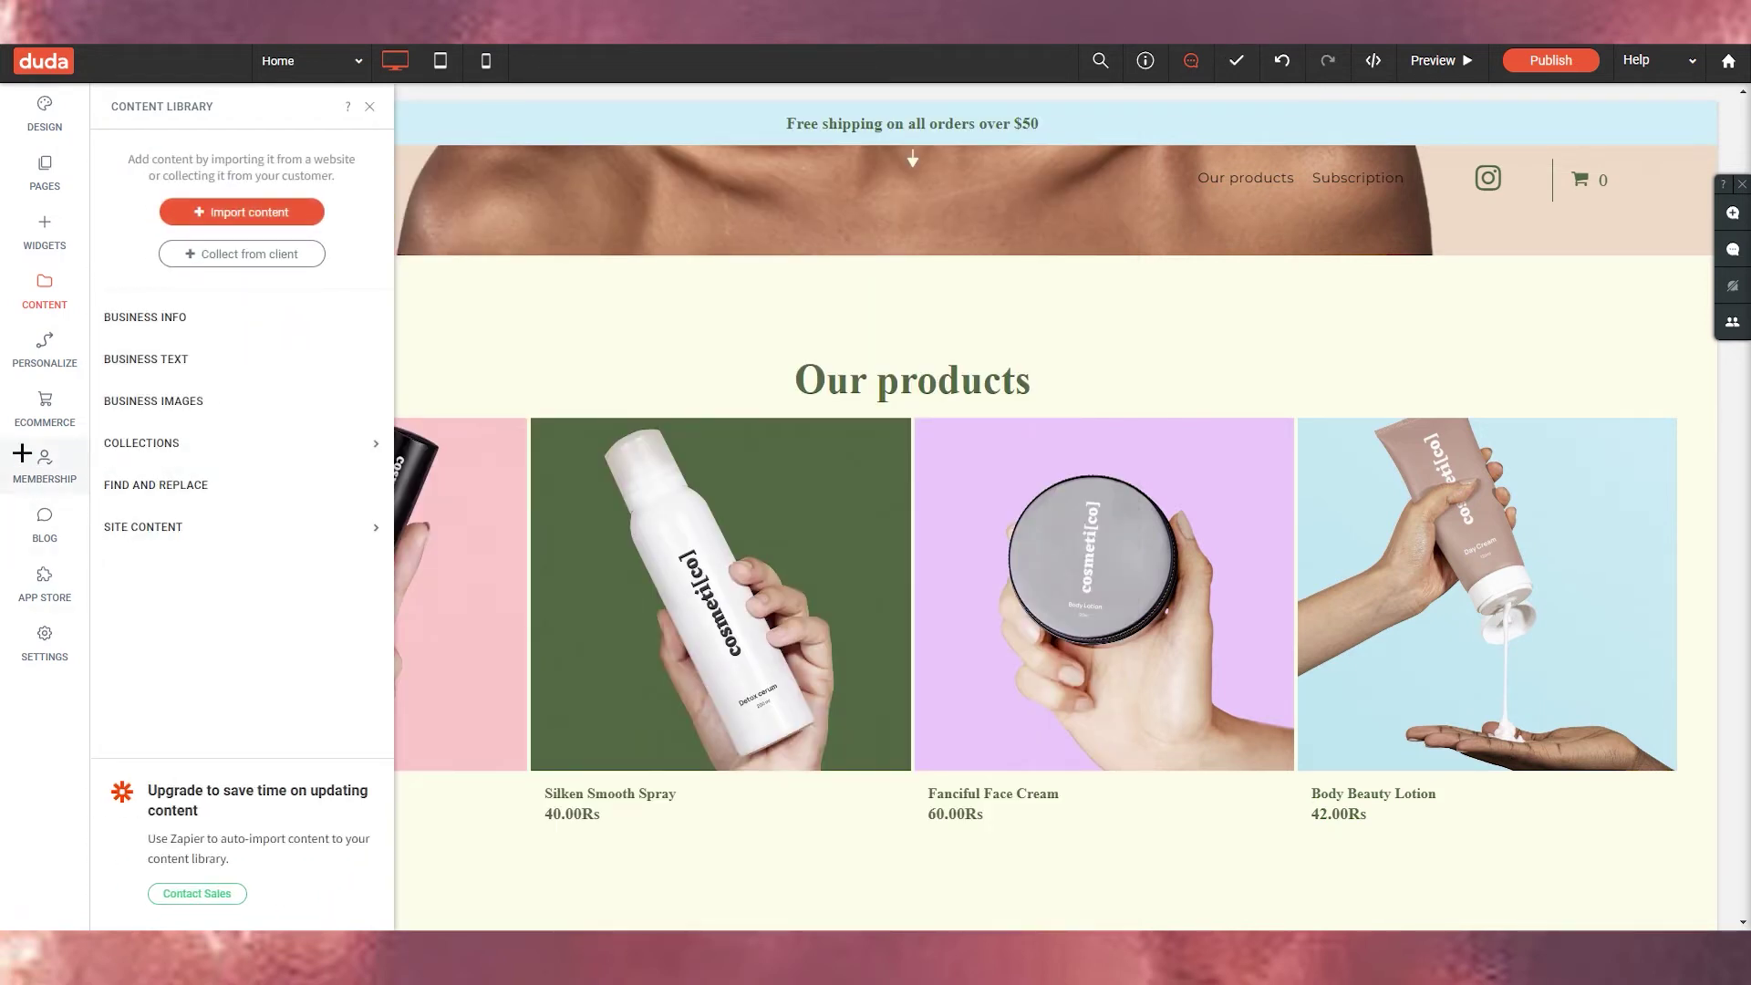
# - Examine the widget list, the eCommerce store options and the list of store pages
pyautogui.click(36, 228)
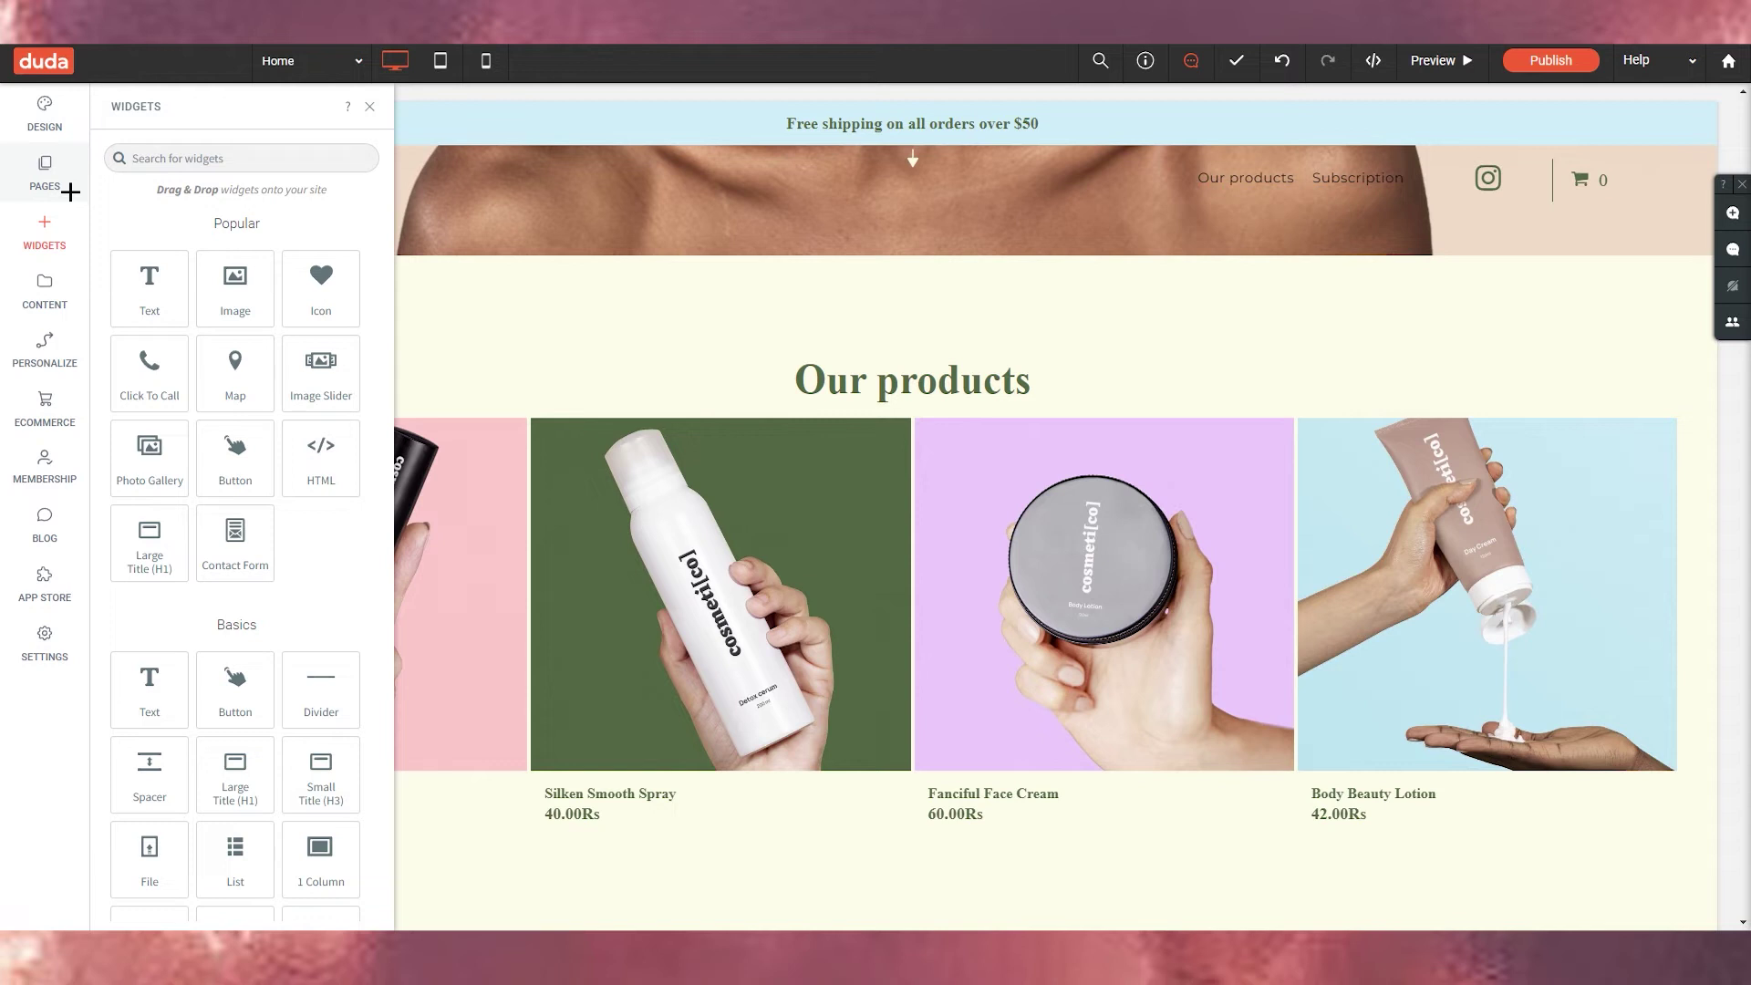
pyautogui.click(44, 409)
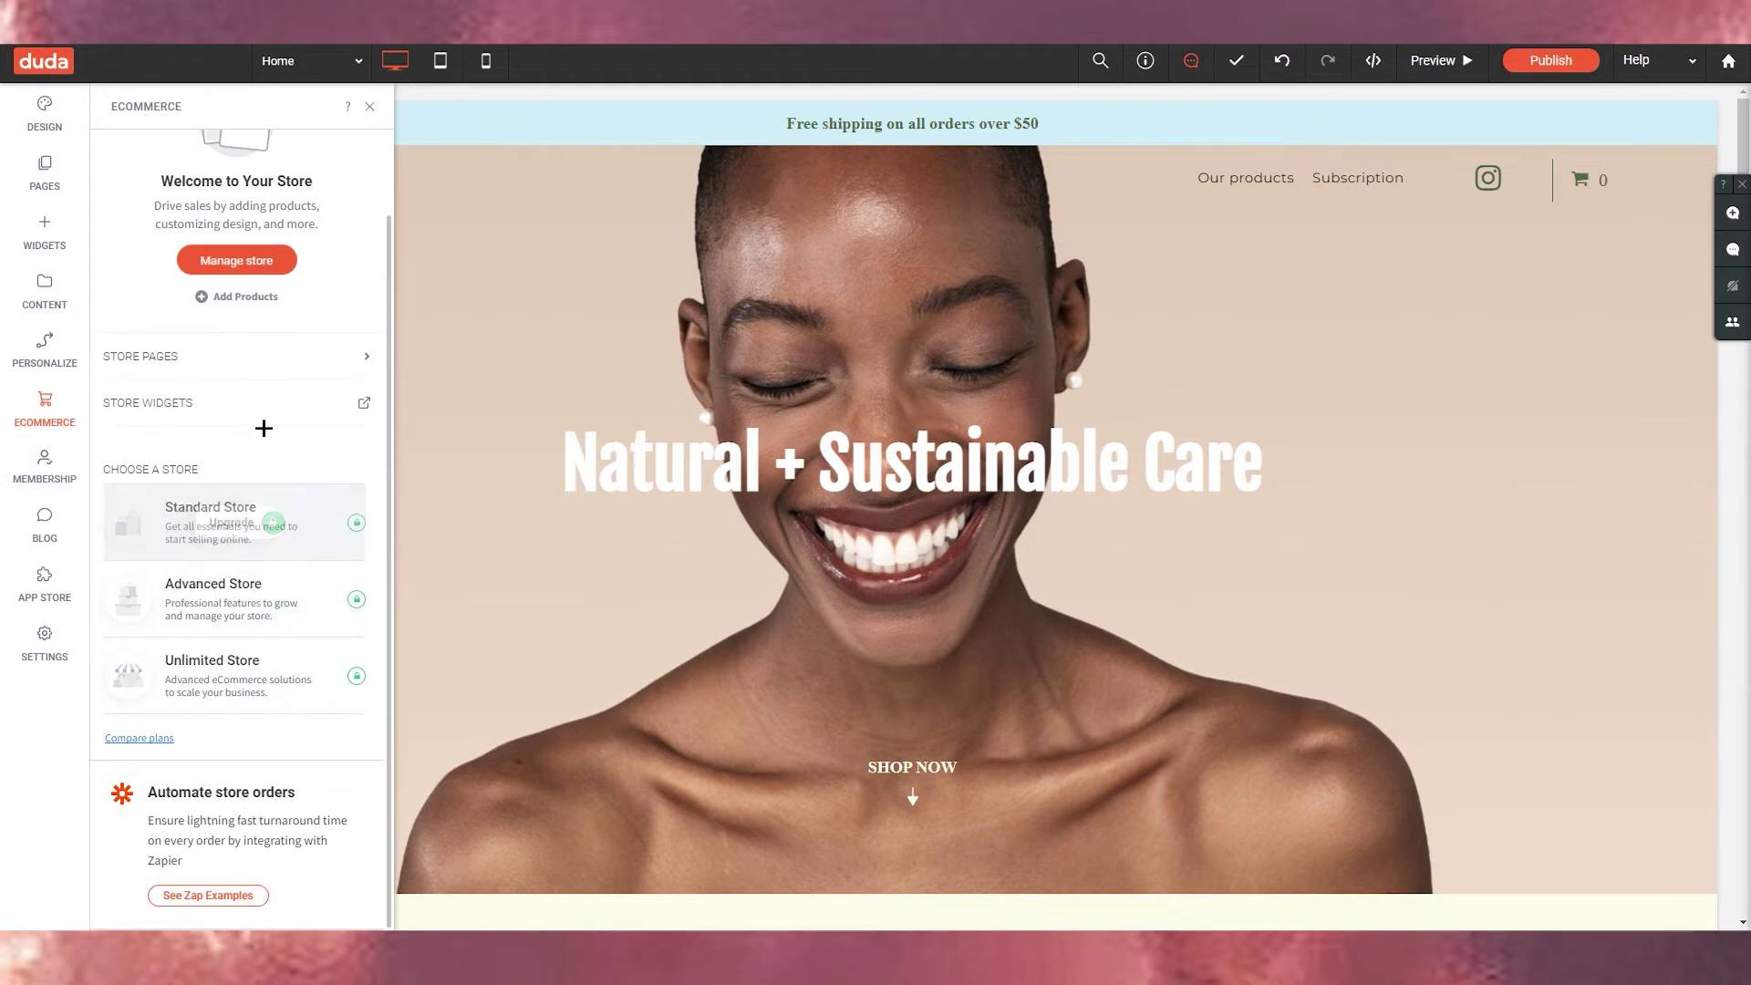
pyautogui.click(361, 356)
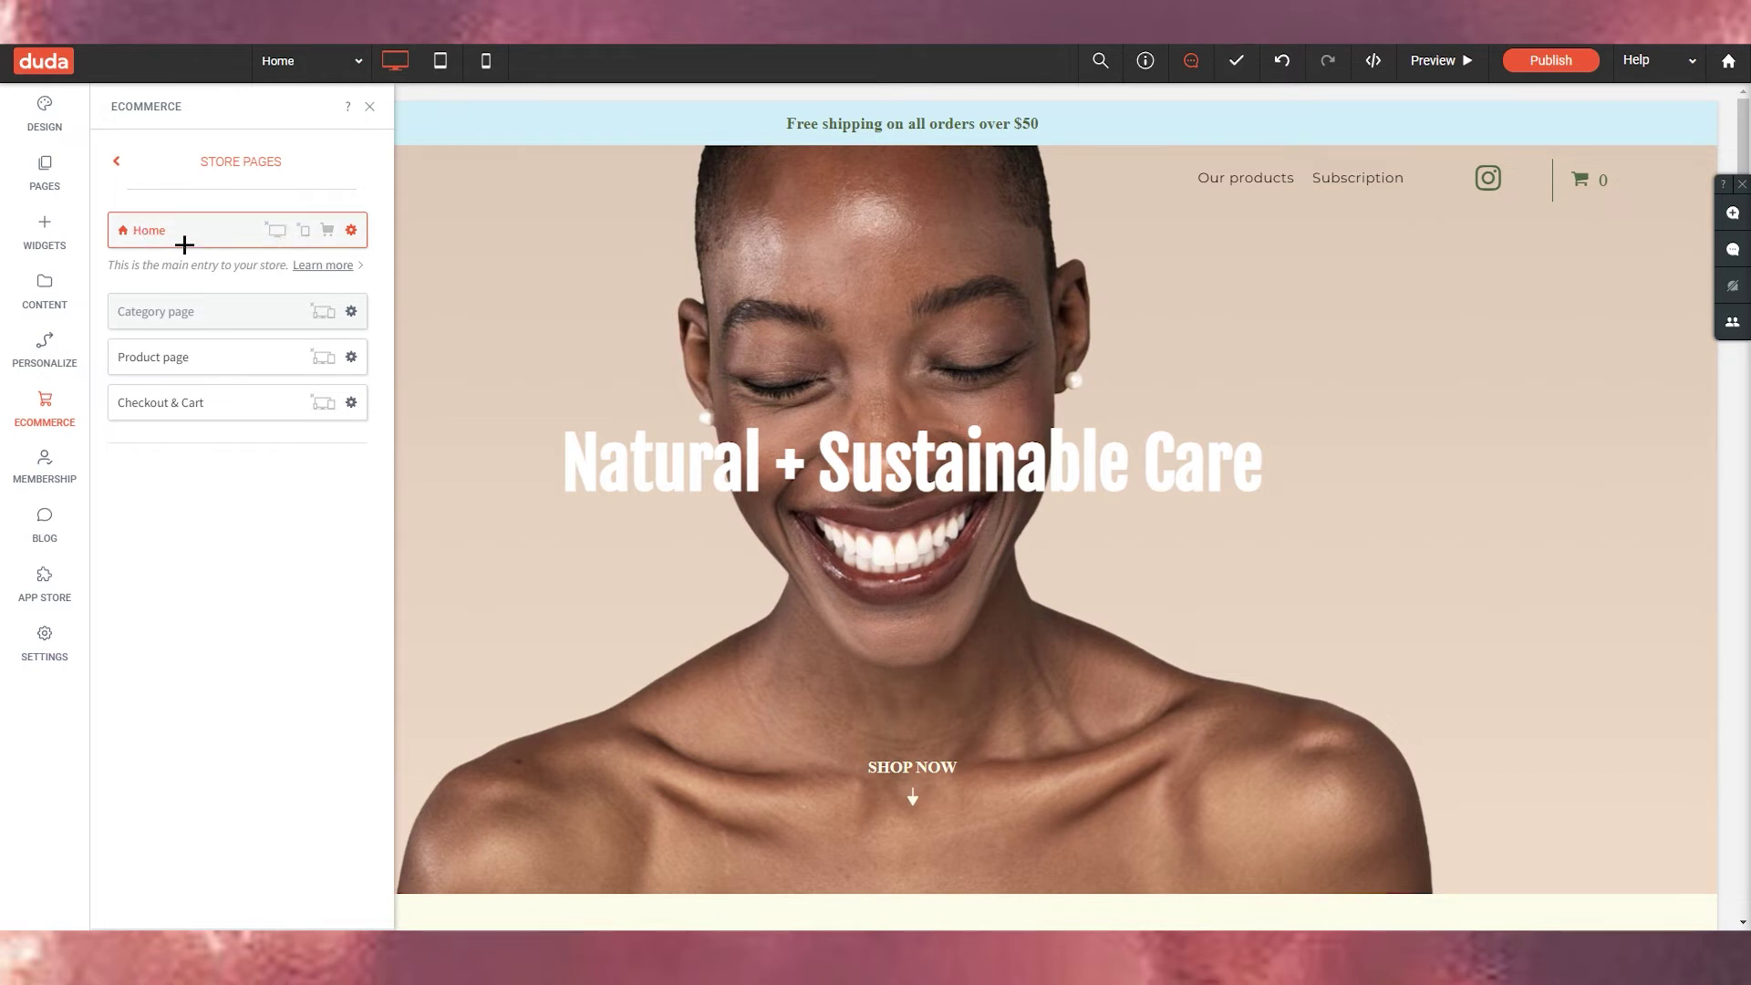
pyautogui.moveTo(154, 305)
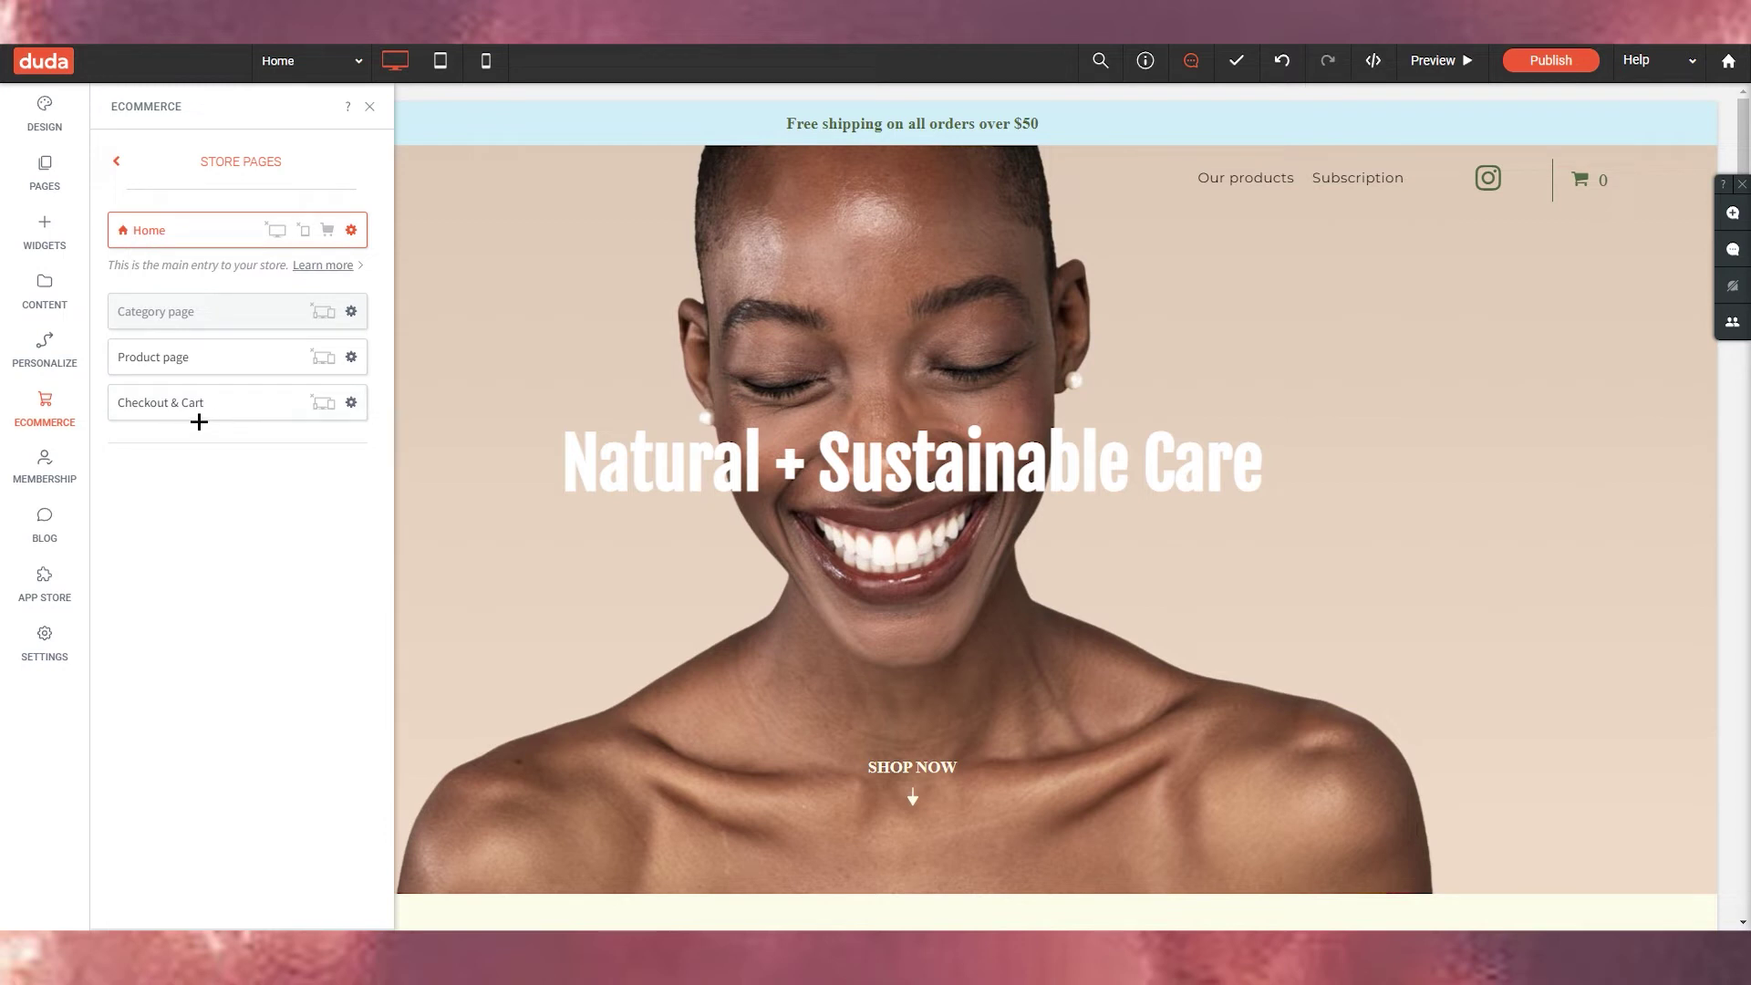
pyautogui.click(118, 163)
# - Delete all sample products from the store's product catalog
pyautogui.click(238, 394)
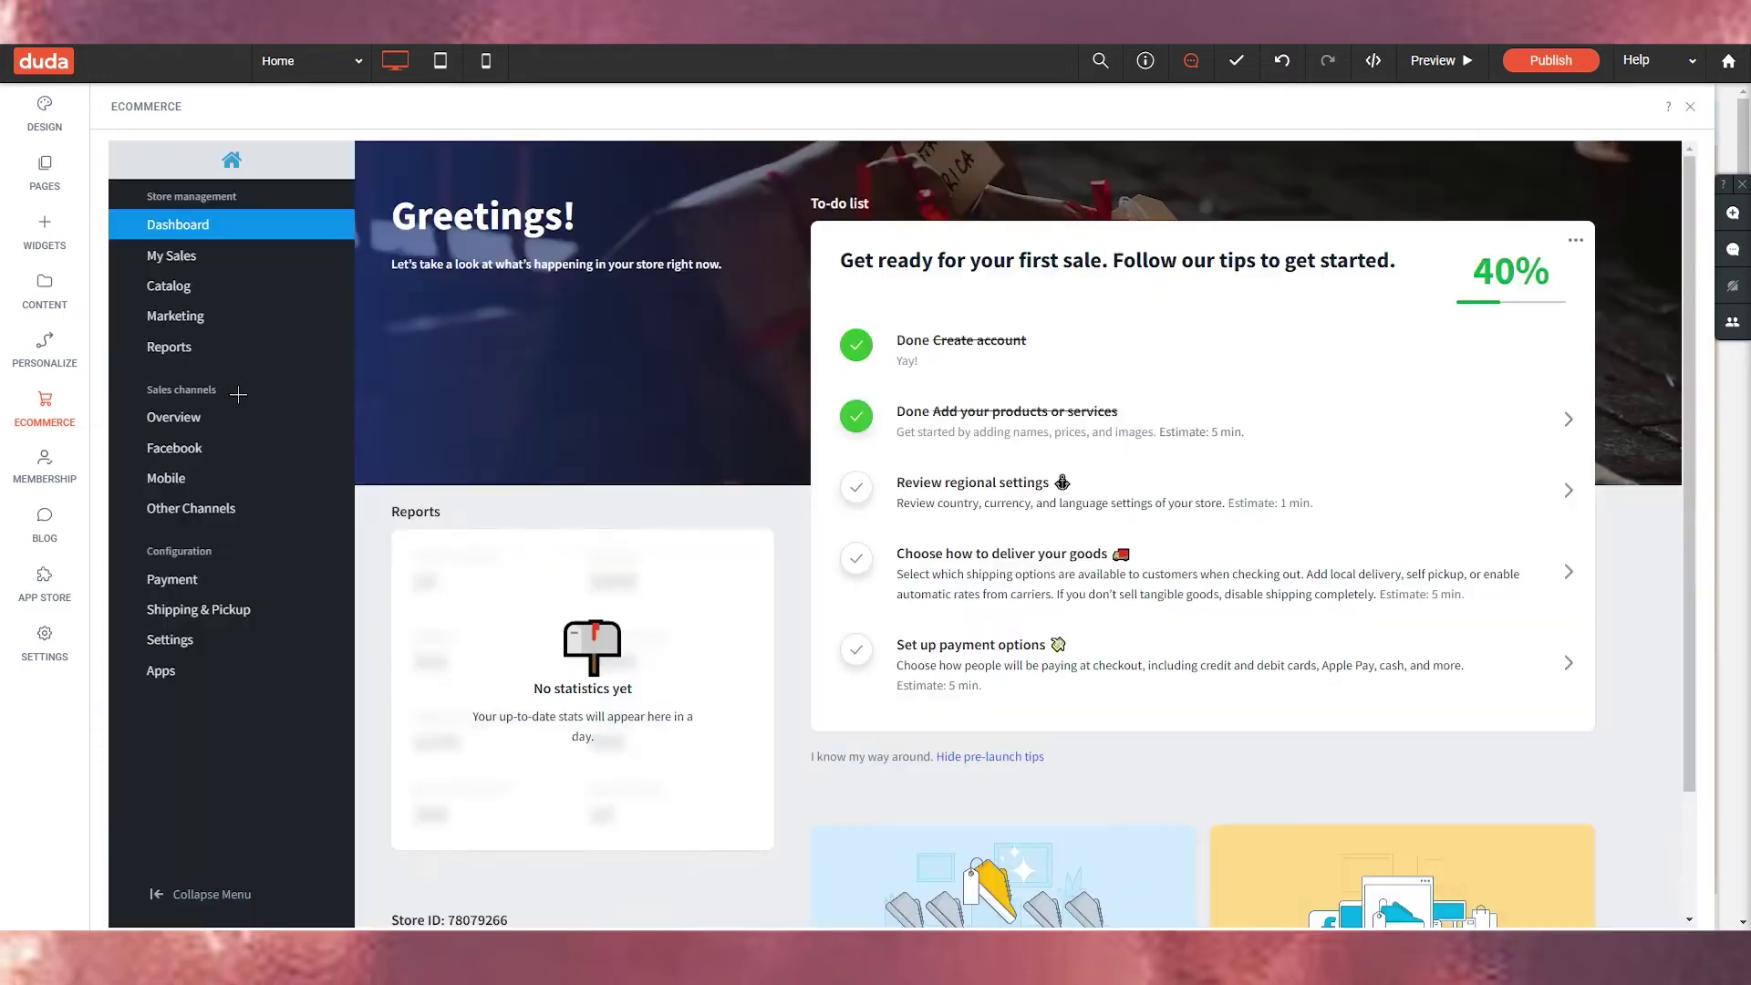
pyautogui.click(182, 281)
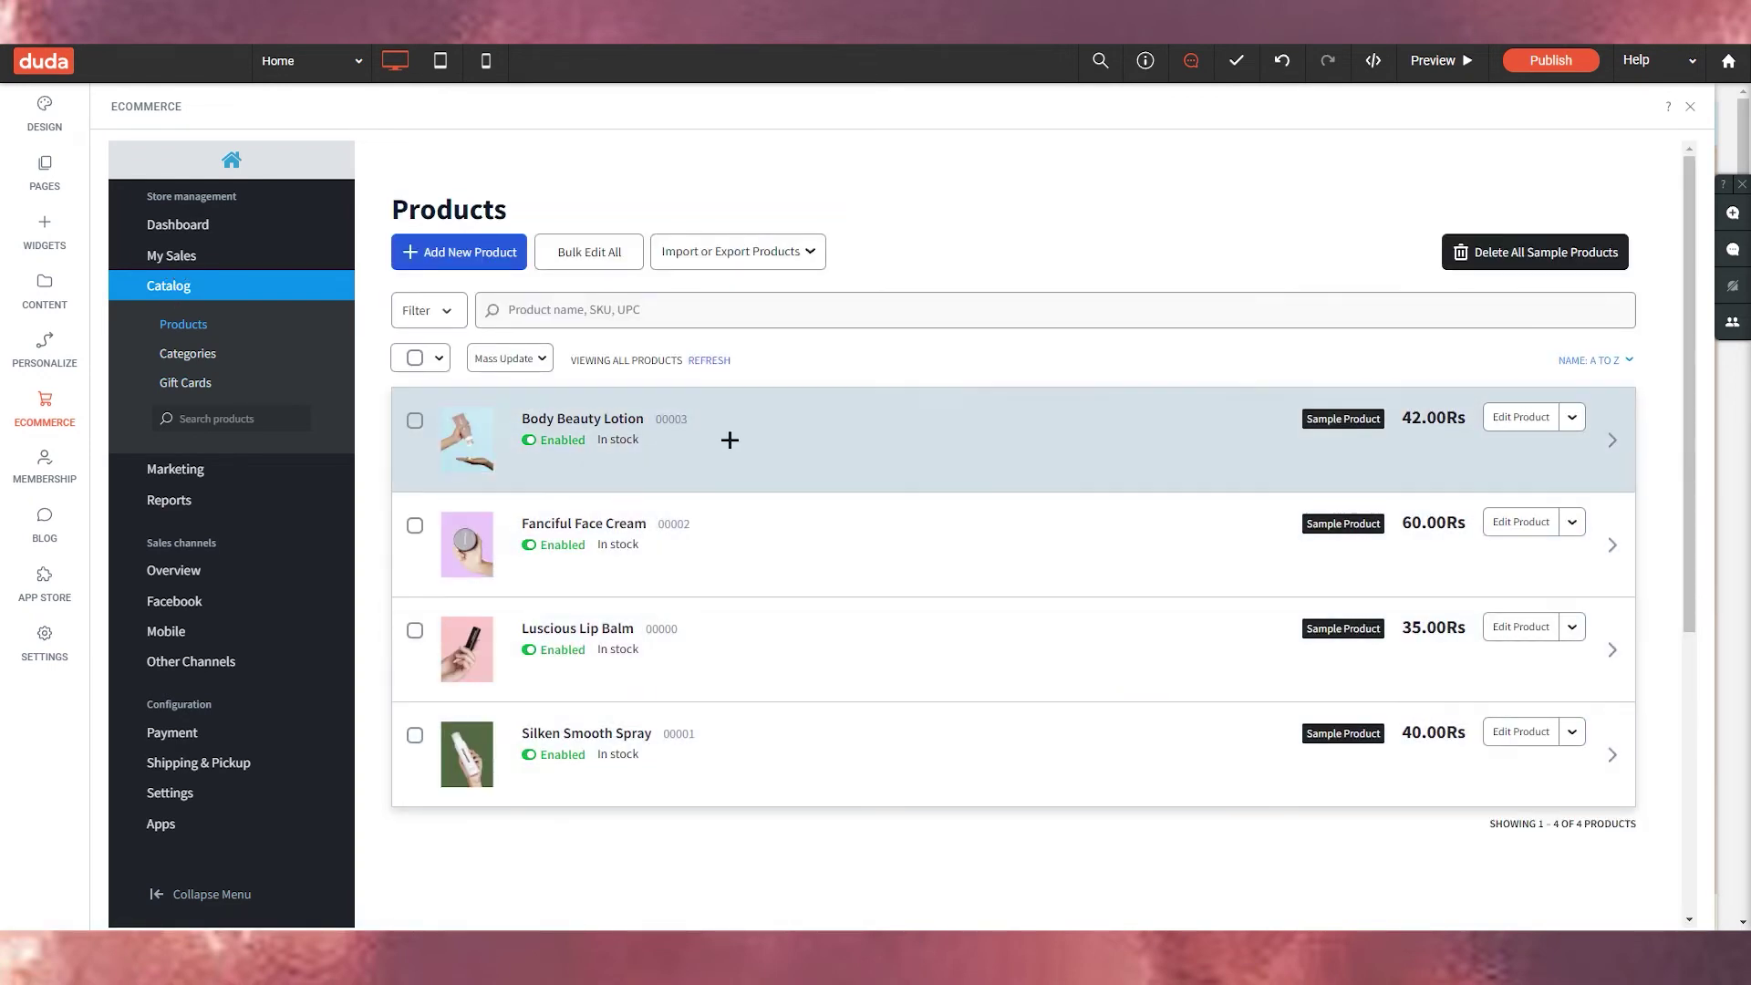
pyautogui.click(1532, 243)
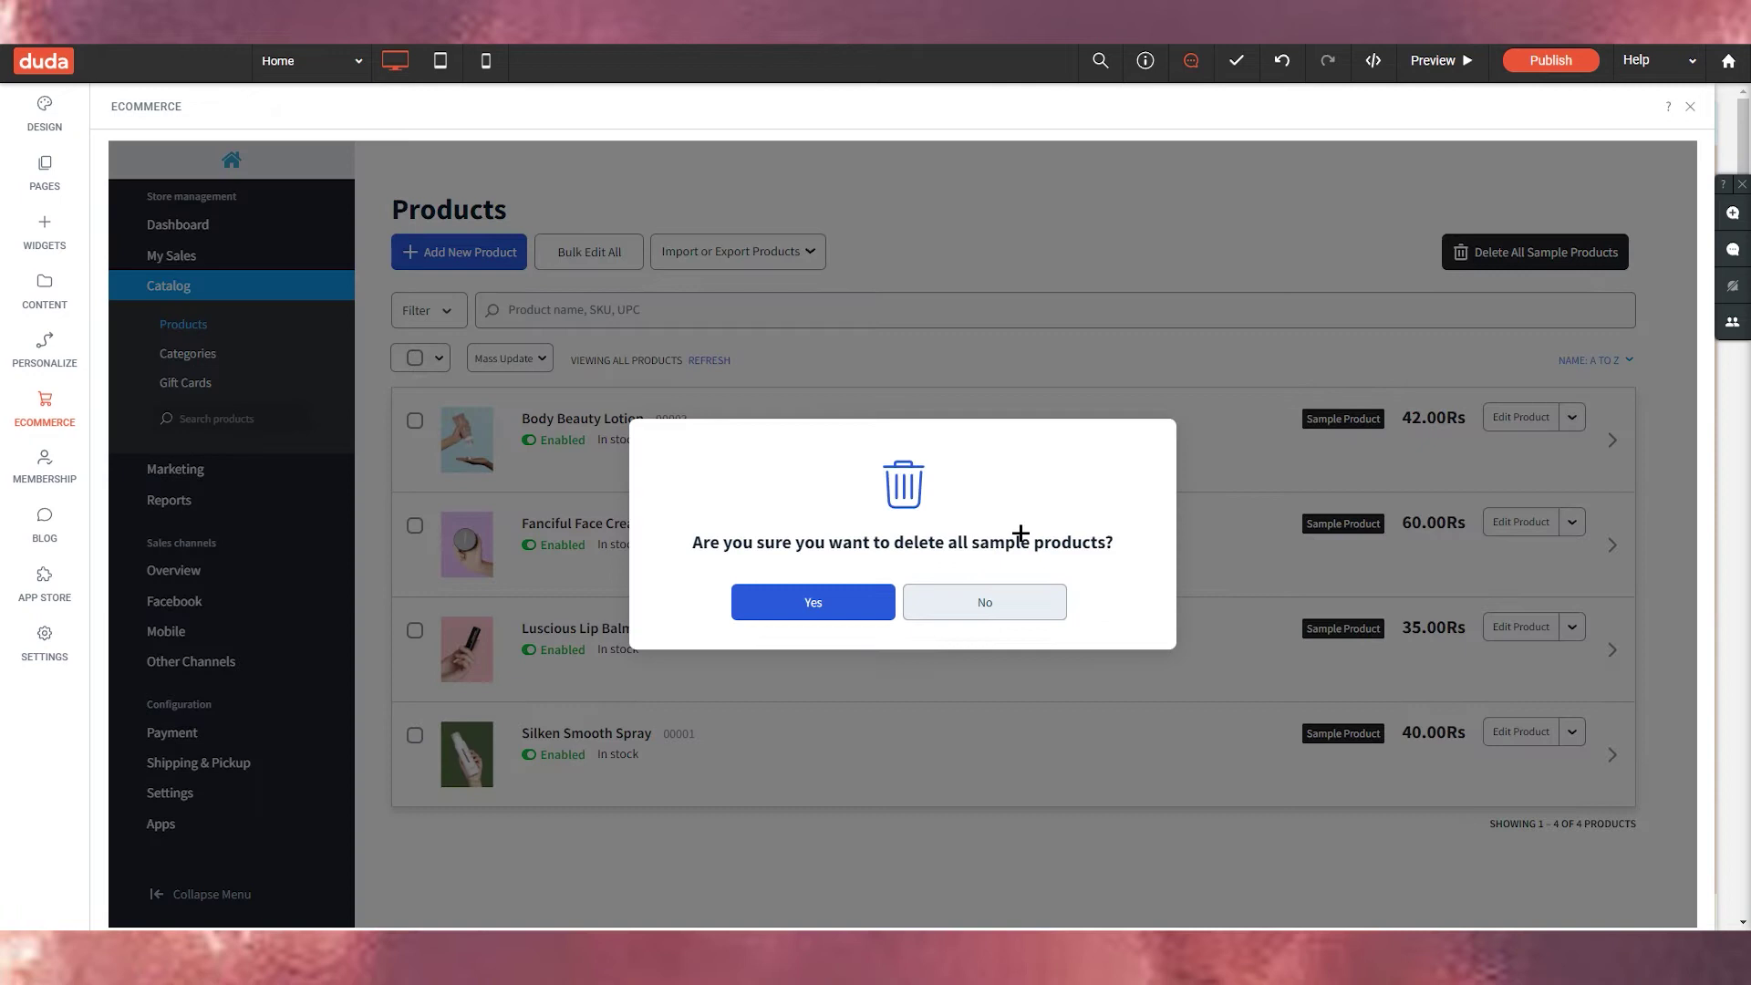
pyautogui.click(785, 598)
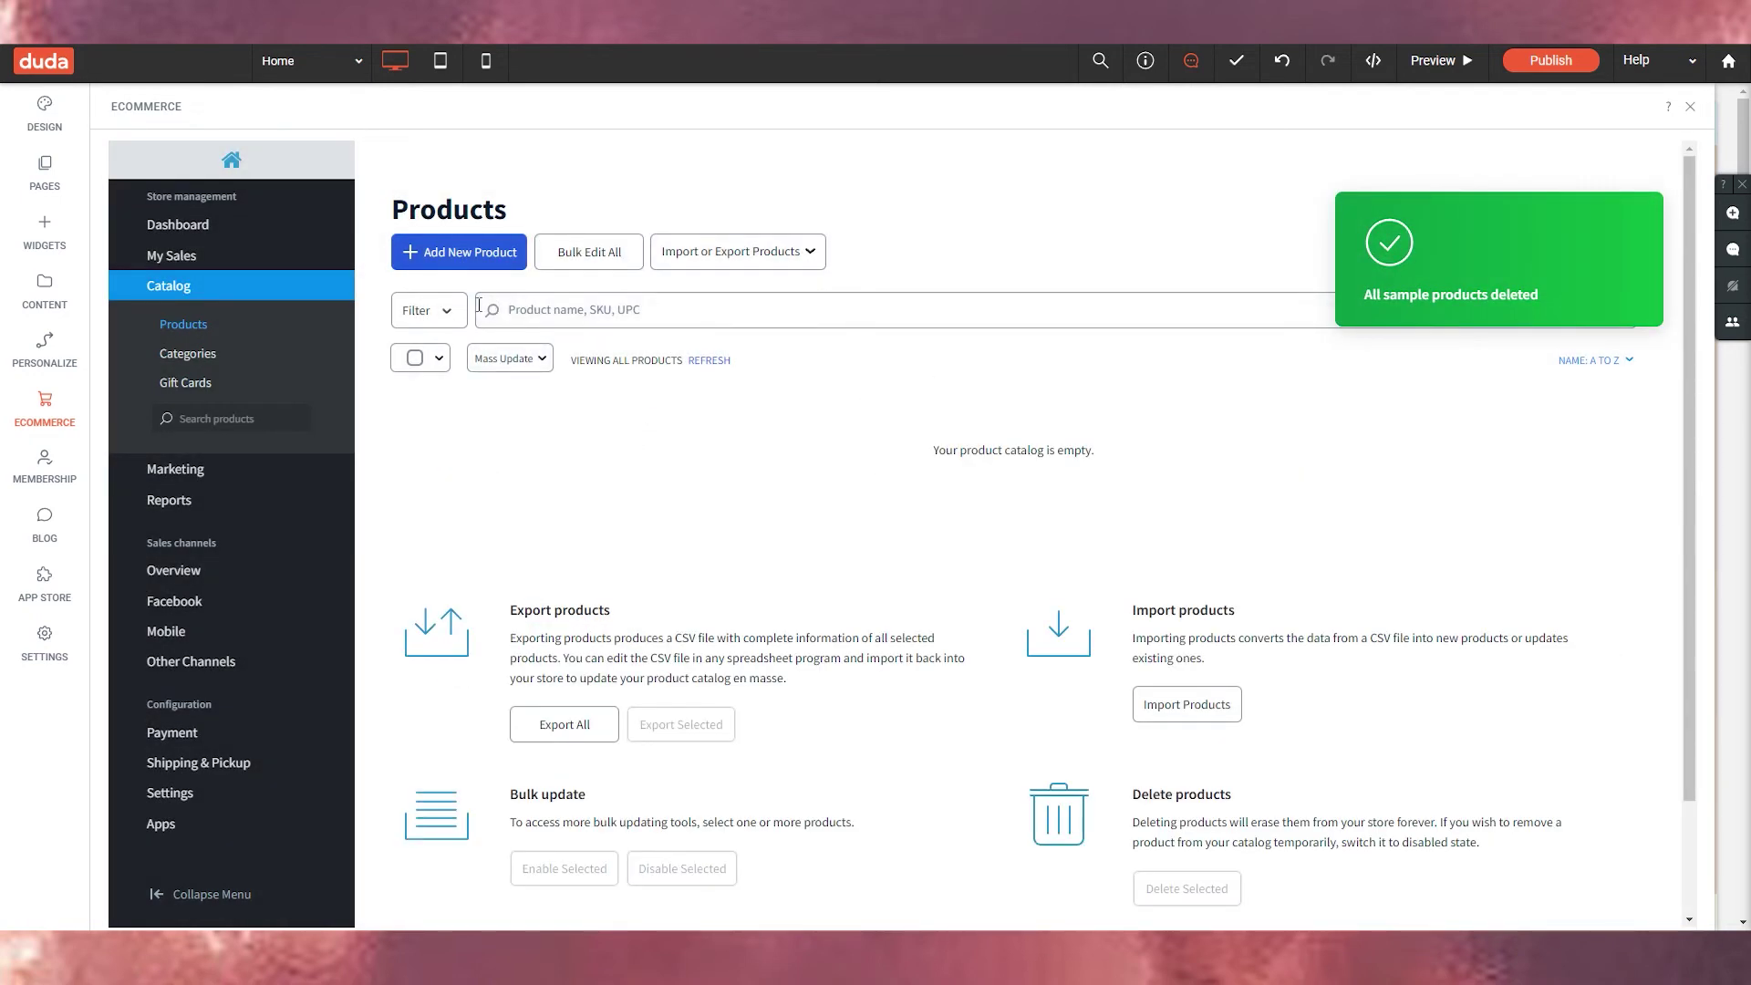
# - Examine the form for adding a new product and leave it without creating one
pyautogui.click(458, 252)
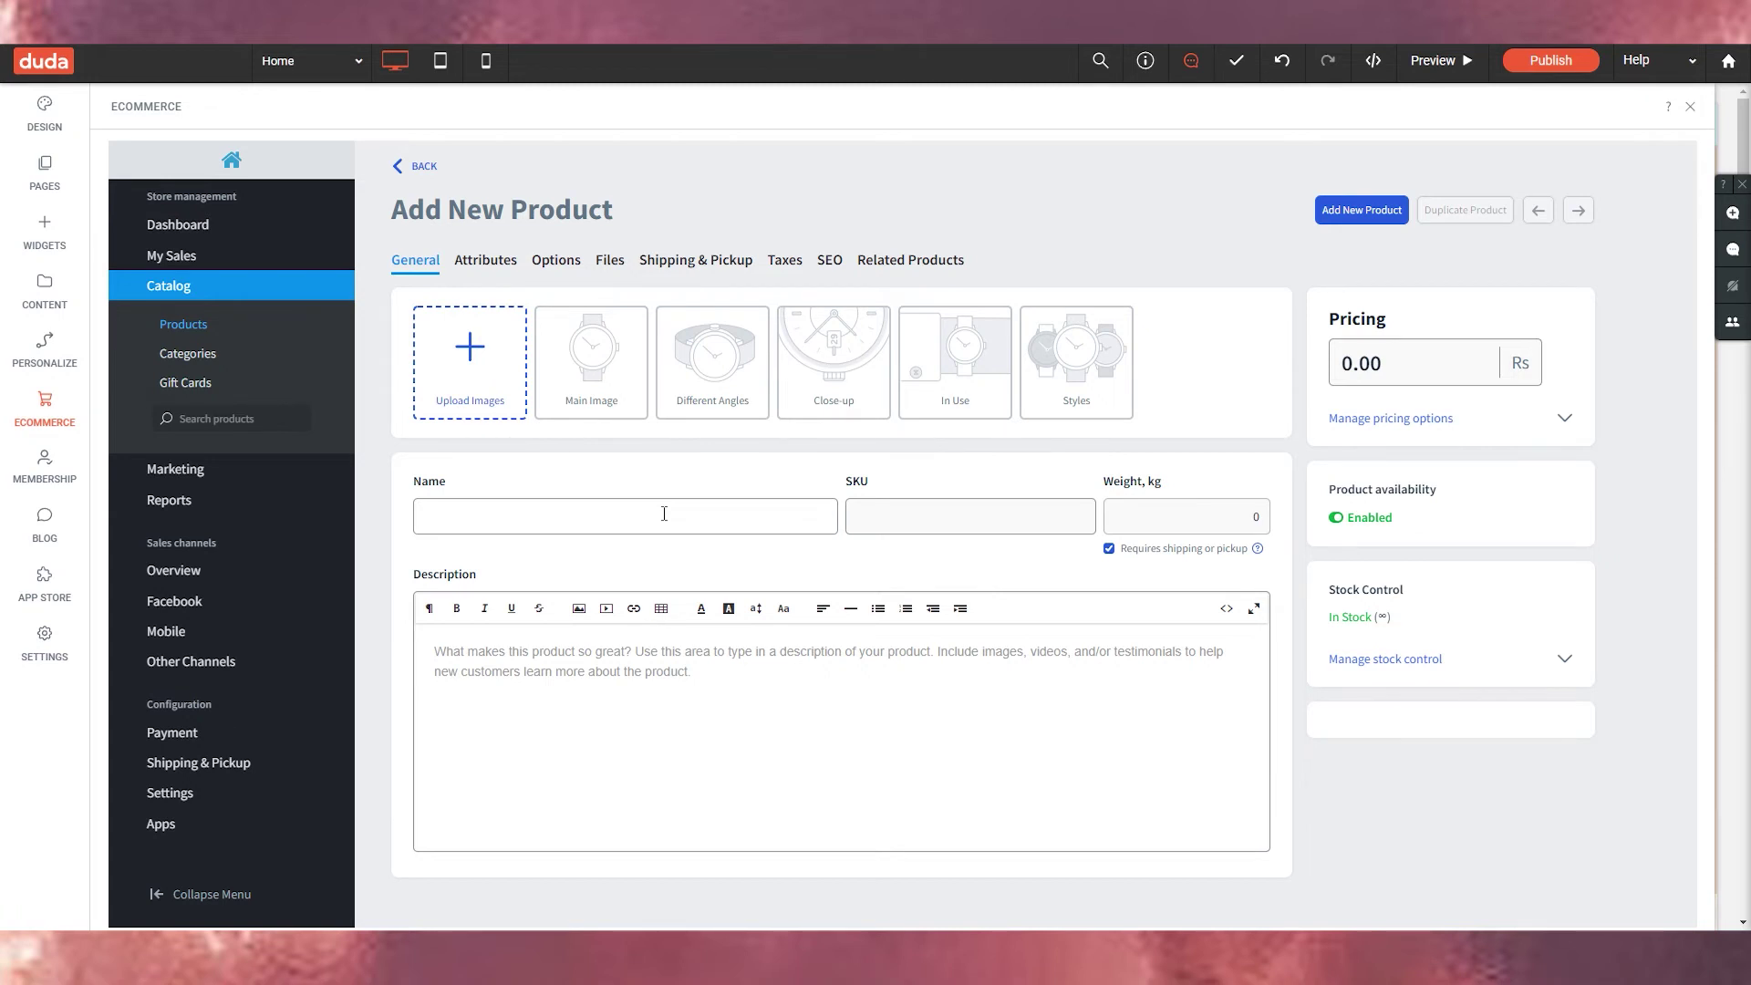
pyautogui.click(664, 513)
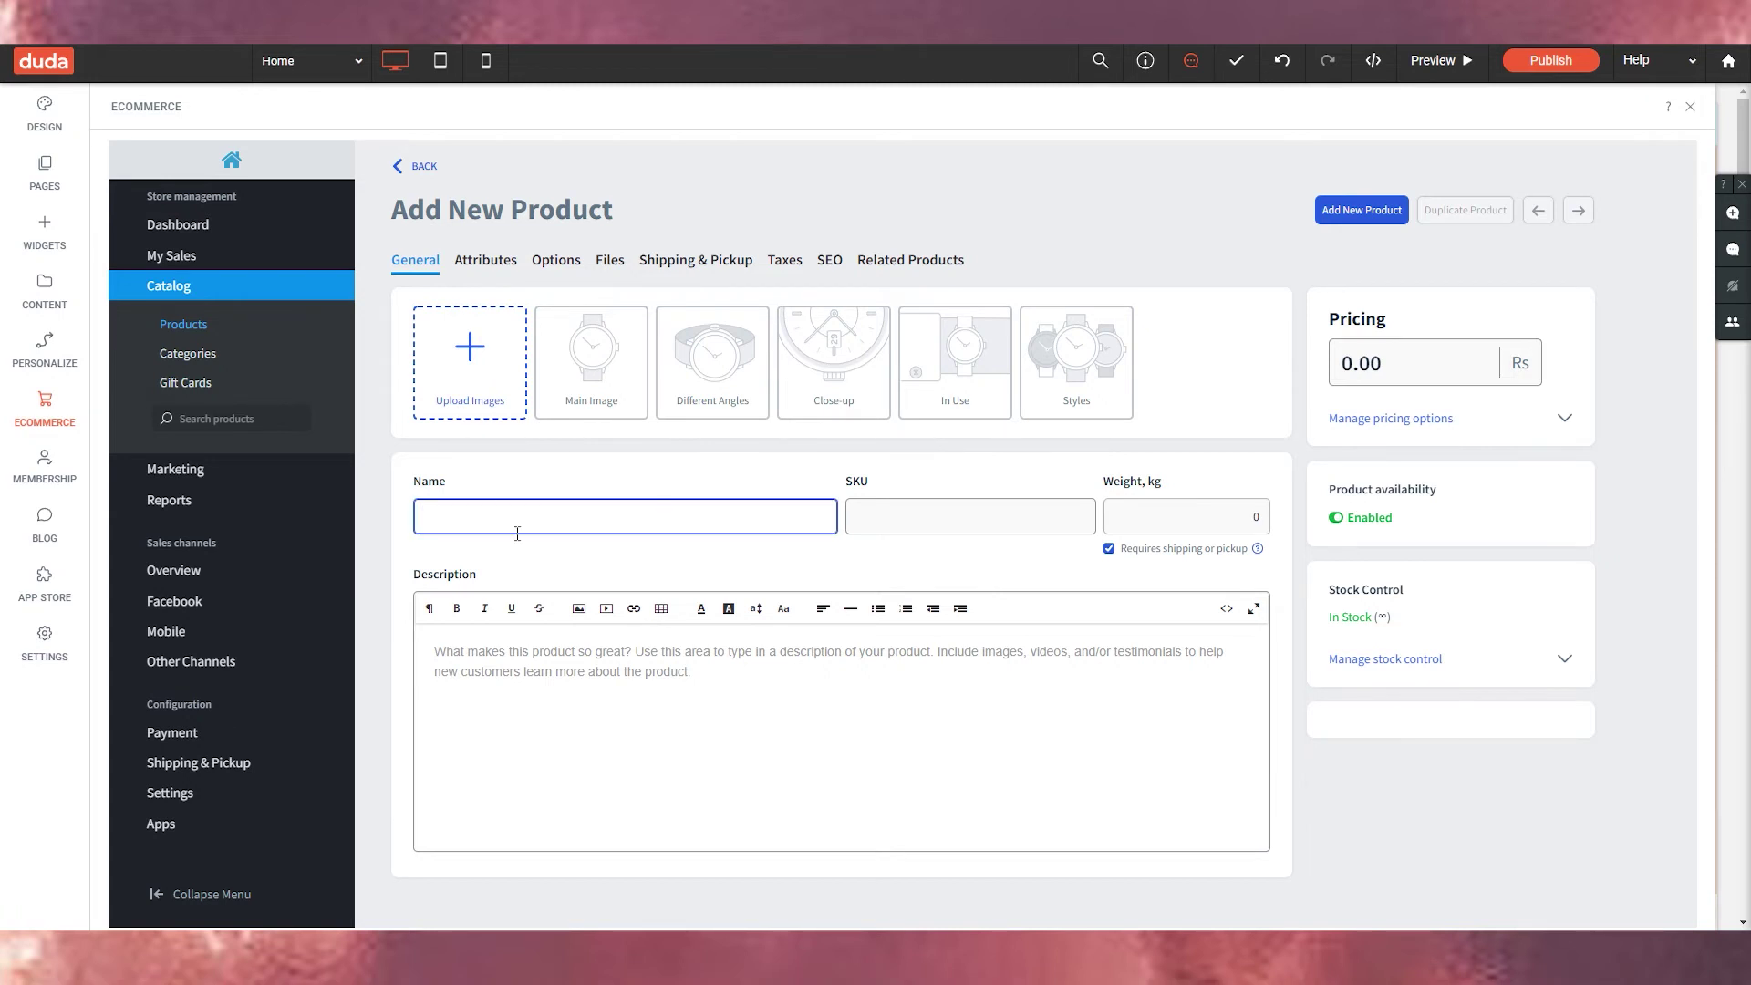
pyautogui.click(977, 797)
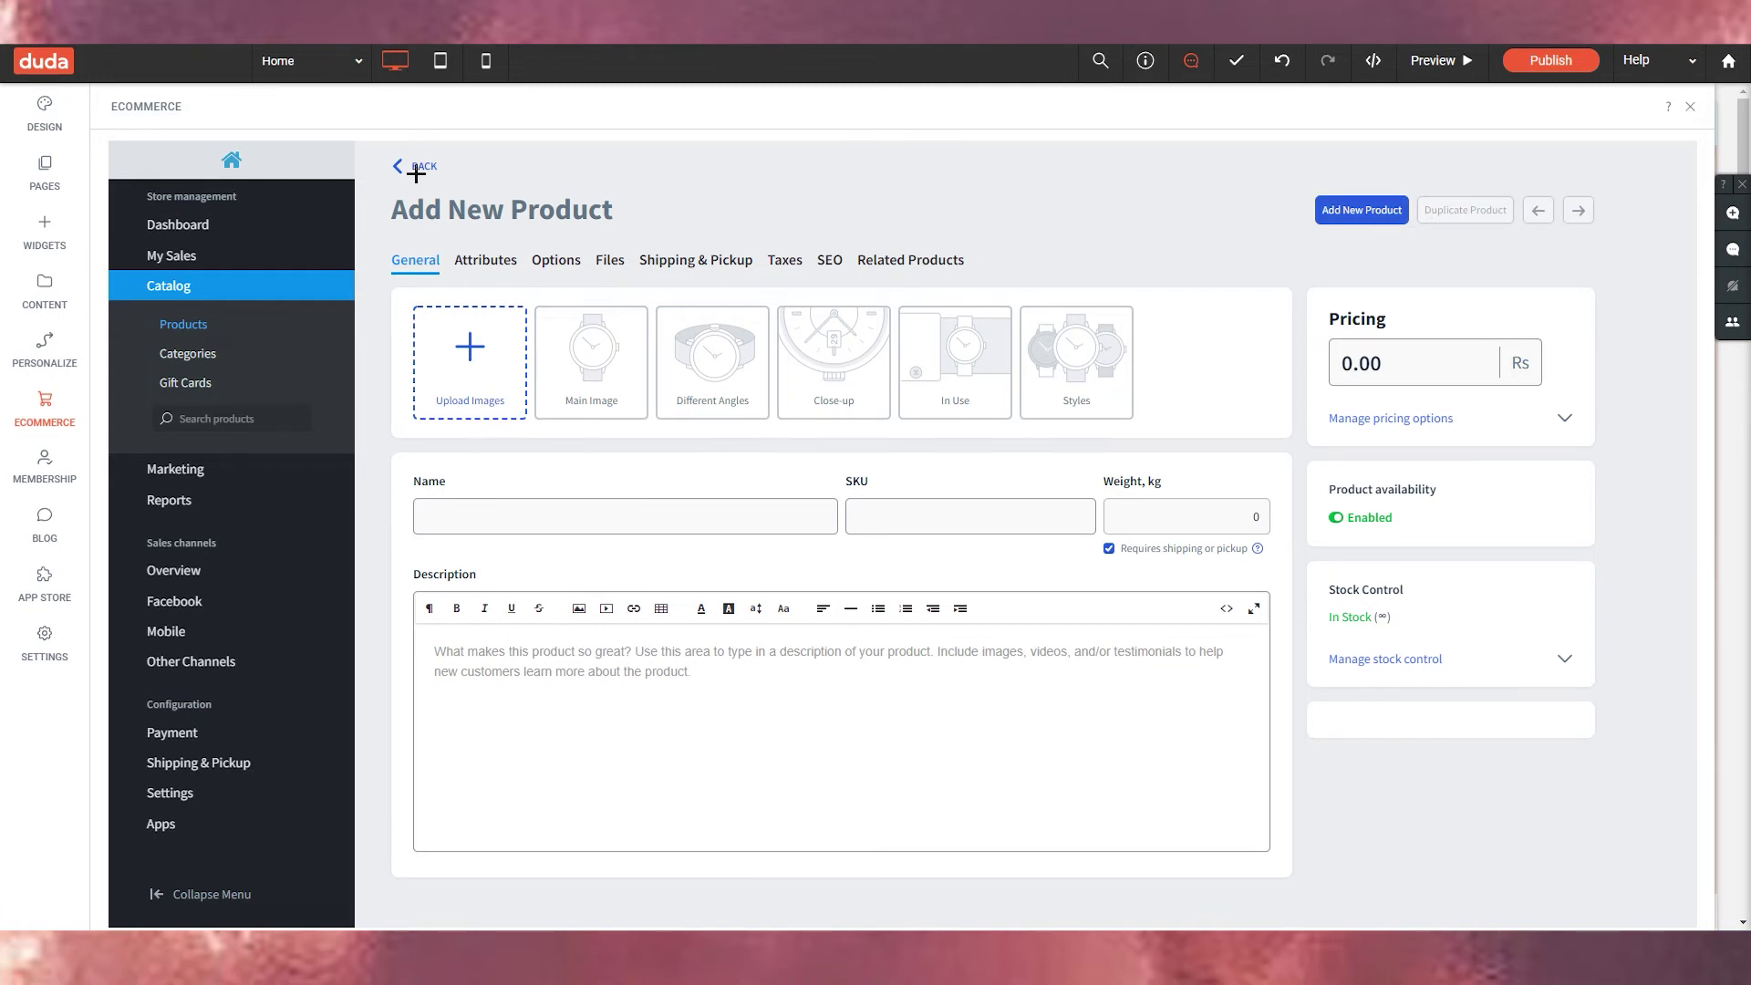
pyautogui.click(40, 398)
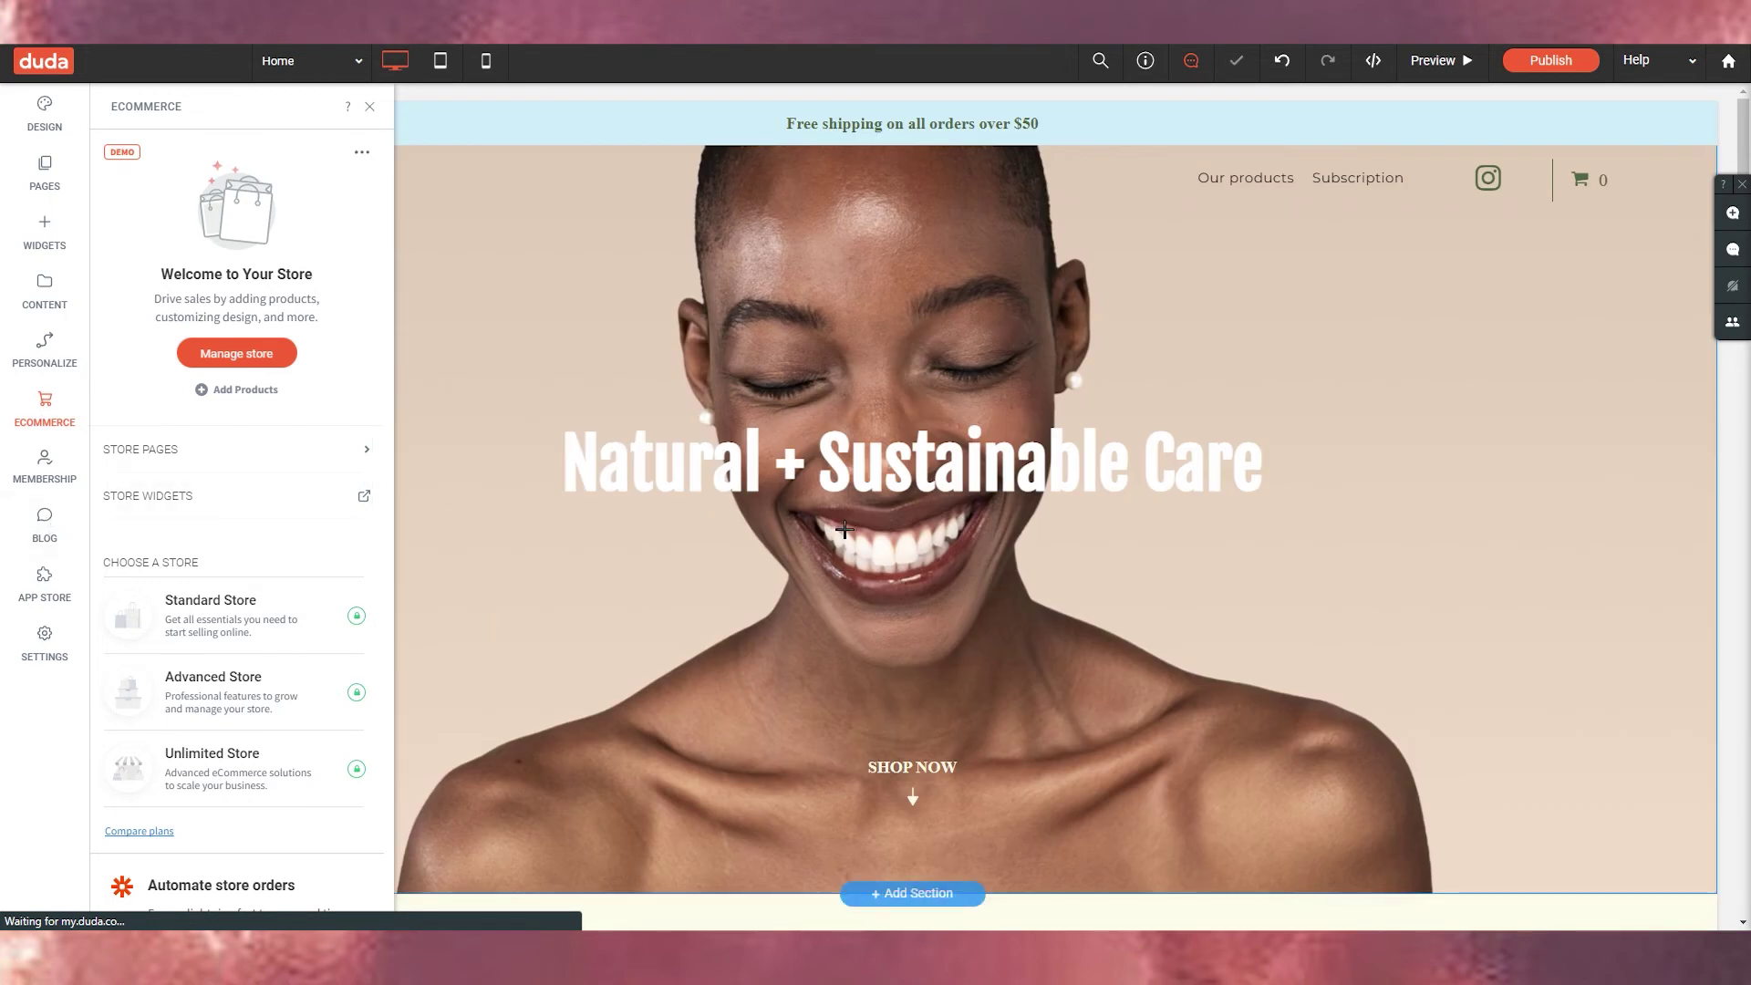
# - Check the Our products gallery and customer reviews on the home page, along with the blog manager
pyautogui.scroll(-7, 844, 529)
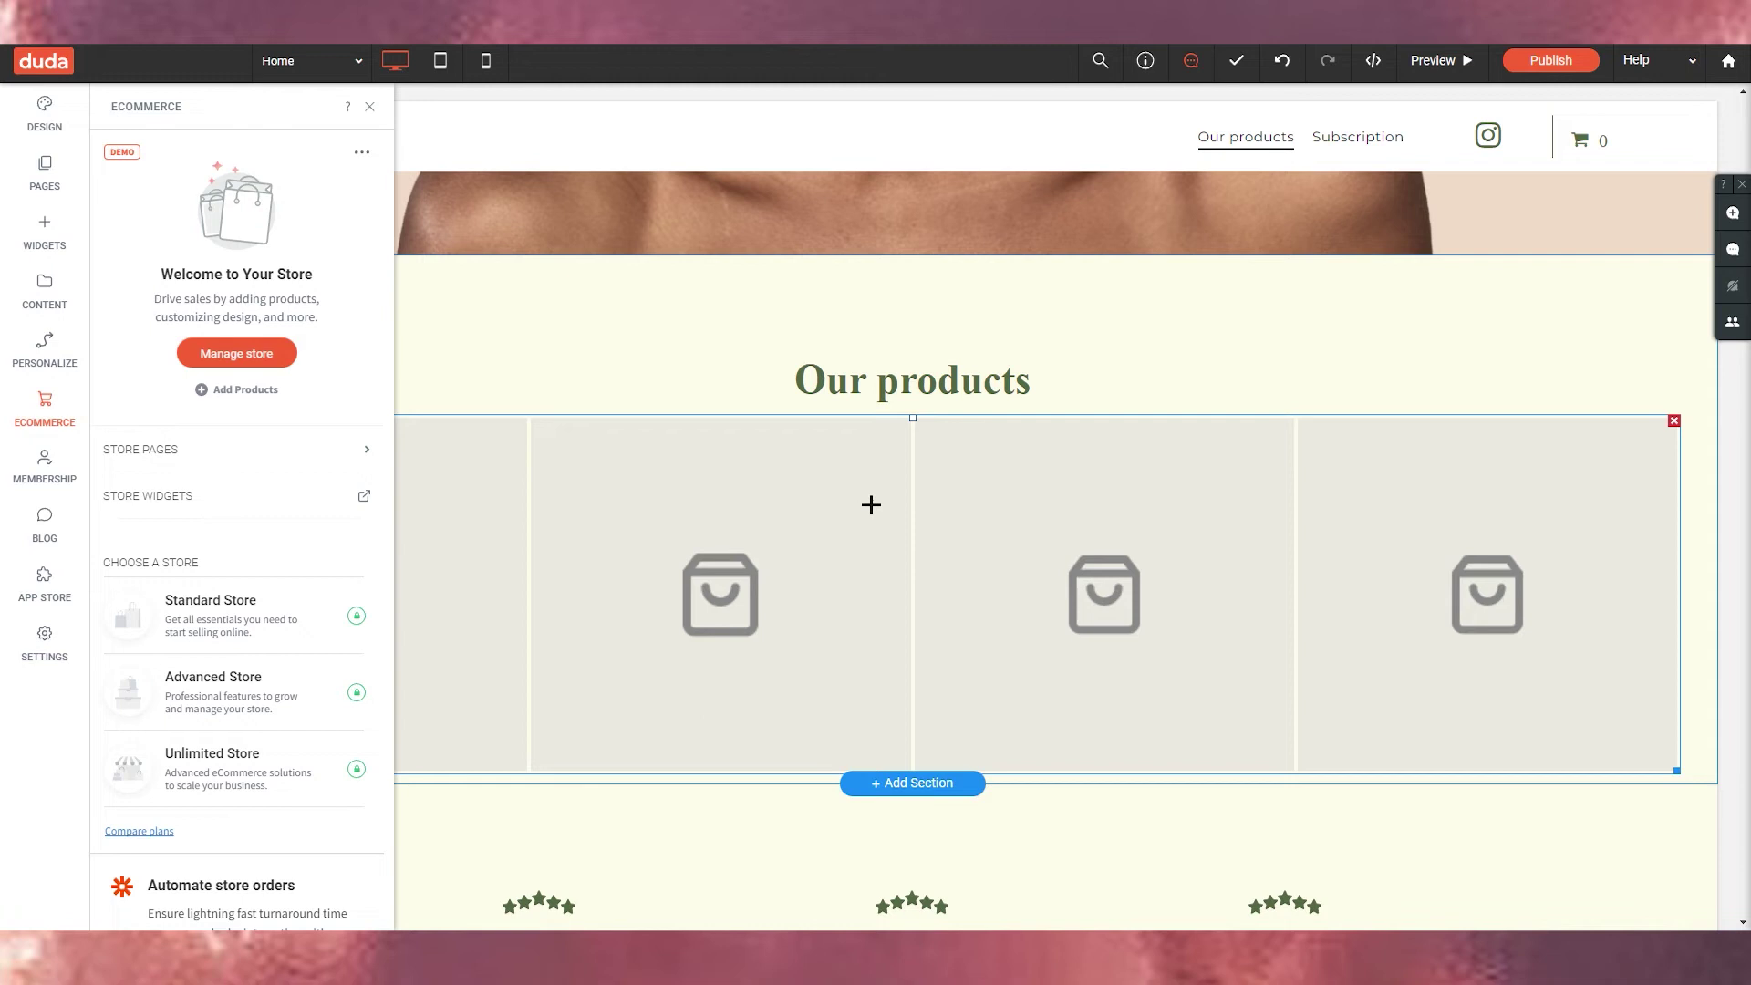
pyautogui.click(51, 504)
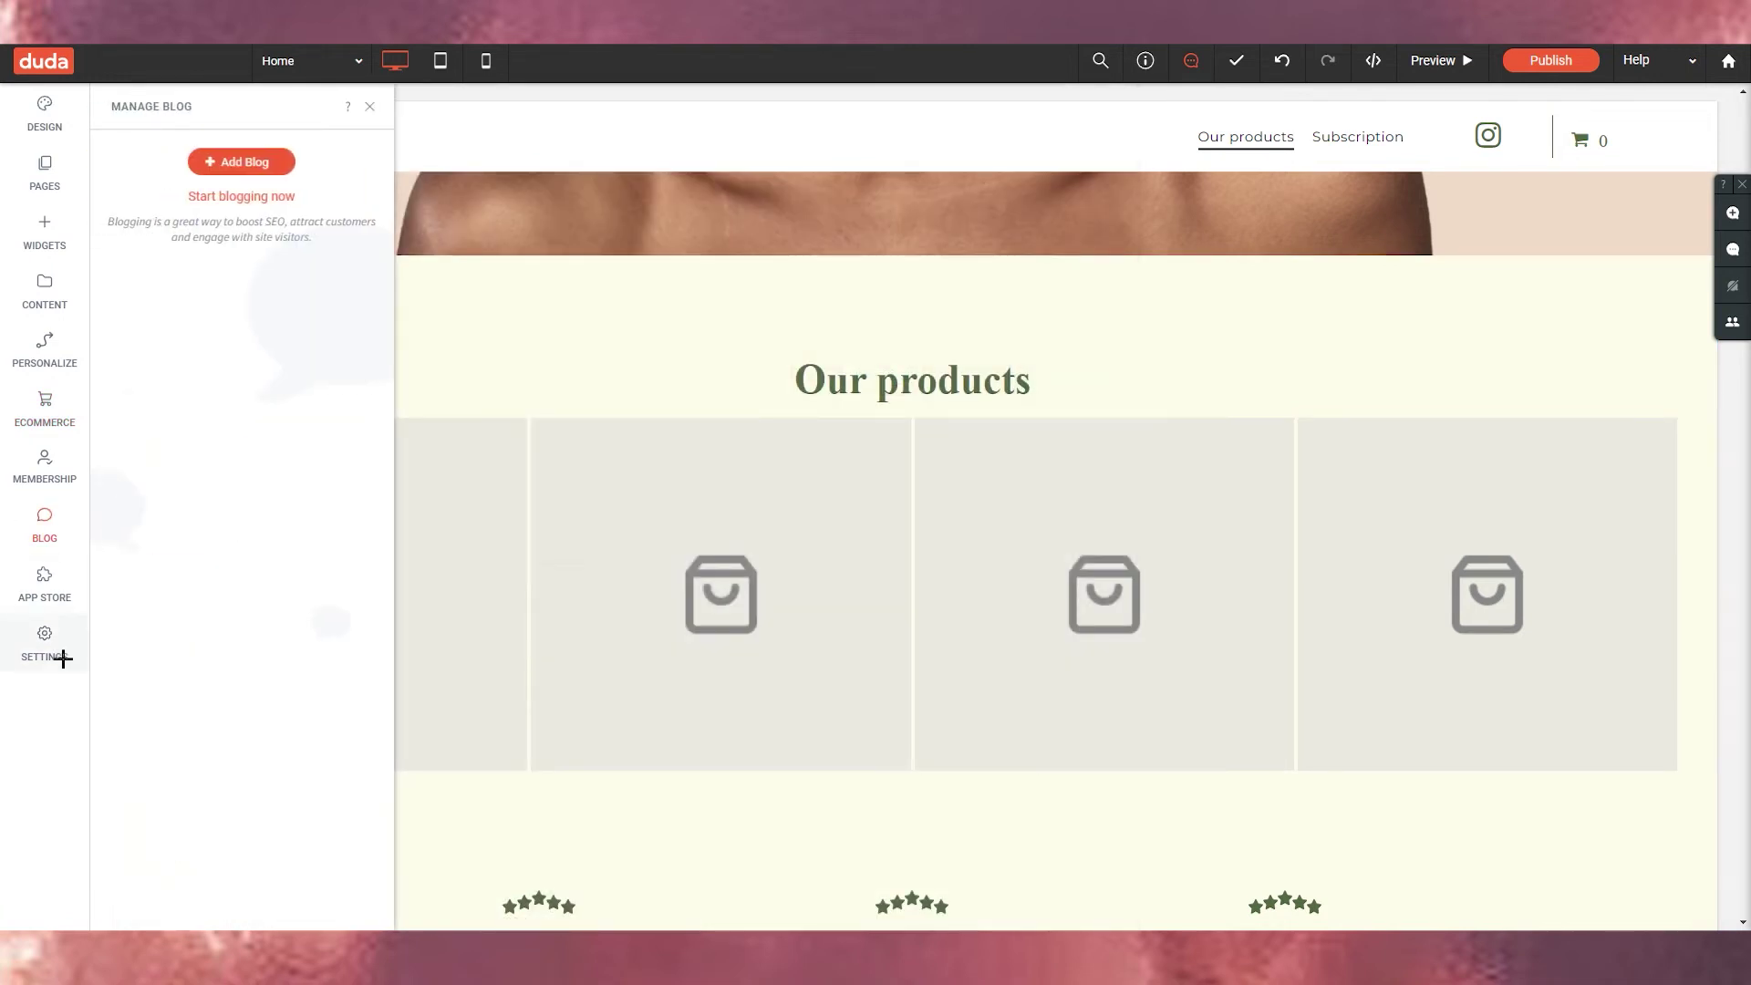
pyautogui.scroll(-5, 910, 794)
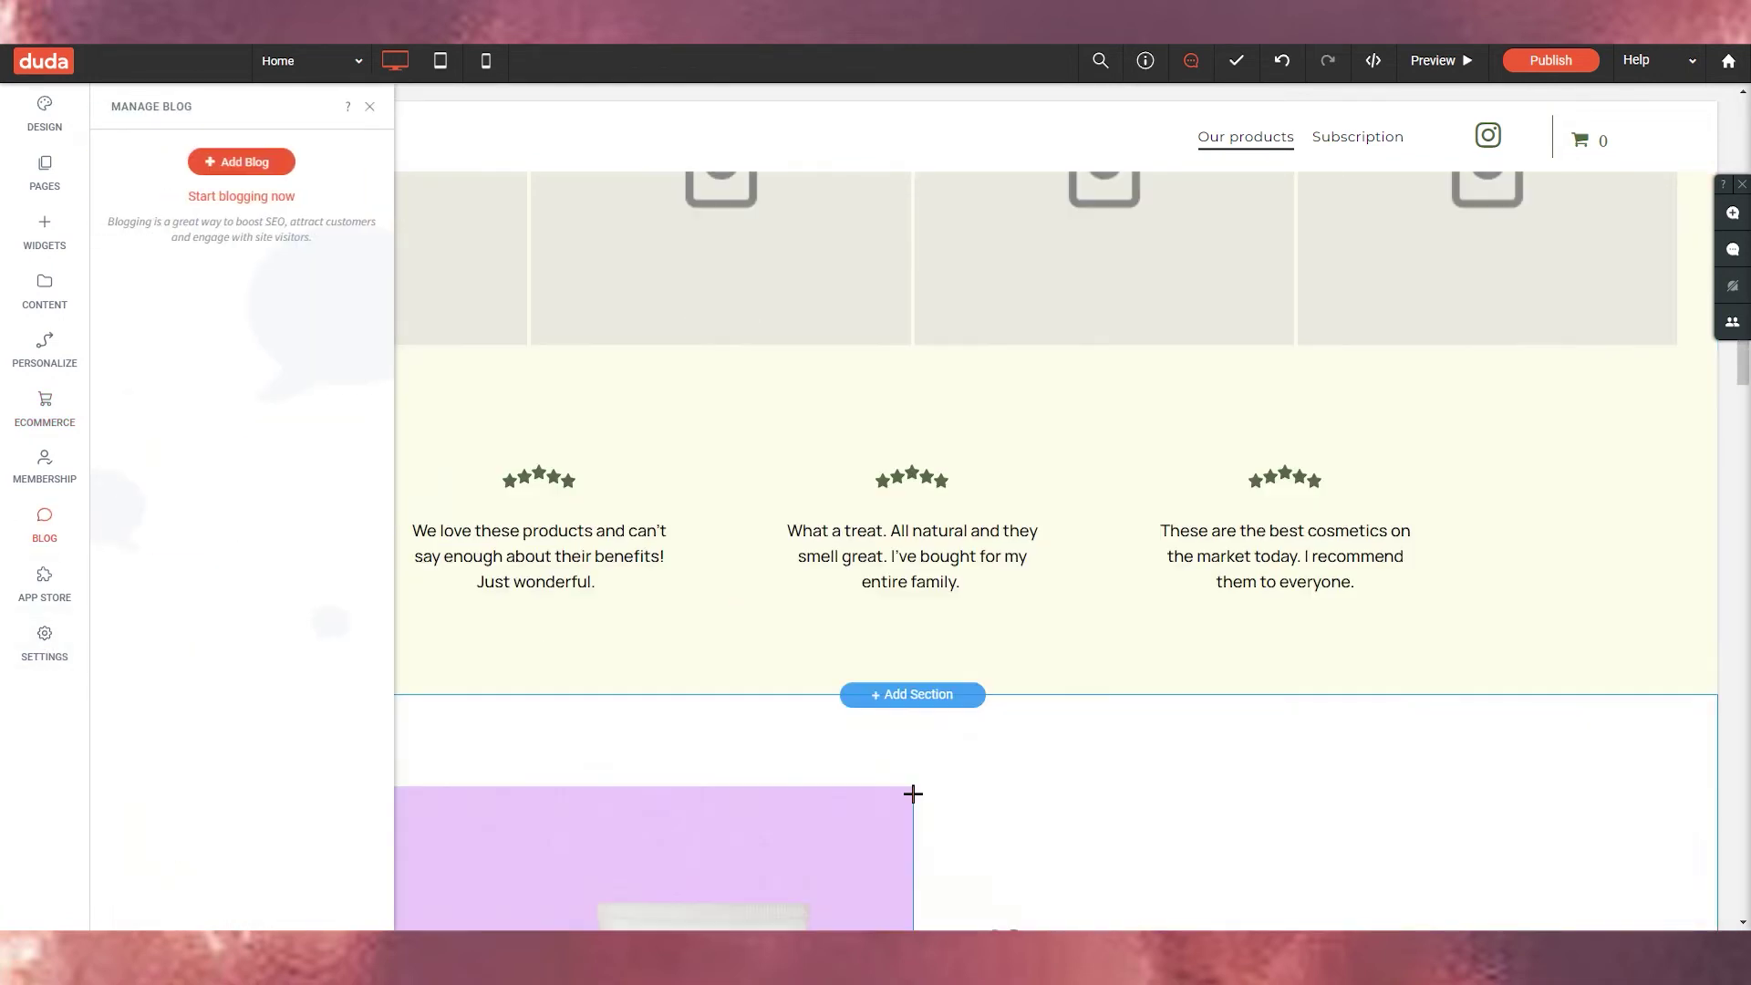
# - Examine the site settings for site icons, site URL, site SSL, SEO and Google Analytics
pyautogui.click(39, 644)
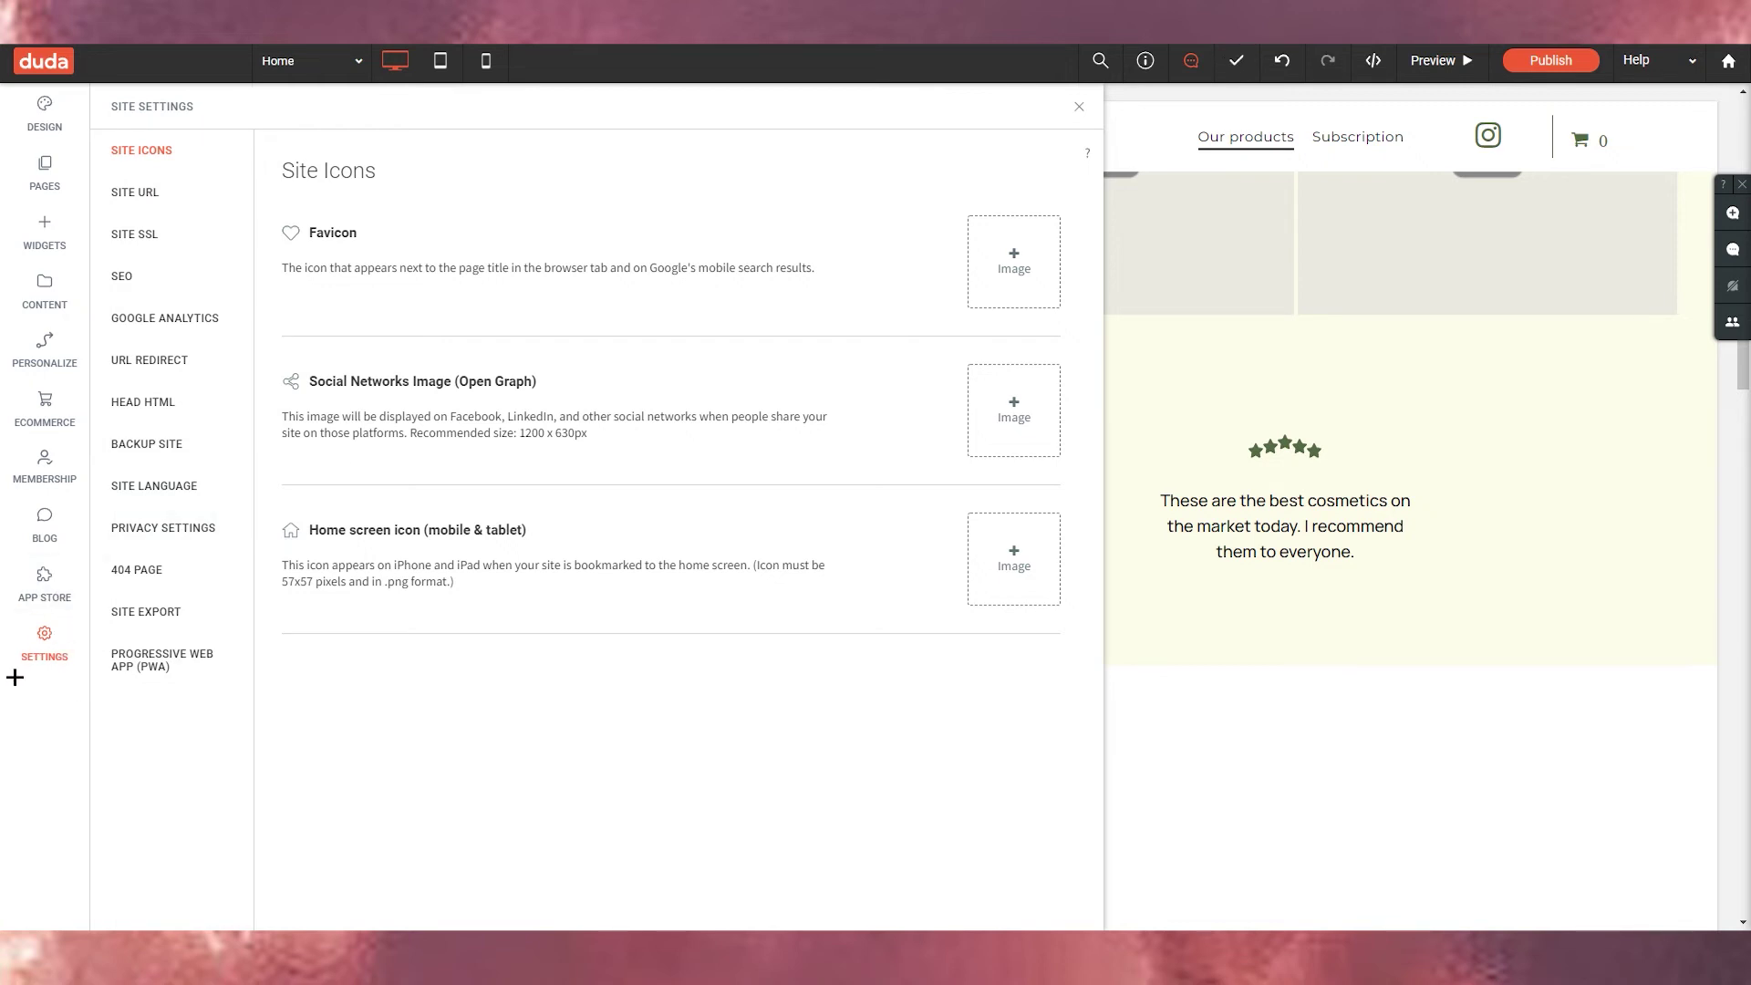
pyautogui.click(139, 191)
pyautogui.click(173, 230)
pyautogui.click(173, 276)
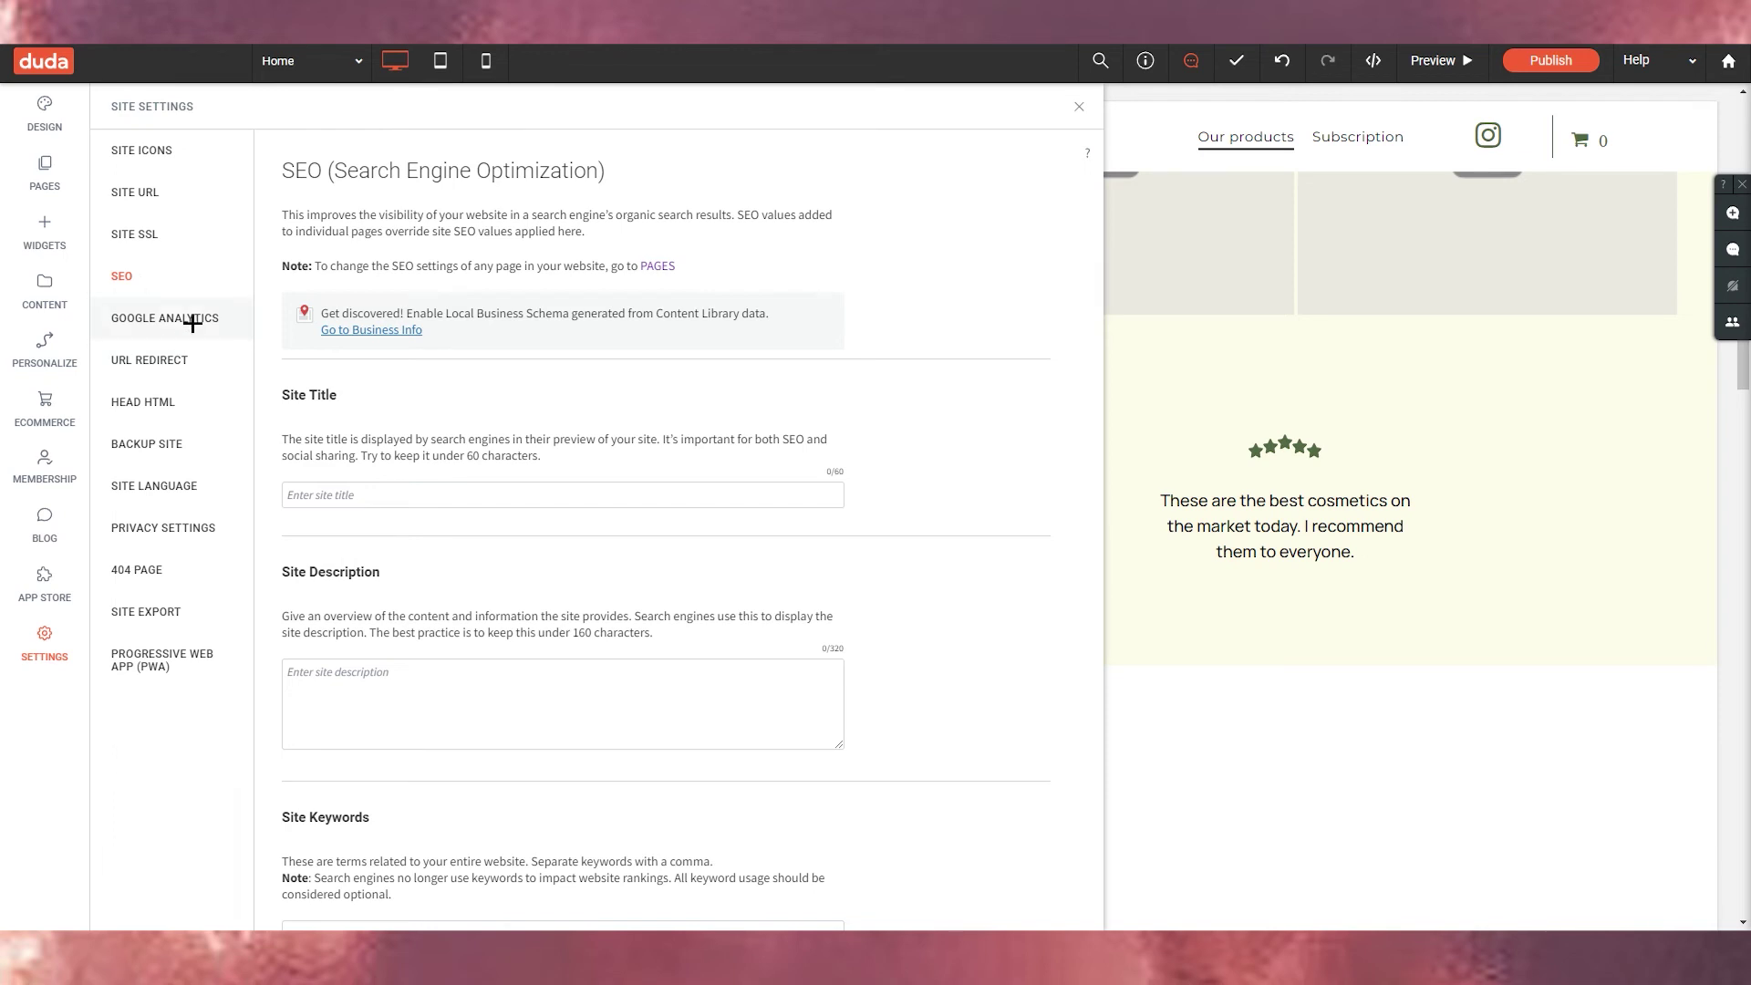
pyautogui.click(172, 319)
pyautogui.click(164, 275)
pyautogui.click(160, 157)
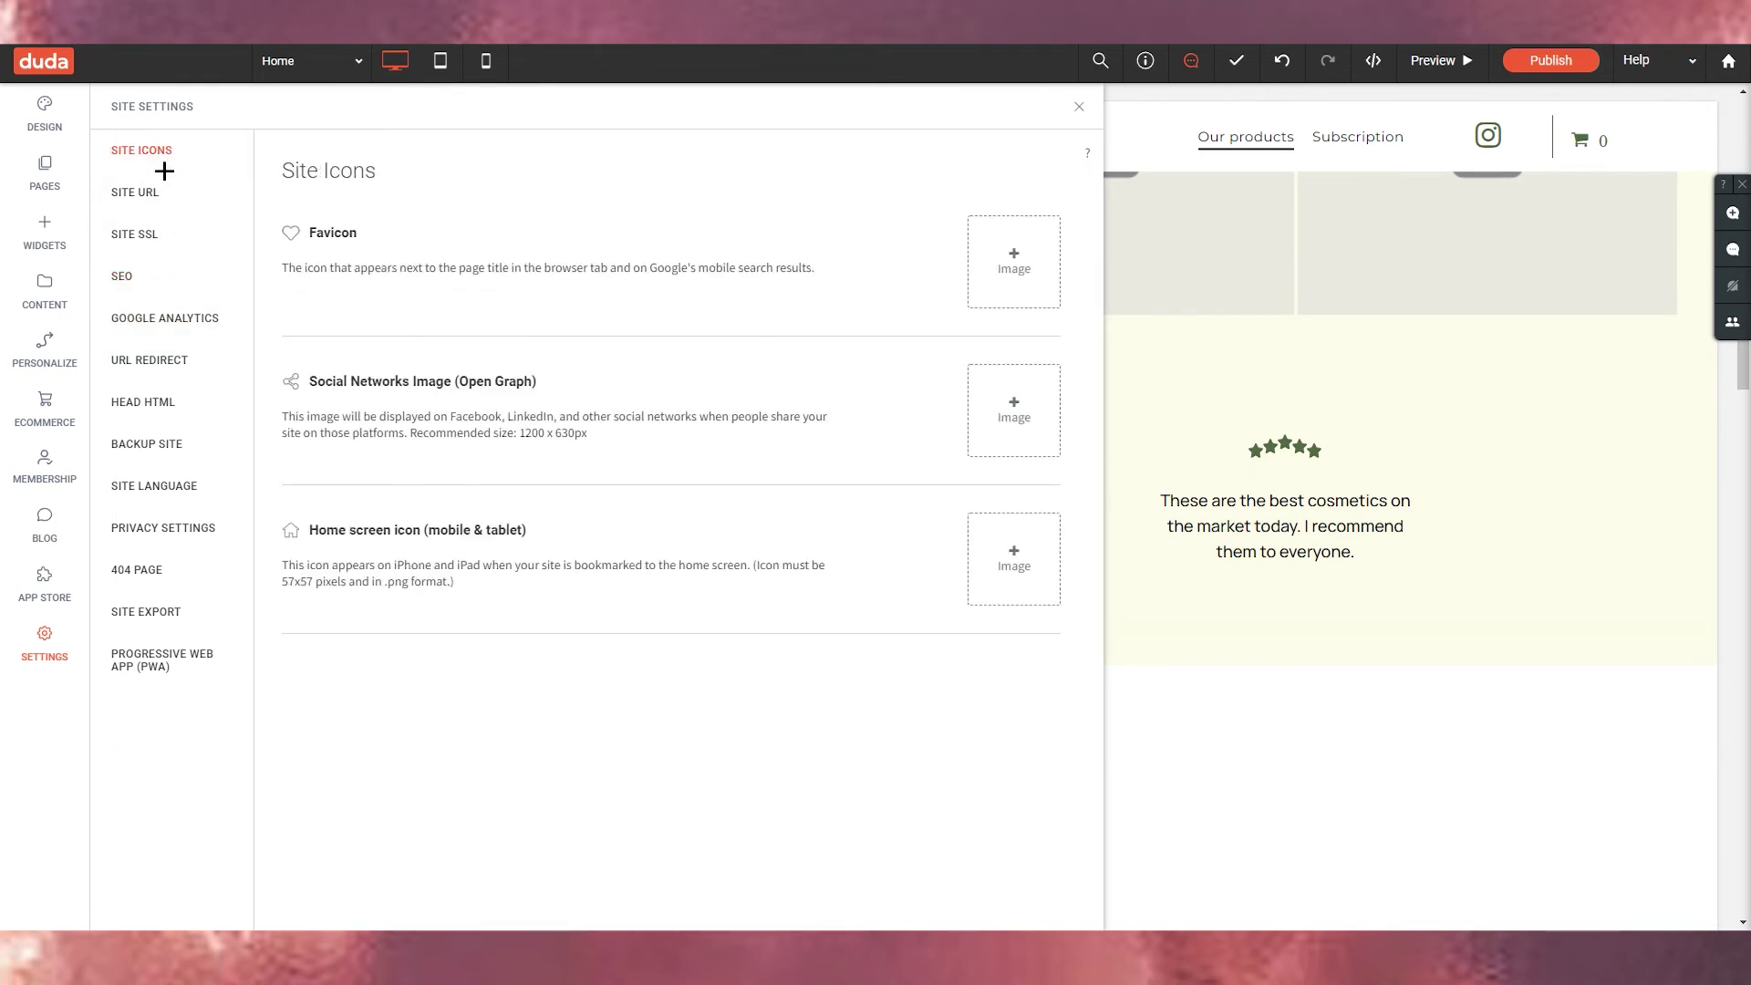
# - Browse the available fonts for the hero heading "Natural + Sustainable Care" without changing its font
pyautogui.click(44, 114)
pyautogui.scroll(5, 912, 638)
pyautogui.scroll(5, 926, 630)
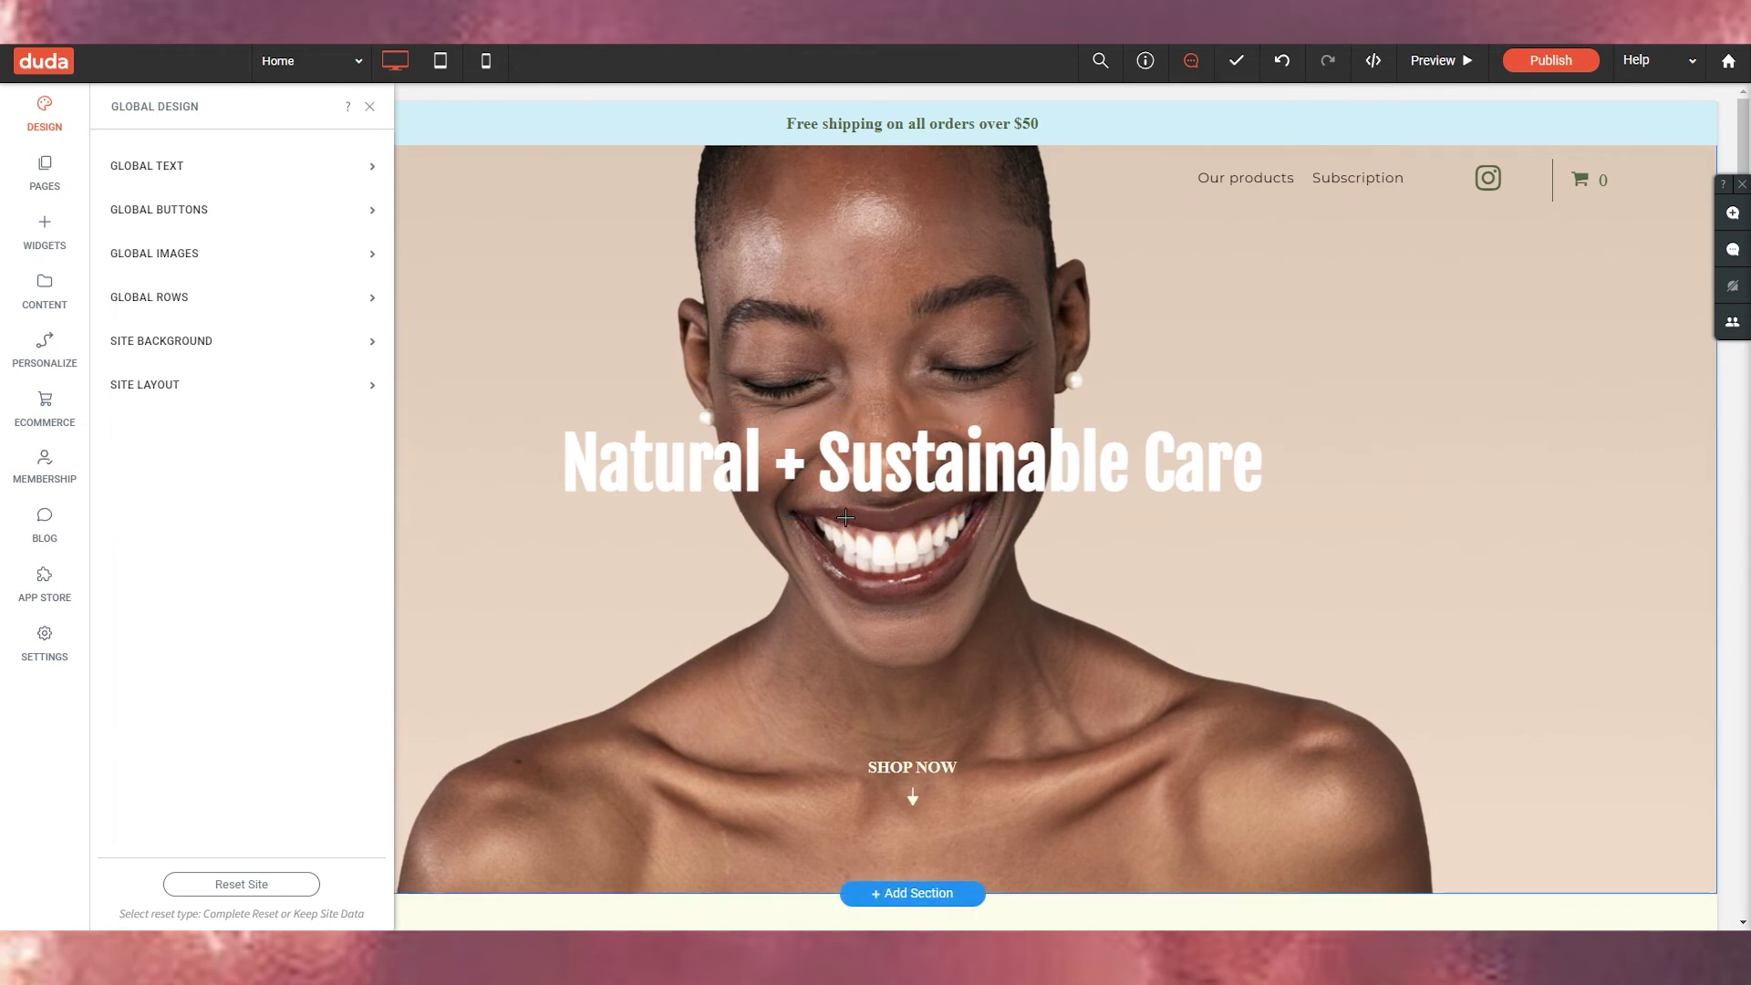
pyautogui.click(734, 481)
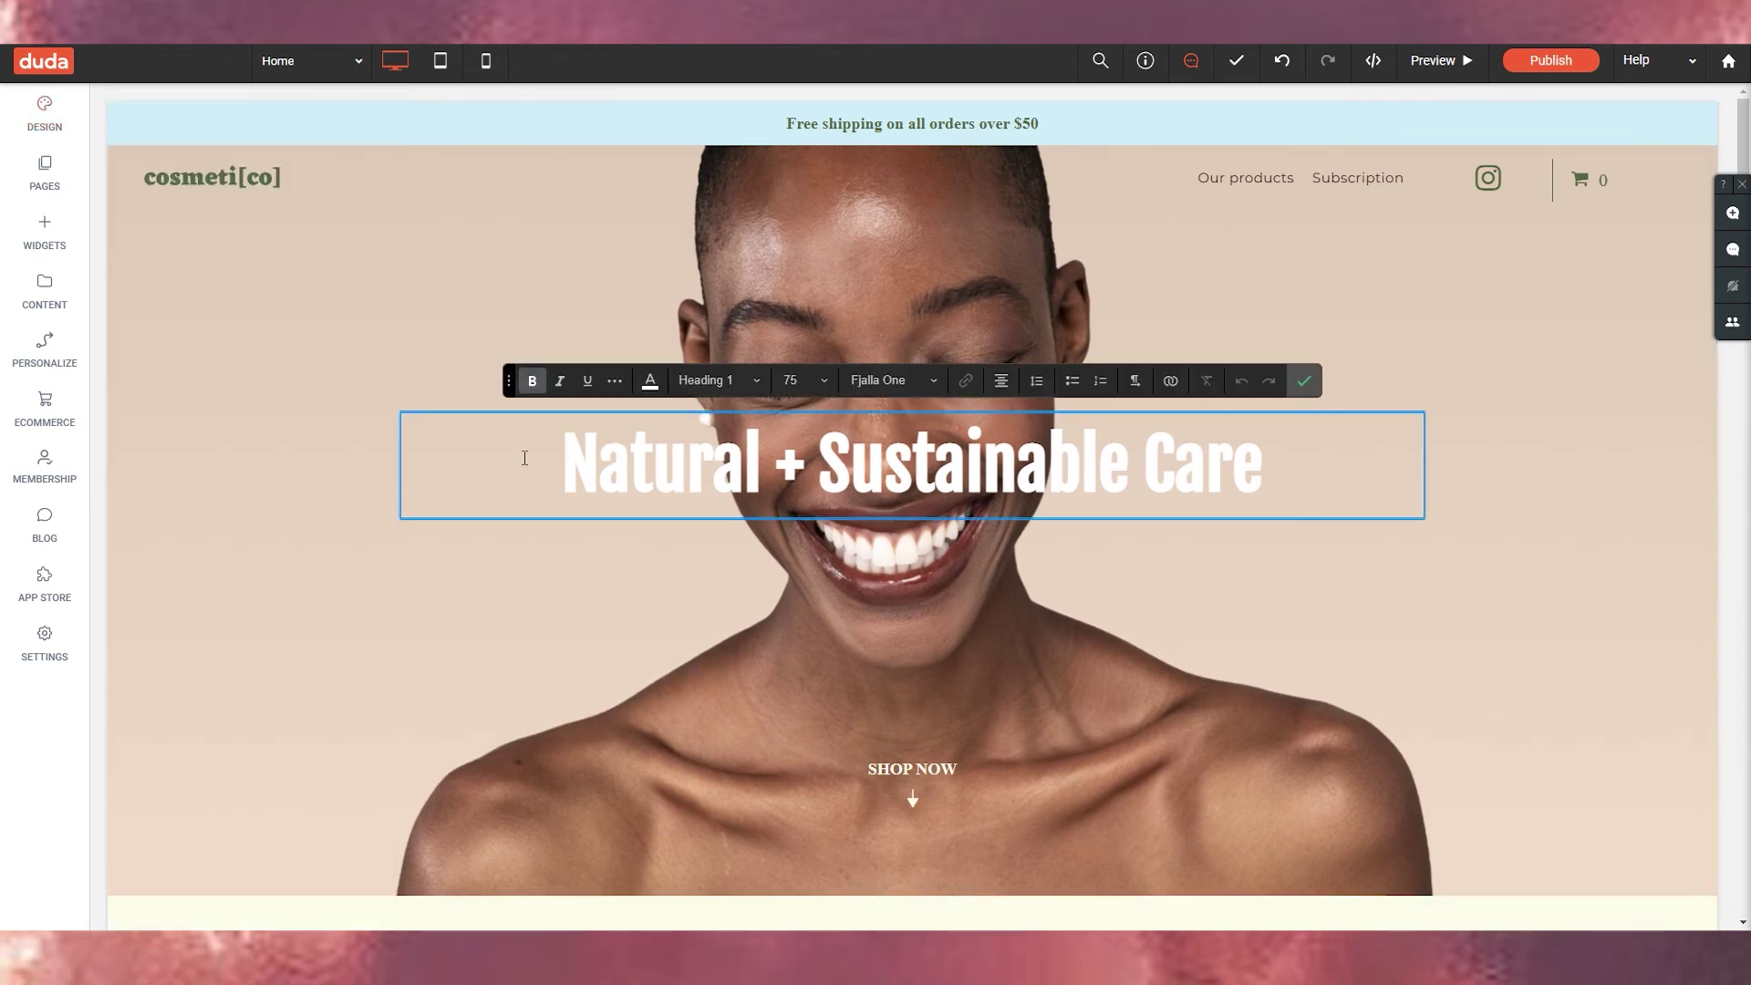
pyautogui.moveTo(524, 458); pyautogui.dragTo(1427, 462)
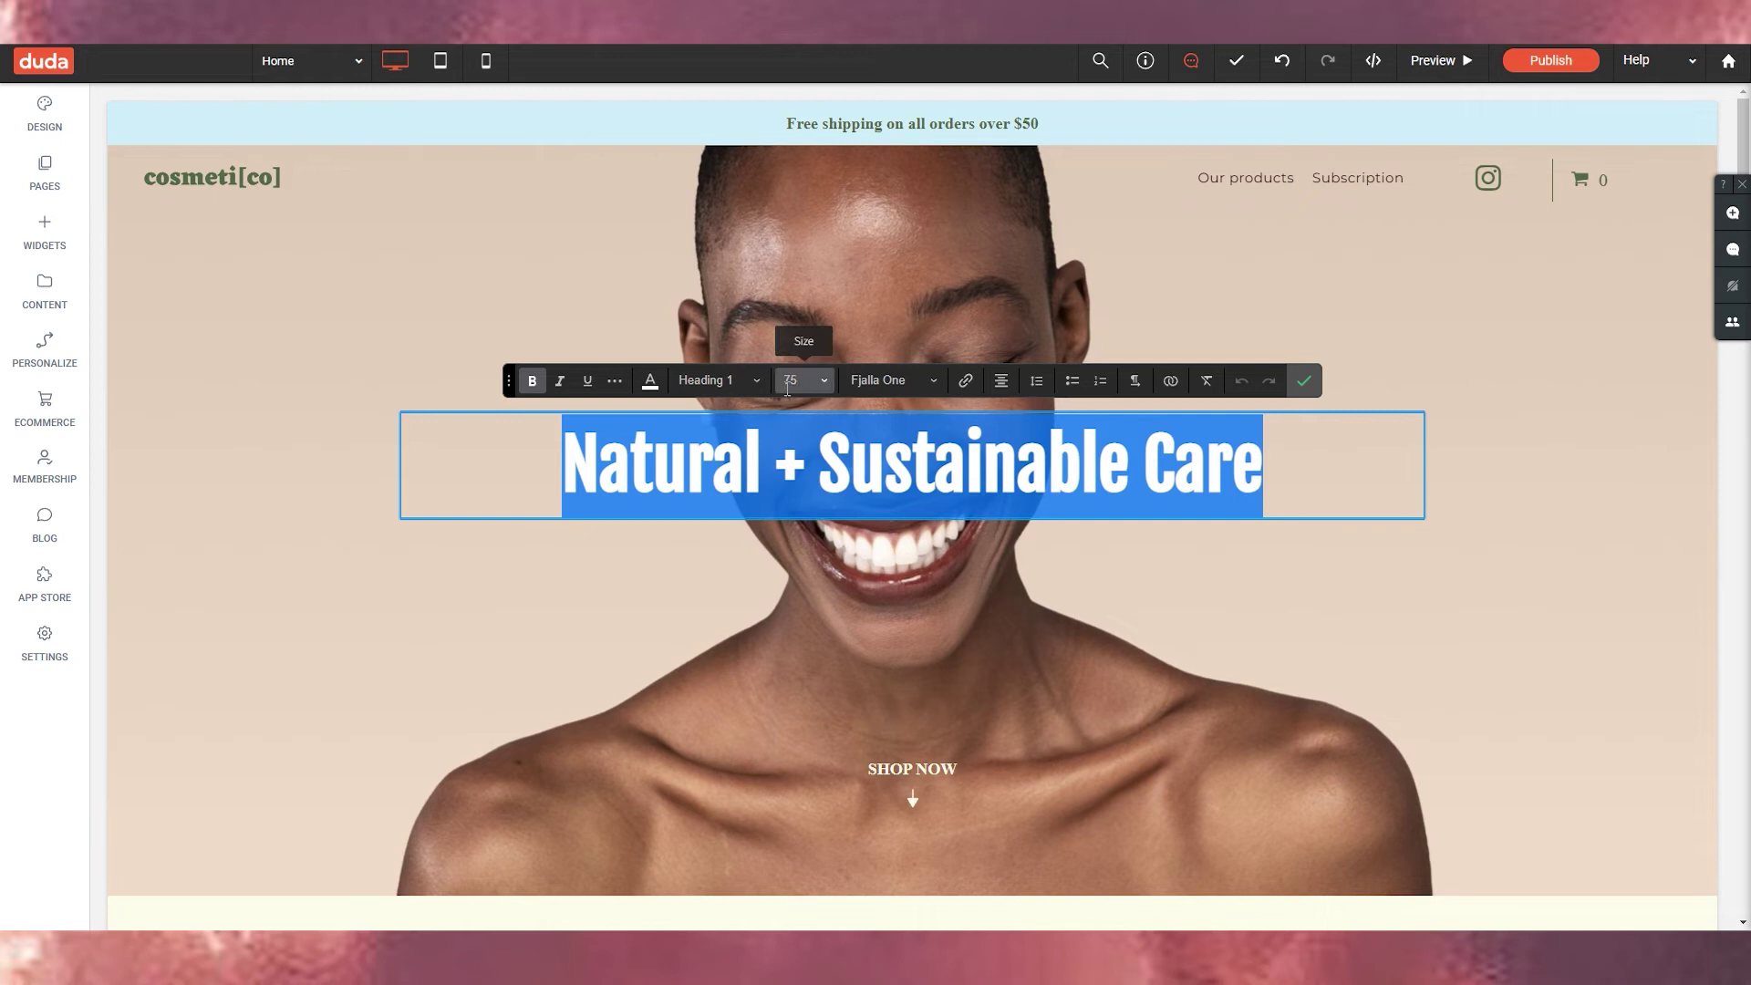
pyautogui.click(939, 383)
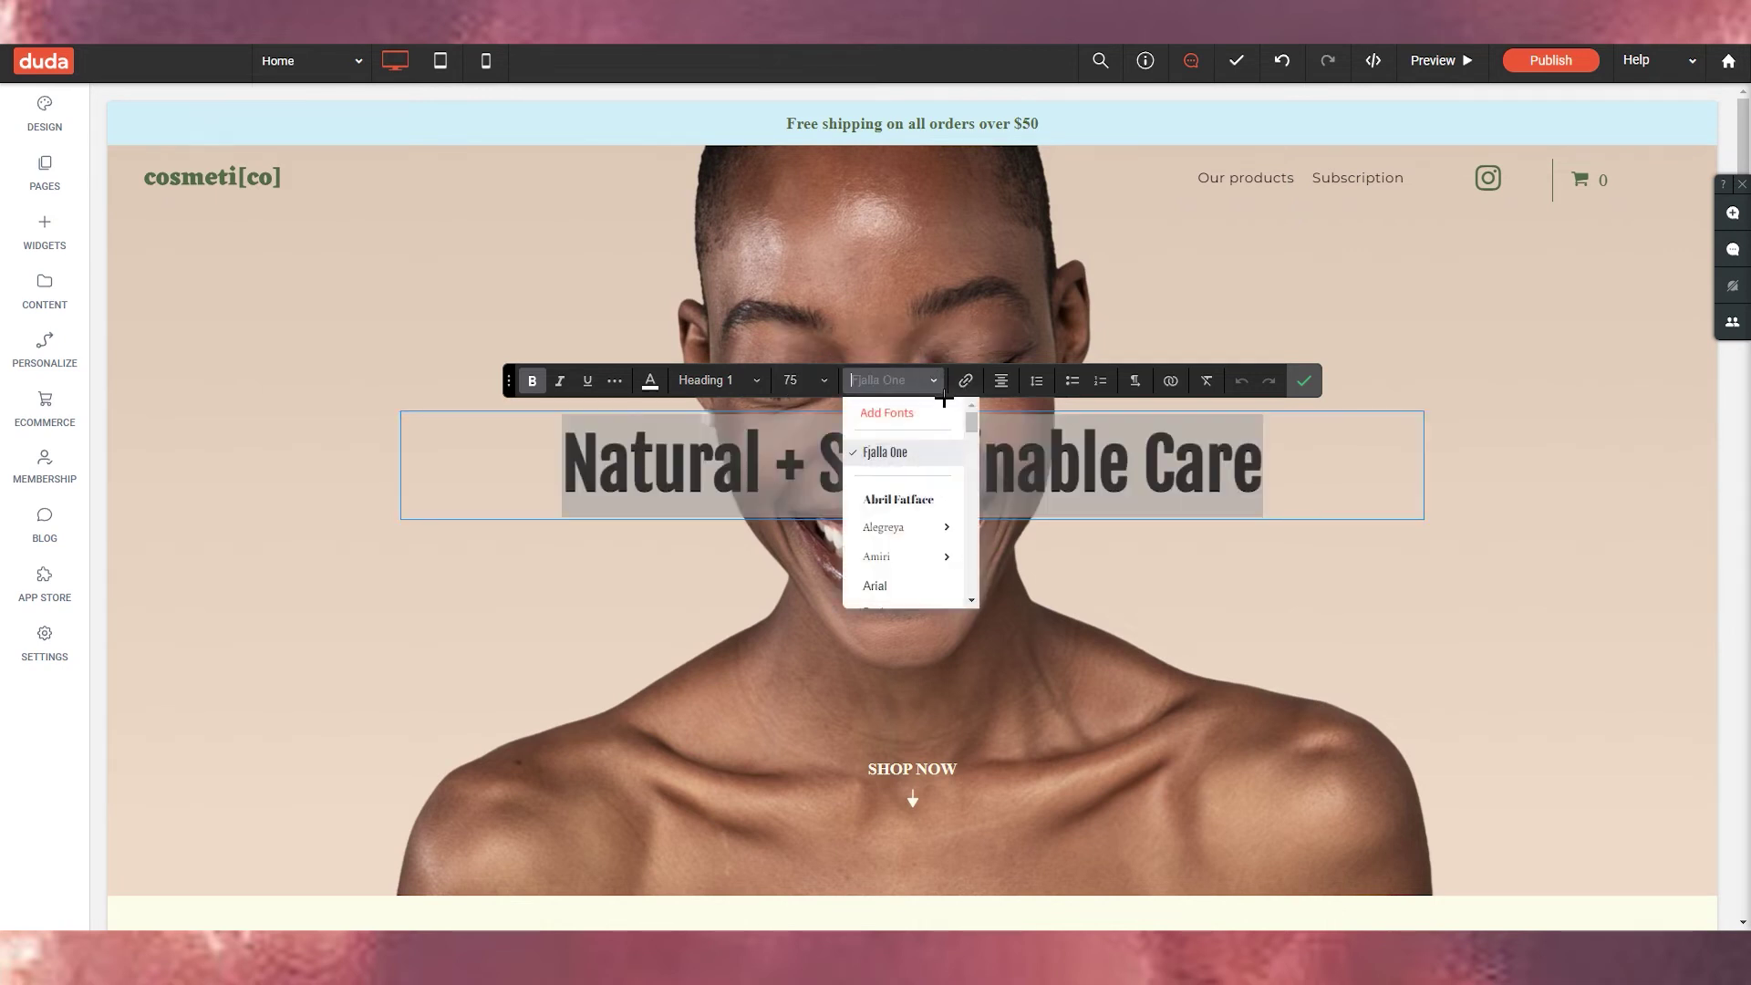
pyautogui.scroll(-5, 923, 473)
pyautogui.click(723, 485)
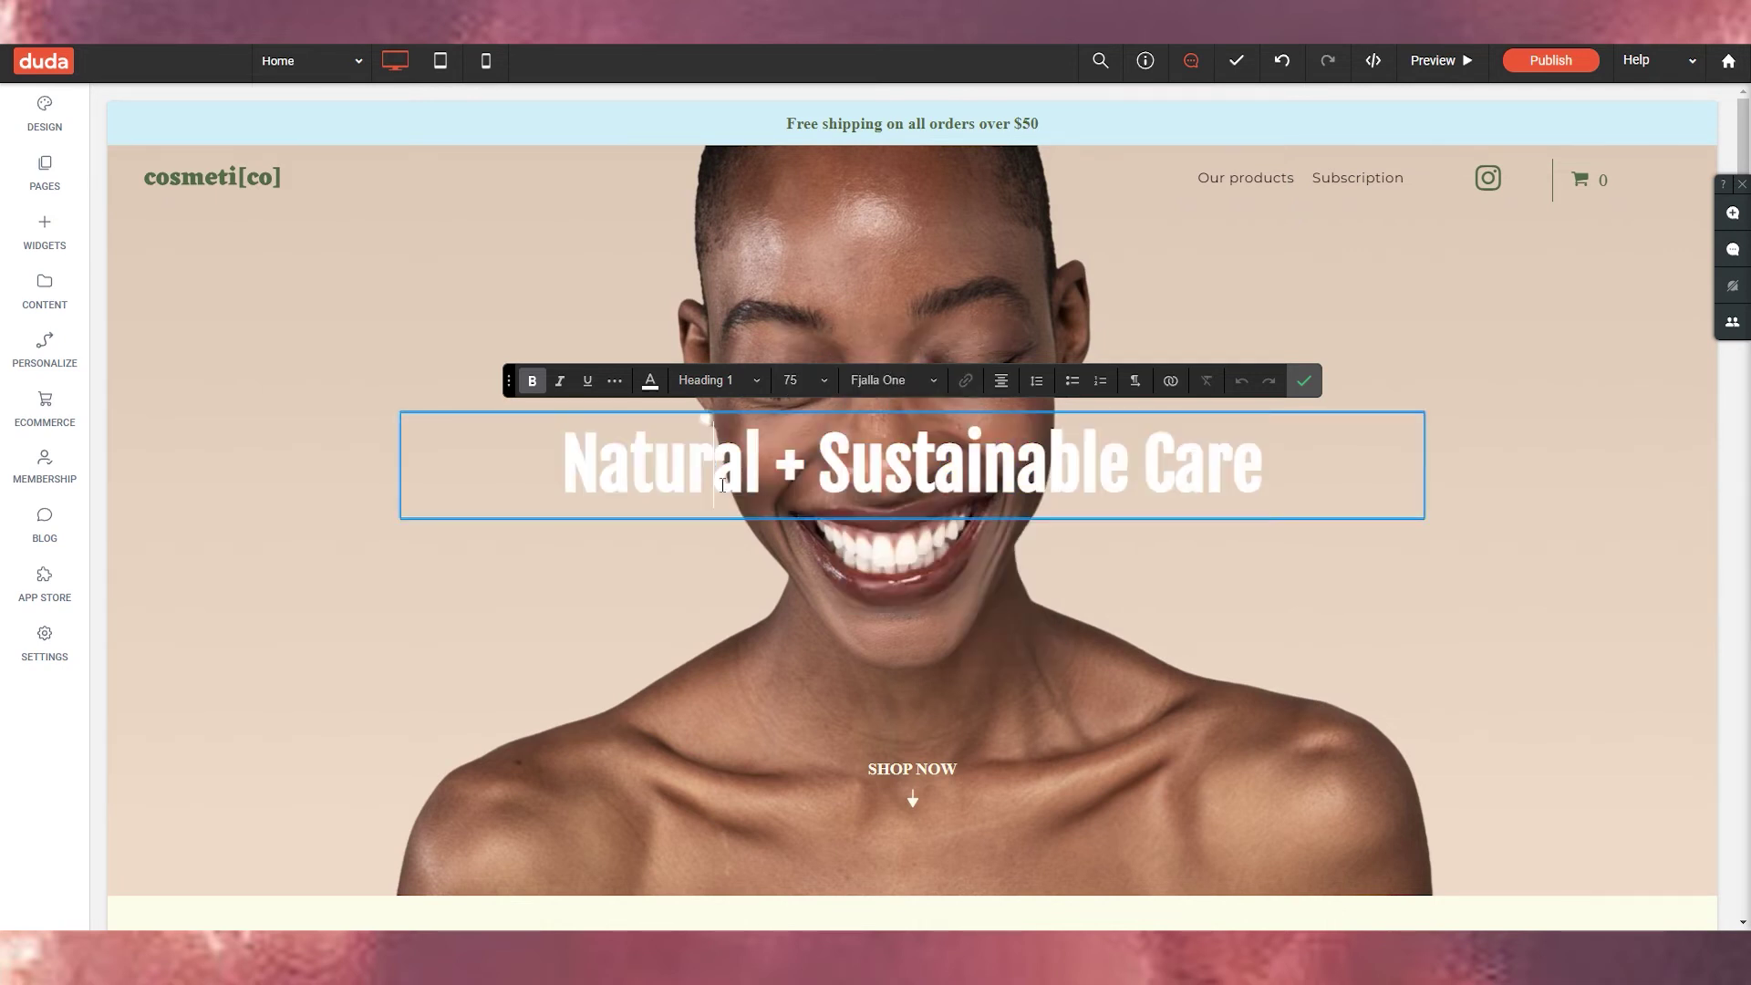
# - Replace the hero heading text on the home page with "CLOTHES" and select the new word
pyautogui.tripleClick(808, 481)
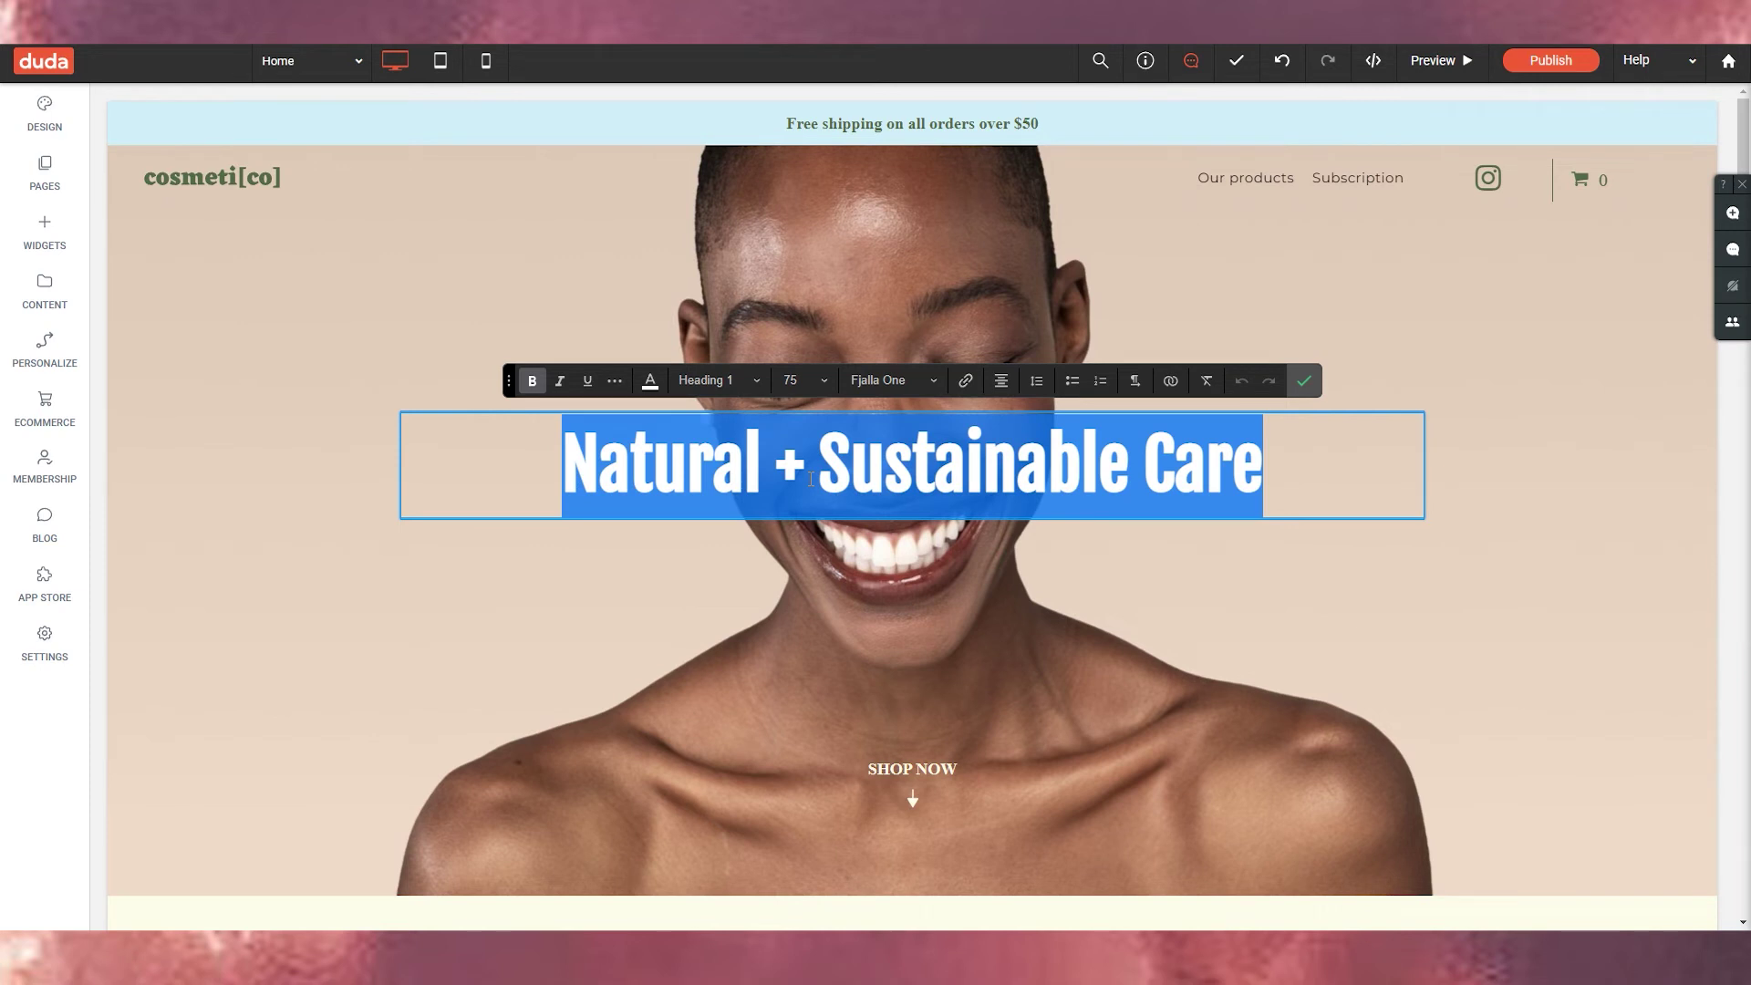
pyautogui.write('CLOTHERS')
pyautogui.press('BackSpace')
pyautogui.press('BackSpace')
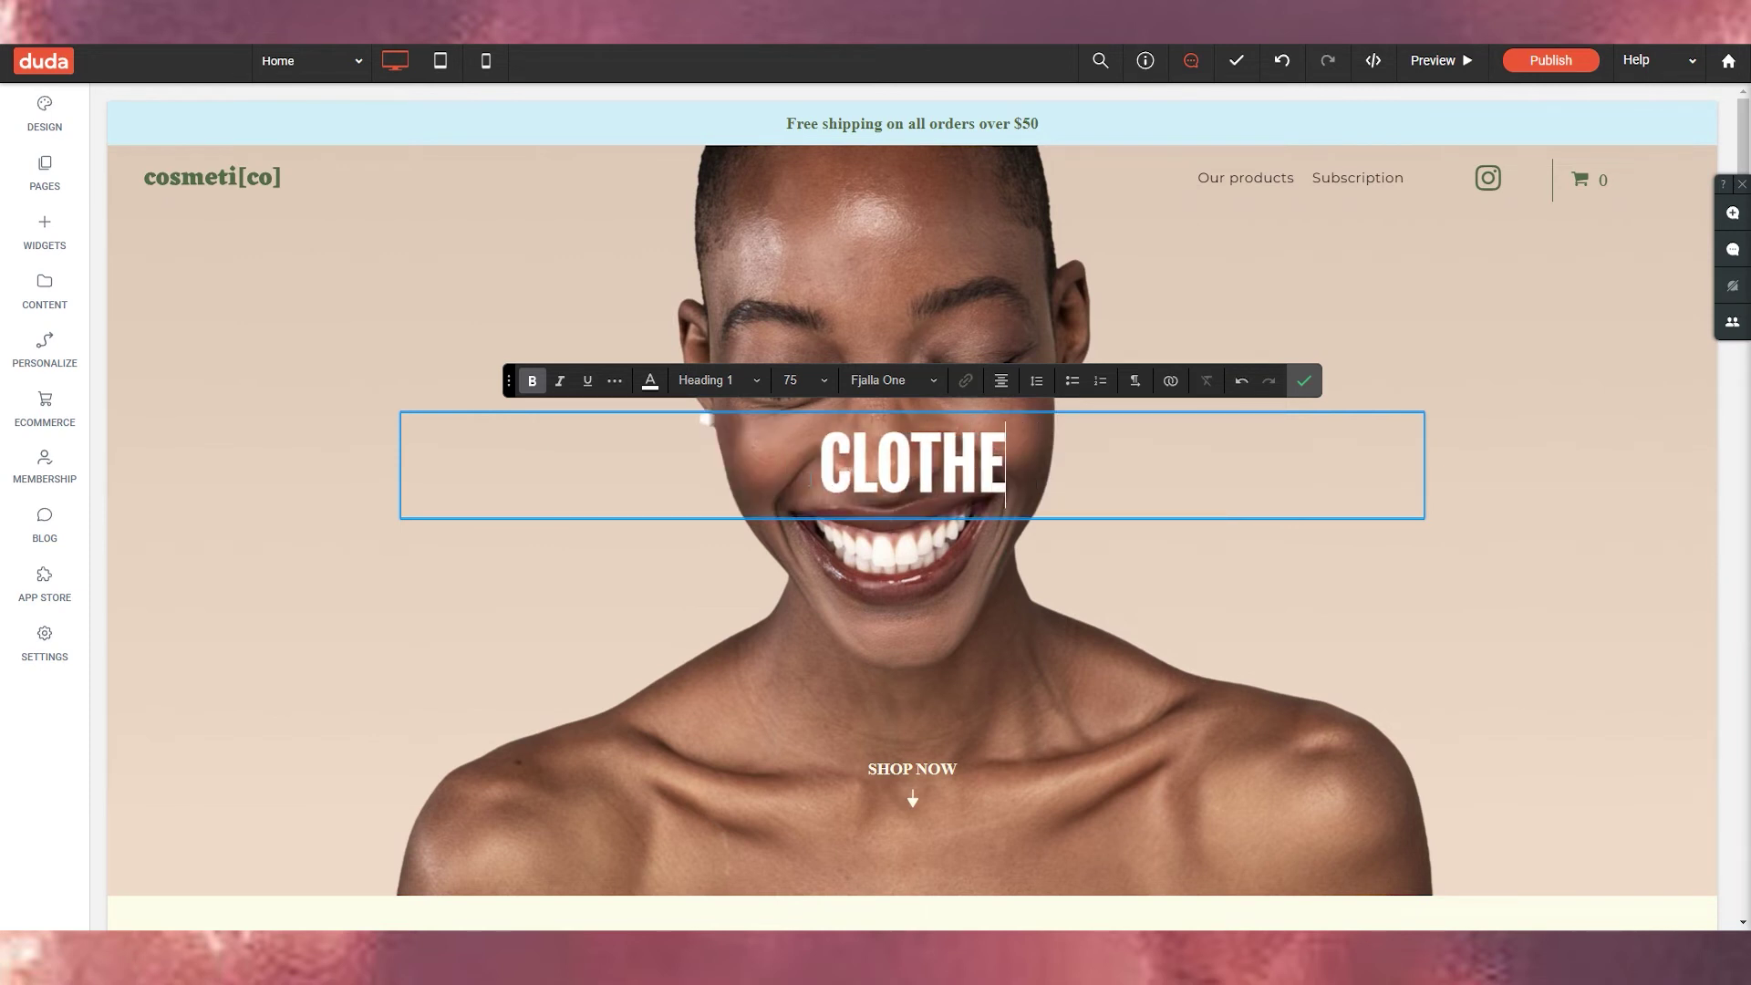
pyautogui.write('S')
pyautogui.doubleClick(912, 465)
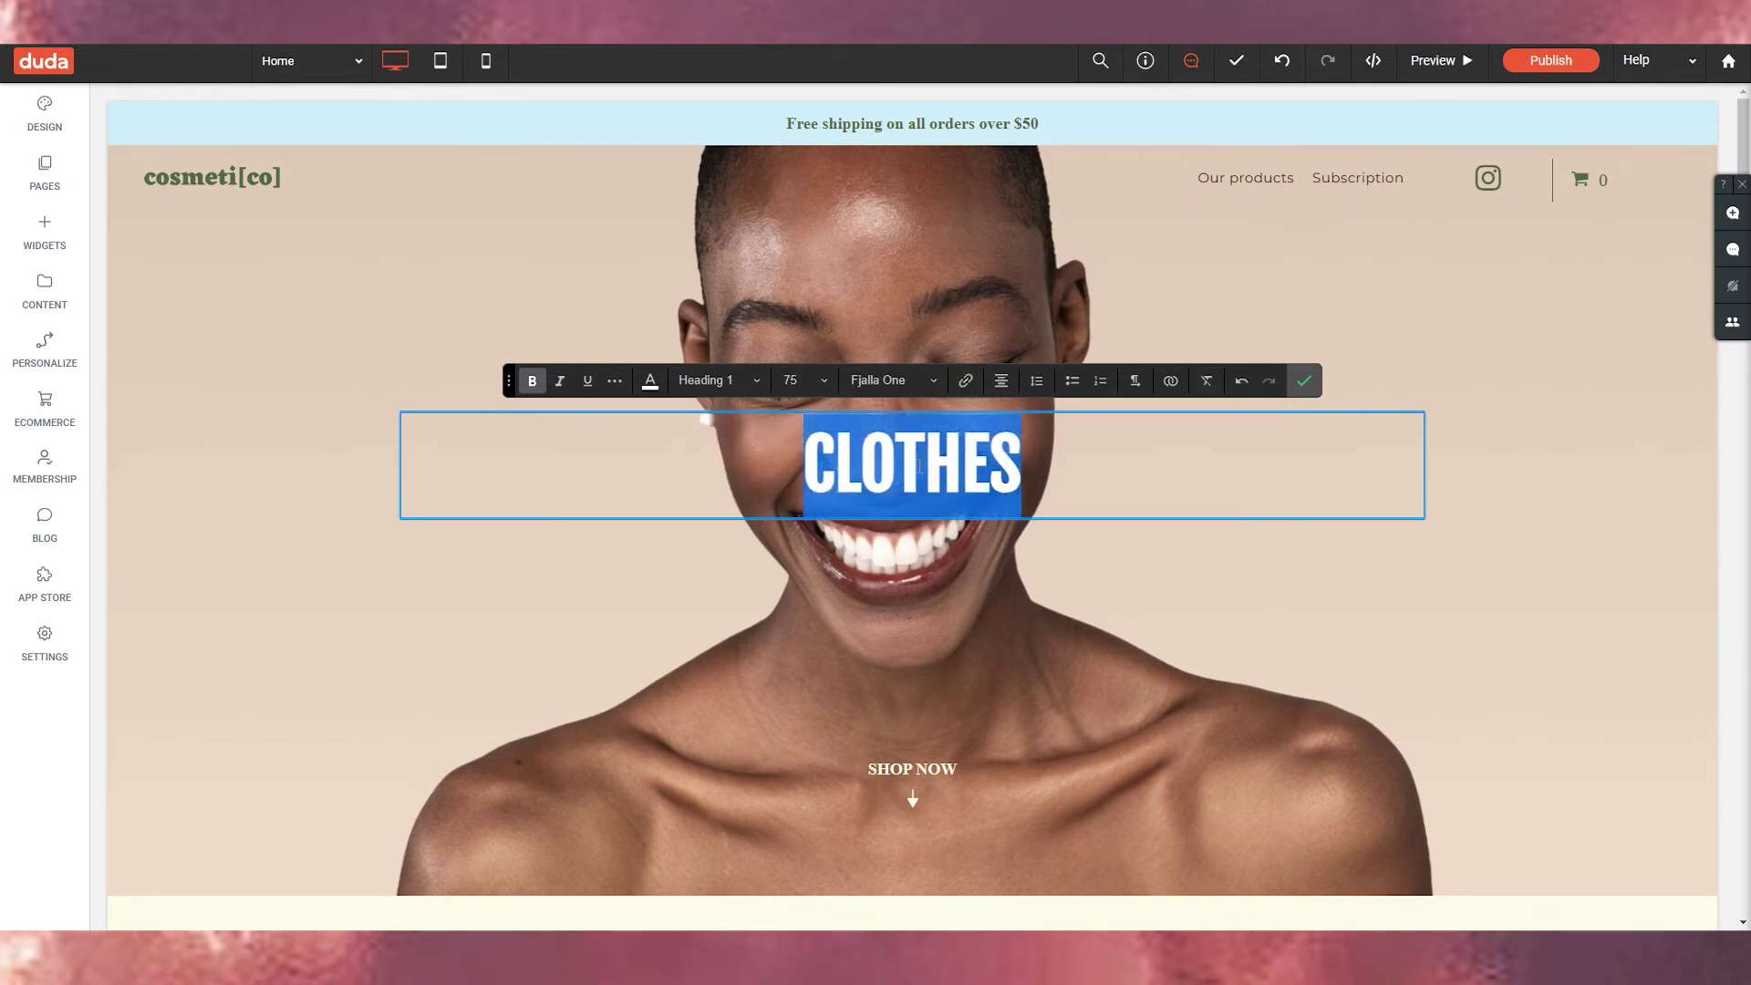
# - Change the text color of the "CLOTHES" hero heading to dark green and deselect the text
pyautogui.click(651, 380)
pyautogui.click(705, 445)
pyautogui.click(1550, 453)
pyautogui.doubleClick(946, 476)
pyautogui.click(1565, 601)
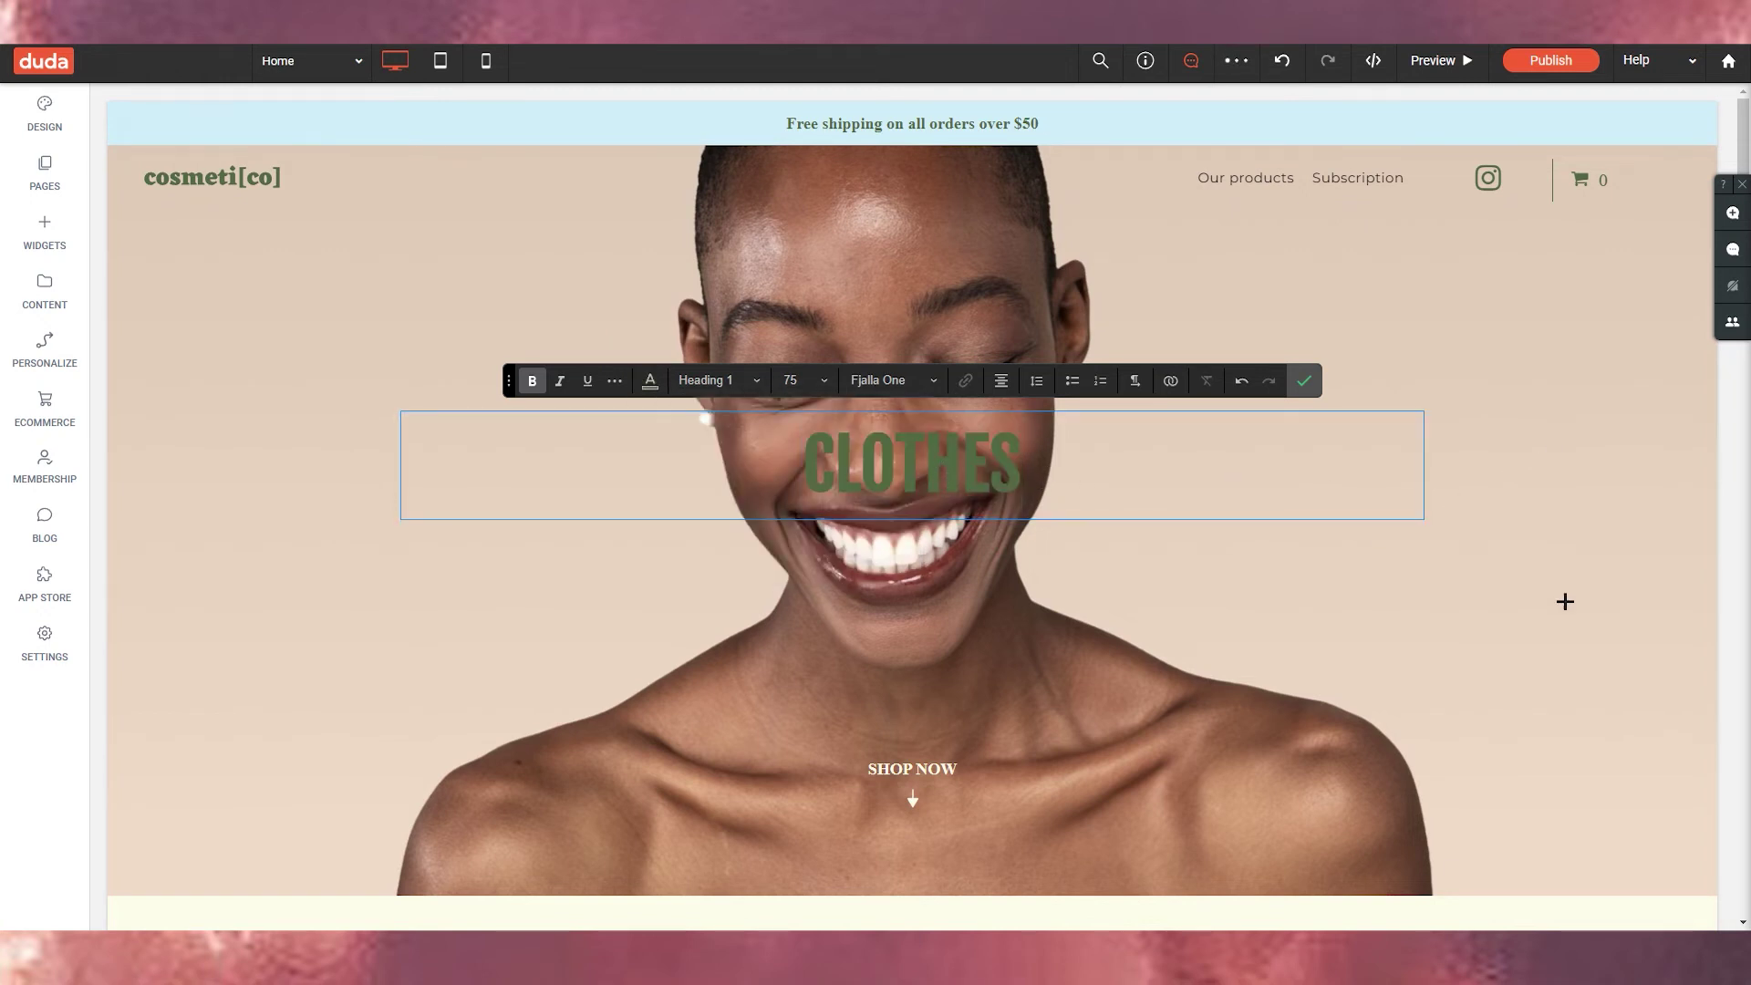
# - Examine the background color, background image and animation options in the hero column's design settings without changing them
pyautogui.click(472, 723)
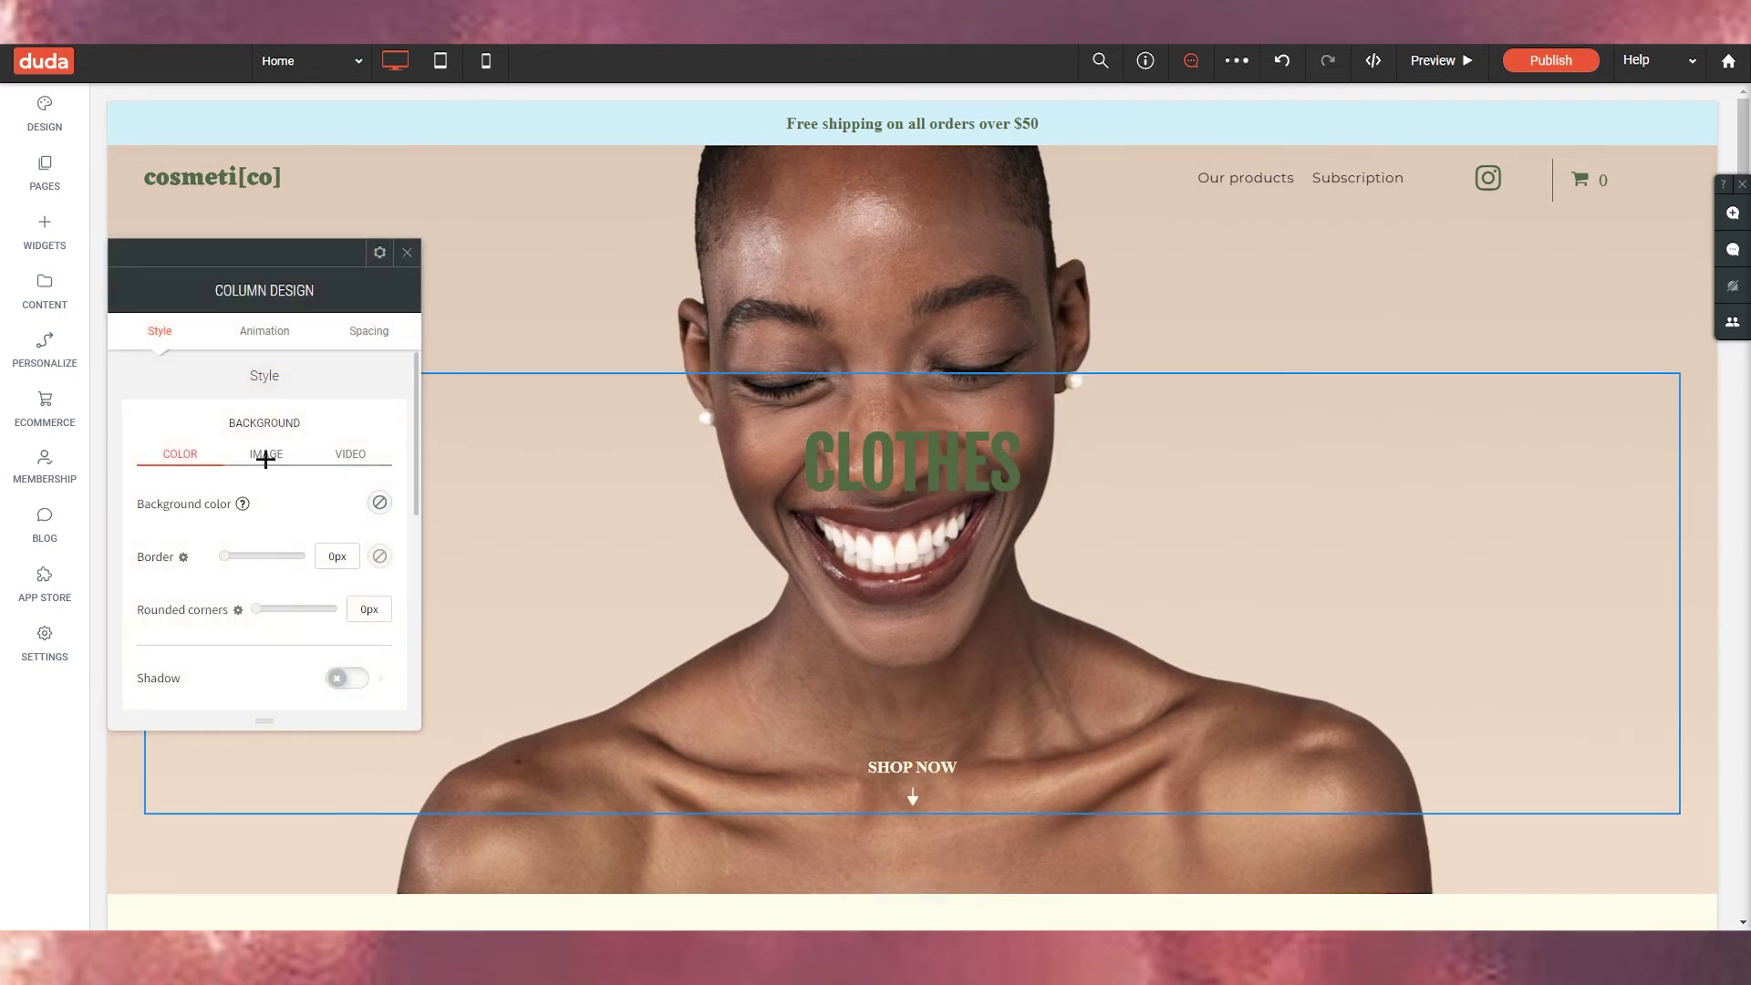
pyautogui.click(266, 459)
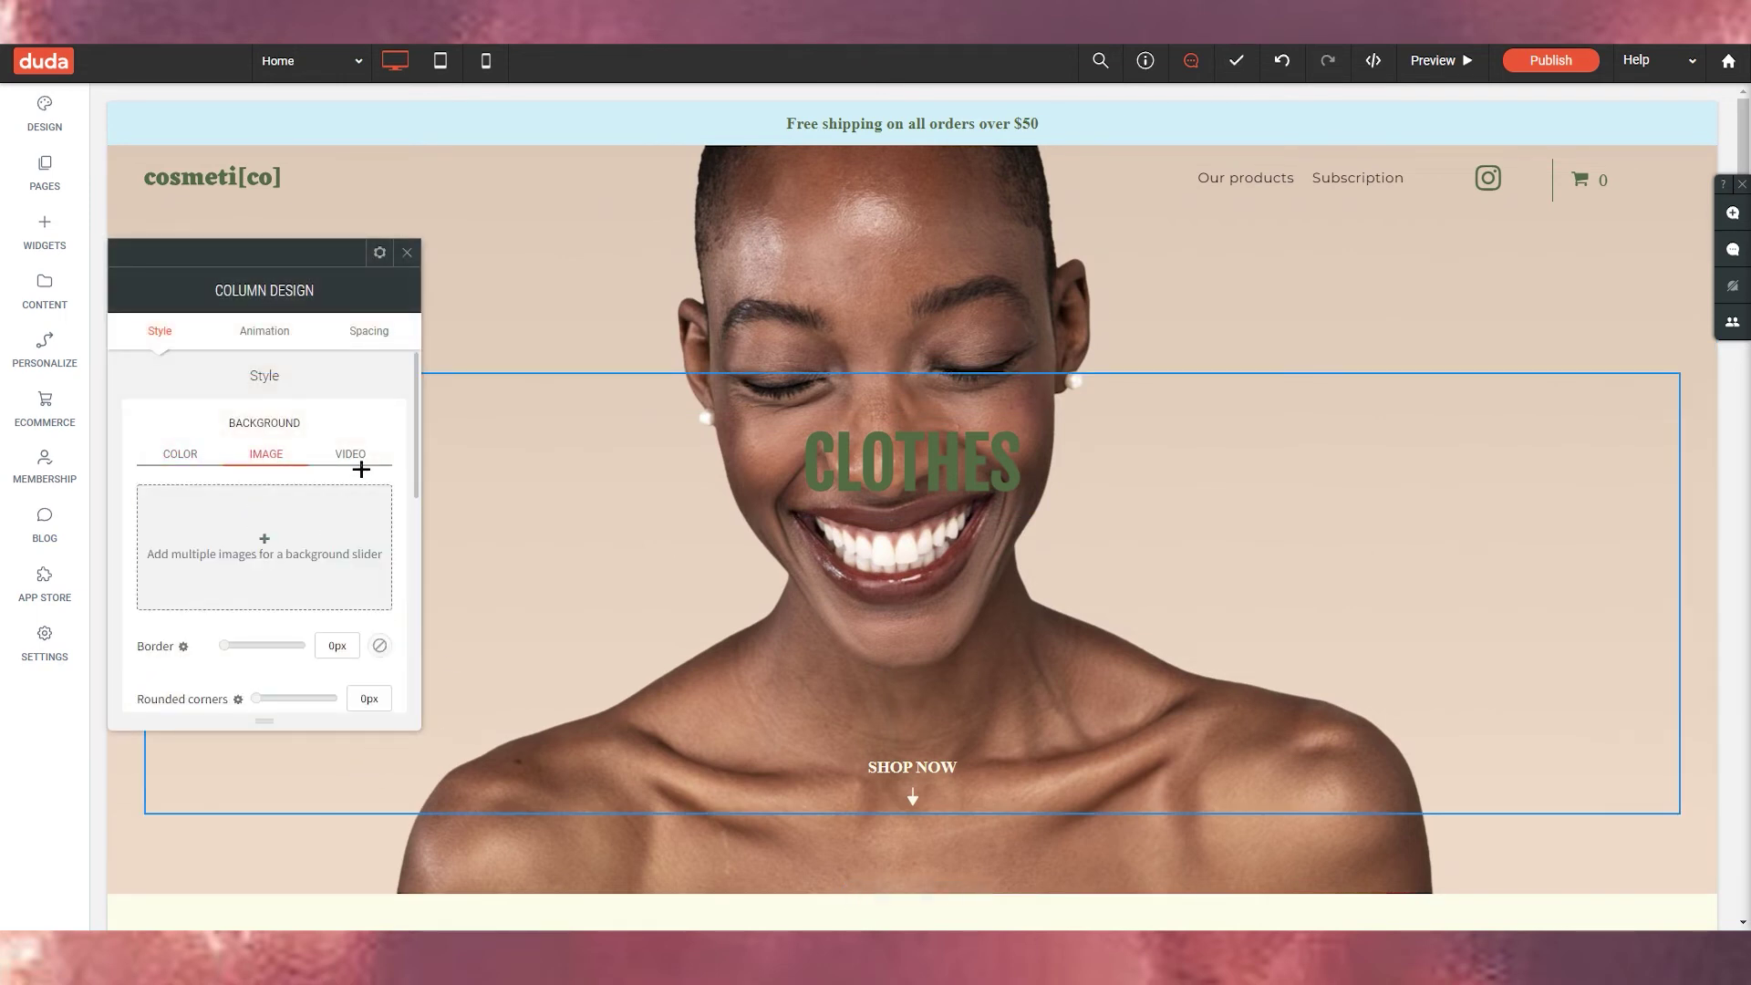
pyautogui.click(183, 453)
pyautogui.click(281, 332)
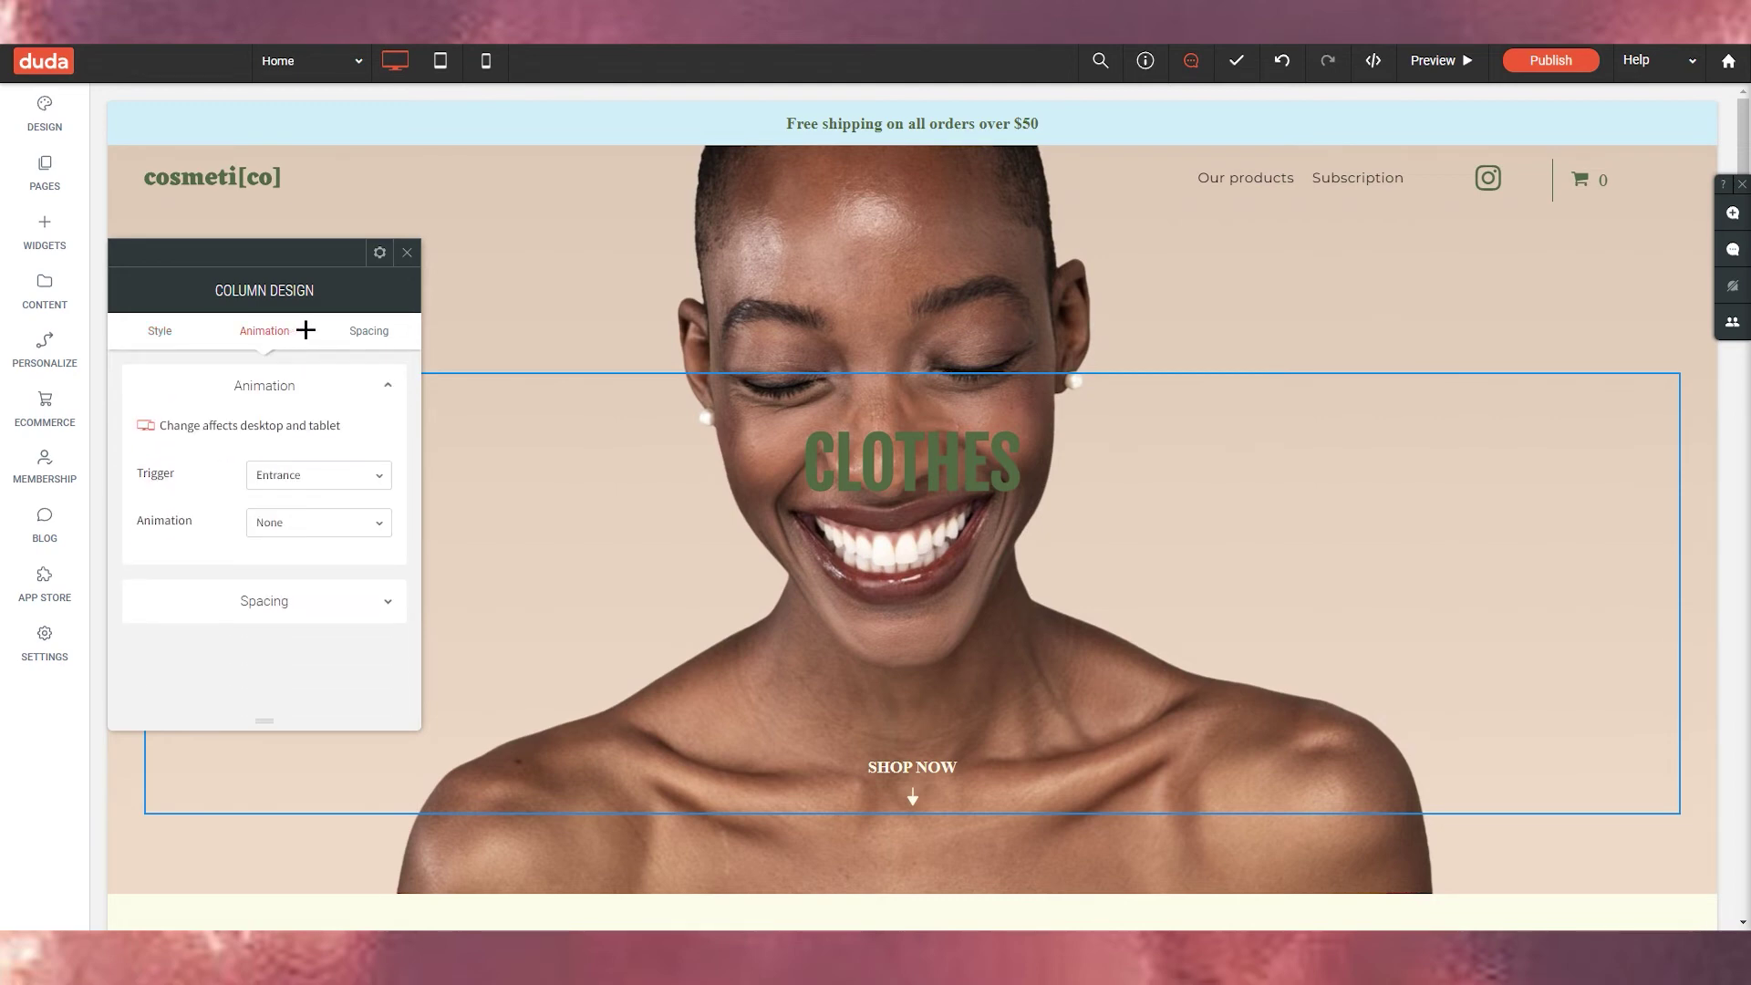
pyautogui.click(178, 336)
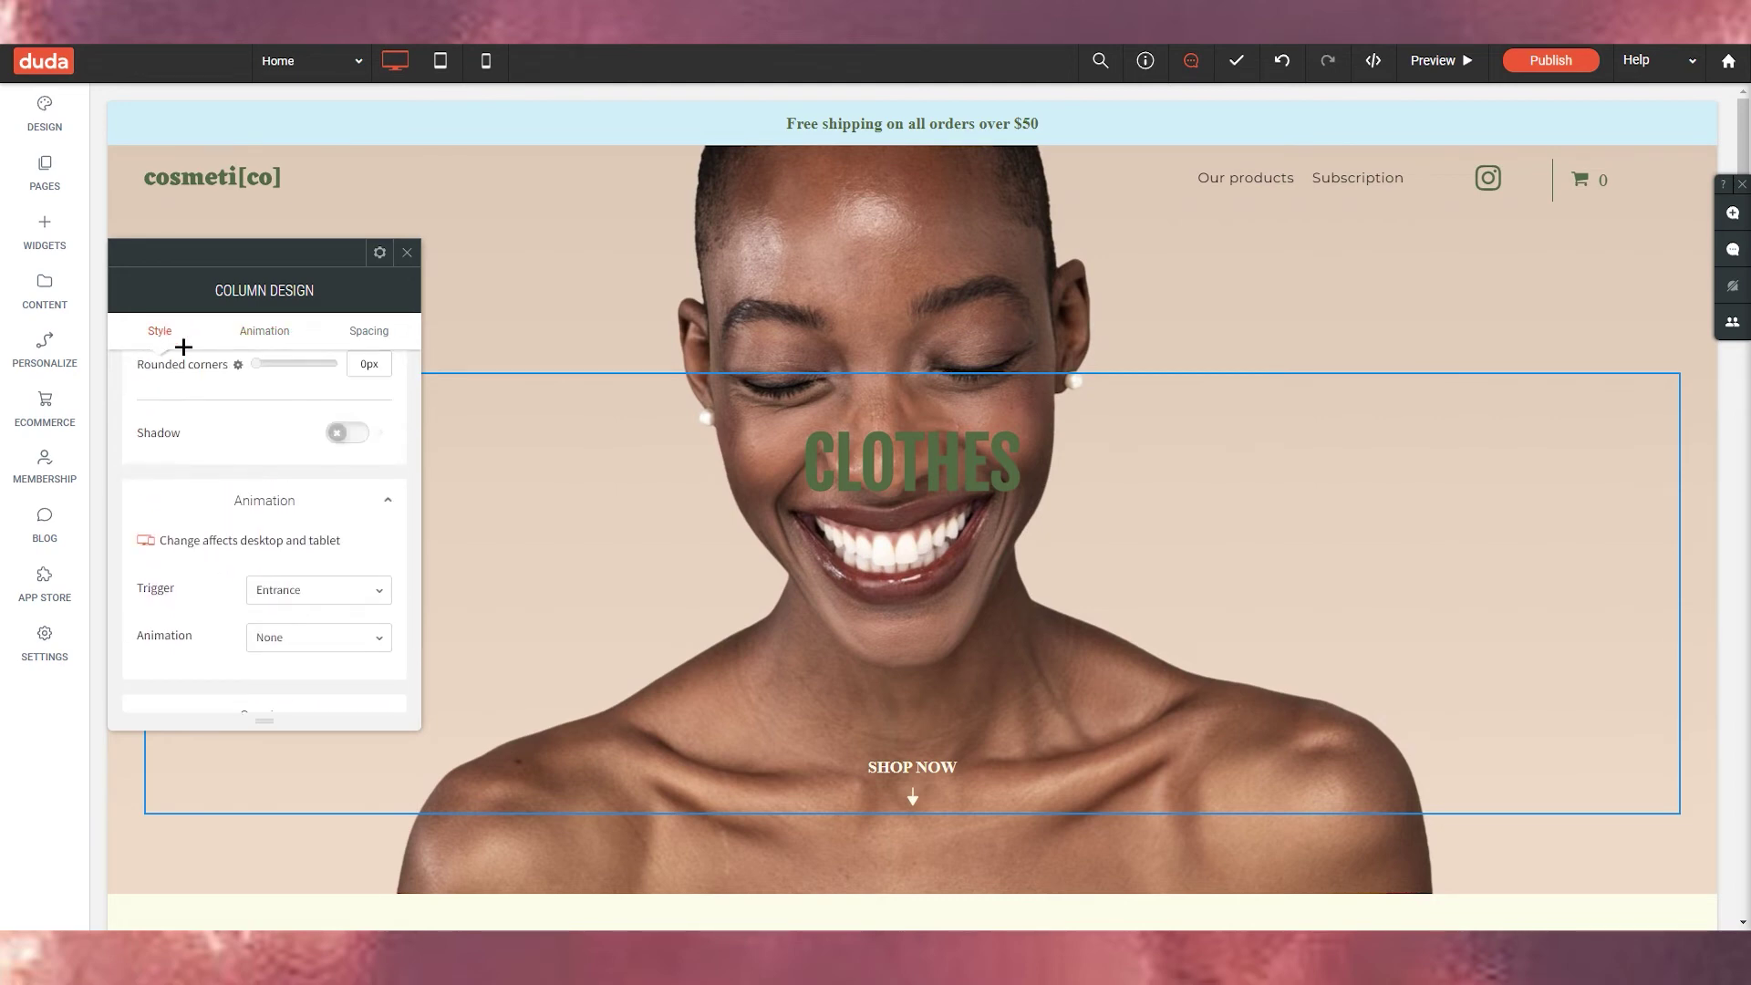
pyautogui.click(441, 328)
pyautogui.scroll(-8, 993, 715)
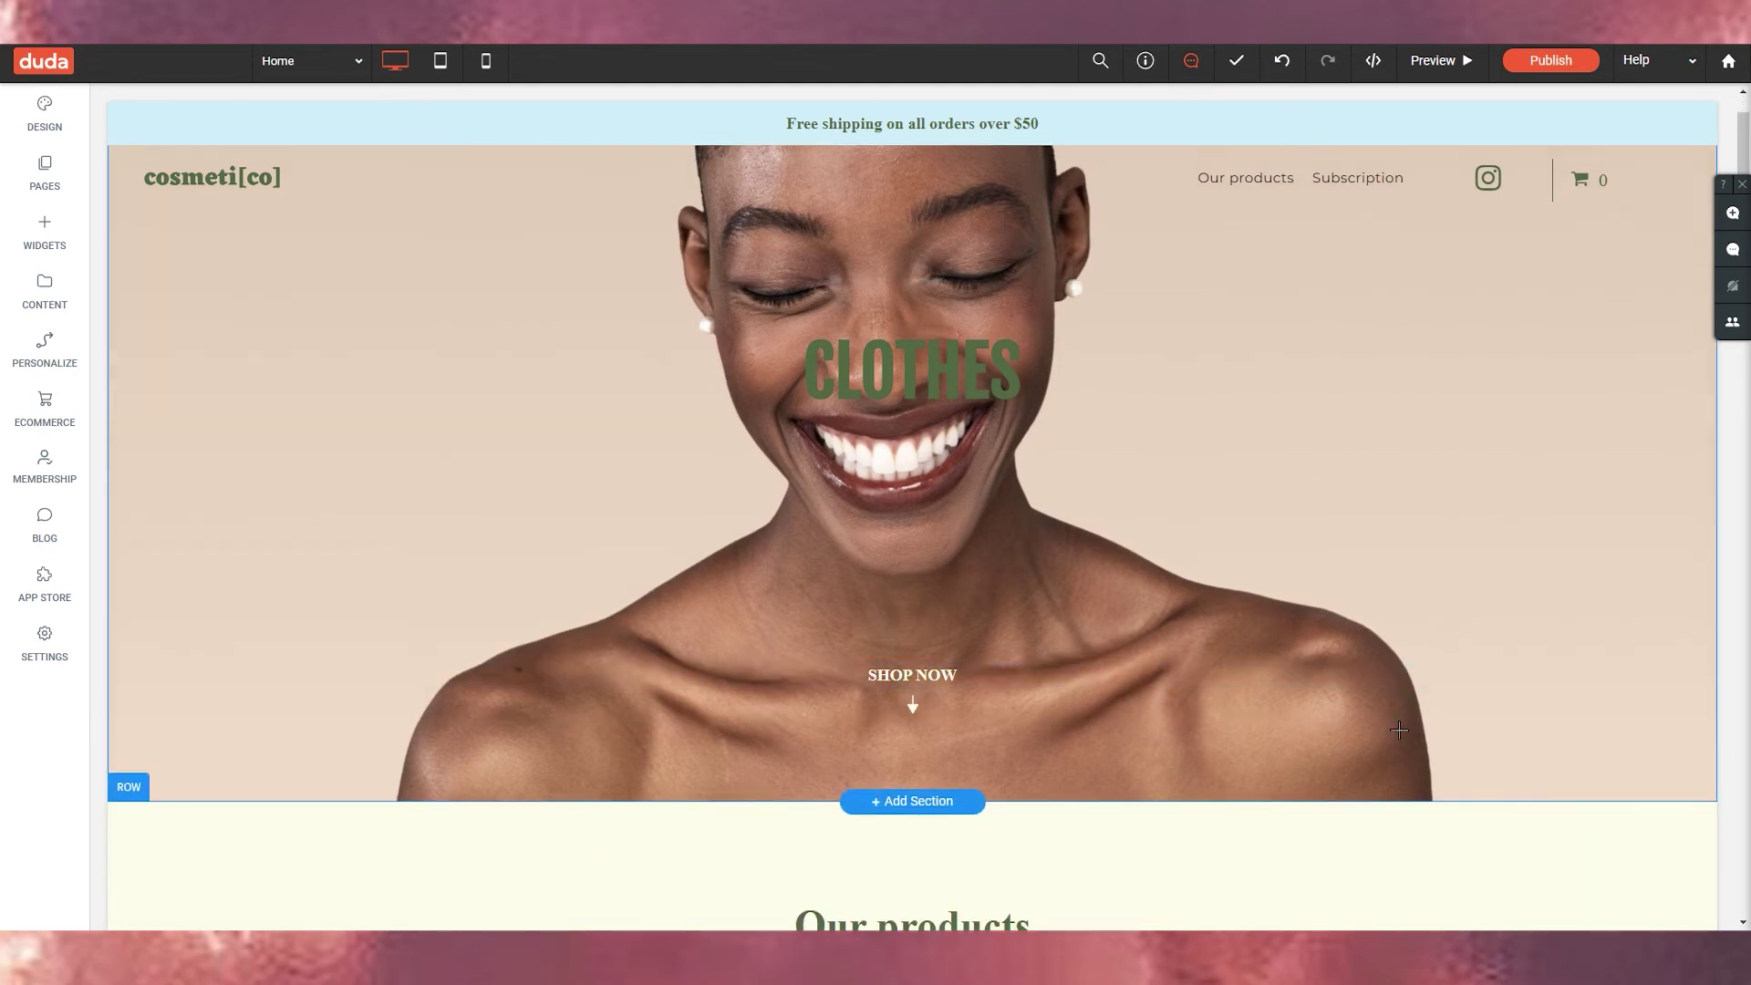
pyautogui.scroll(8, 684, 689)
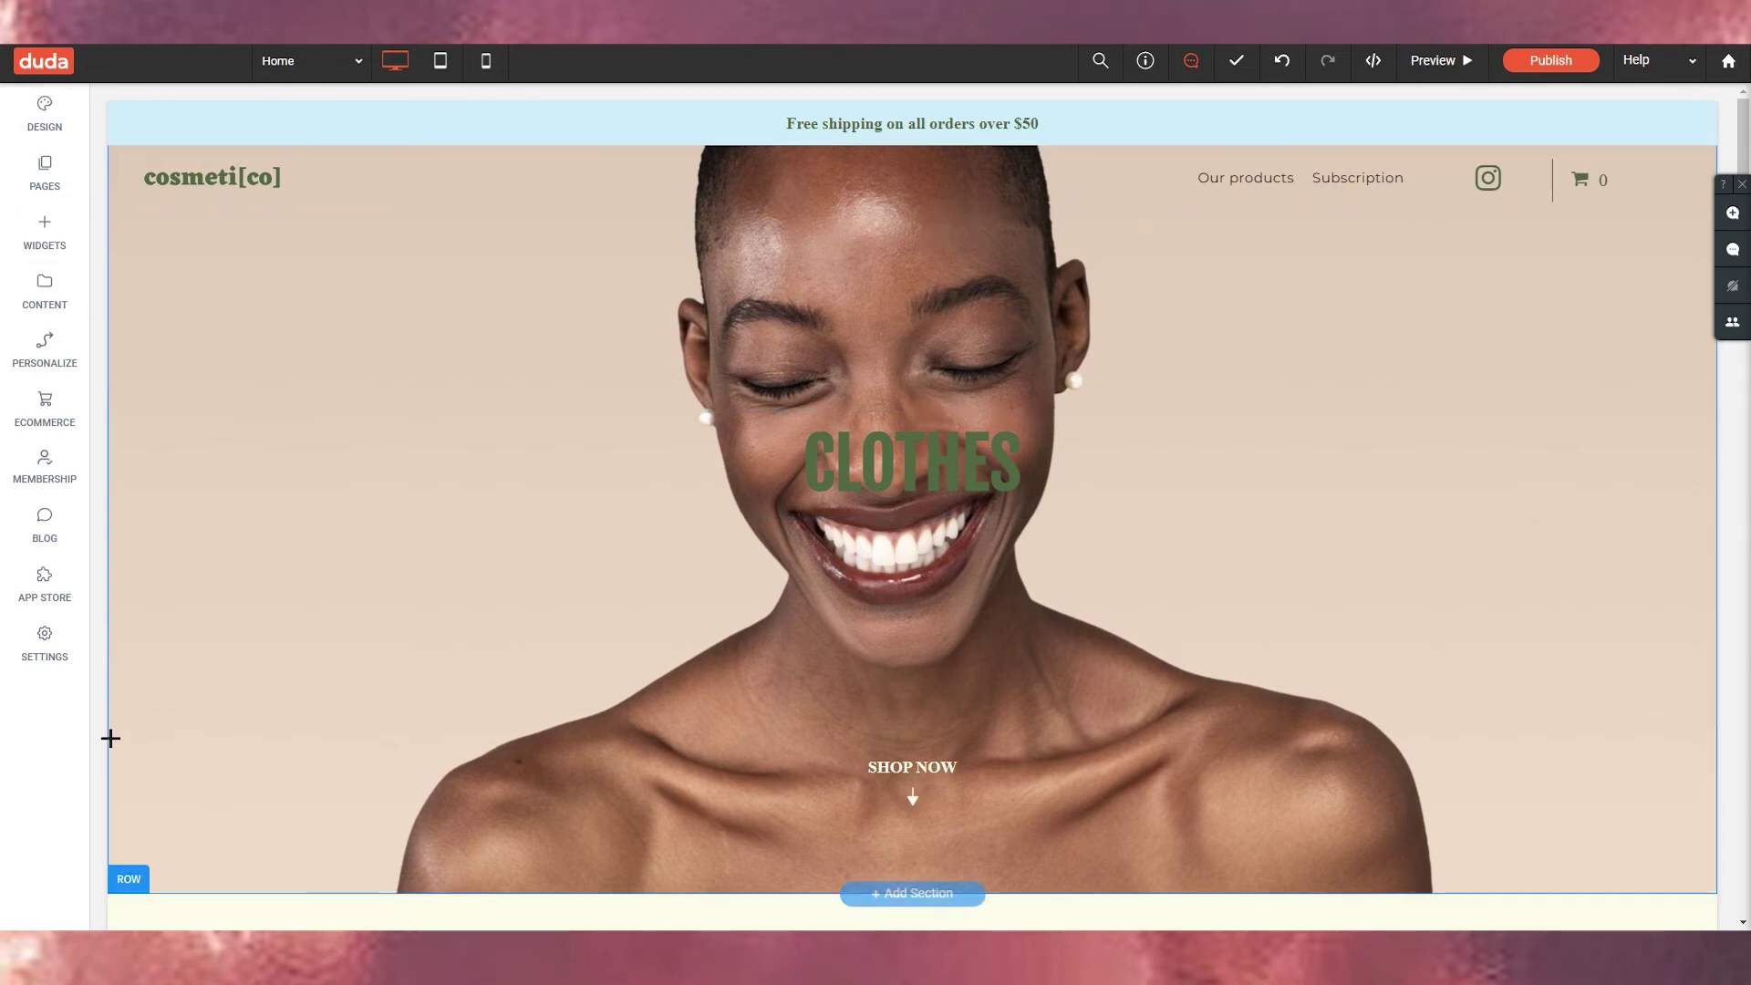
pyautogui.scroll(-6, 785, 669)
pyautogui.click(1203, 480)
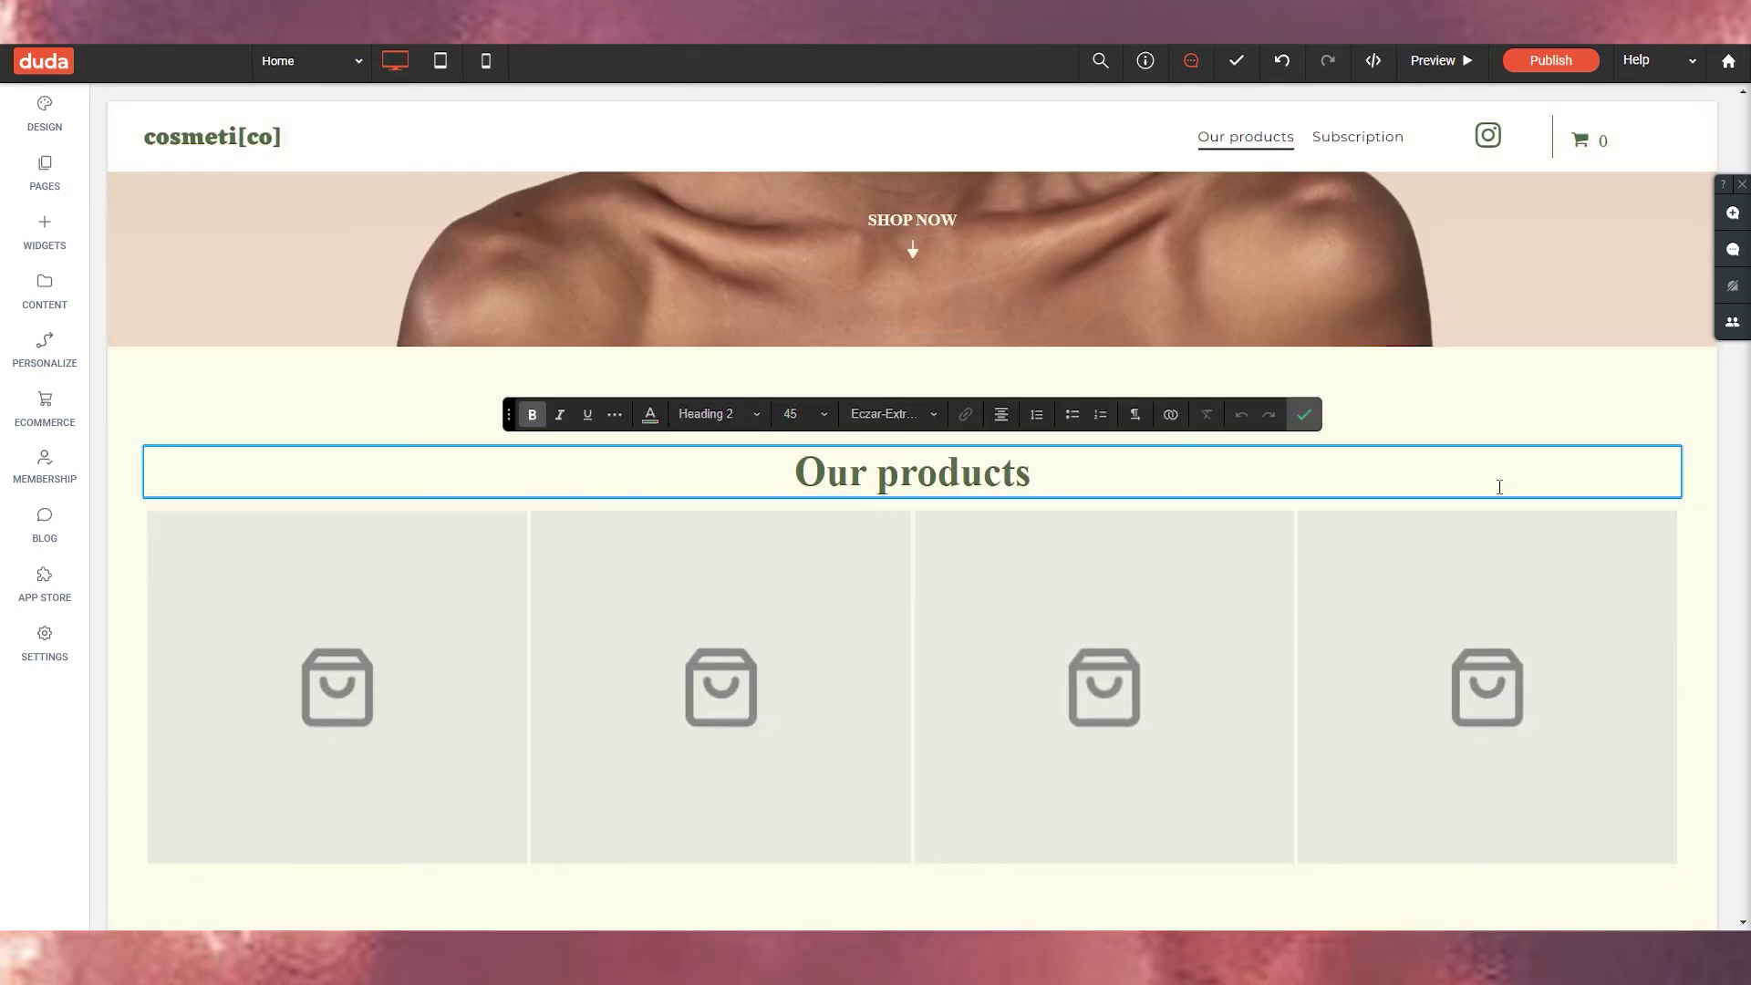
pyautogui.scroll(6, 1499, 487)
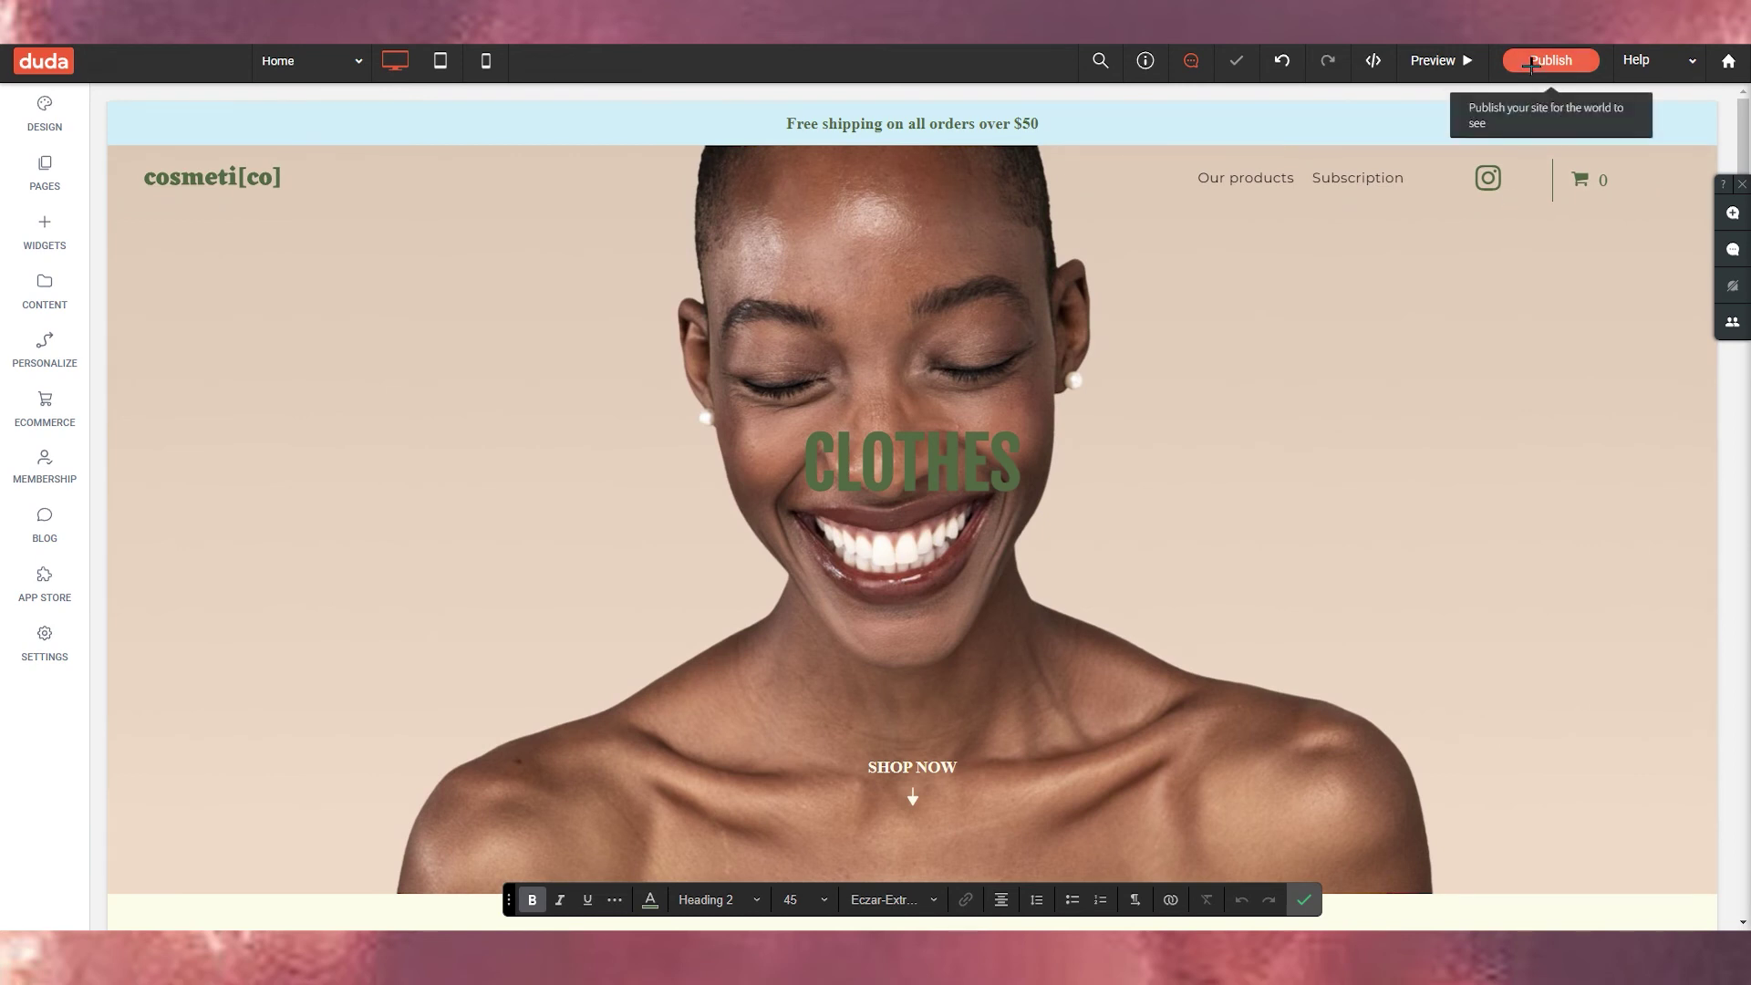
# - Preview the site in desktop view and look through the hero, Our products and reviews sections
pyautogui.click(1440, 60)
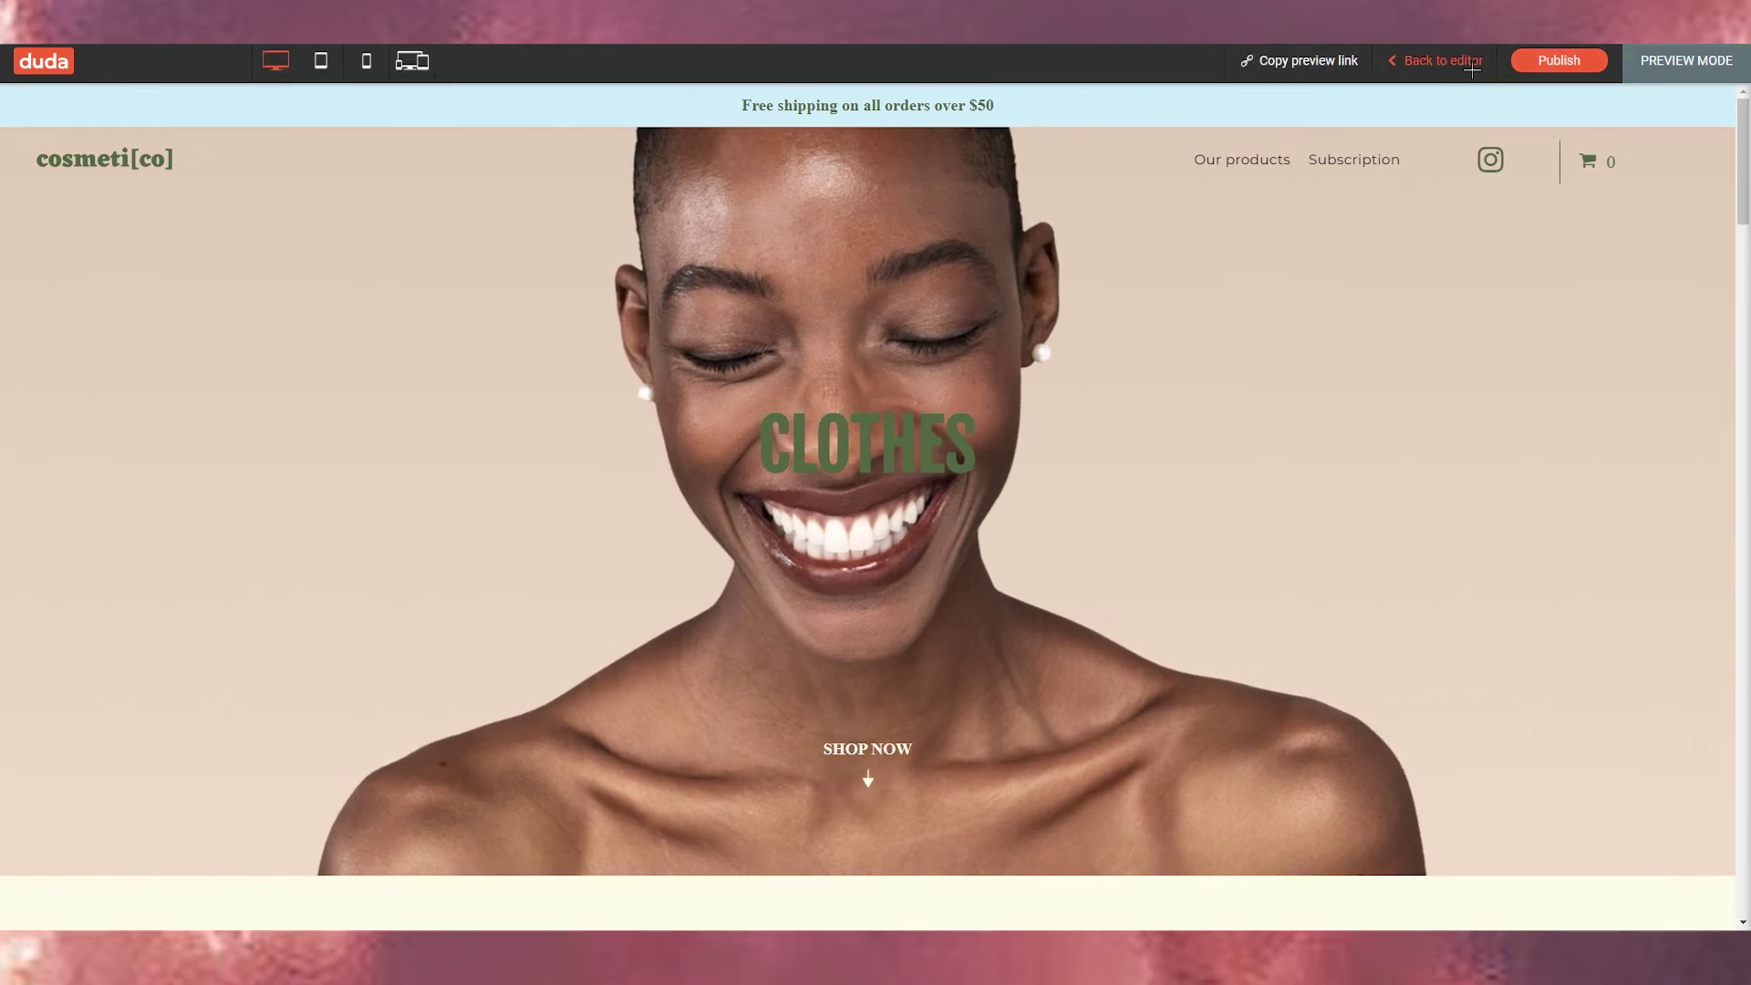
pyautogui.scroll(-10, 1616, 334)
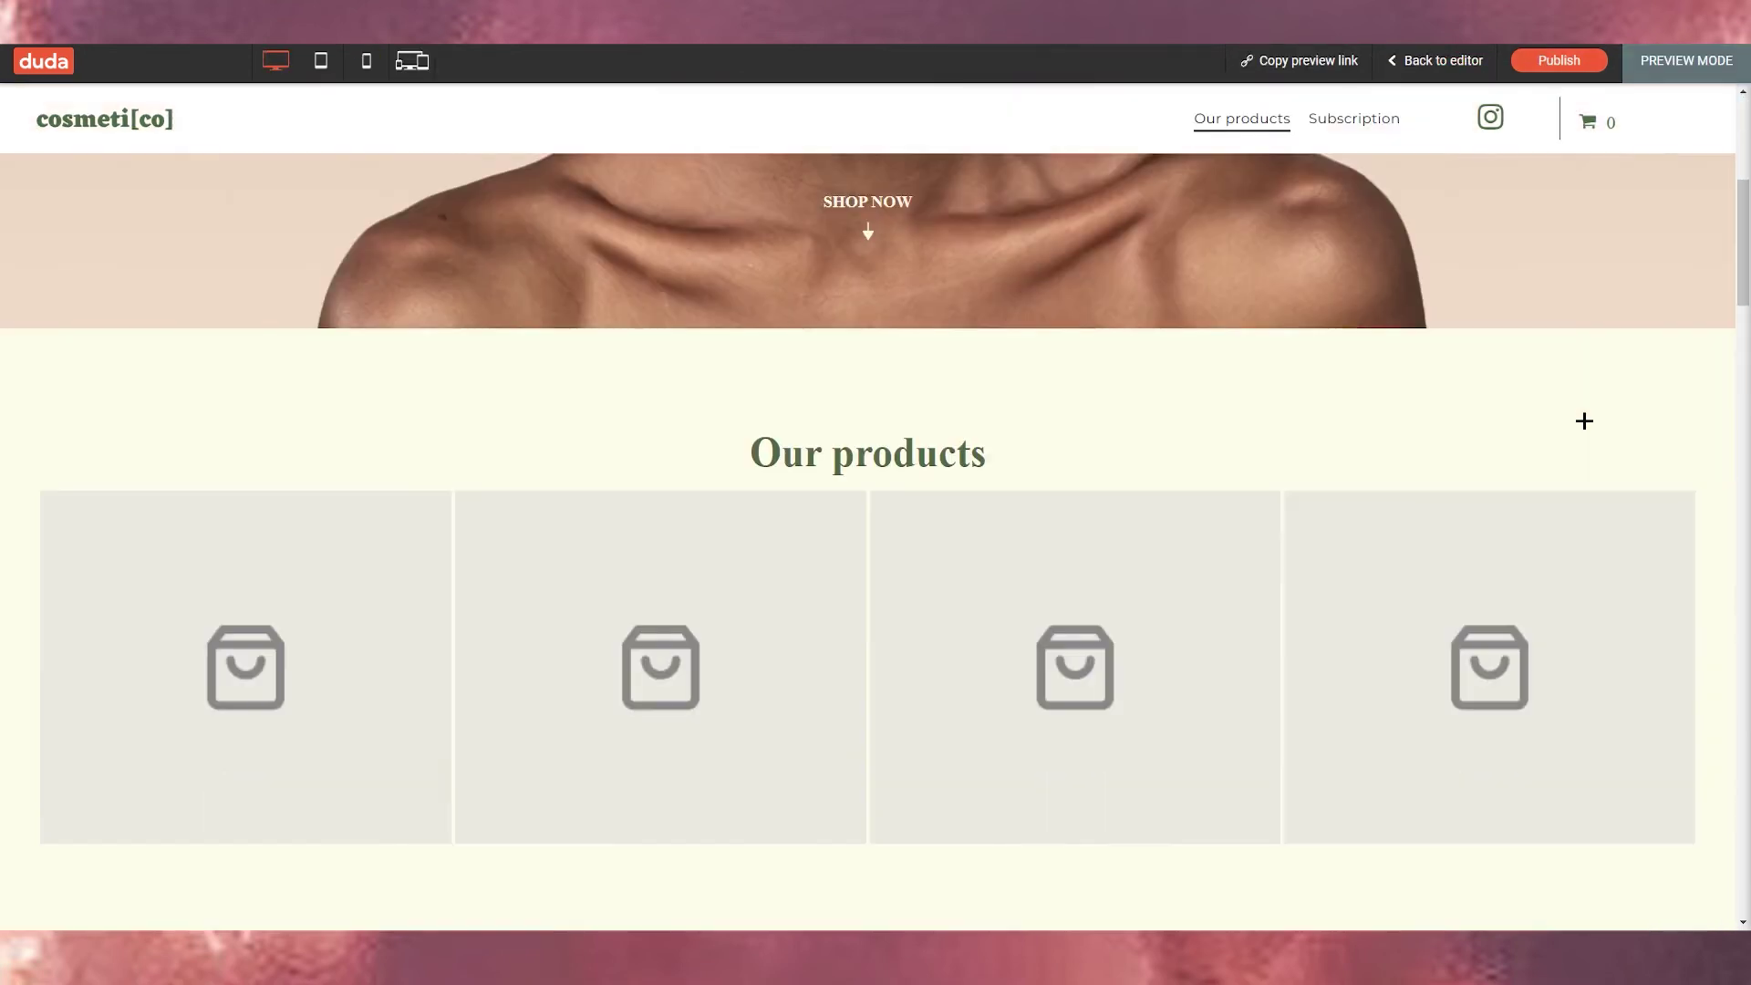
pyautogui.scroll(2, 677, 310)
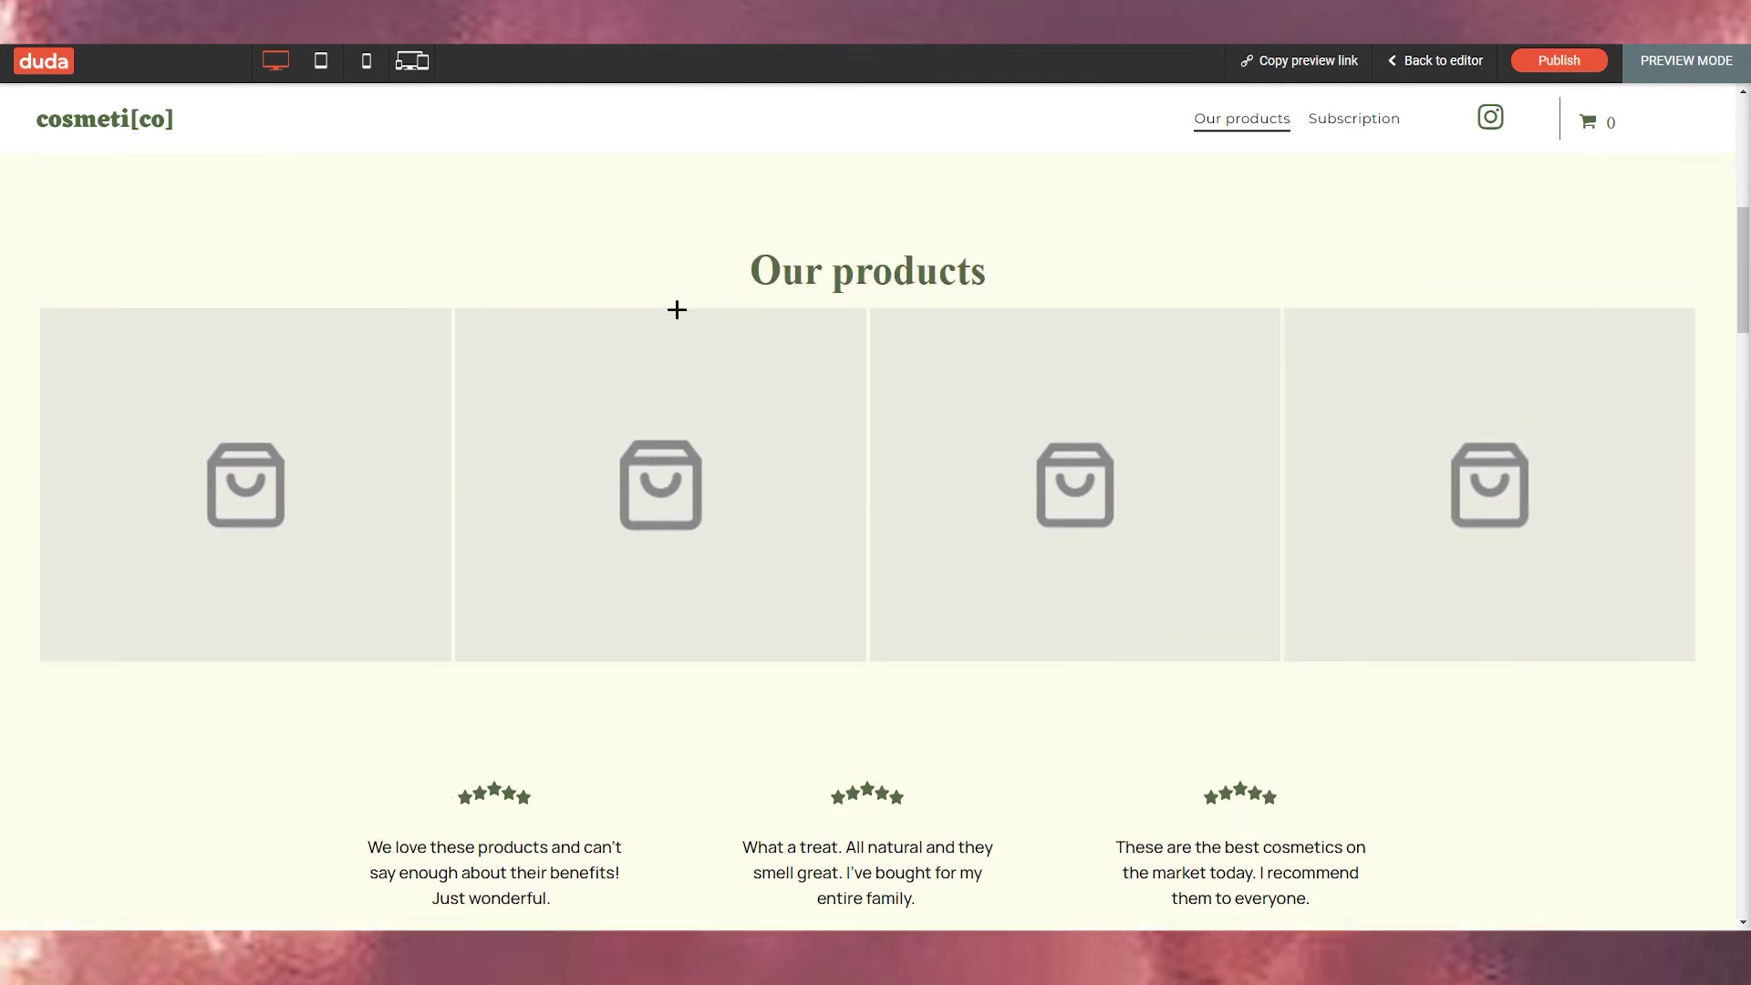
pyautogui.scroll(4, 432, 286)
pyautogui.scroll(4, 821, 358)
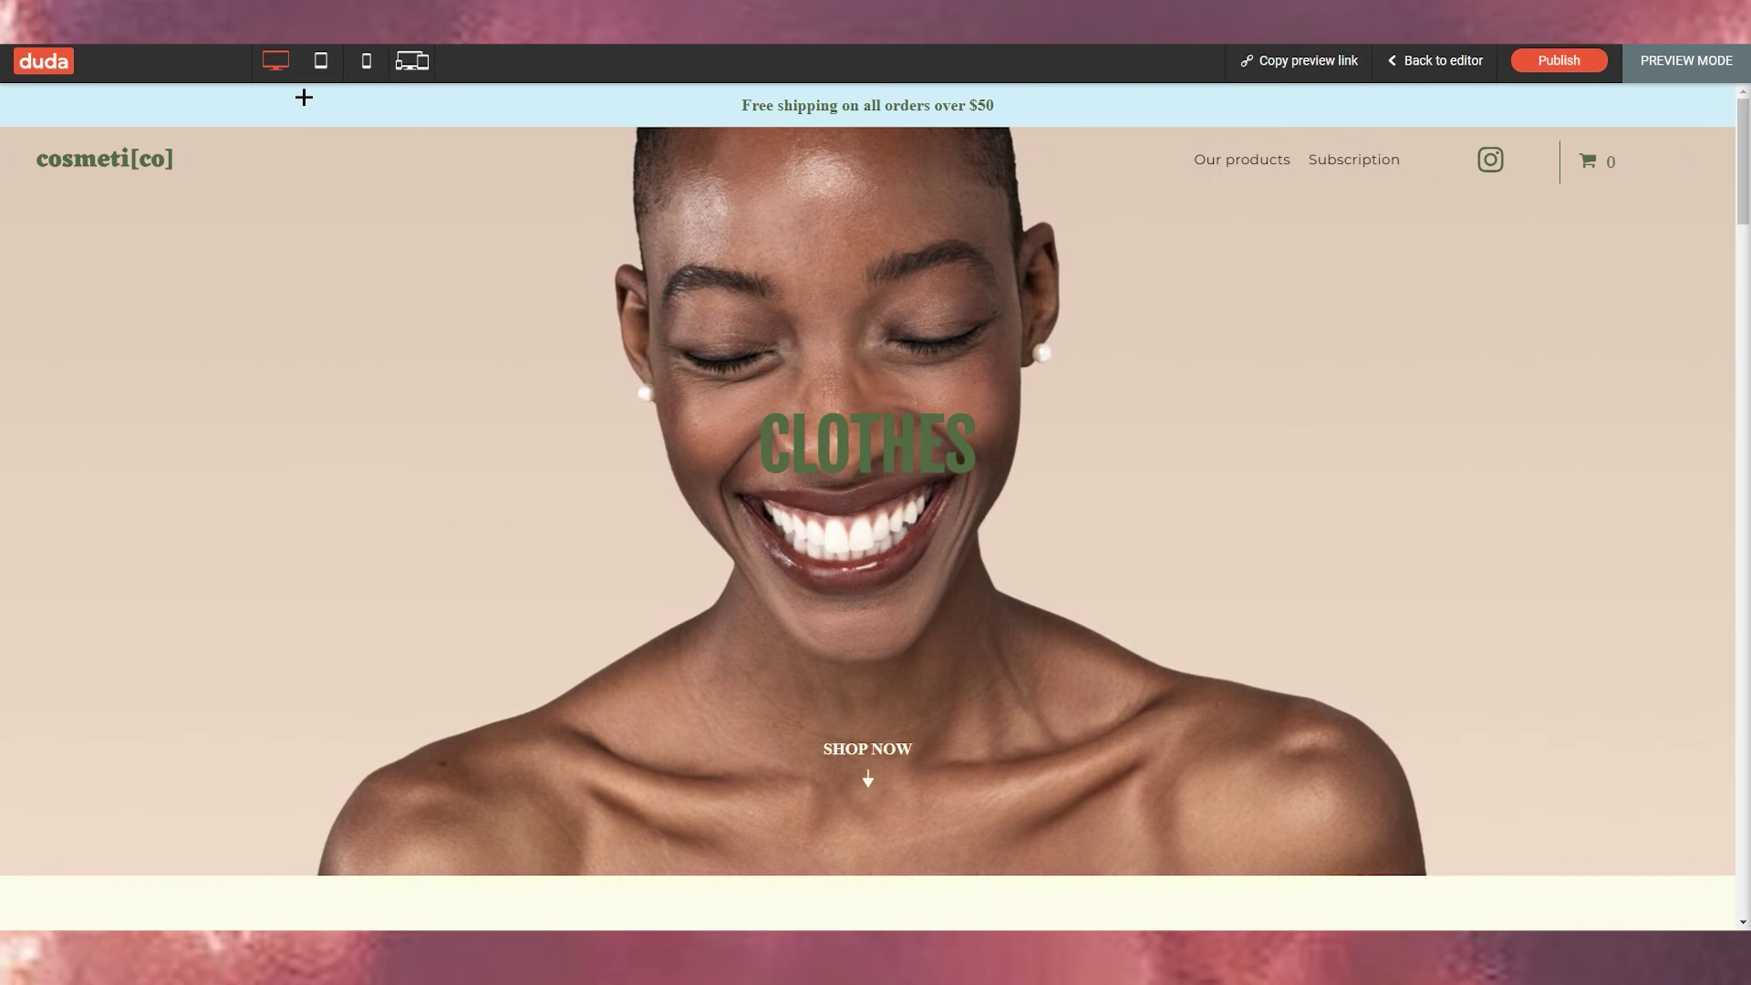
# - Check the home page's layout in the tablet and mobile previews
pyautogui.click(319, 61)
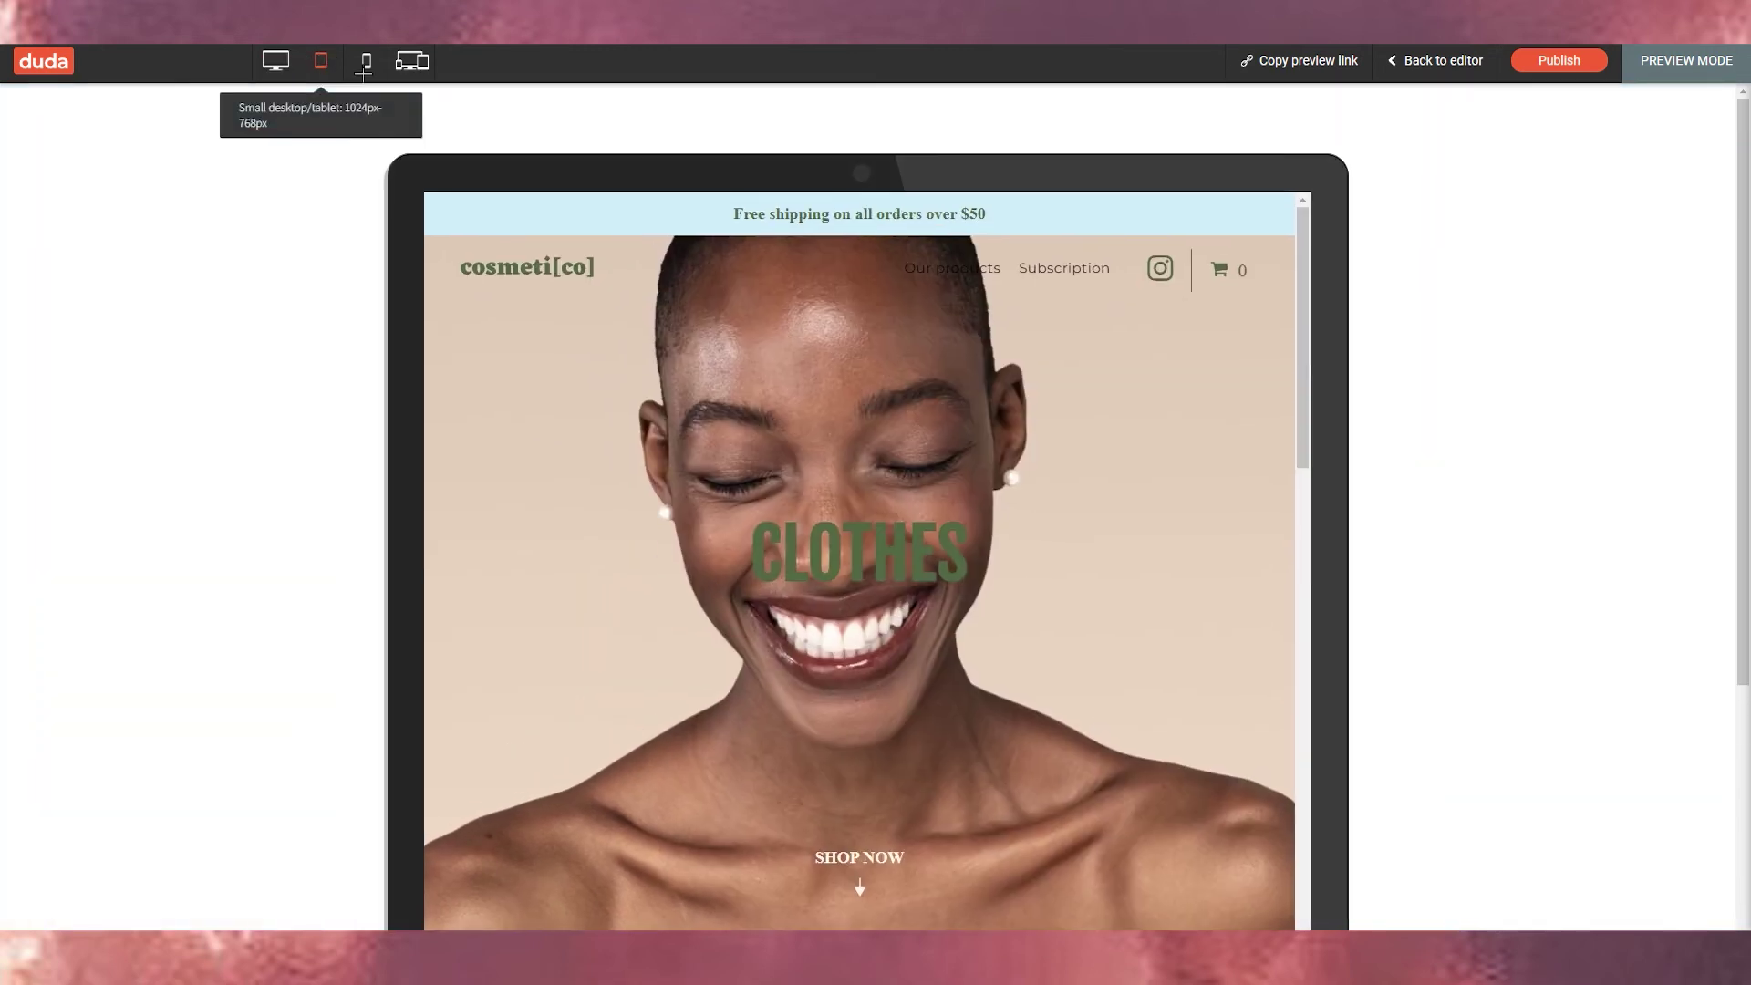
pyautogui.scroll(-10, 698, 322)
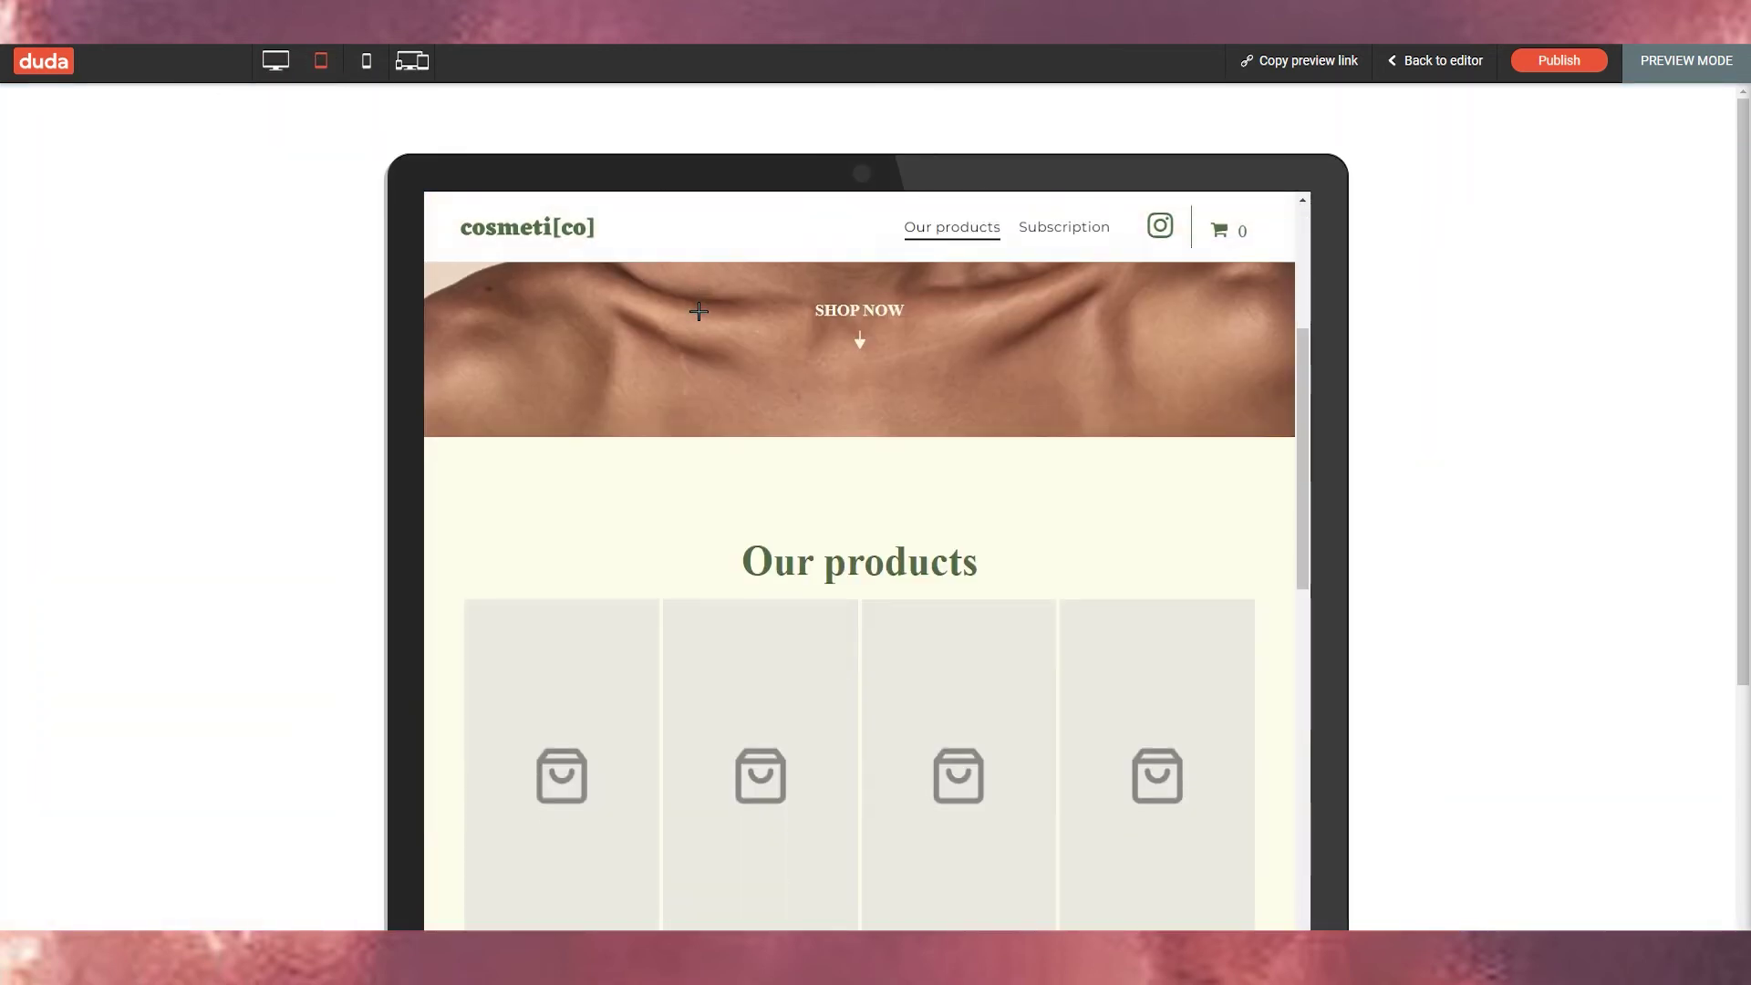
pyautogui.scroll(8, 699, 322)
pyautogui.click(366, 60)
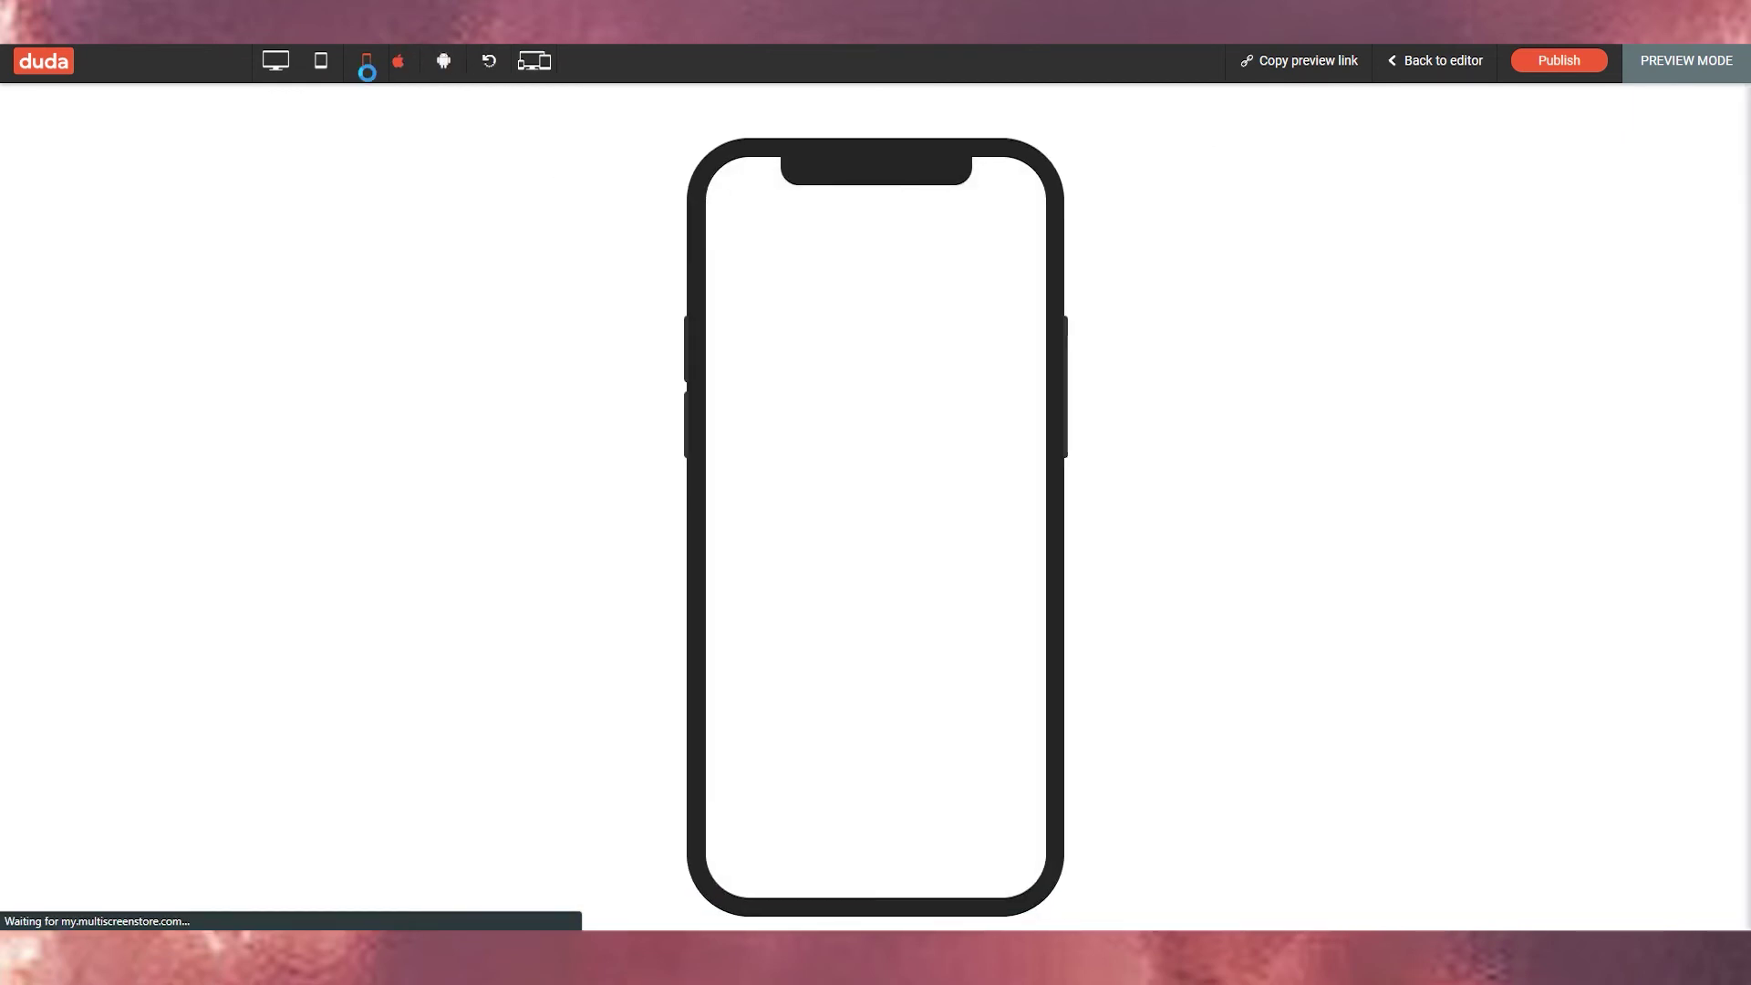
pyautogui.scroll(-5, 903, 702)
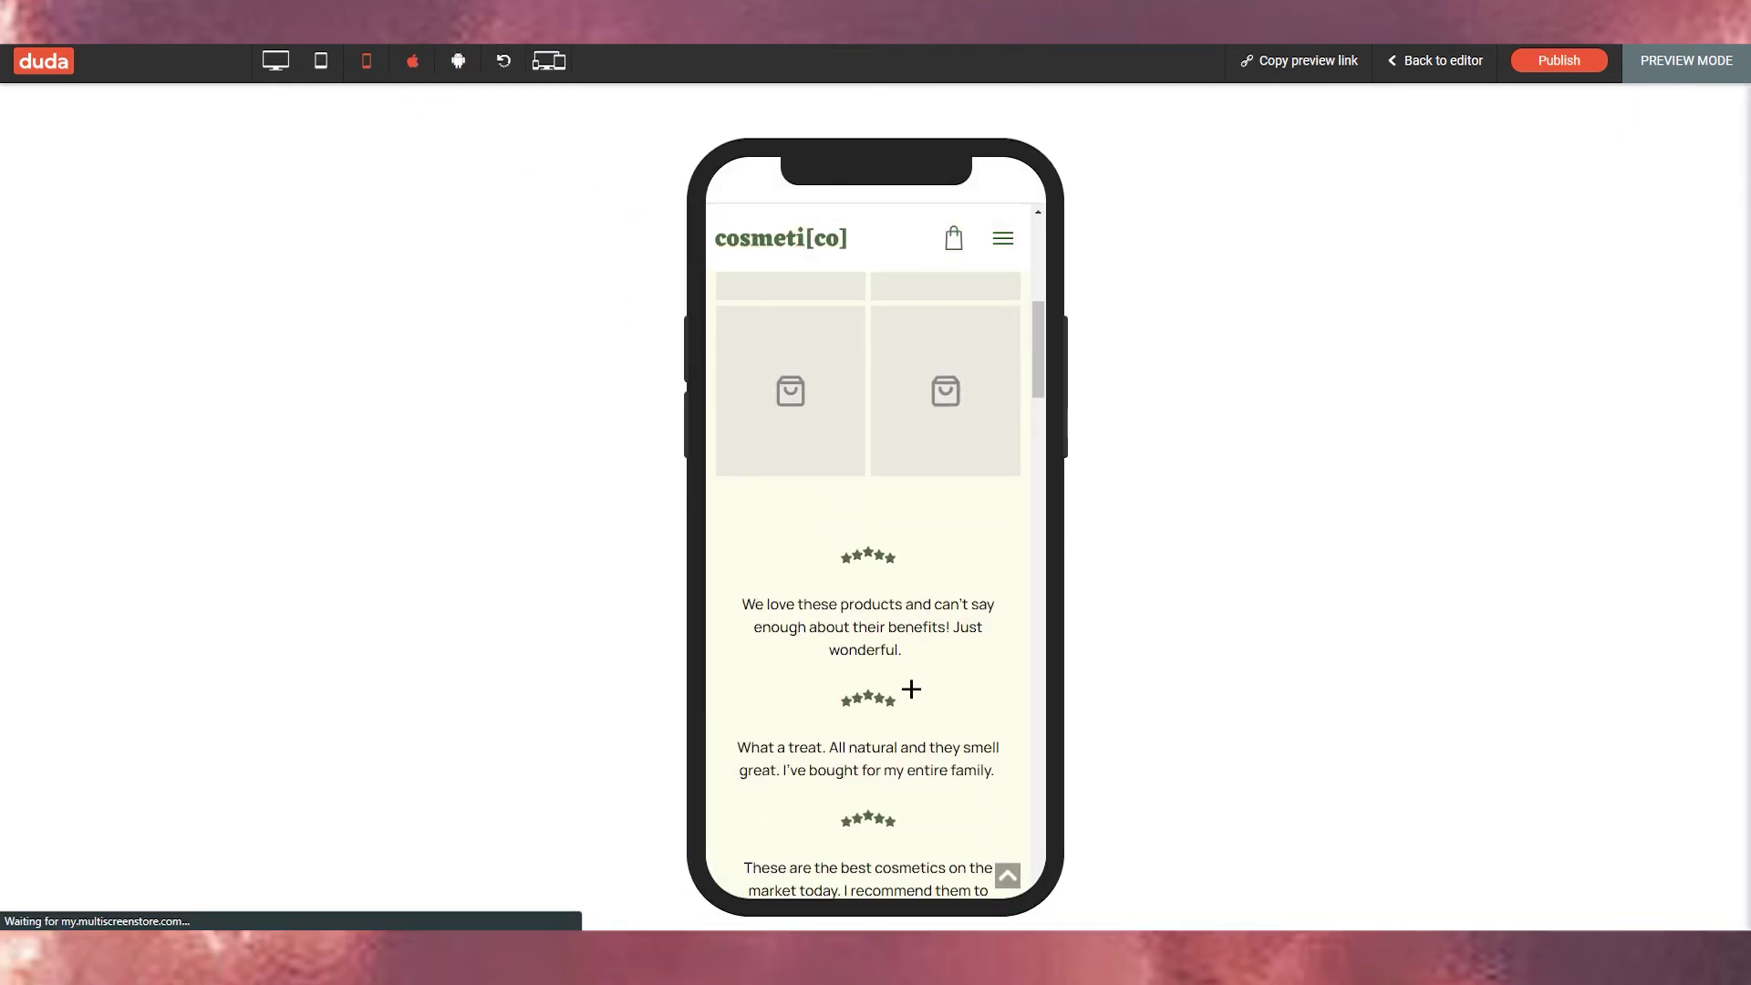
pyautogui.scroll(2, 968, 570)
pyautogui.scroll(3, 968, 570)
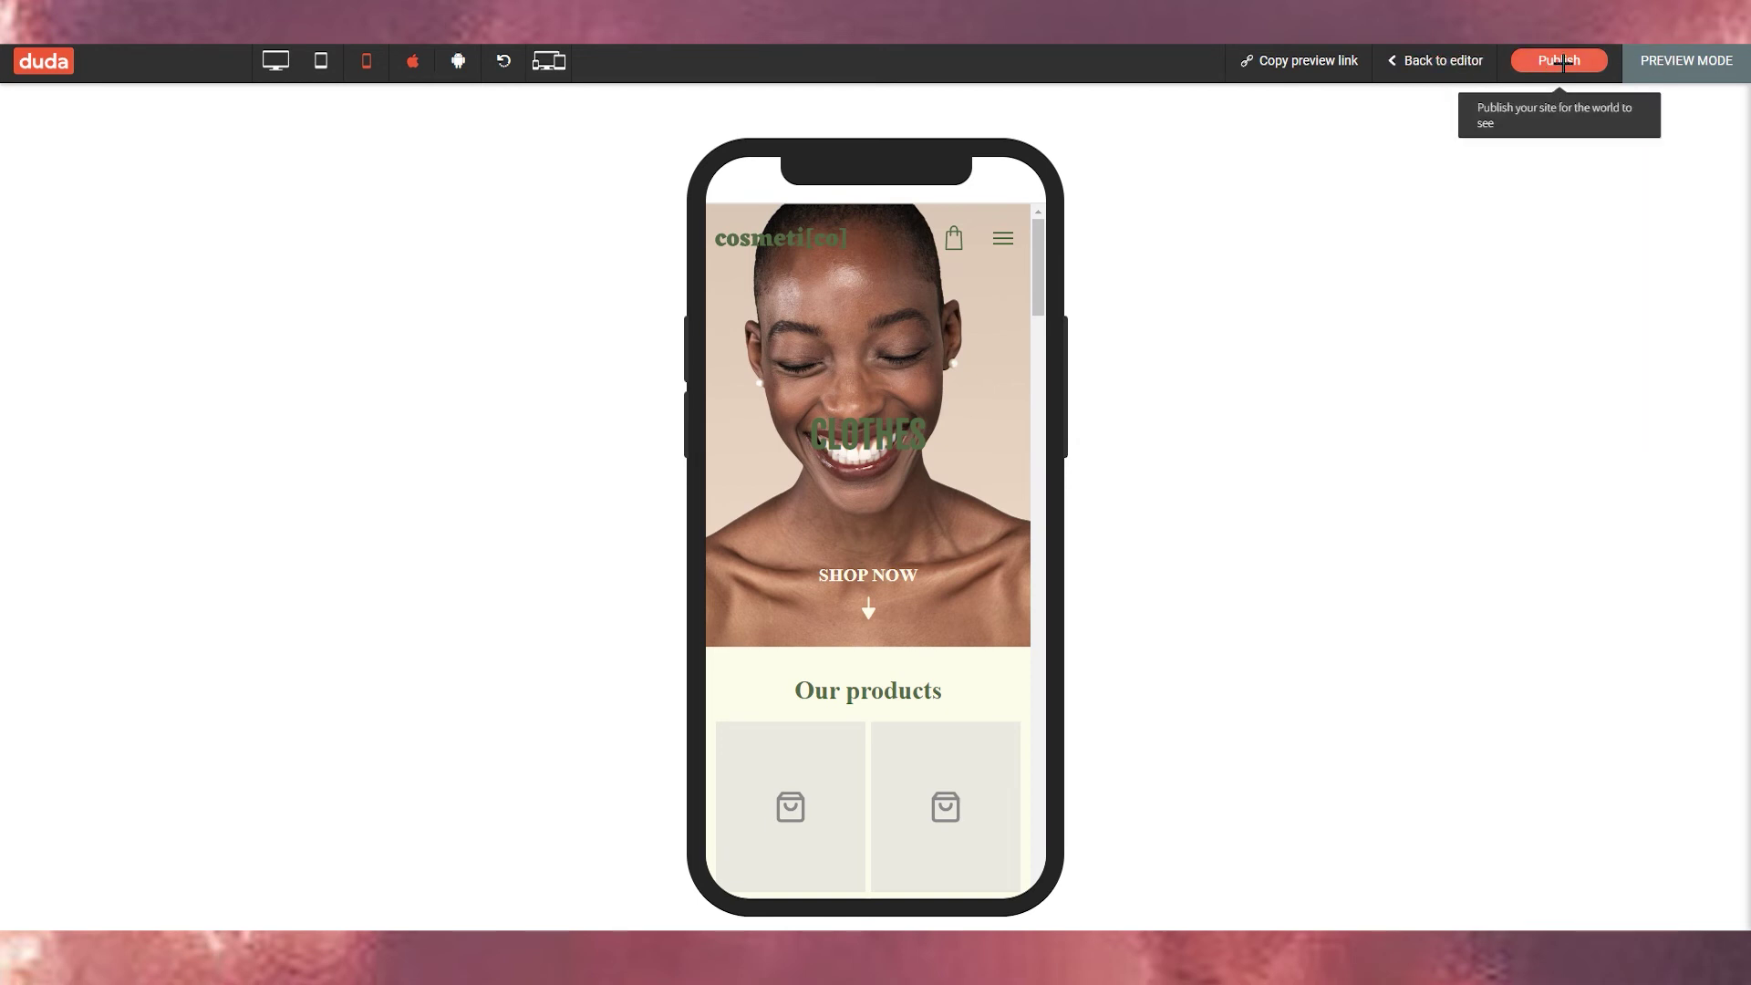
# - Copy the site's preview link, open it in a new browser tab and check the desktop and tablet views
pyautogui.click(1305, 63)
pyautogui.hotkey('ctrl', 't')
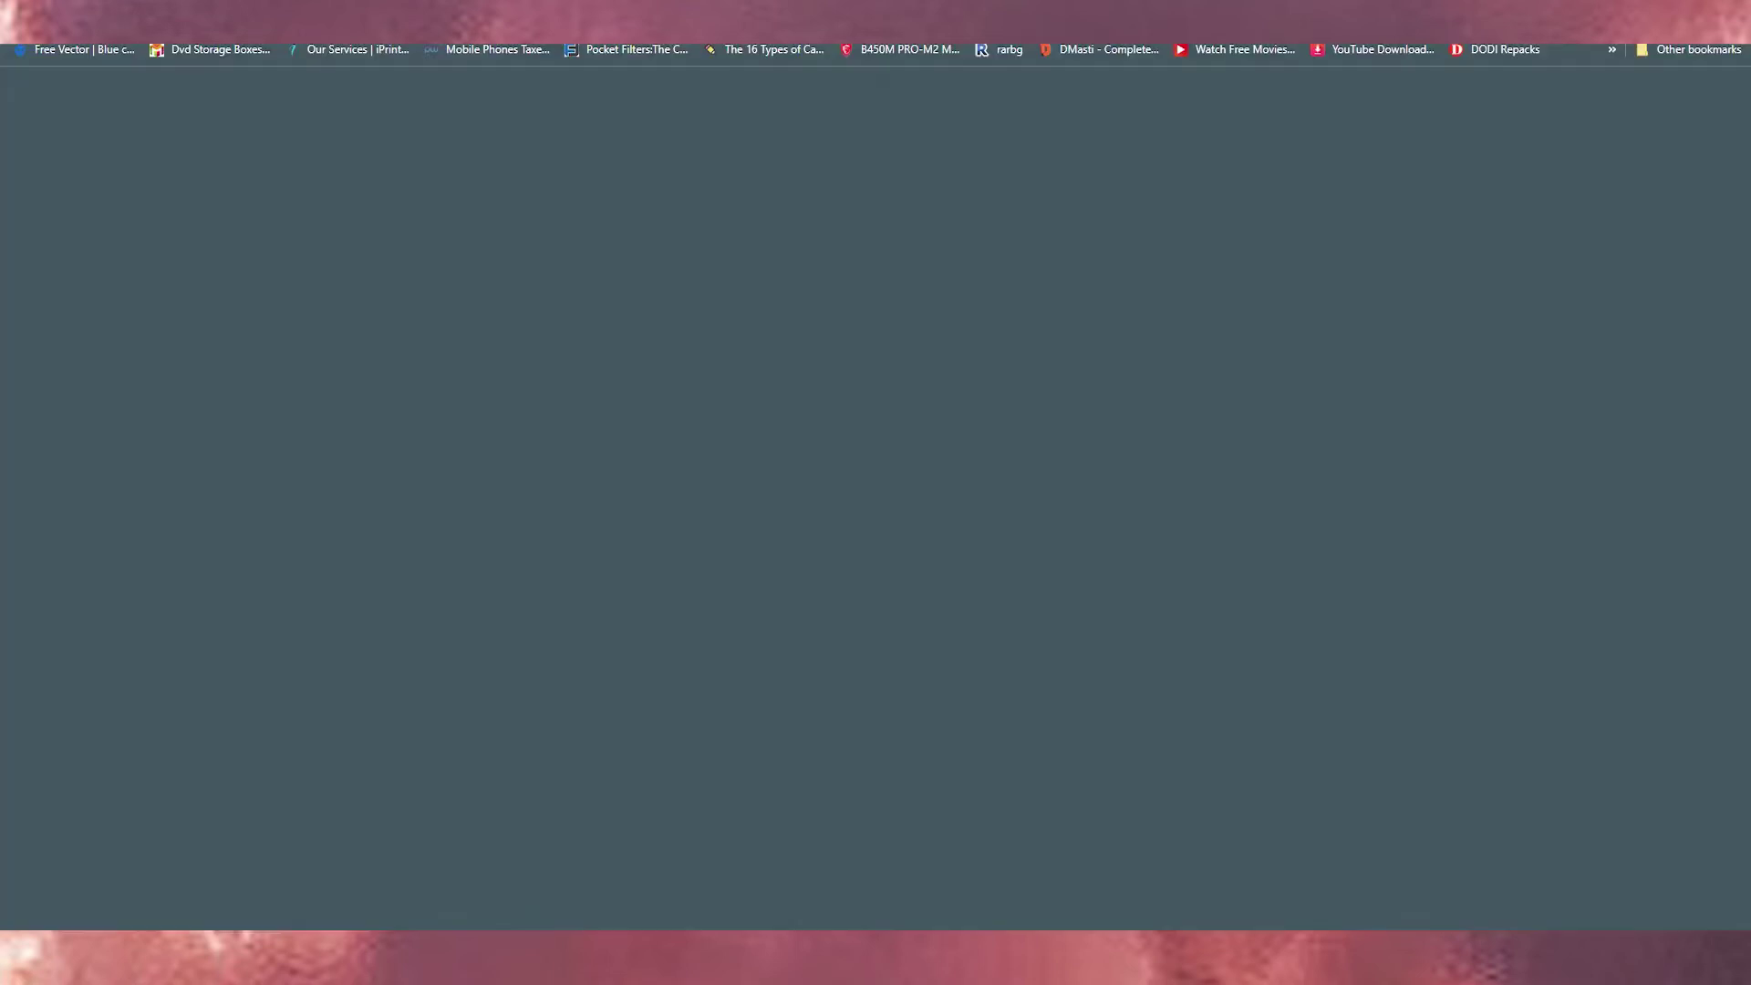
pyautogui.rightClick(278, 41)
pyautogui.click(350, 160)
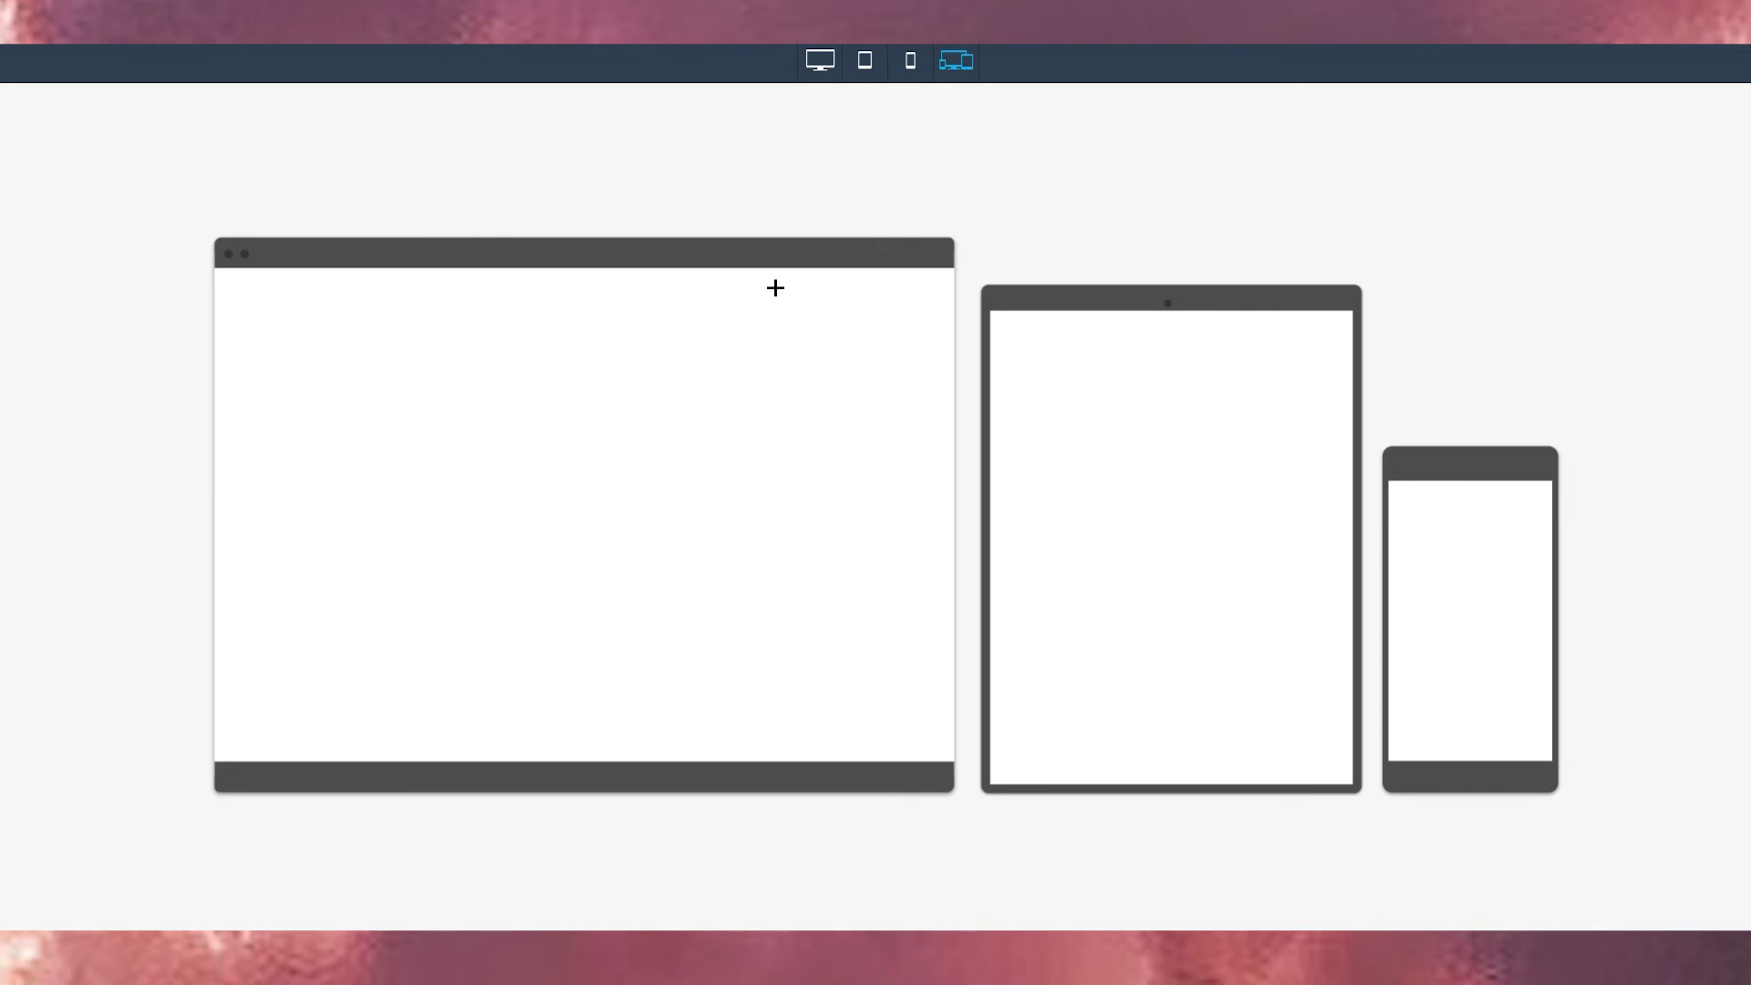
pyautogui.click(823, 62)
pyautogui.click(866, 62)
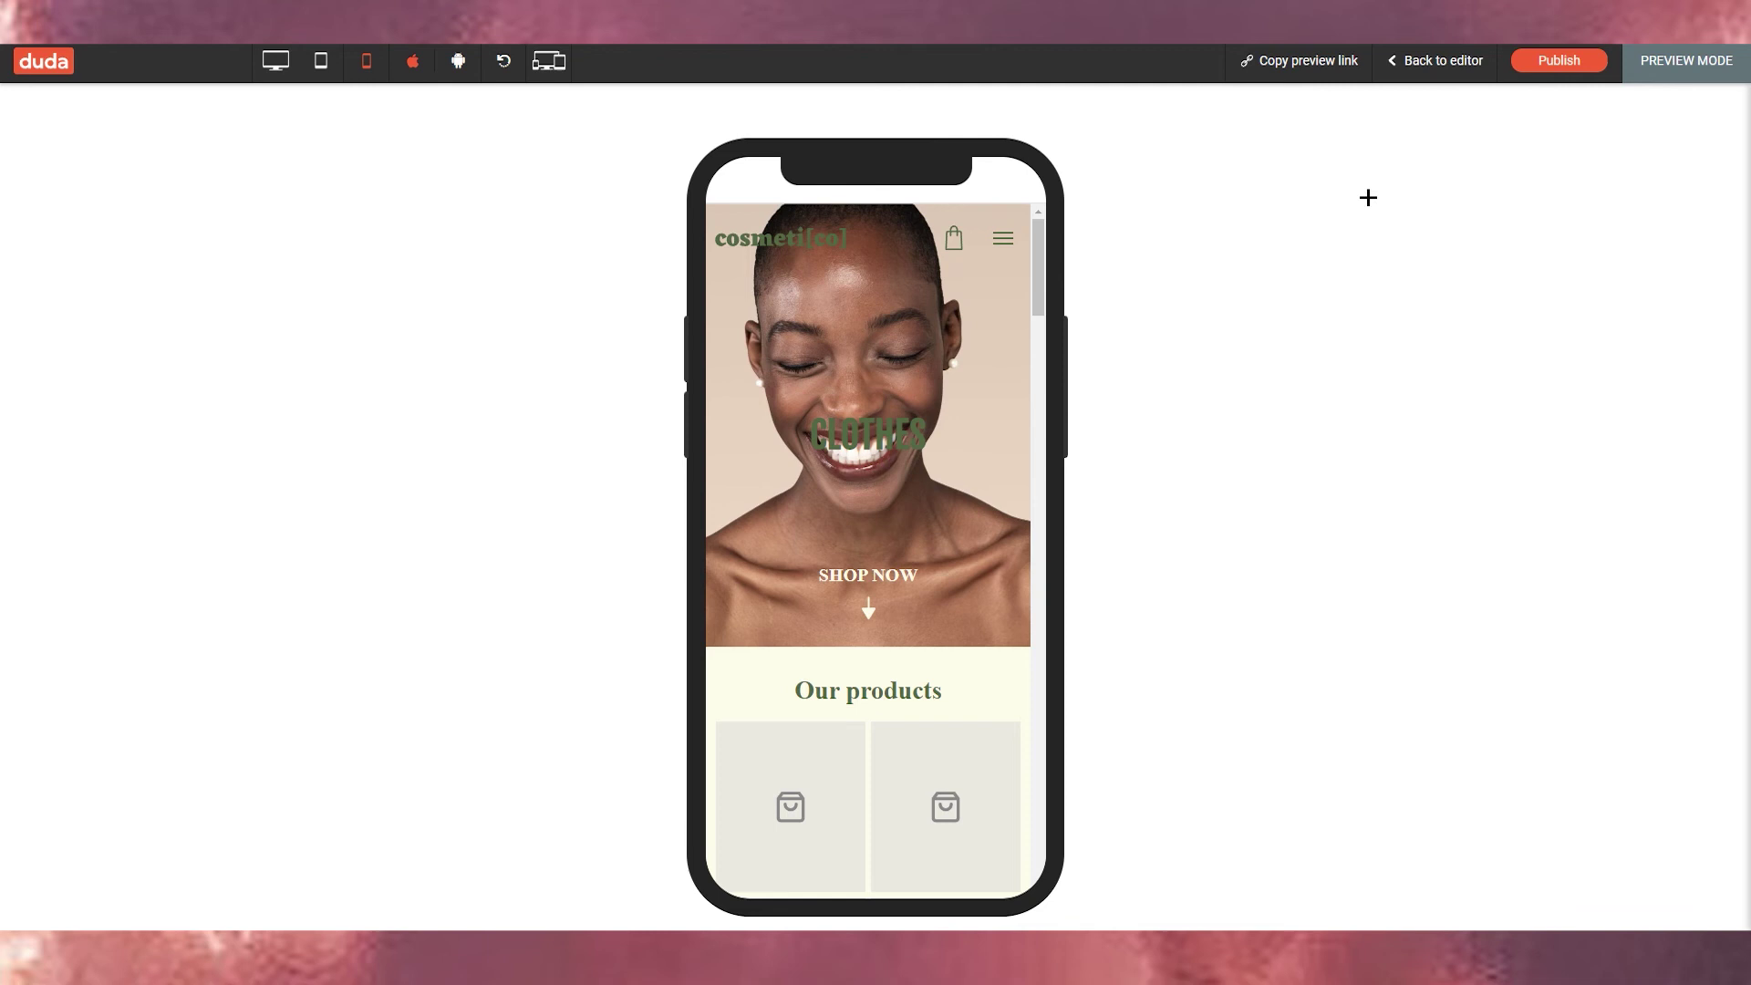
# - Publish the site from the preview and highlight the "Your site address" label in the publish dialog
pyautogui.click(1551, 60)
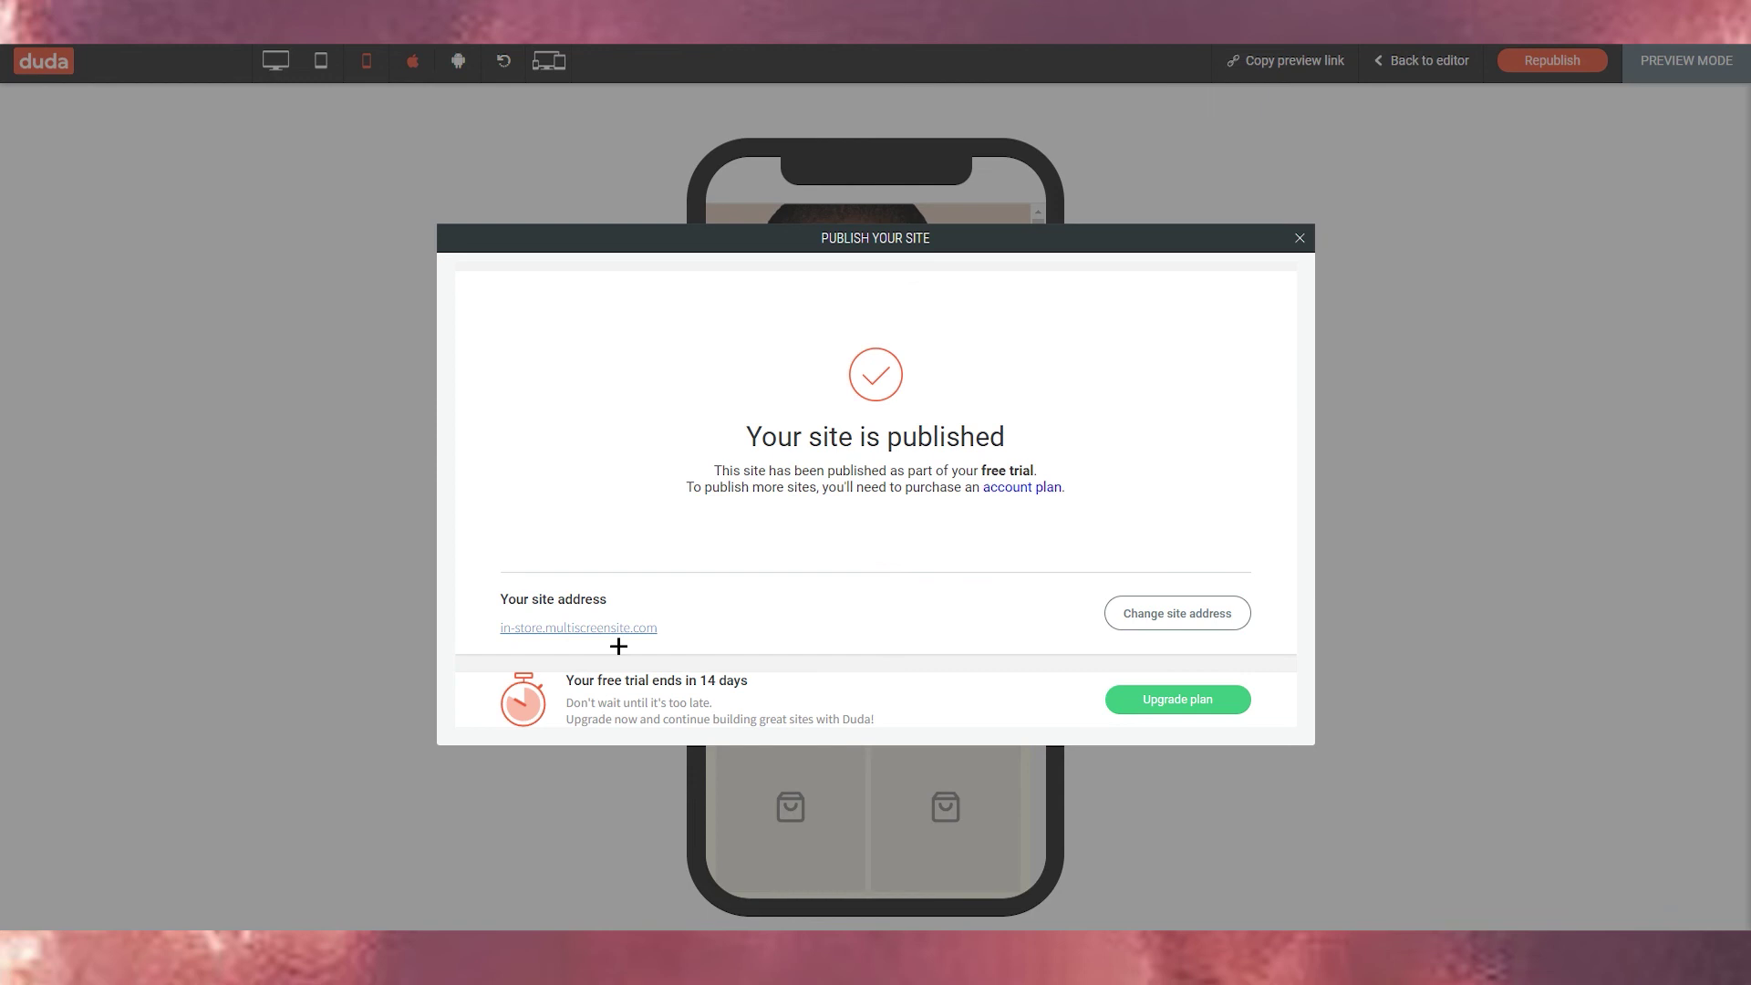
pyautogui.moveTo(500, 599); pyautogui.dragTo(628, 601)
pyautogui.moveTo(489, 626)
pyautogui.mouseDown()
pyautogui.moveTo(735, 618)
pyautogui.moveTo(501, 625)
pyautogui.mouseUp()
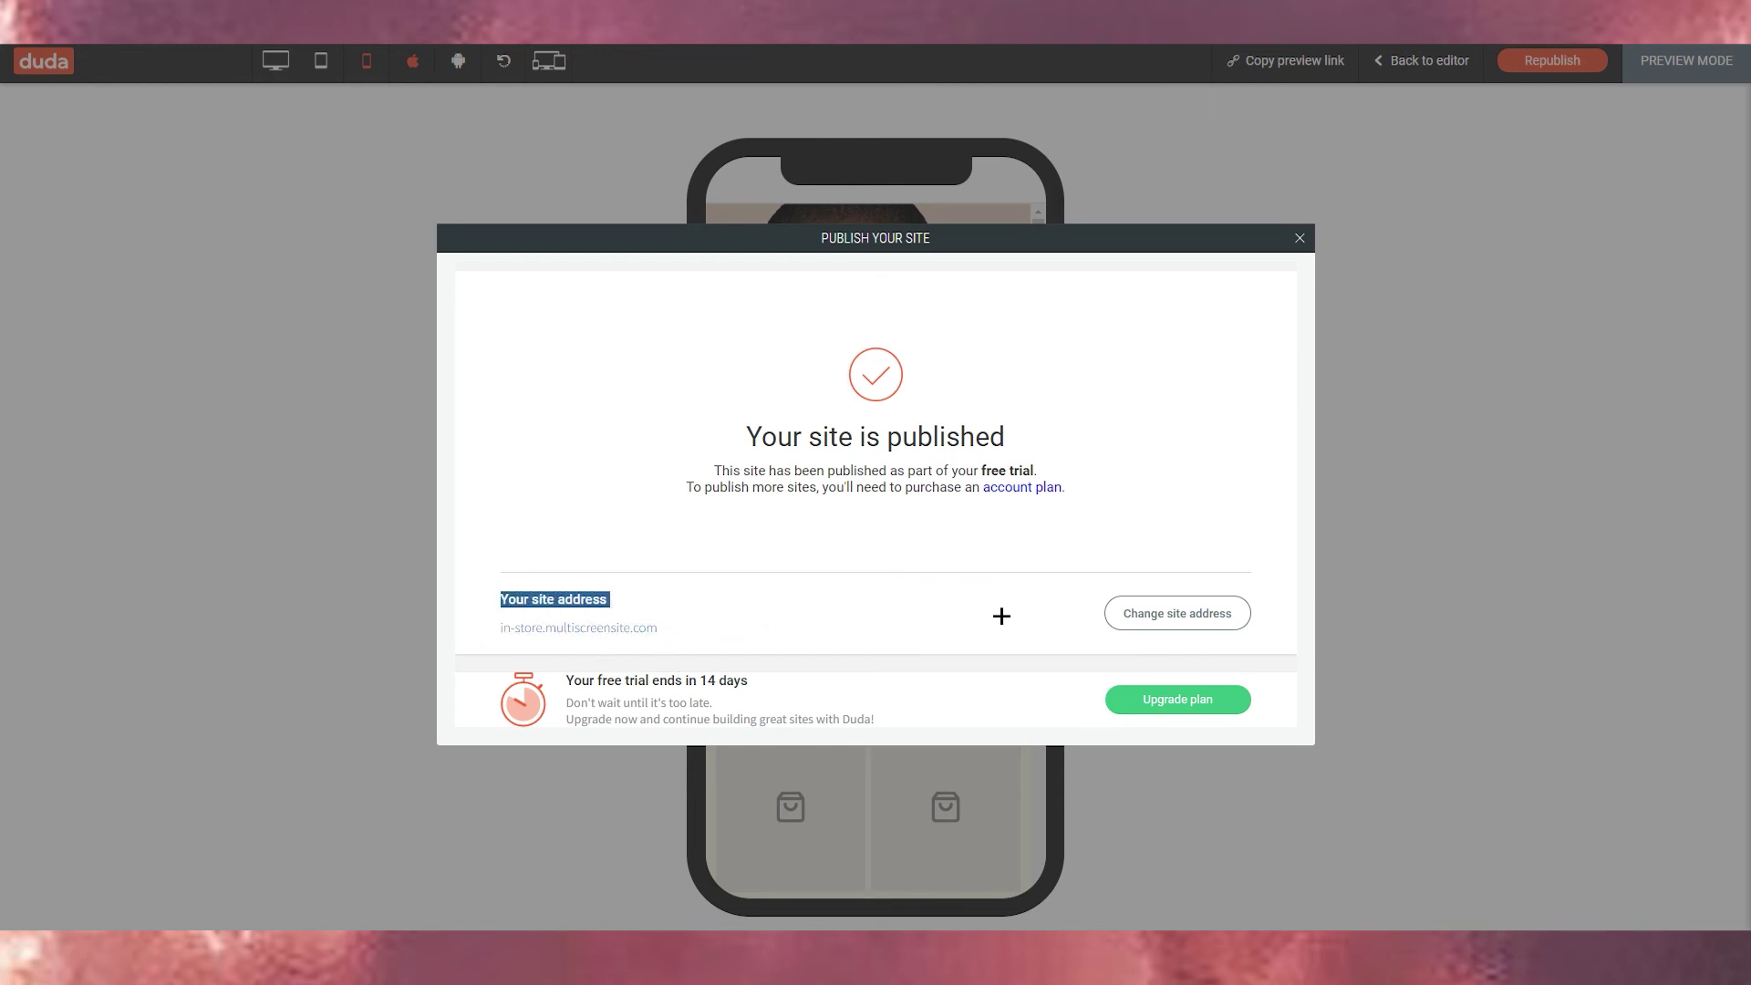
# - Open the published site at in-store.multiscreensite.com, look through its home page, and close the publish dialog
pyautogui.click(553, 627)
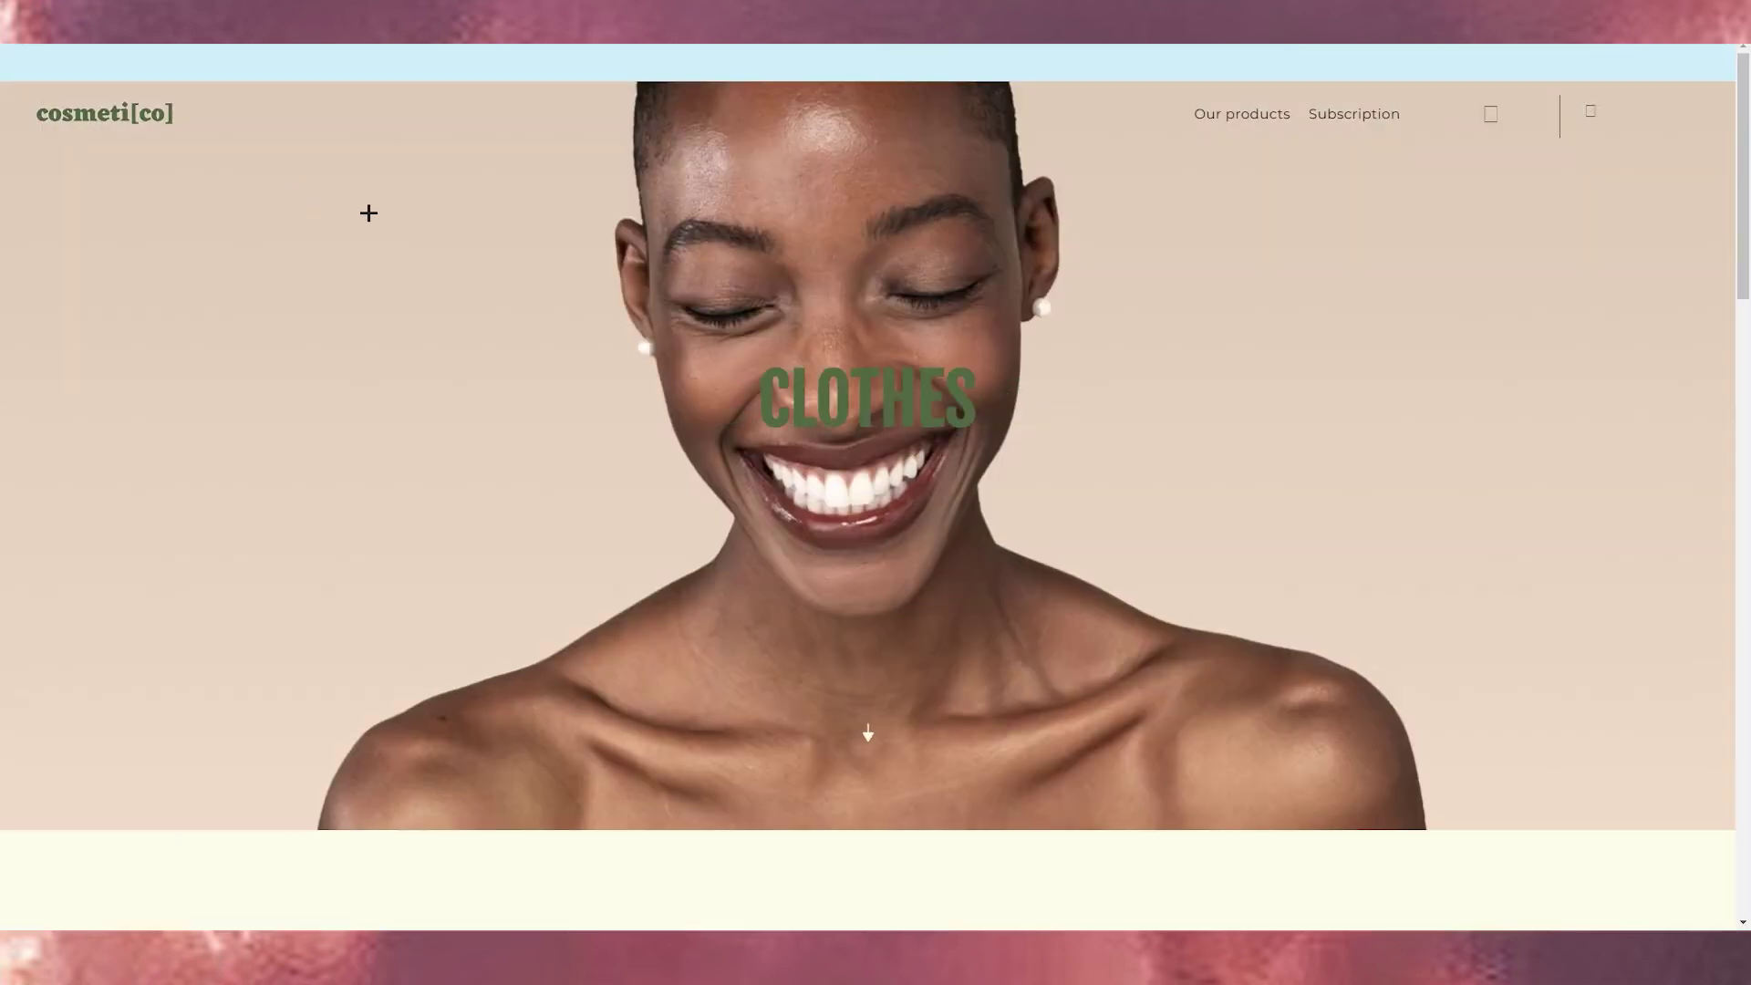
pyautogui.scroll(-5, 794, 462)
pyautogui.scroll(-15, 801, 456)
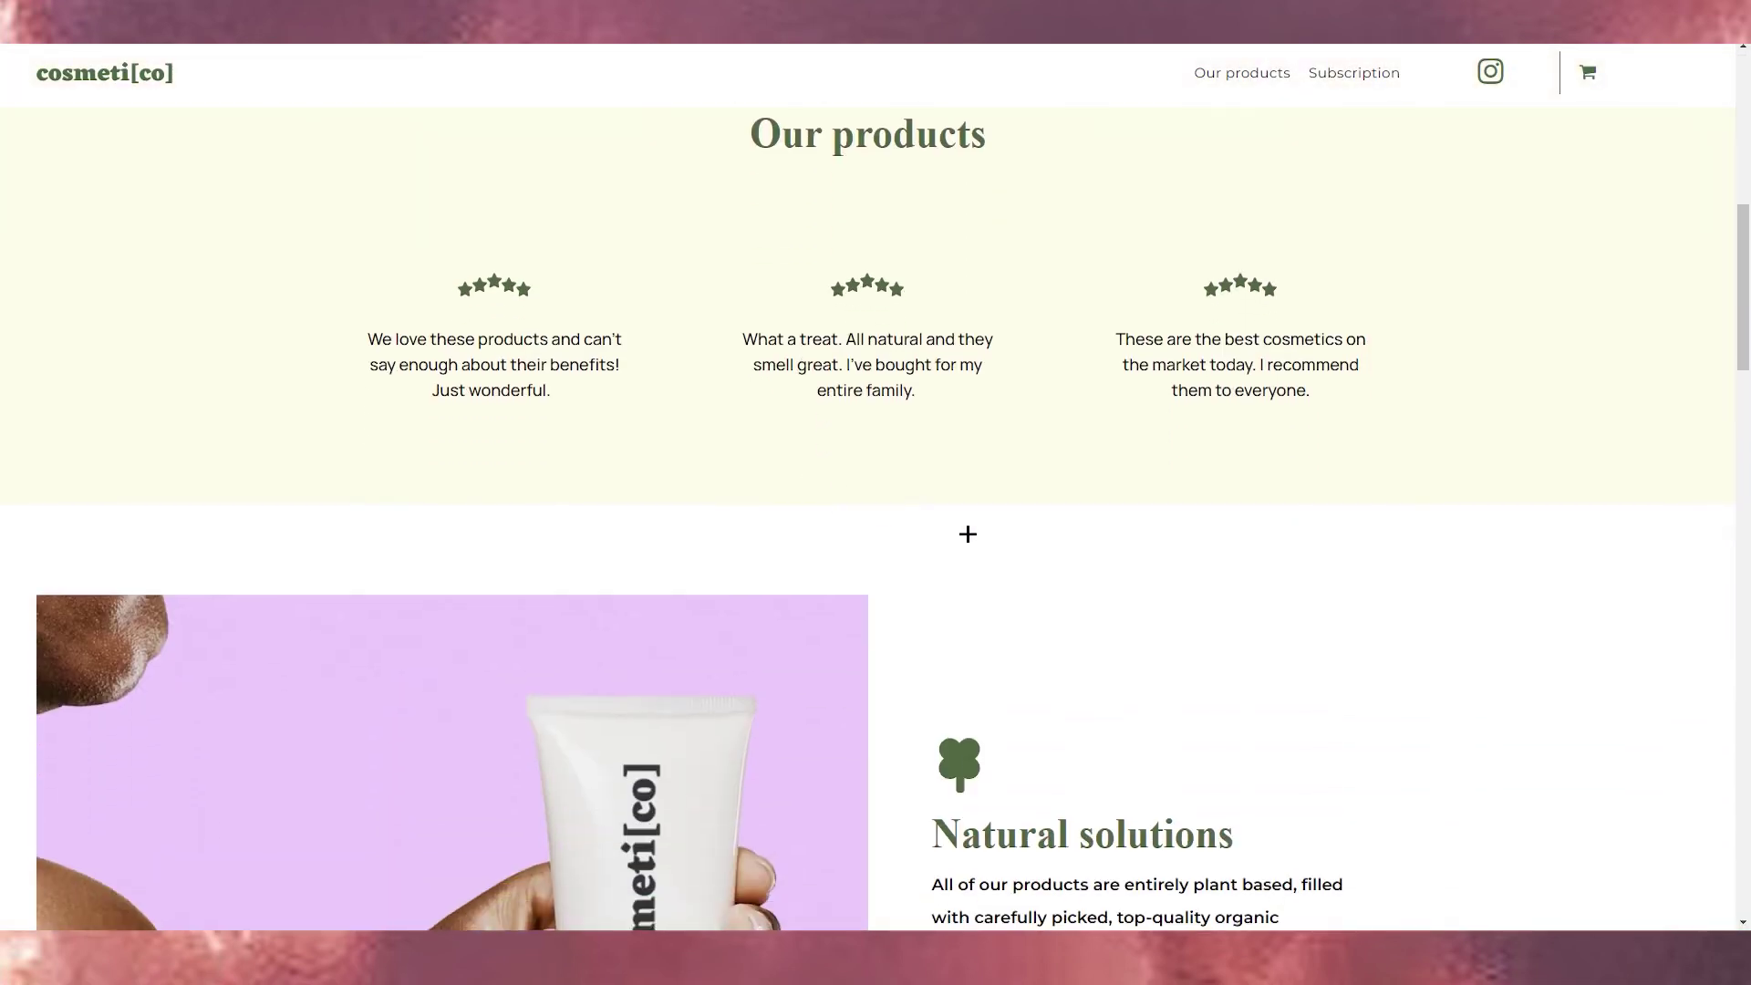
pyautogui.scroll(10, 899, 539)
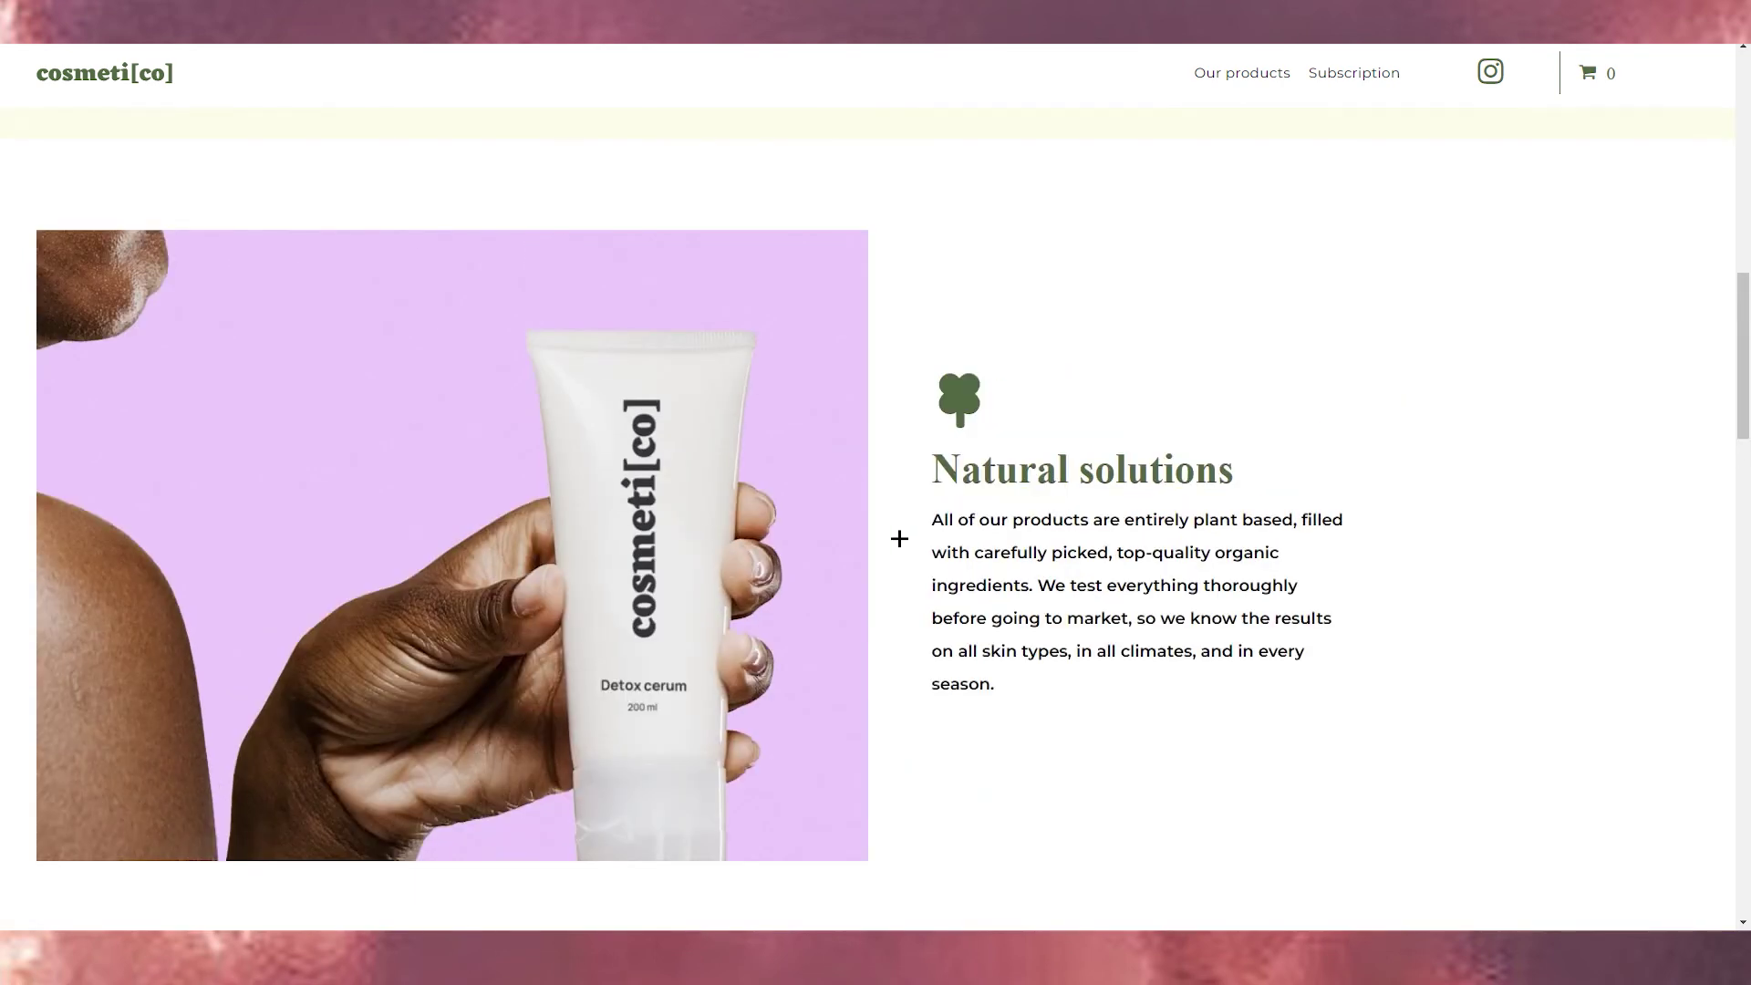
pyautogui.scroll(3, 573, 265)
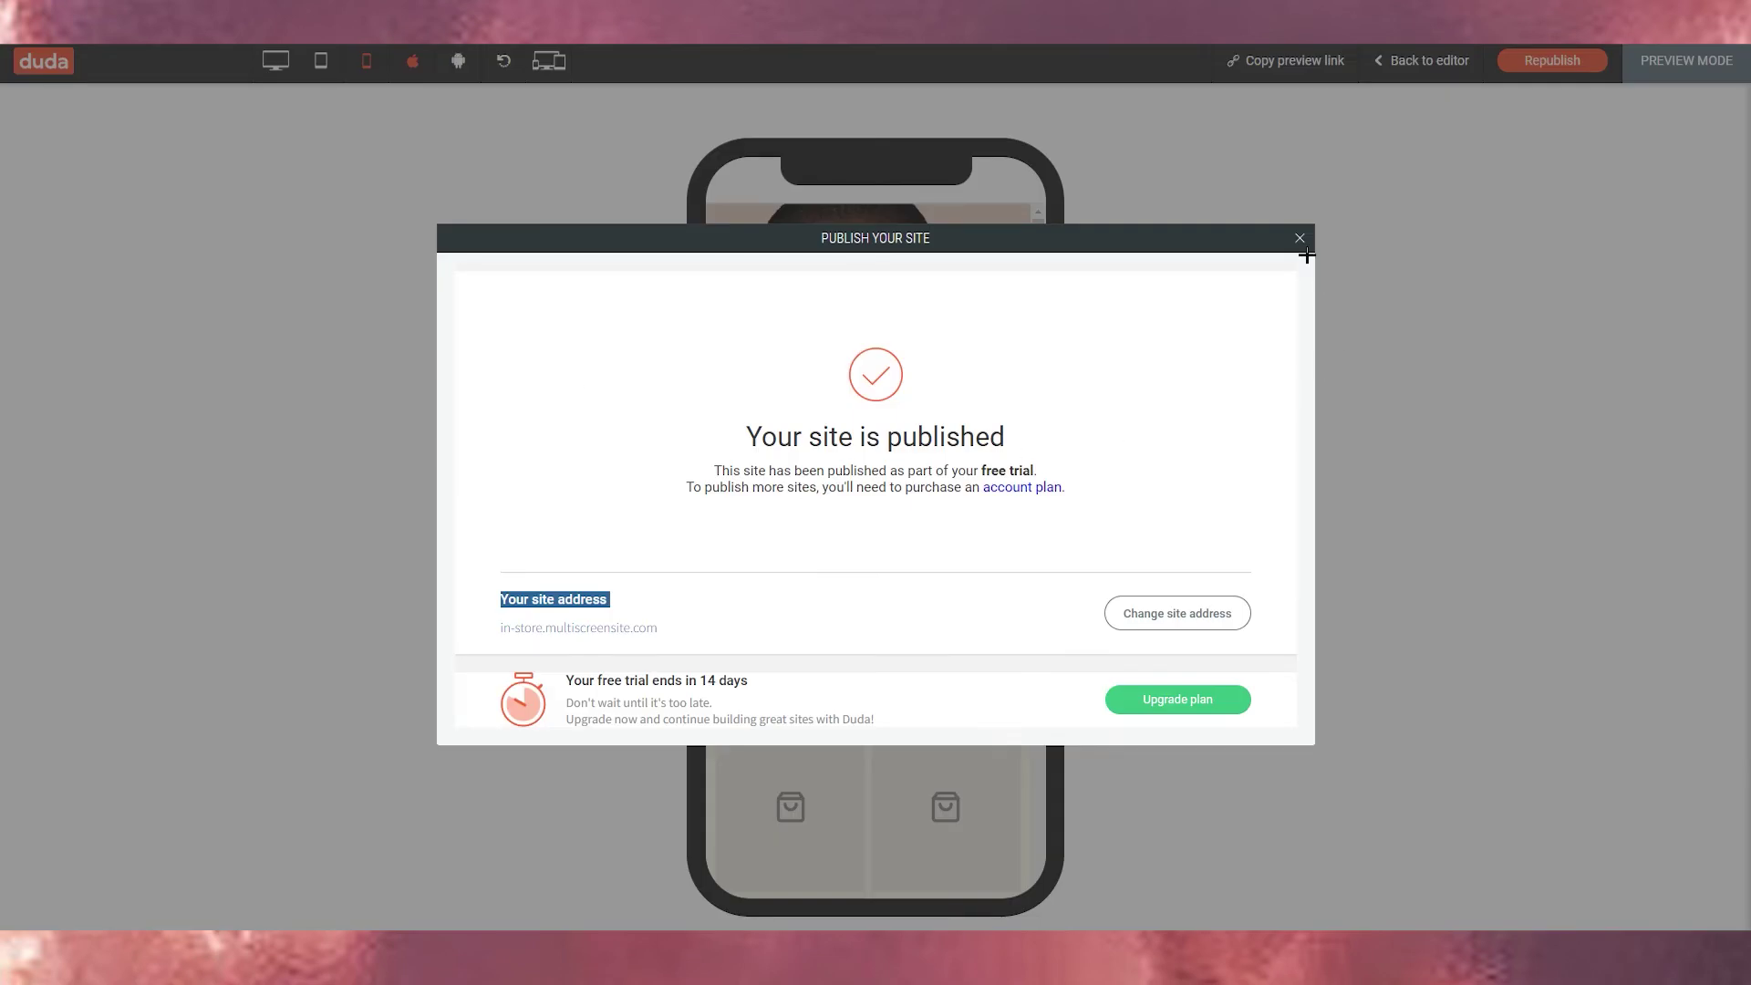
pyautogui.click(1304, 242)
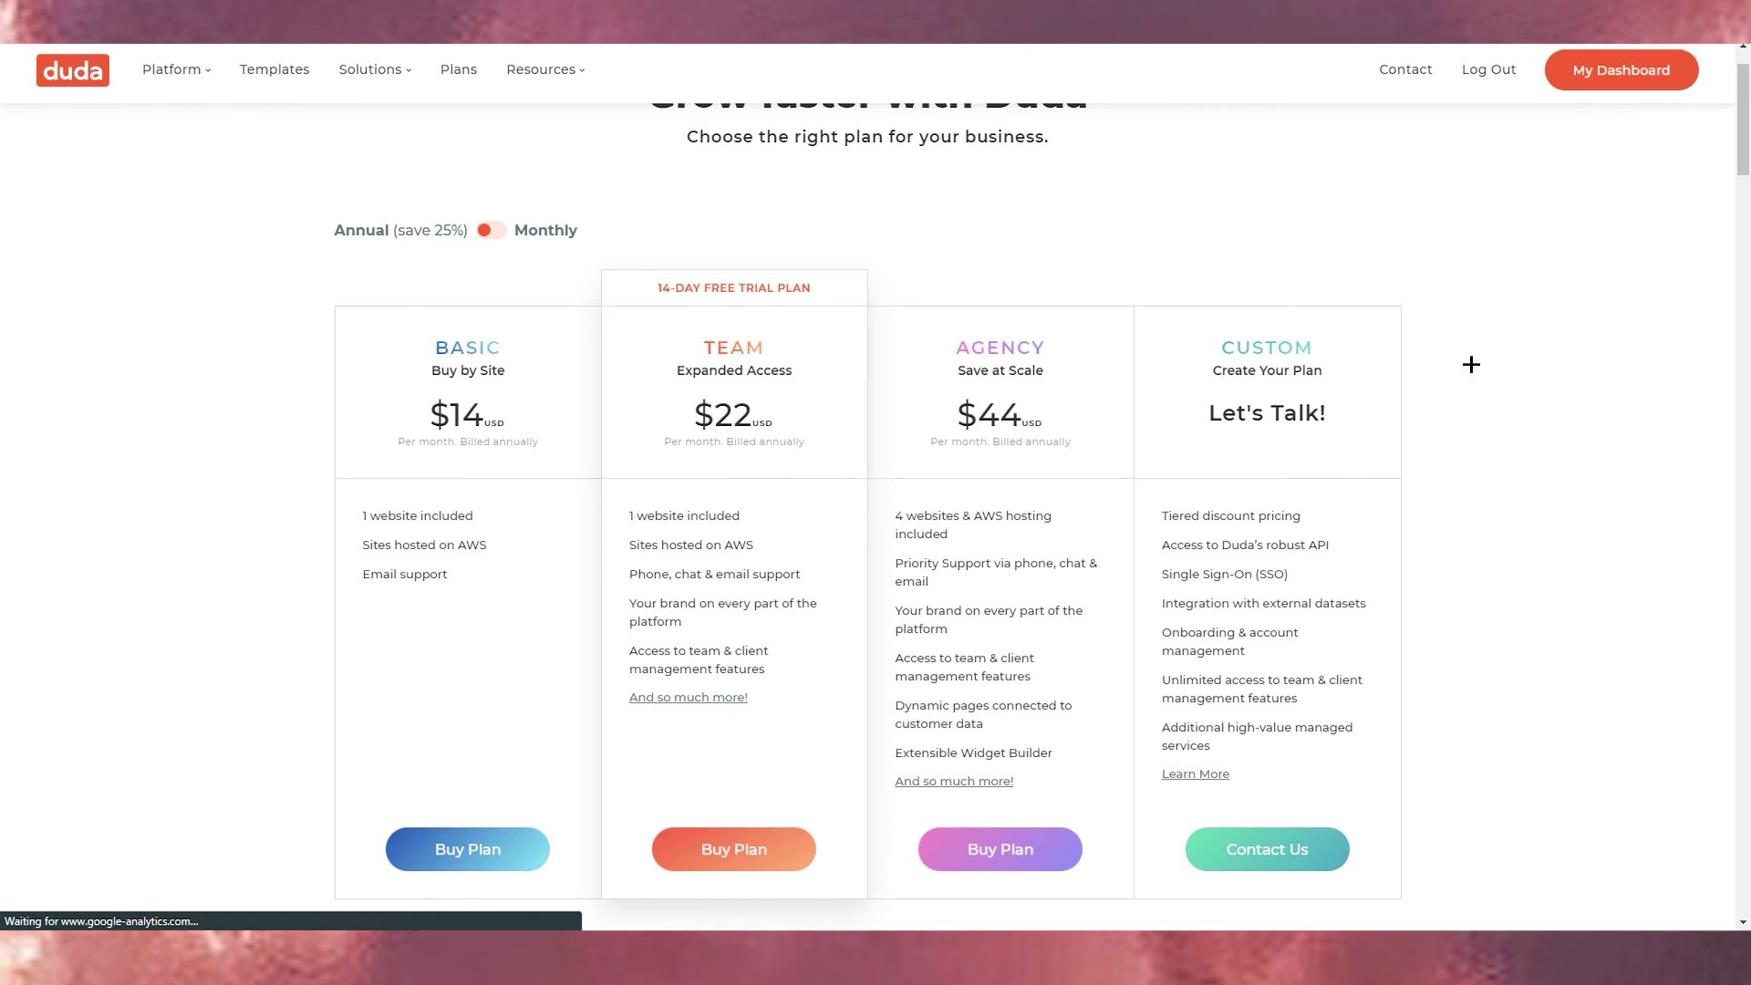
# - Compare Duda's annual and monthly plan prices and review the features included in the Team plan
pyautogui.scroll(-1, 1471, 364)
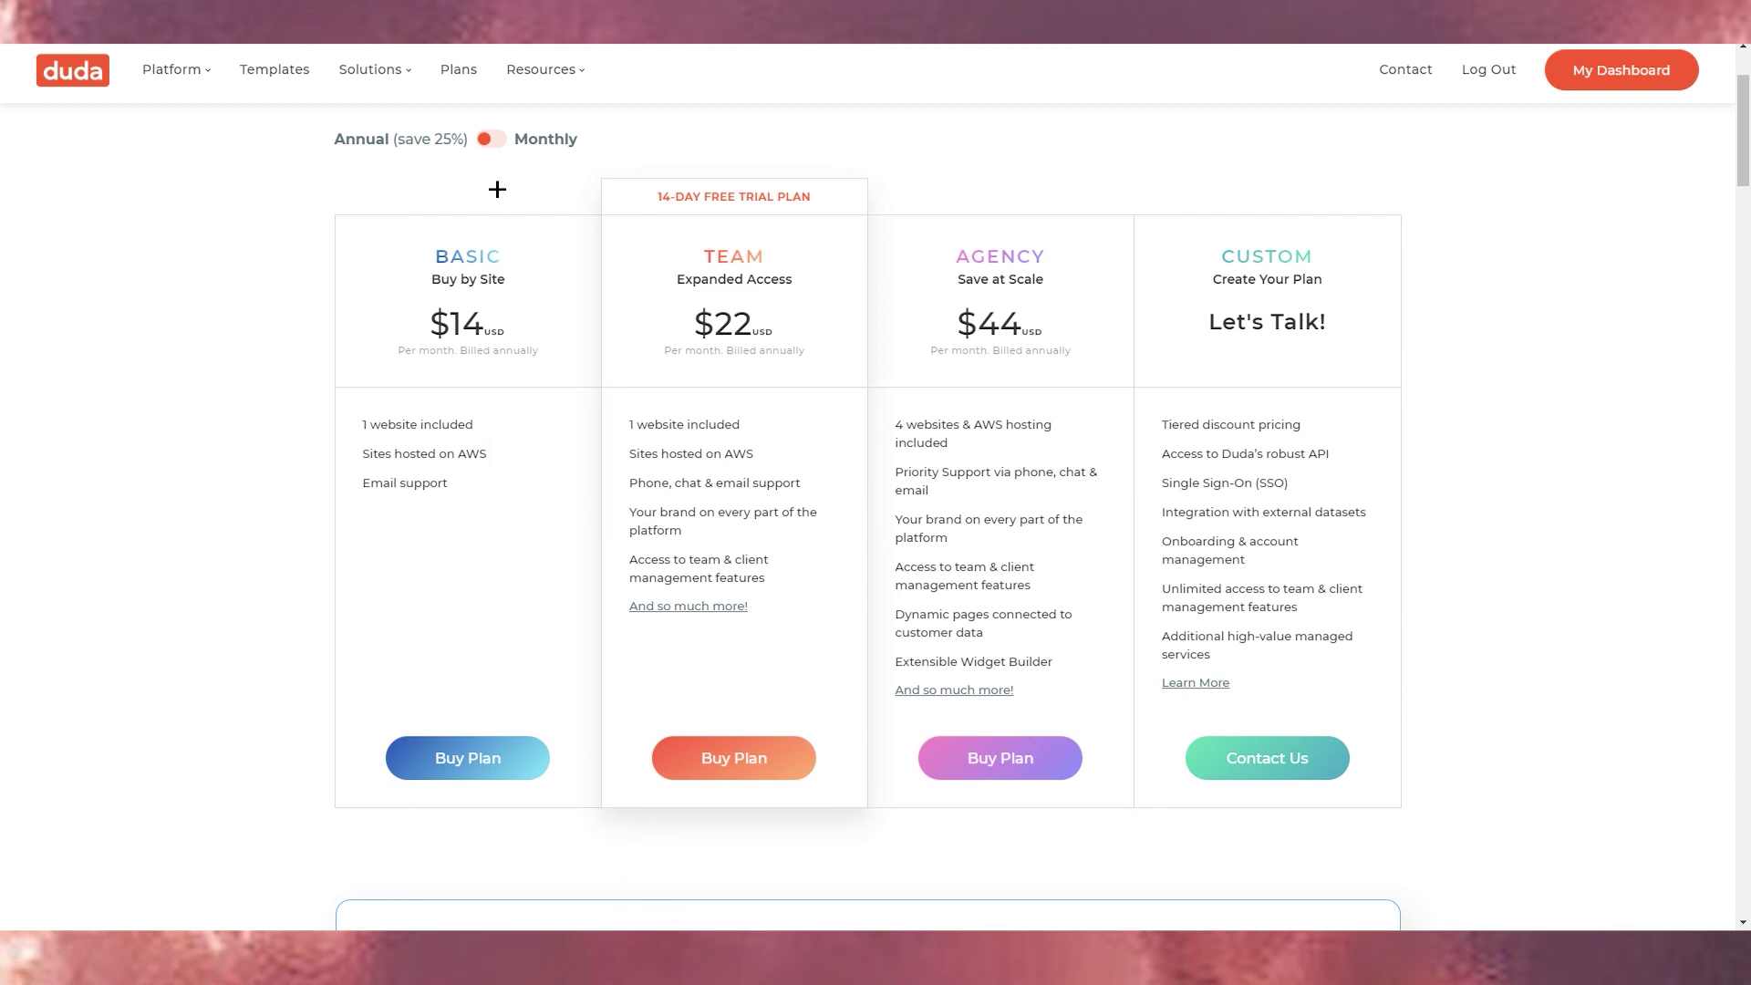
pyautogui.click(493, 139)
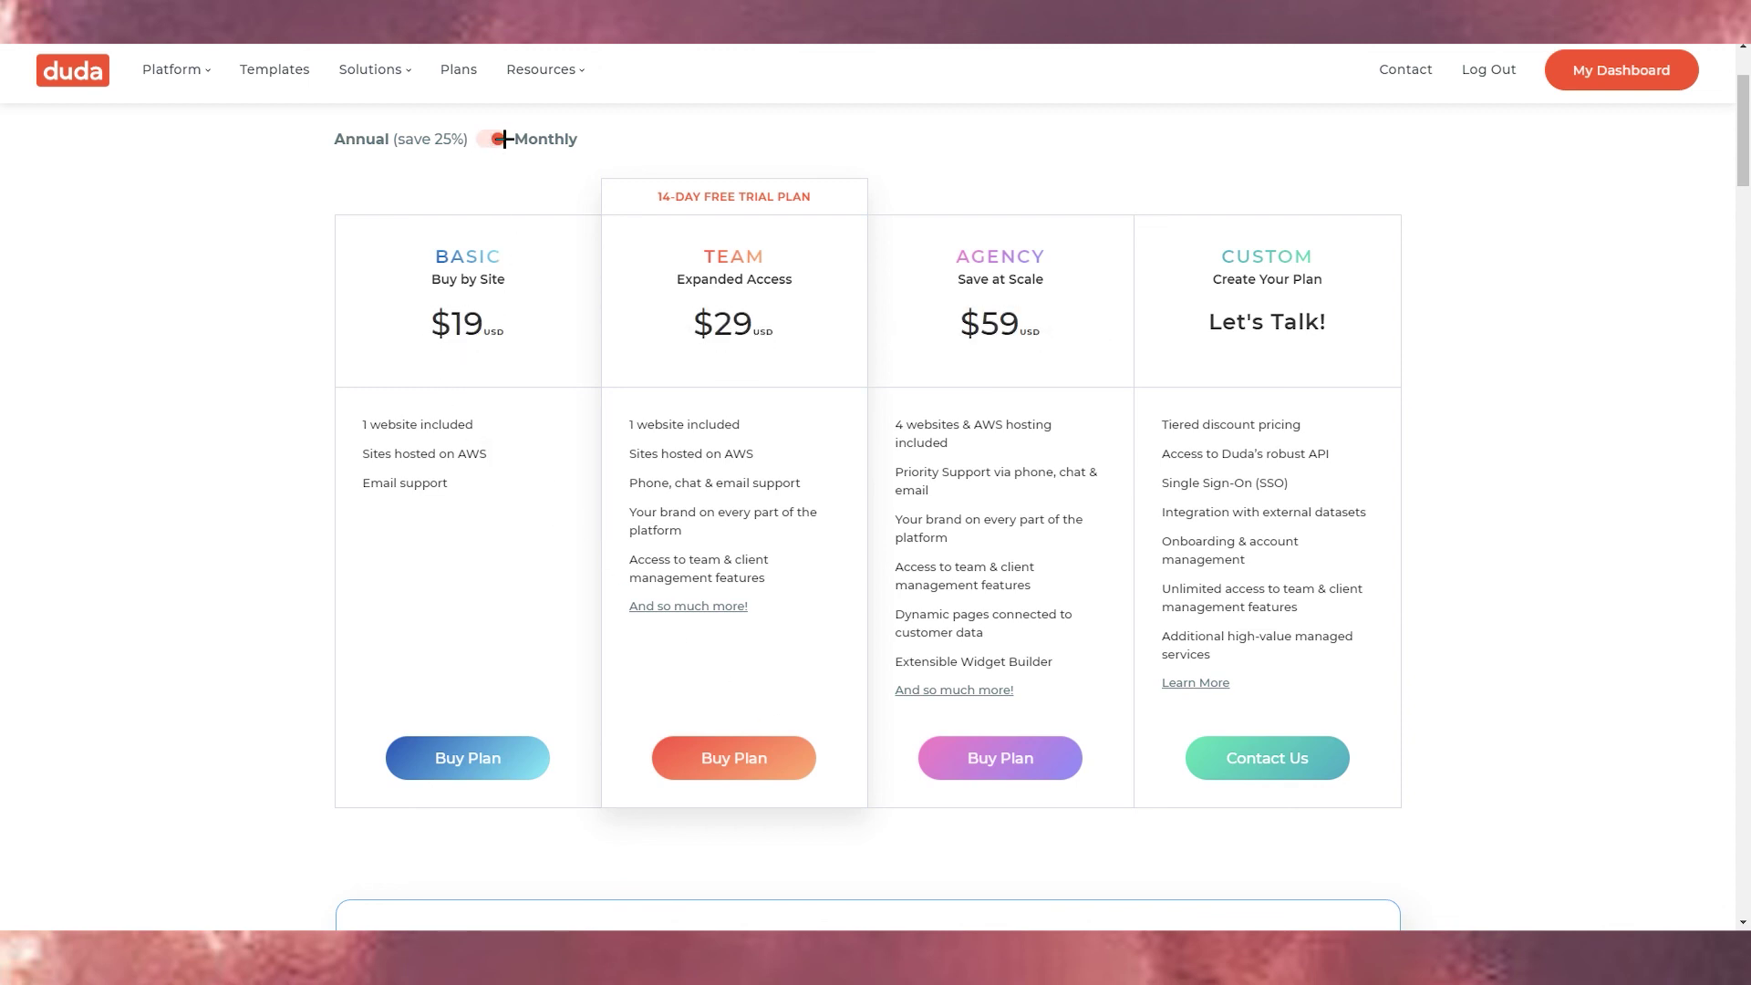
pyautogui.click(503, 139)
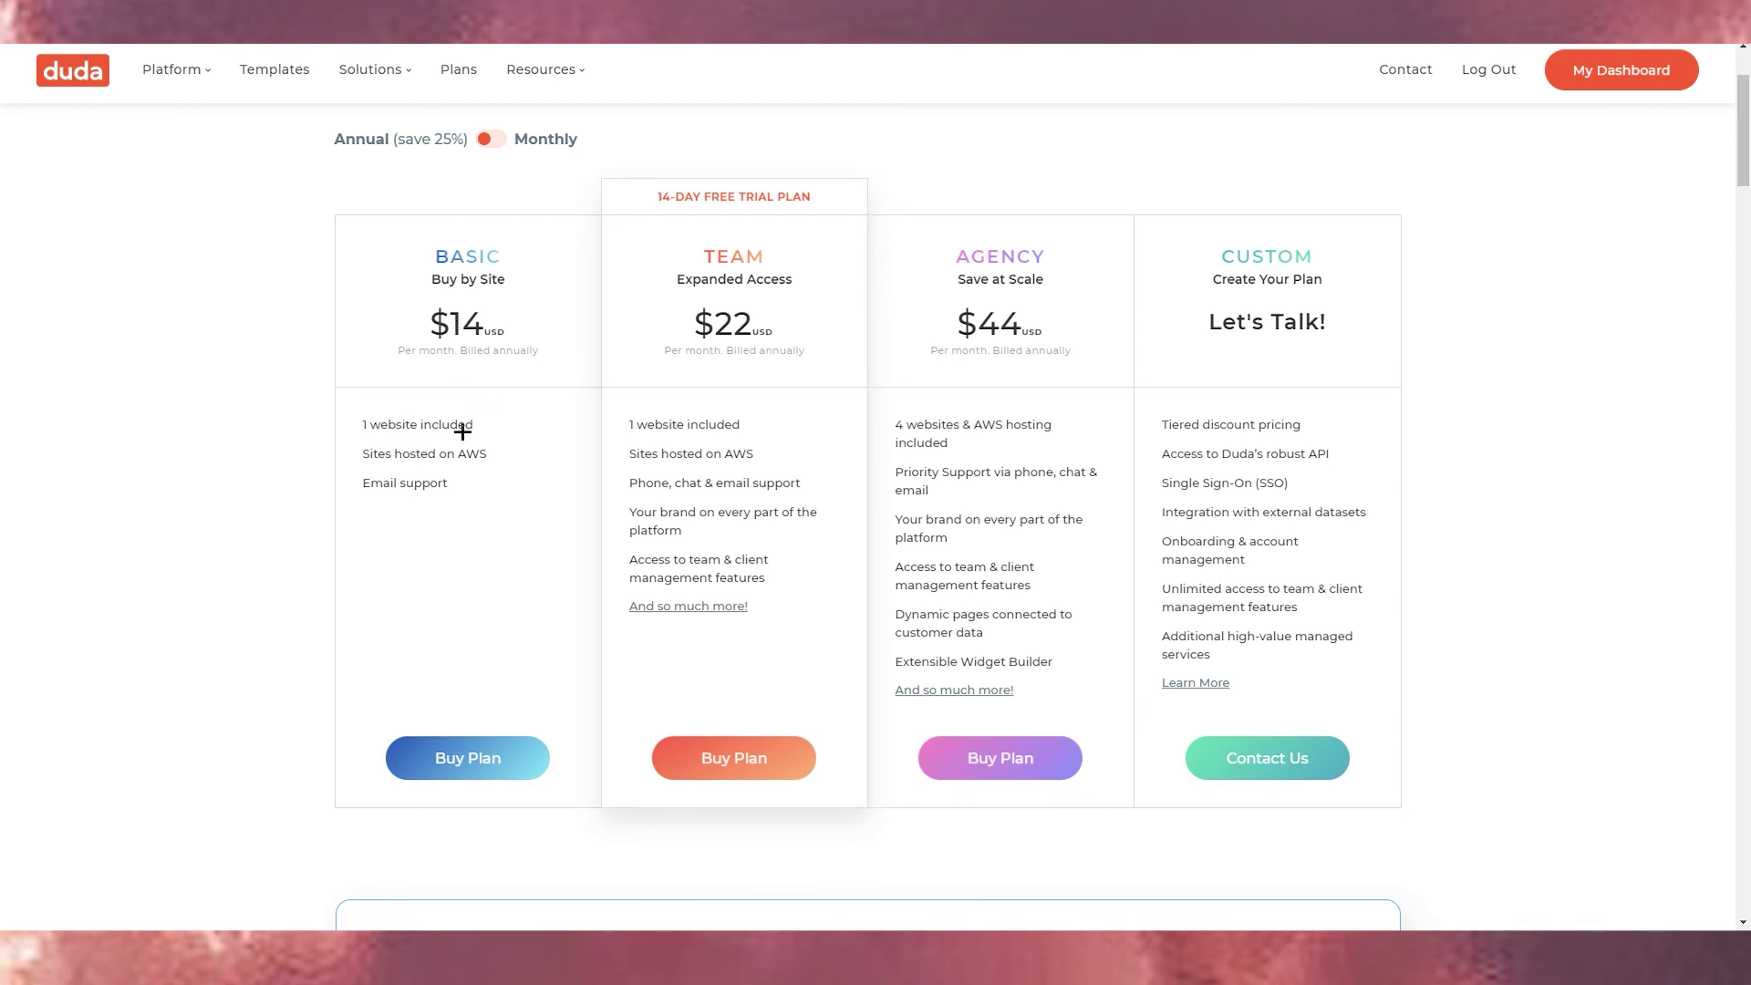
pyautogui.moveTo(714, 324); pyautogui.dragTo(771, 328)
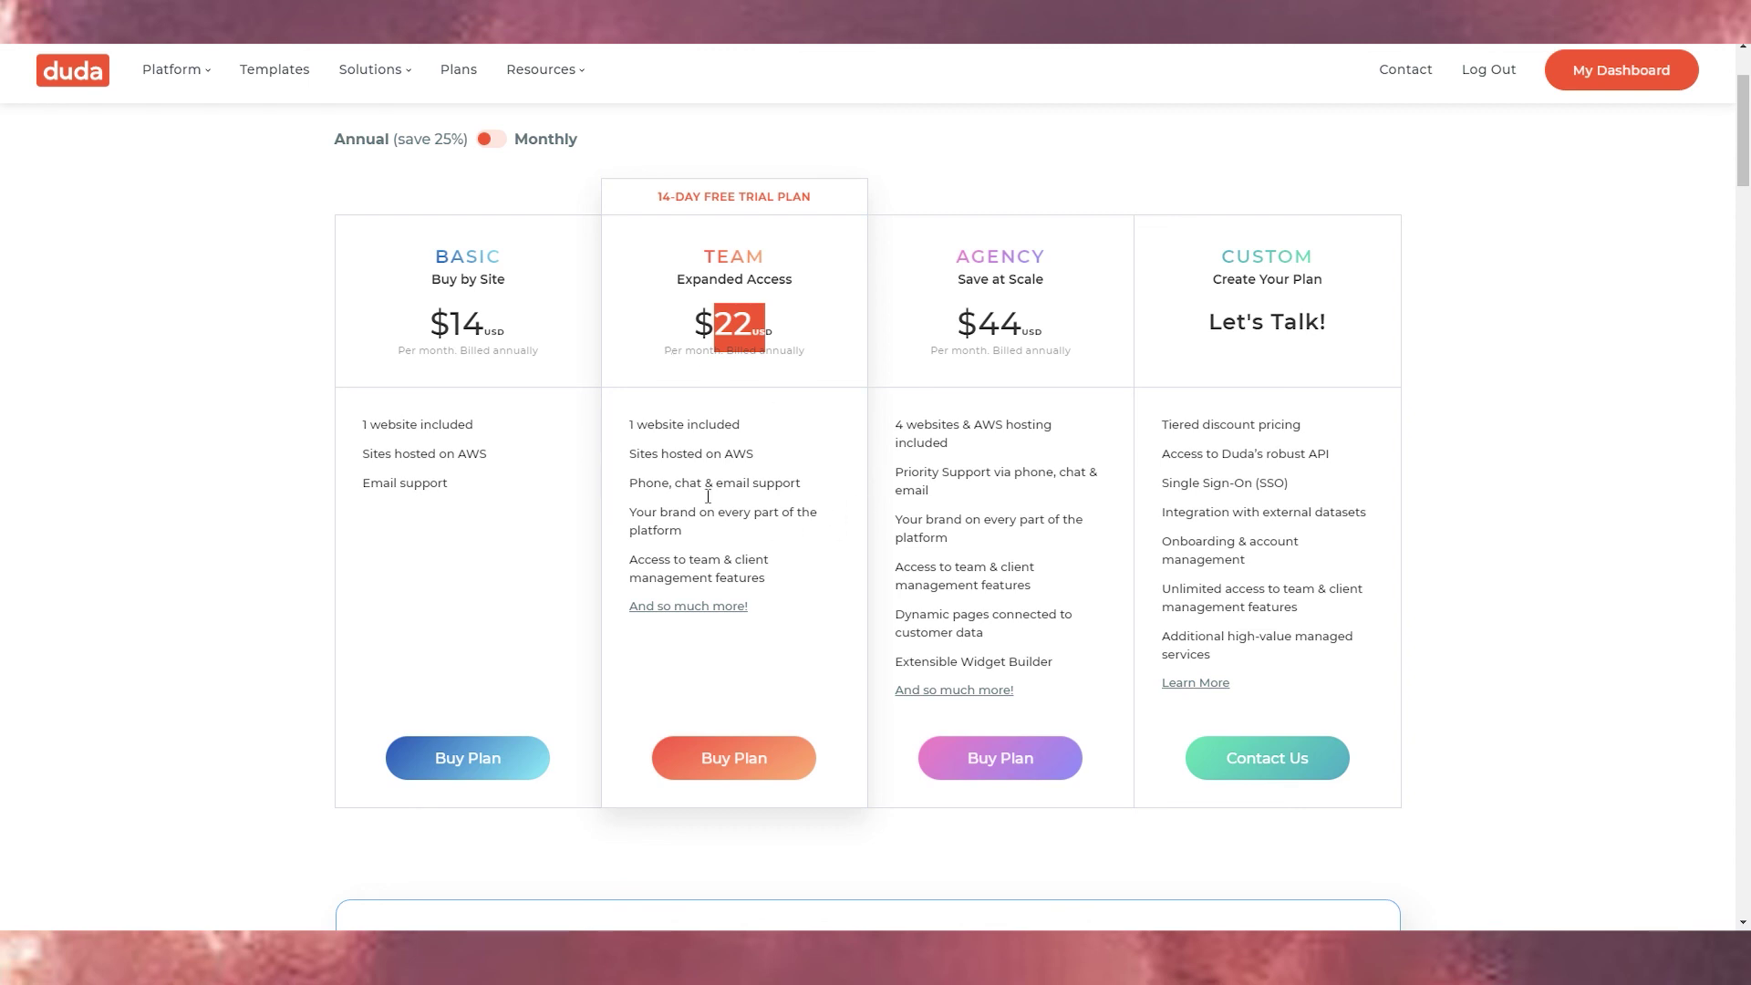
pyautogui.moveTo(618, 422); pyautogui.dragTo(786, 442)
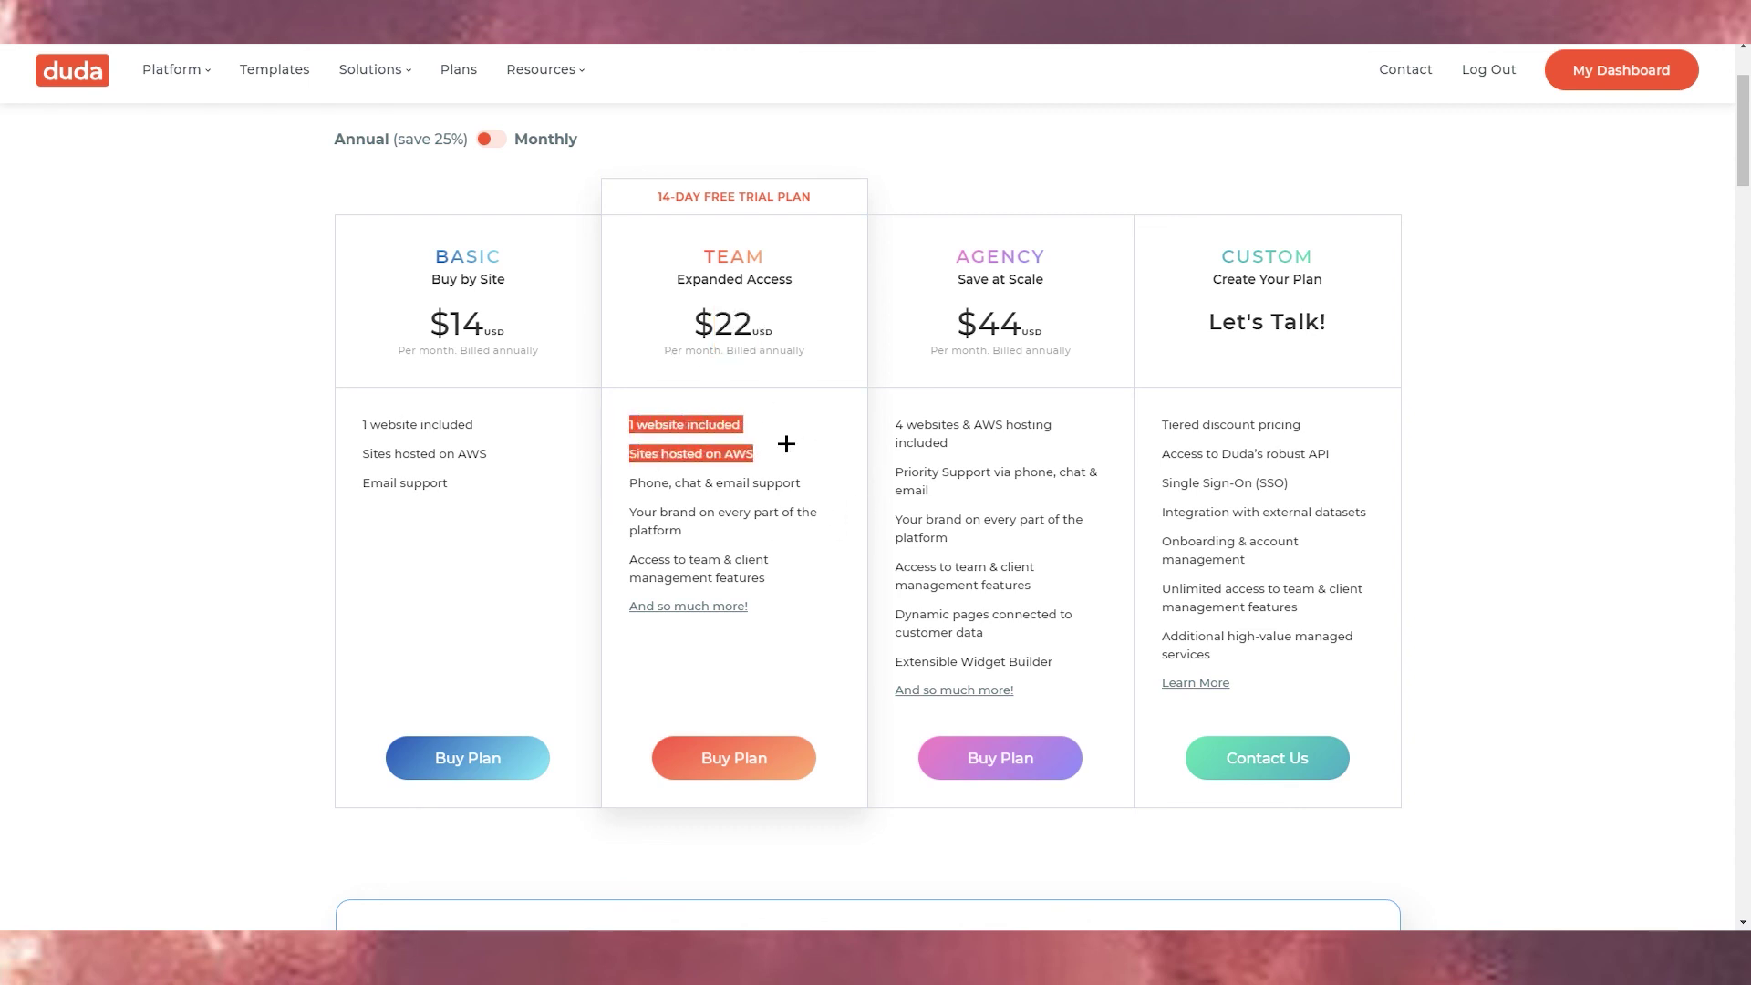
pyautogui.click(635, 471)
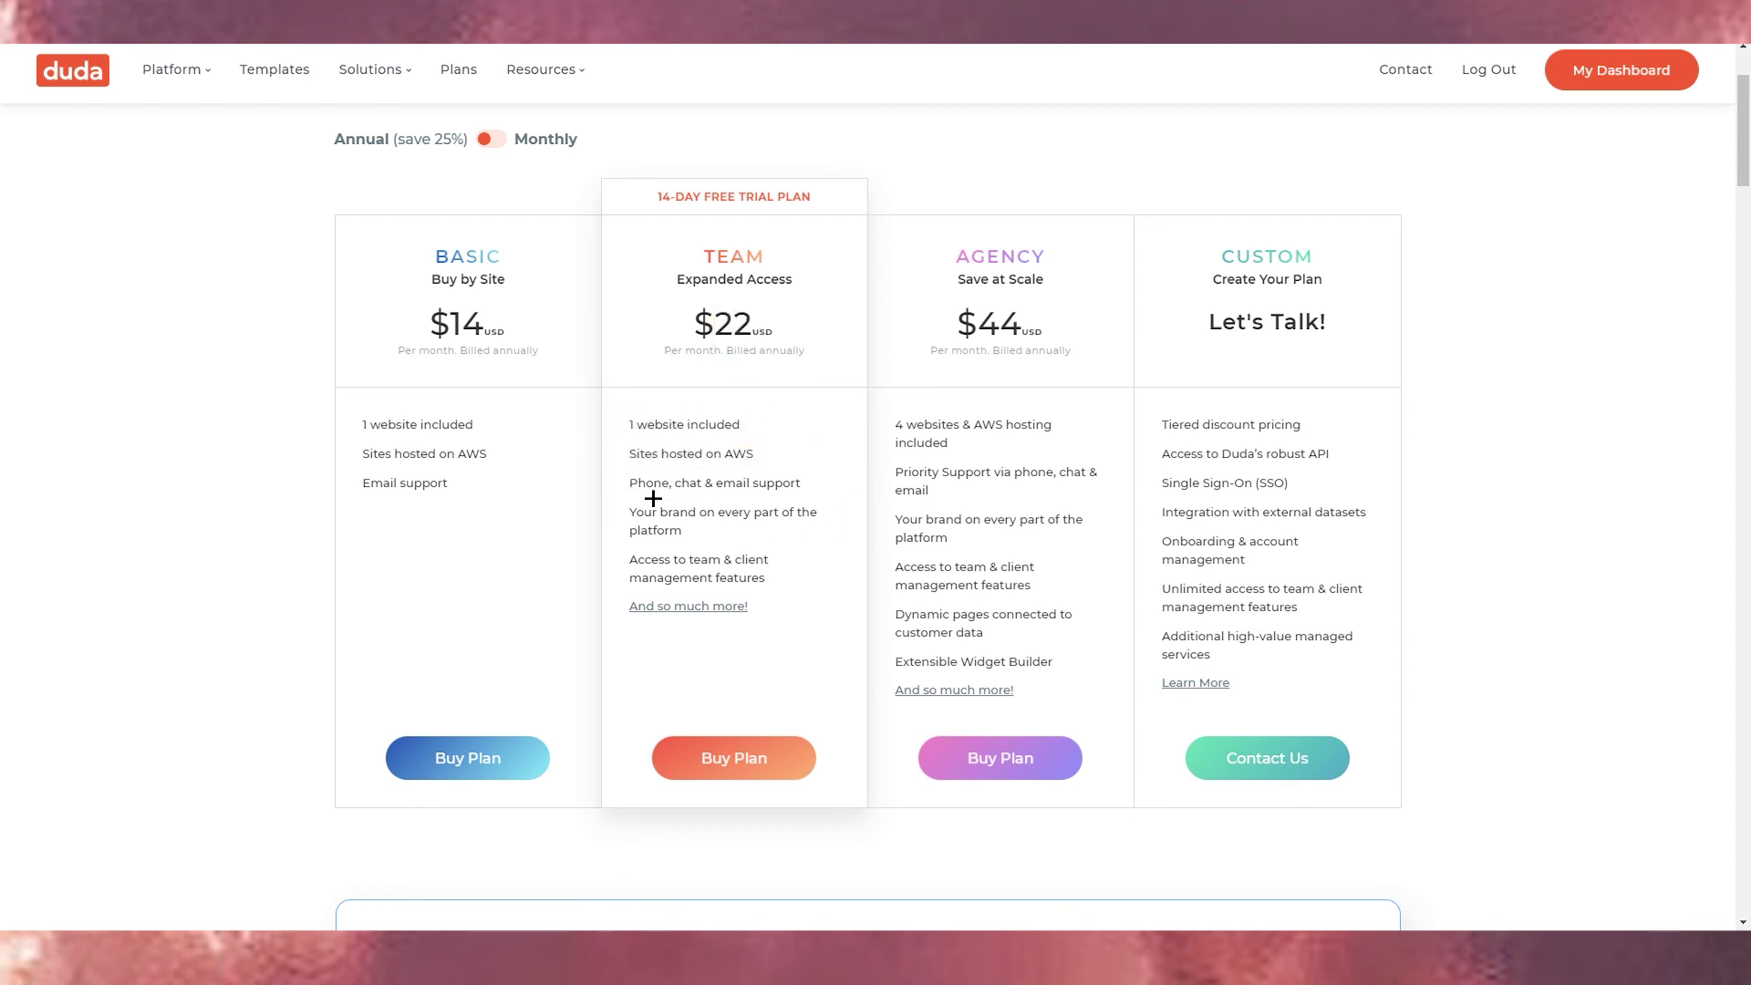